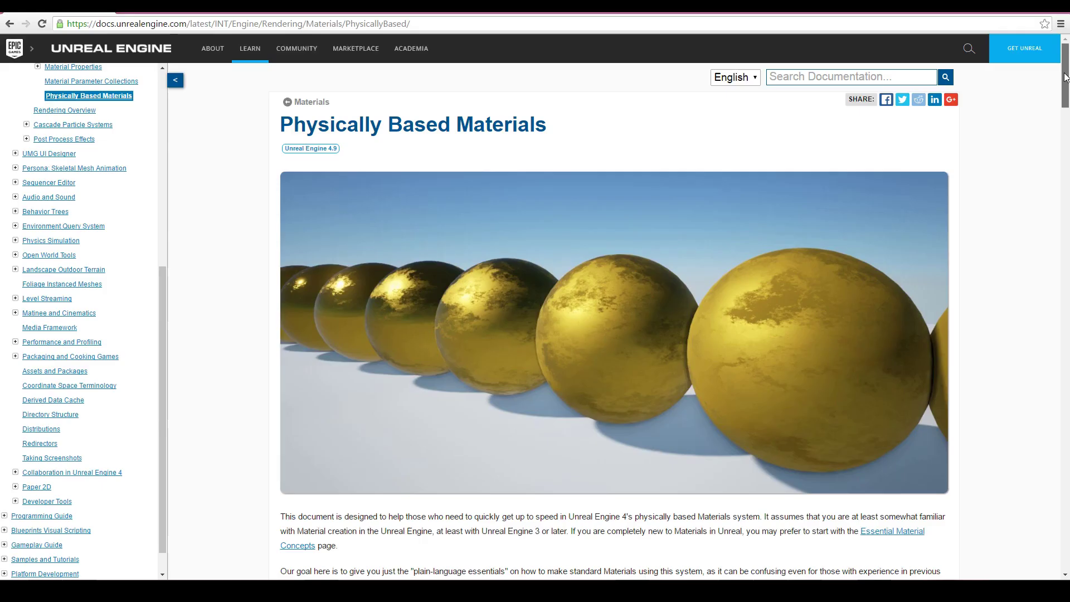
- Look through the Unreal Engine documentation page on Physically Based Materials
{"action": "left_click_drag", "start_coordinate": [1066, 74], "coordinate": [1038, 513]}
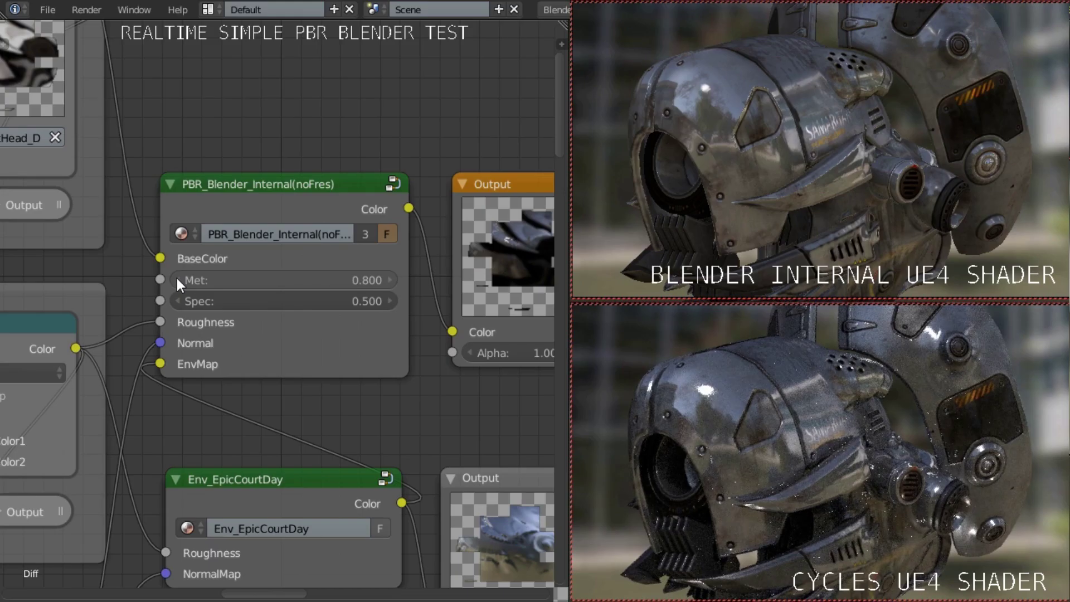
- Lower the metallic value of the PBR_Blender_Internal(noFres) group node in Blender
{"action": "left_click", "coordinate": [177, 280]}
{"action": "left_click", "coordinate": [178, 280]}
{"action": "left_click", "coordinate": [178, 280]}
{"action": "left_click", "coordinate": [177, 280]}
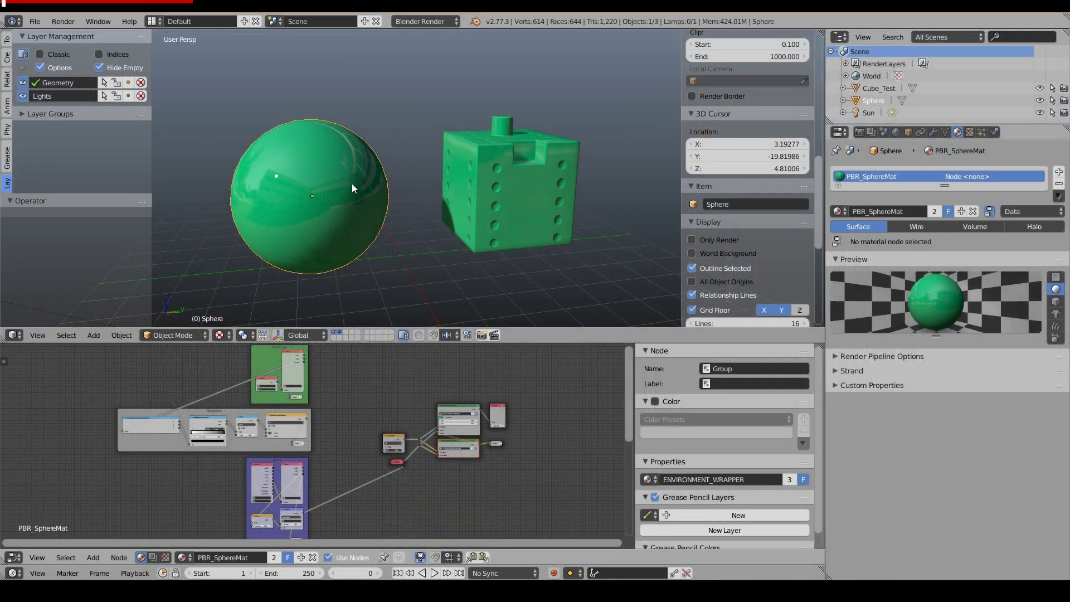
- Select the Sun lamp and rotate it freely with trackball rotation to change the light direction on the sphere and cube
{"action": "right_click", "coordinate": [564, 177]}
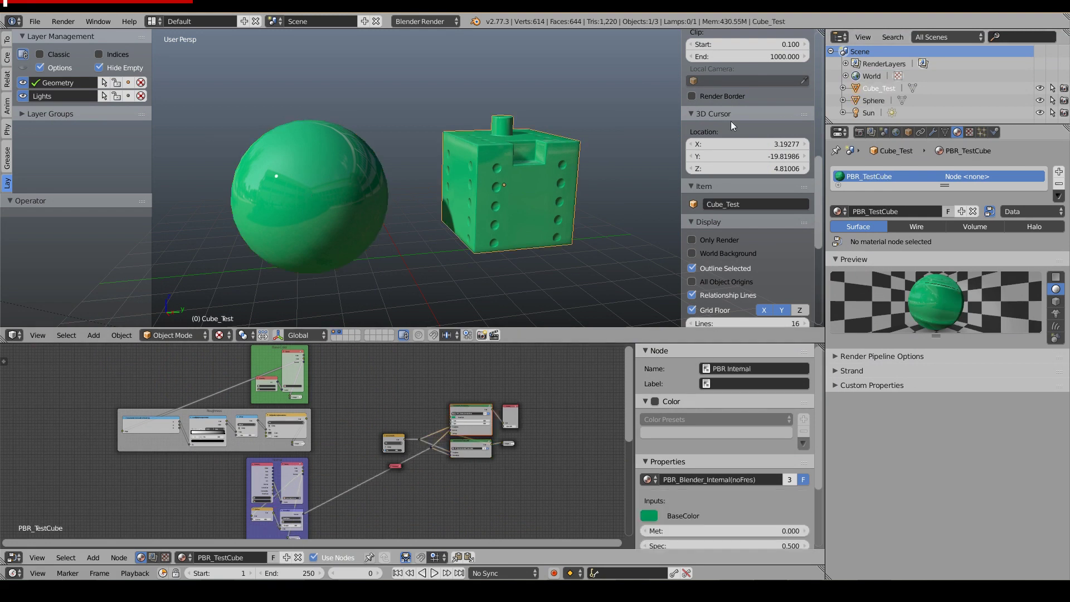
{"action": "left_click", "coordinate": [868, 113]}
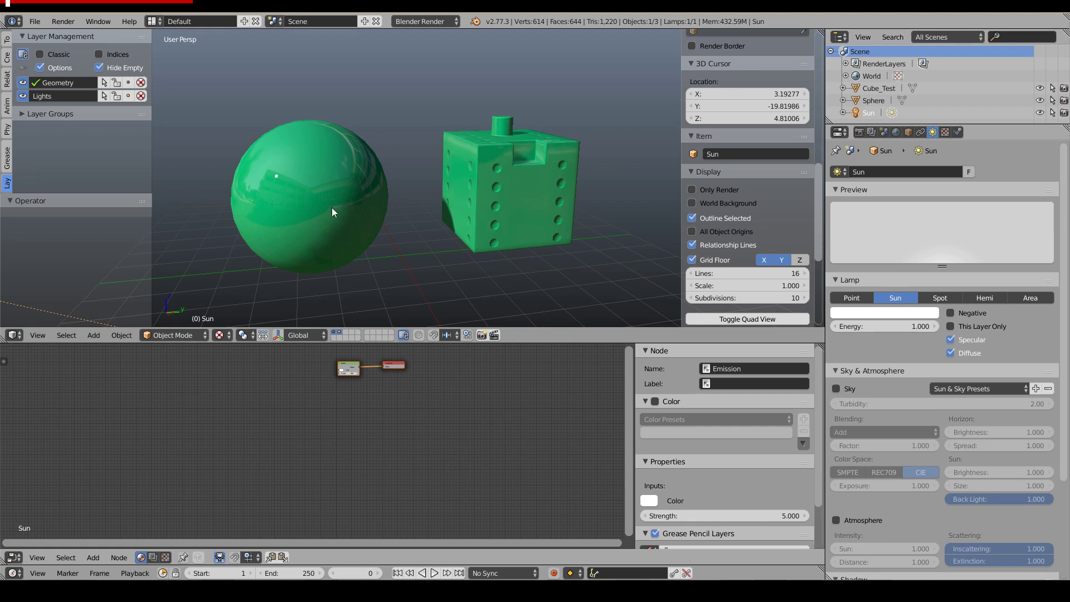
{"action": "middle_click_drag", "start_coordinate": [396, 217], "coordinate": [287, 193]}
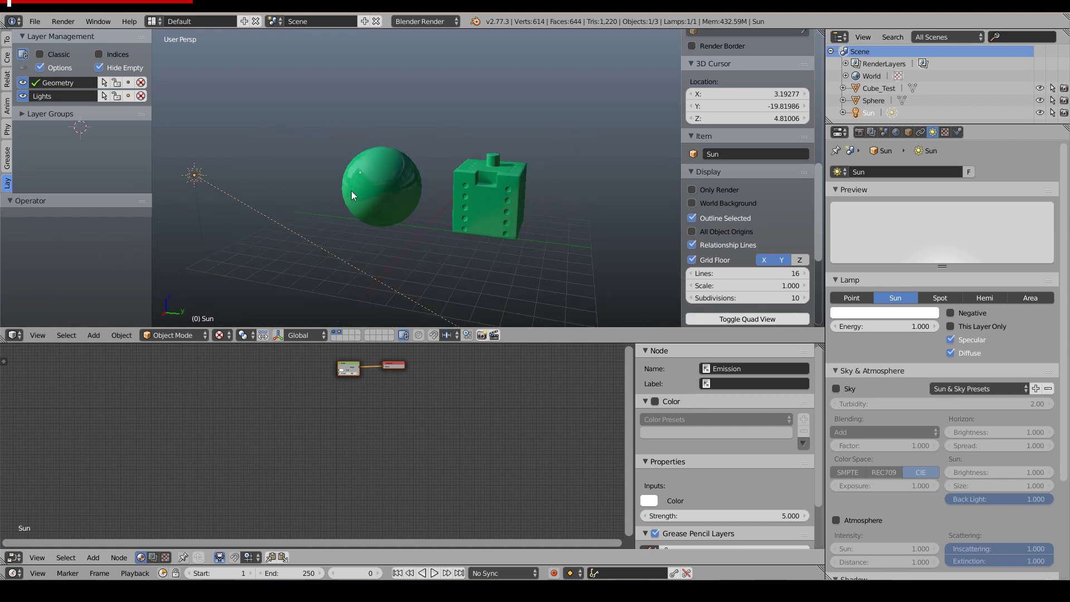
{"action": "middle_click_drag", "start_coordinate": [259, 223], "coordinate": [309, 247]}
{"action": "key", "text": "r"}
{"action": "key", "text": "r"}
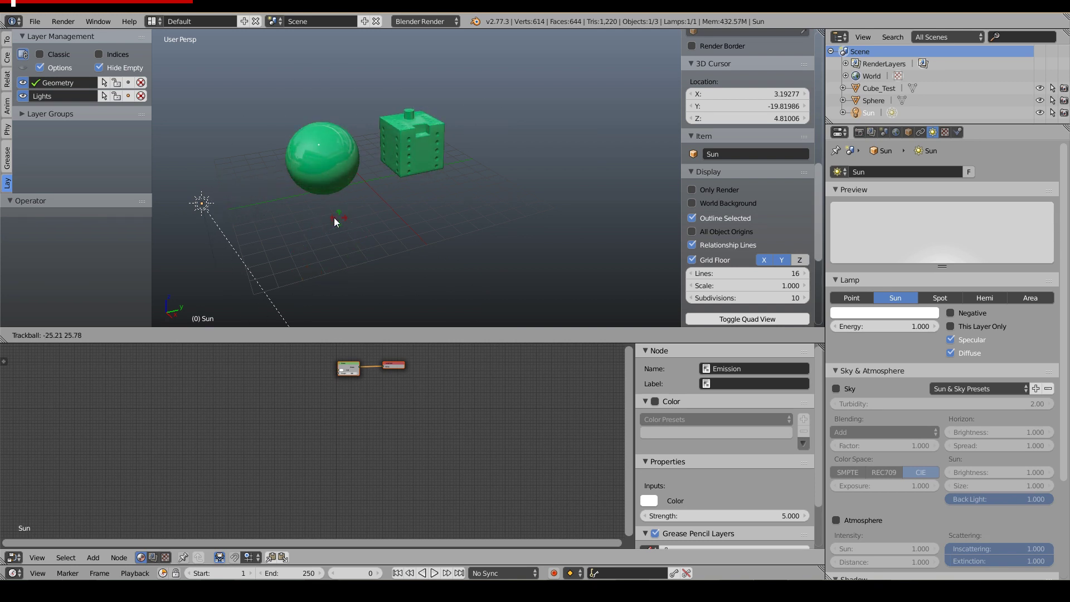
{"action": "left_click", "coordinate": [336, 248]}
- Hide and show the Geometry and Lights layers in turn to check which objects each one contains
{"action": "middle_click_drag", "start_coordinate": [337, 246], "coordinate": [373, 176]}
{"action": "scroll", "coordinate": [384, 172], "scroll_direction": "up", "scroll_amount": 2}
{"action": "right_click", "coordinate": [397, 159]}
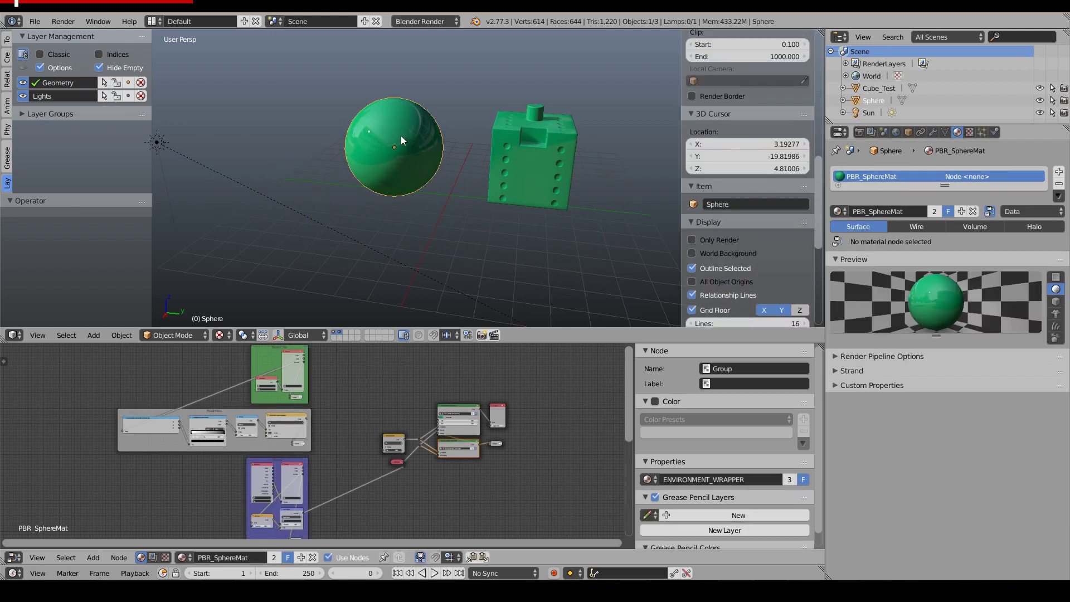
{"action": "left_click", "coordinate": [23, 83]}
{"action": "left_click", "coordinate": [23, 83]}
{"action": "left_click", "coordinate": [22, 96]}
{"action": "left_click", "coordinate": [23, 97]}
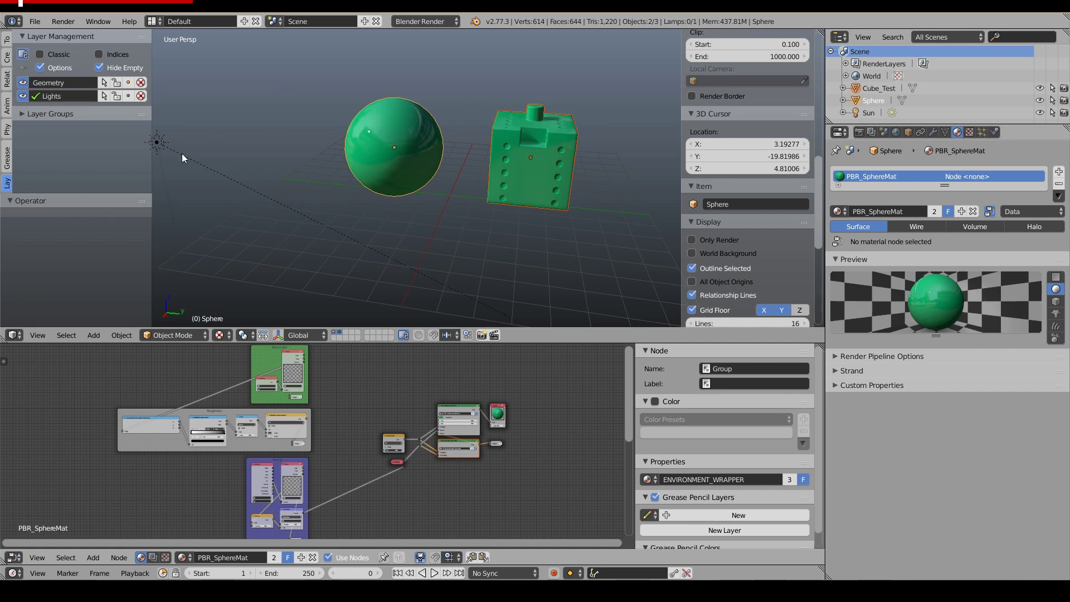
{"action": "right_click", "coordinate": [192, 159]}
{"action": "left_click", "coordinate": [23, 97]}
{"action": "left_click", "coordinate": [23, 96]}
- Select the sphere and examine its material node tree, from the PBR shader group and ENVIRONMENT_WRAPPER to the ROUGHNESS mix node
{"action": "middle_click_drag", "start_coordinate": [448, 217], "coordinate": [362, 221]}
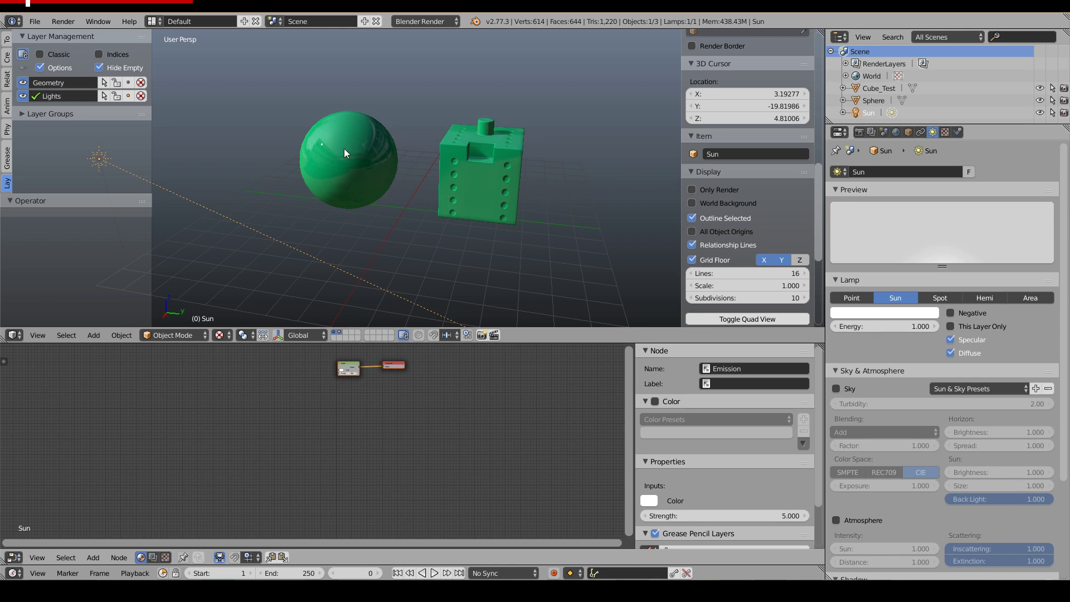
{"action": "right_click", "coordinate": [343, 169]}
{"action": "scroll", "coordinate": [344, 169], "scroll_direction": "up", "scroll_amount": 2}
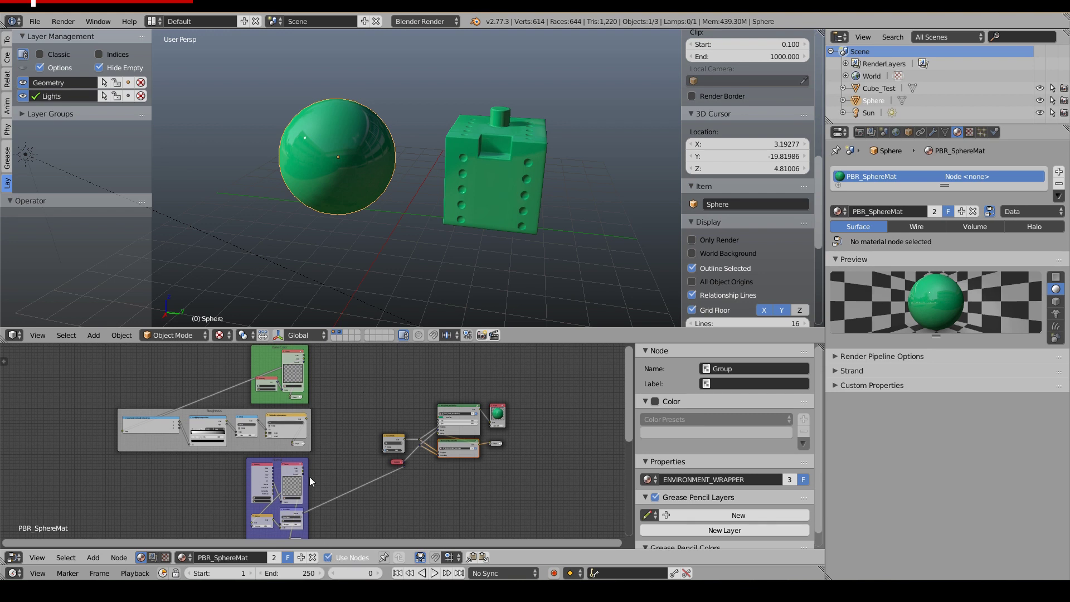
{"action": "scroll", "coordinate": [324, 462], "scroll_direction": "down", "scroll_amount": 2}
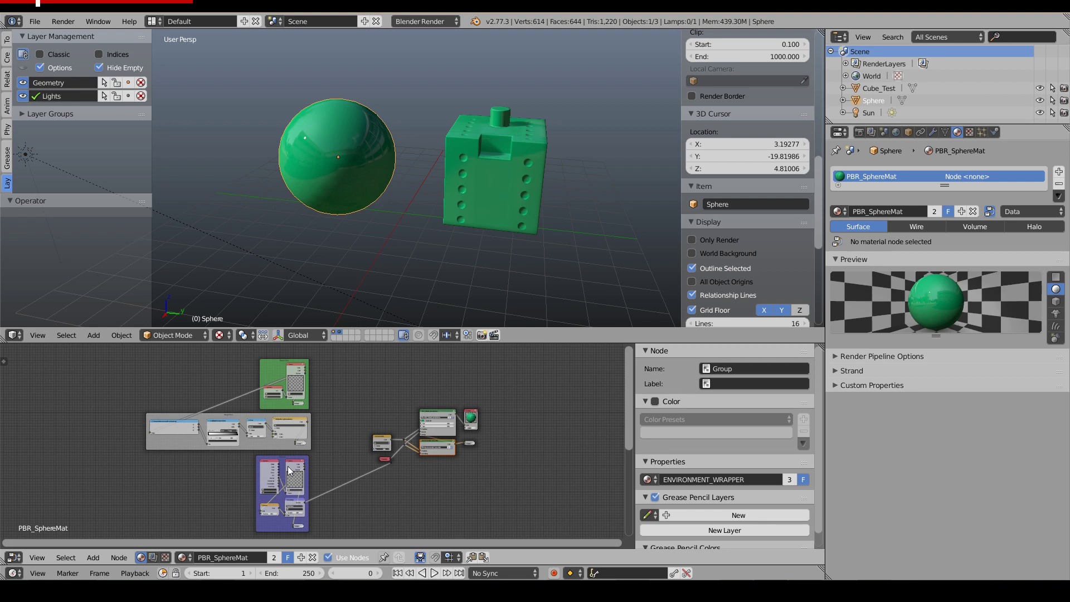
{"action": "scroll", "coordinate": [514, 400], "scroll_direction": "up", "scroll_amount": 4}
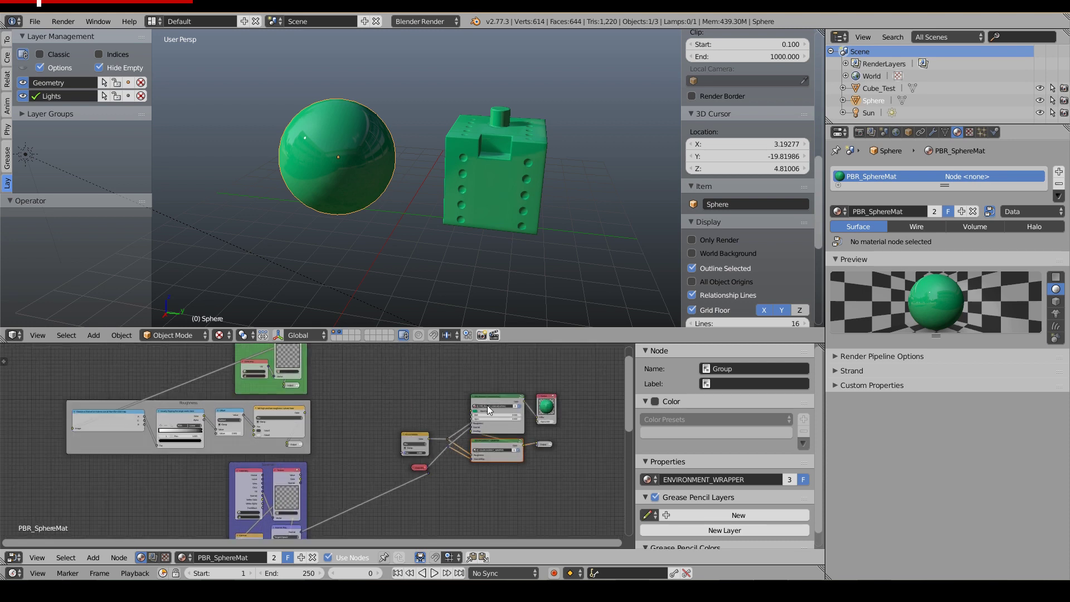
{"action": "scroll", "coordinate": [304, 434], "scroll_direction": "up", "scroll_amount": 5}
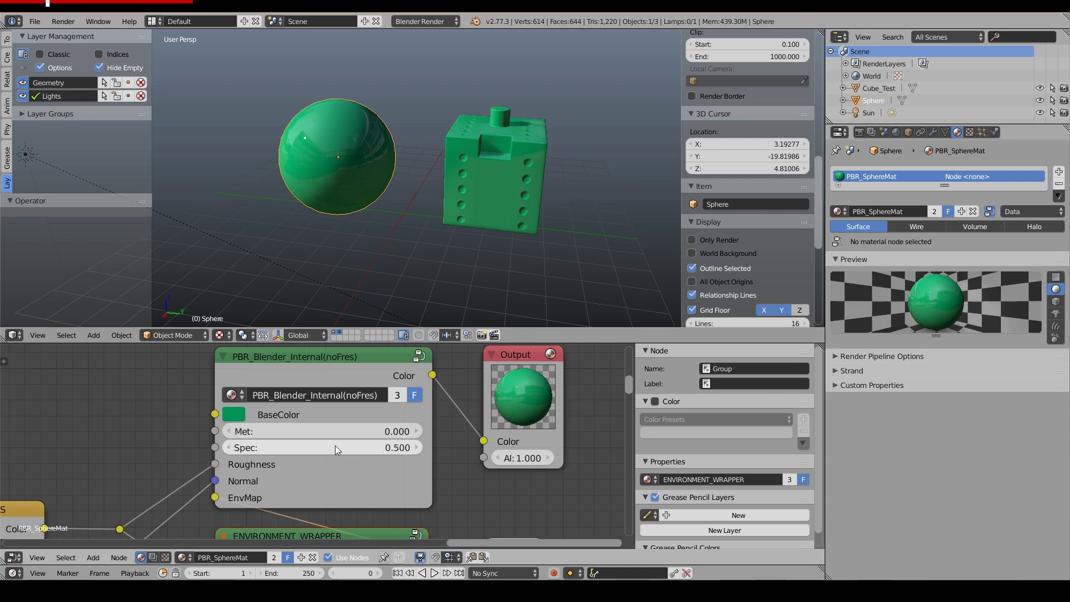
{"action": "scroll", "coordinate": [255, 449], "scroll_direction": "down", "scroll_amount": 2}
{"action": "middle_click_drag", "start_coordinate": [161, 458], "coordinate": [252, 403]}
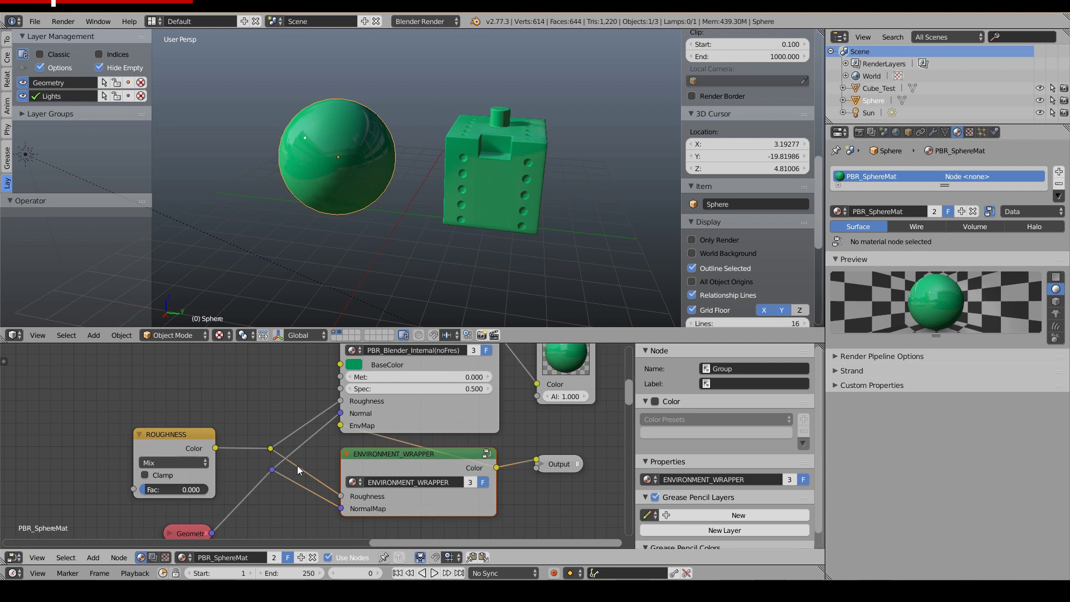
{"action": "scroll", "coordinate": [267, 449], "scroll_direction": "down", "scroll_amount": 2}
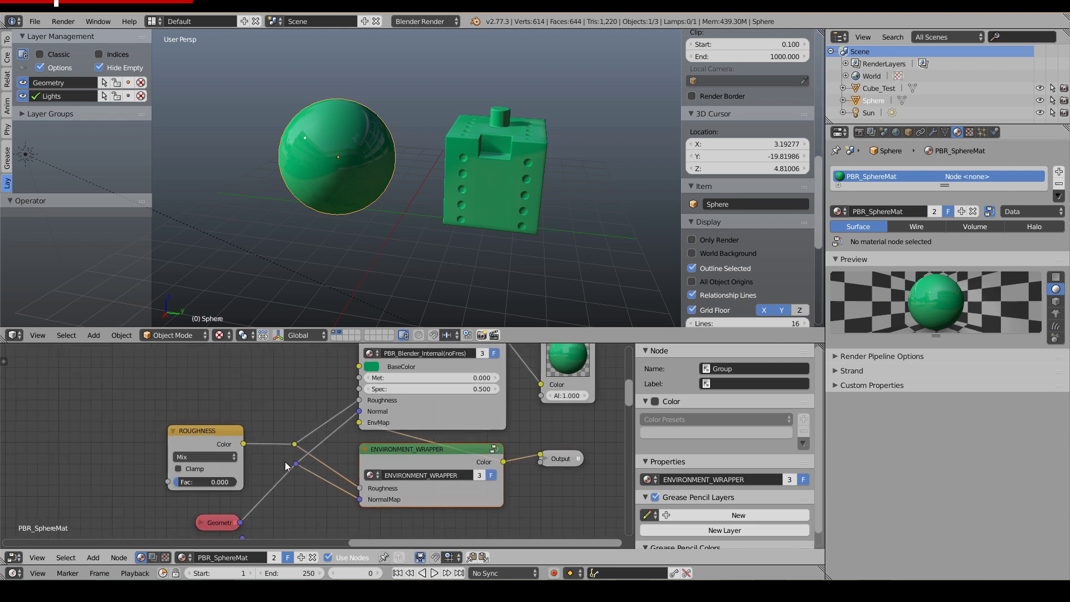
{"action": "middle_click_drag", "start_coordinate": [237, 458], "coordinate": [276, 450]}
{"action": "left_click", "coordinate": [252, 437]}
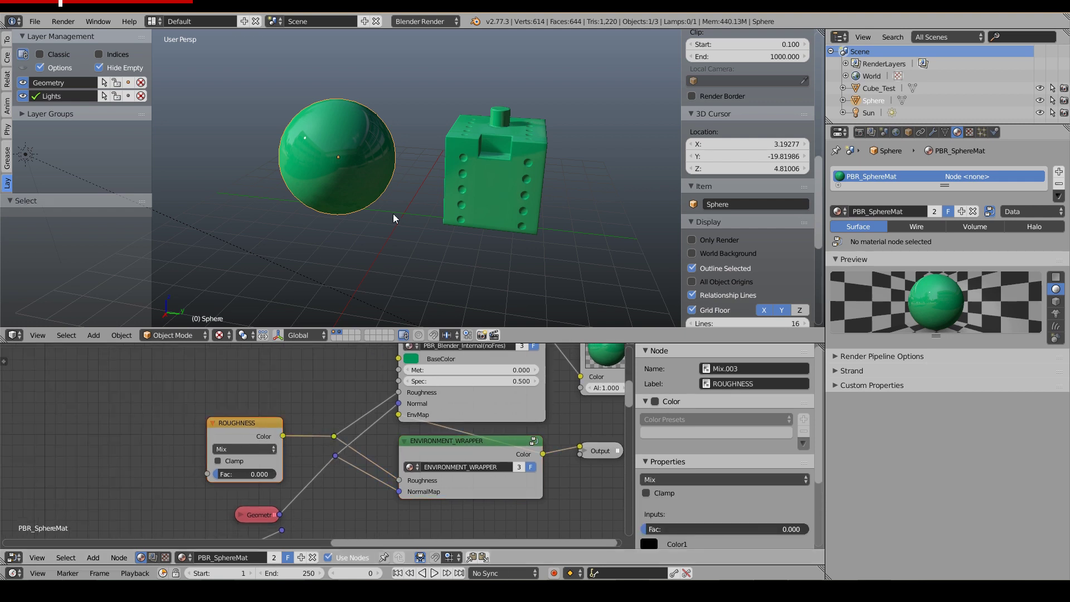
- Alternate the selection between the cube and the sphere to compare their material node setups
{"action": "right_click", "coordinate": [491, 195]}
{"action": "right_click", "coordinate": [325, 167]}
{"action": "right_click", "coordinate": [476, 173]}
{"action": "right_click", "coordinate": [356, 168]}
{"action": "right_click", "coordinate": [463, 175]}
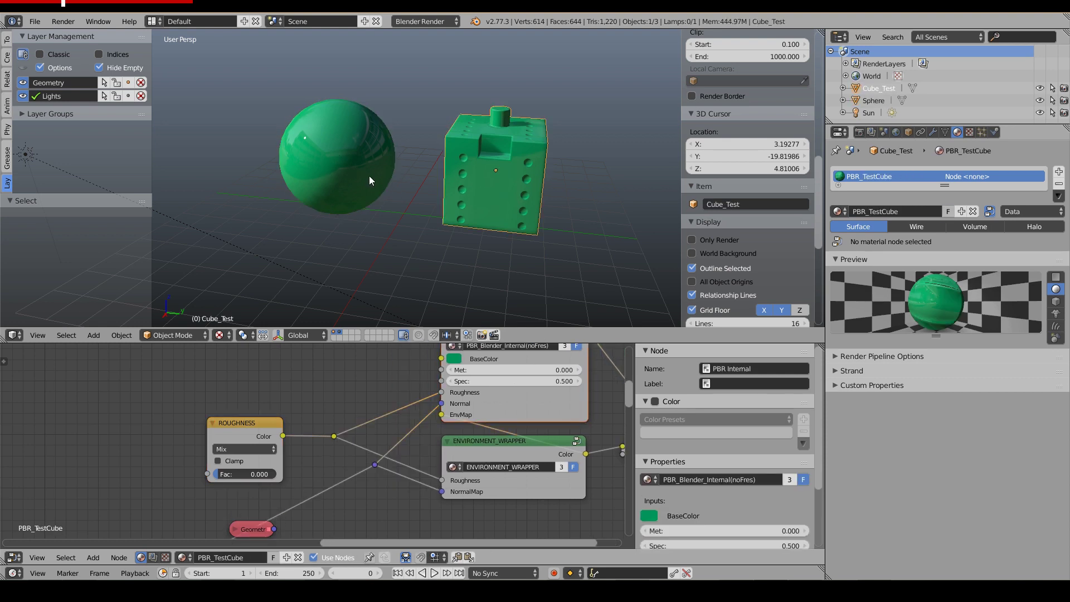
{"action": "scroll", "coordinate": [362, 426], "scroll_direction": "down", "scroll_amount": 2}
{"action": "middle_click_drag", "start_coordinate": [437, 411], "coordinate": [333, 452]}
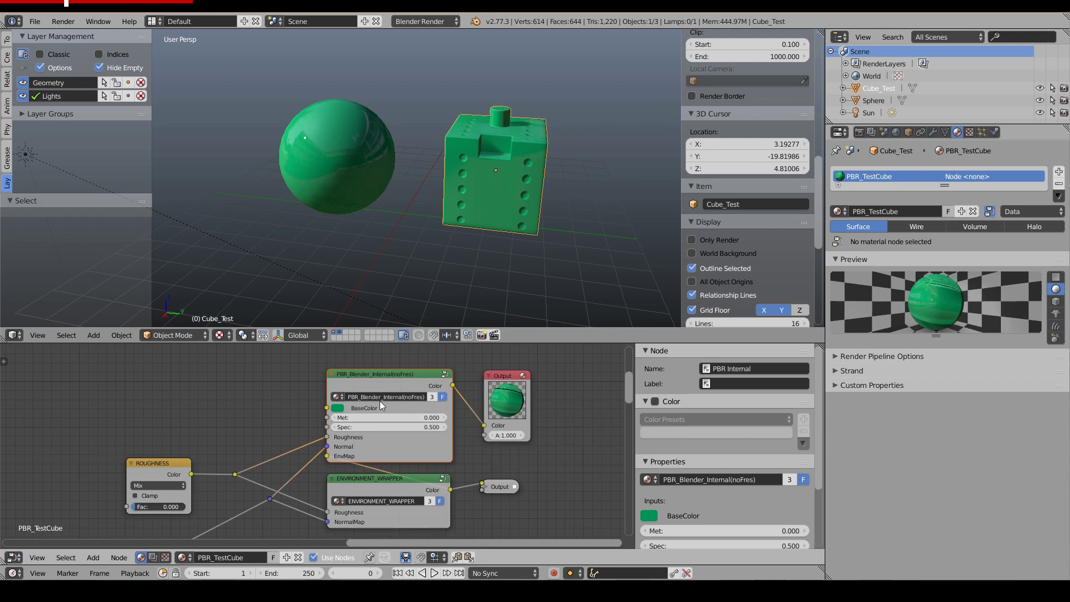
{"action": "scroll", "coordinate": [340, 170], "scroll_direction": "down", "scroll_amount": 1}
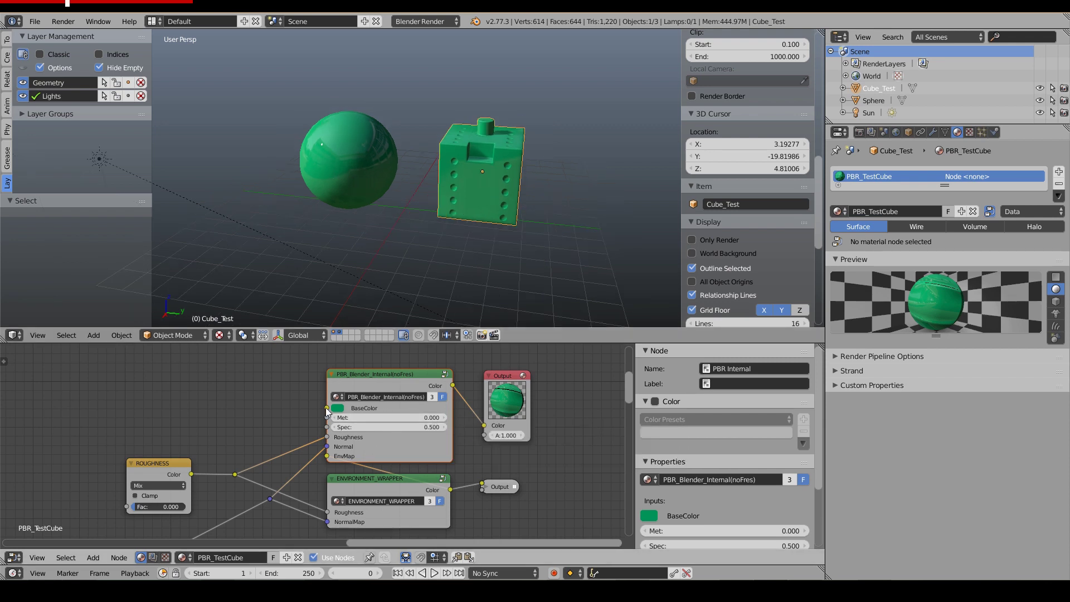
- Select the sphere and inspect the Geometry node that supplies the normals in its material
{"action": "right_click", "coordinate": [353, 155]}
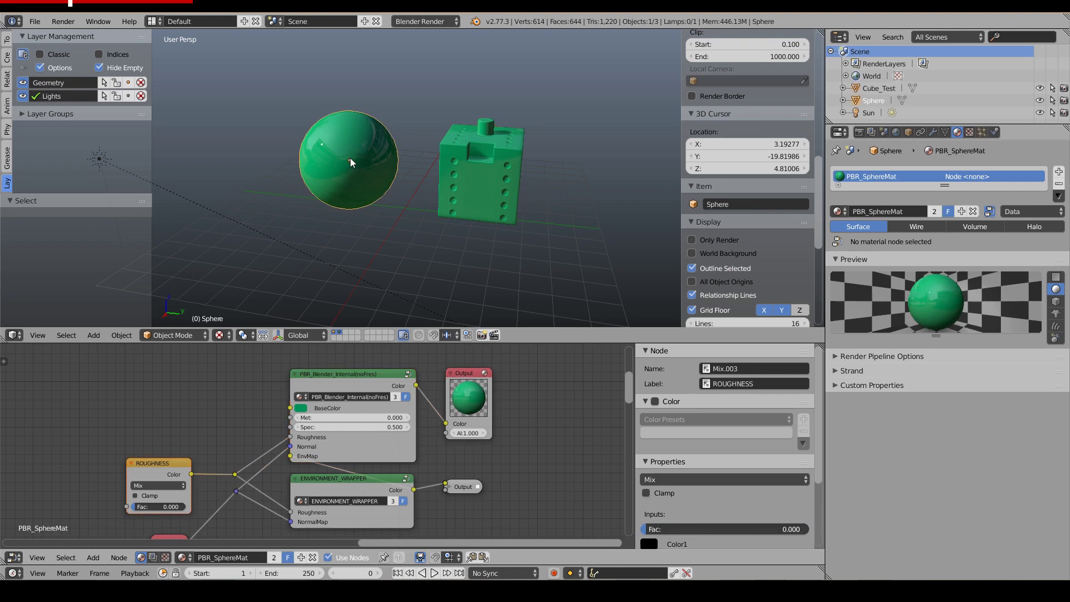
{"action": "scroll", "coordinate": [217, 493], "scroll_direction": "up", "scroll_amount": 2}
{"action": "left_click", "coordinate": [188, 497]}
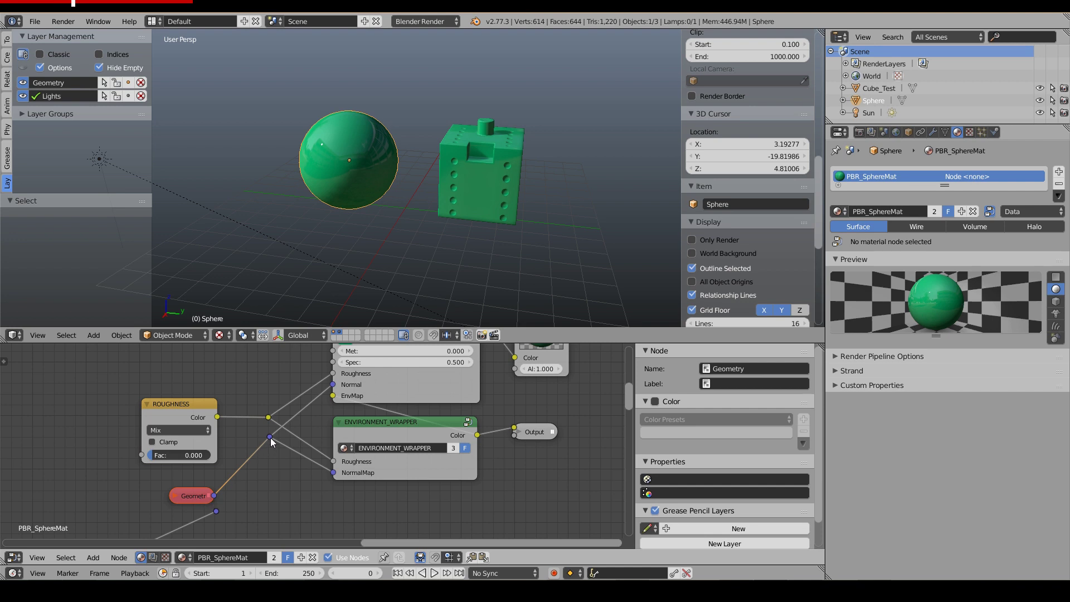
- Select the cube and inspect the Normal Map node inside the Normal frame of its material
{"action": "right_click", "coordinate": [495, 179]}
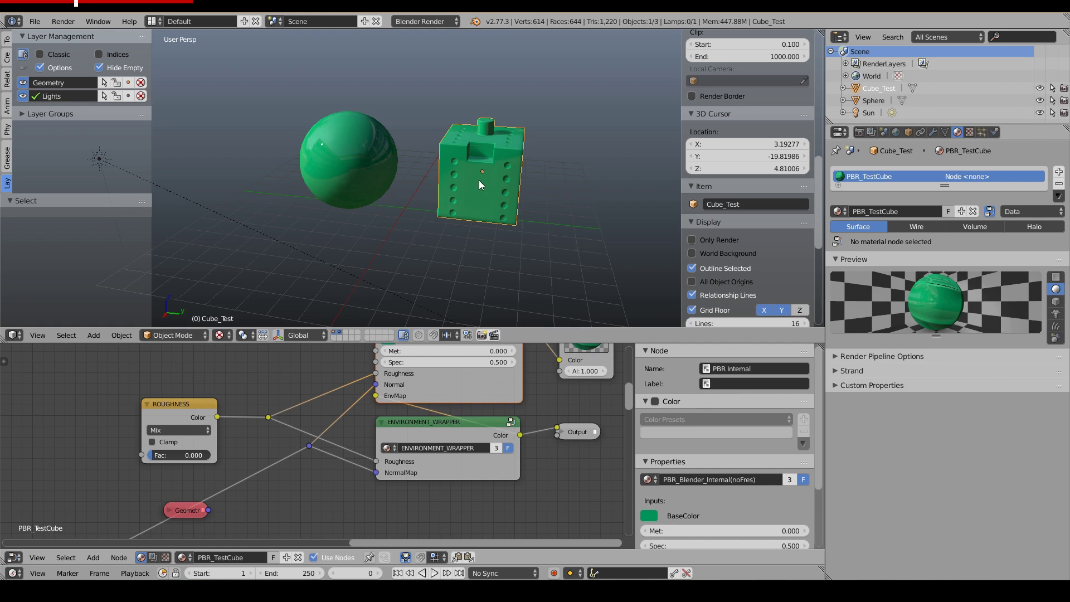
{"action": "scroll", "coordinate": [267, 484], "scroll_direction": "down", "scroll_amount": 3}
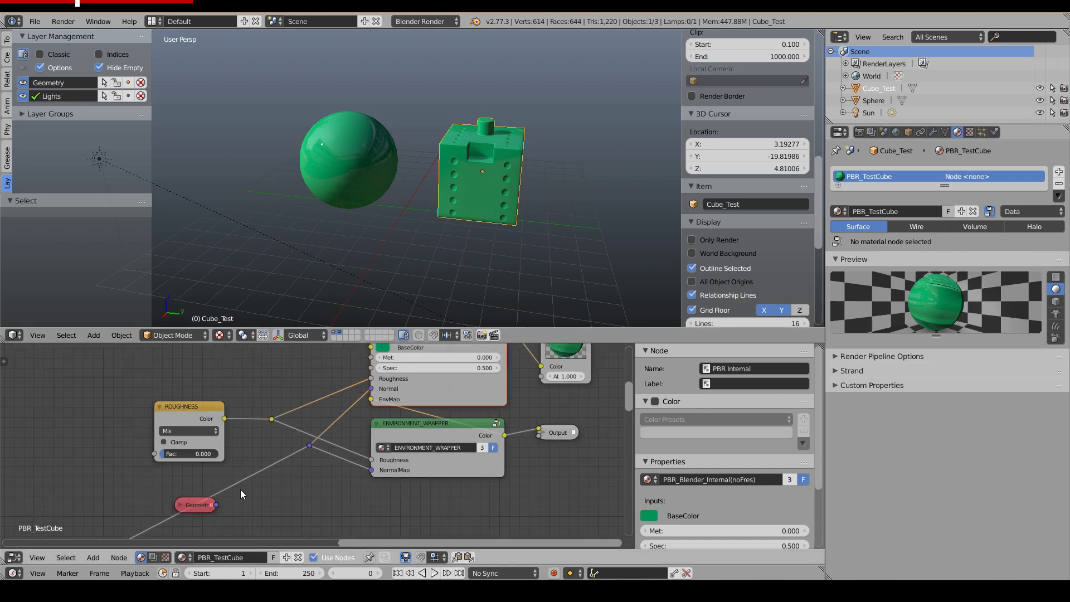
{"action": "middle_click_drag", "start_coordinate": [238, 494], "coordinate": [469, 370]}
{"action": "middle_click_drag", "start_coordinate": [324, 437], "coordinate": [320, 463]}
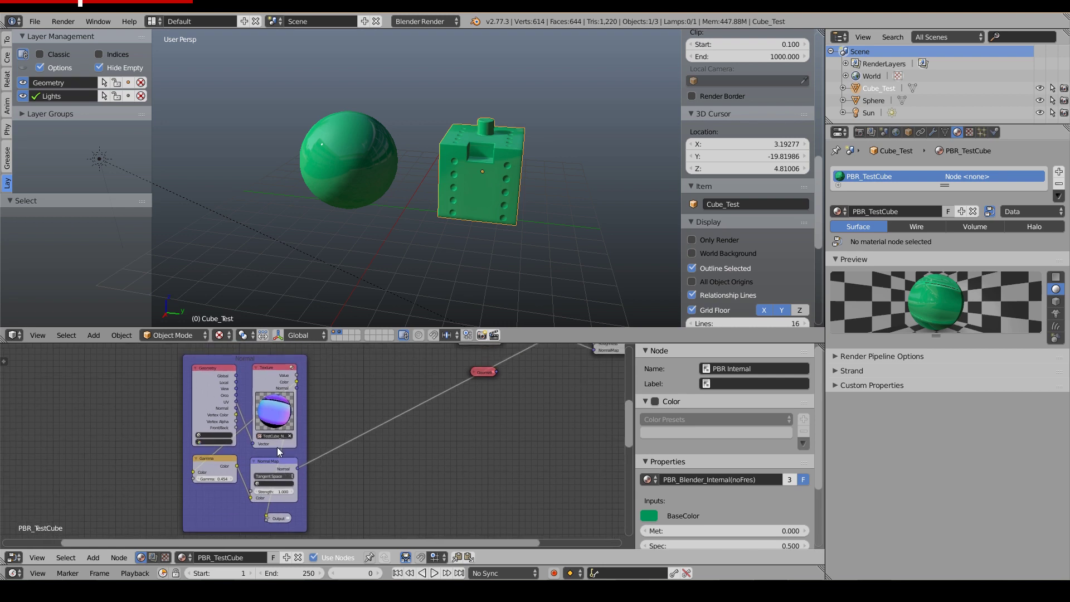
{"action": "scroll", "coordinate": [274, 477], "scroll_direction": "up", "scroll_amount": 1}
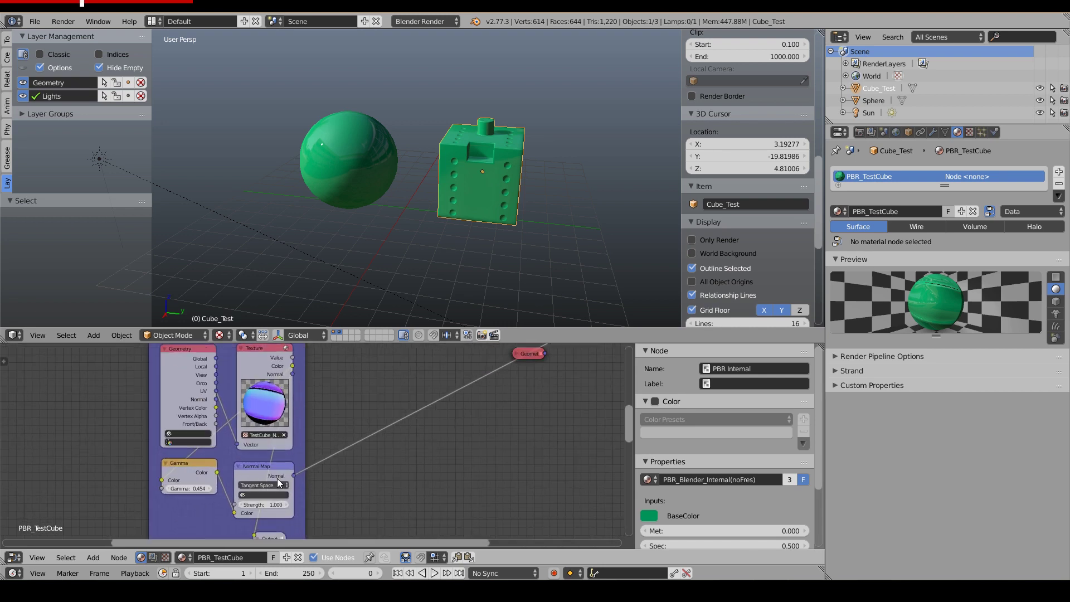
{"action": "left_click", "coordinate": [263, 480]}
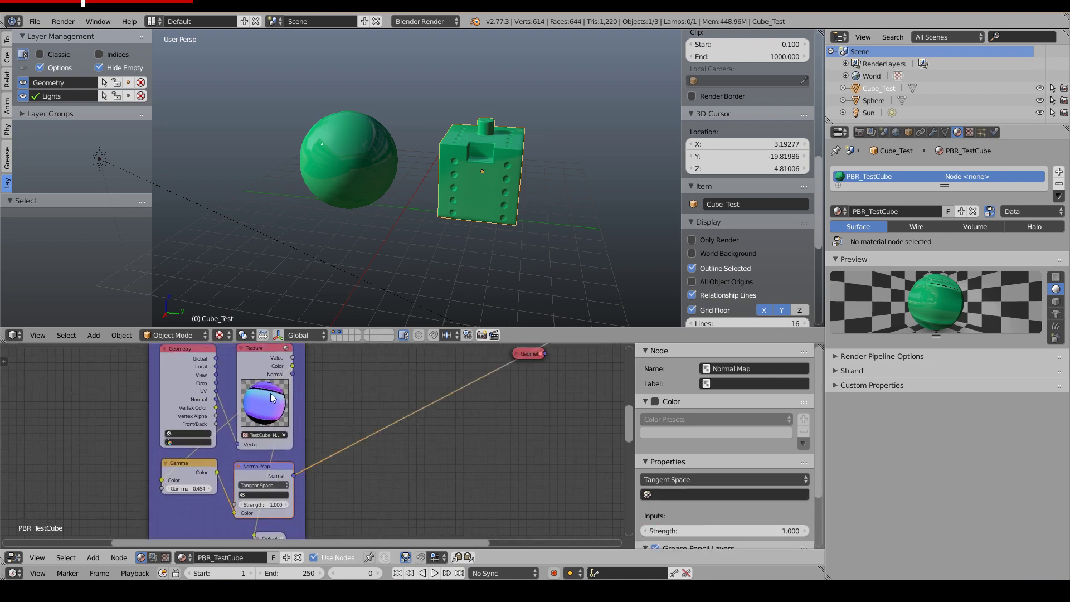
- View the cube with its main shader Output active, and preview only its environment reflection through the ENVIRONMENT_WRAPPER output node
{"action": "middle_click_drag", "start_coordinate": [558, 362], "coordinate": [246, 516]}
{"action": "middle_click_drag", "start_coordinate": [309, 437], "coordinate": [282, 460]}
{"action": "left_click", "coordinate": [460, 410]}
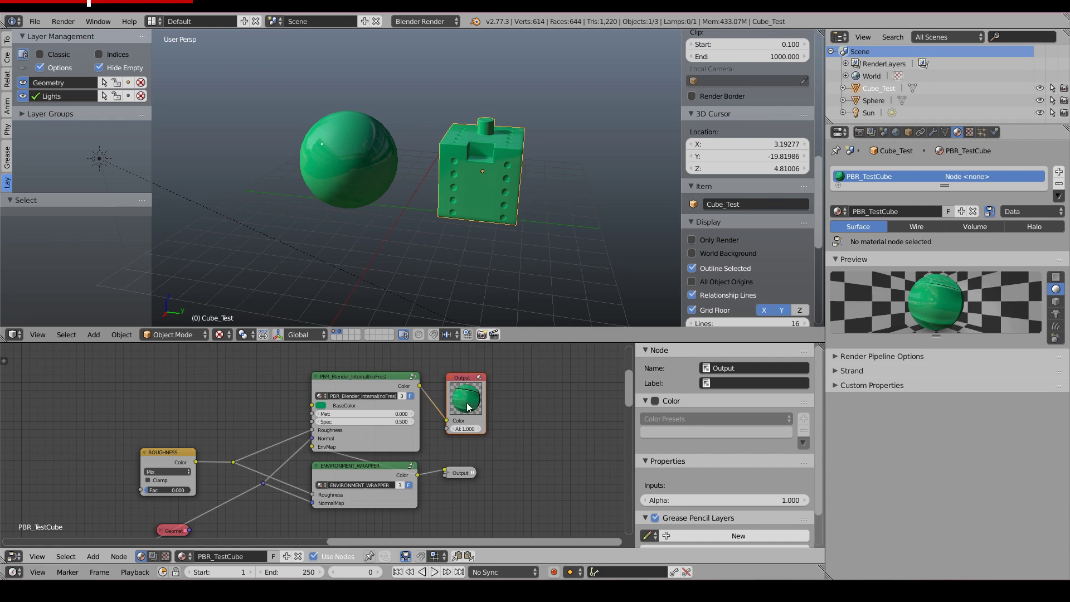
{"action": "middle_click_drag", "start_coordinate": [510, 168], "coordinate": [486, 175]}
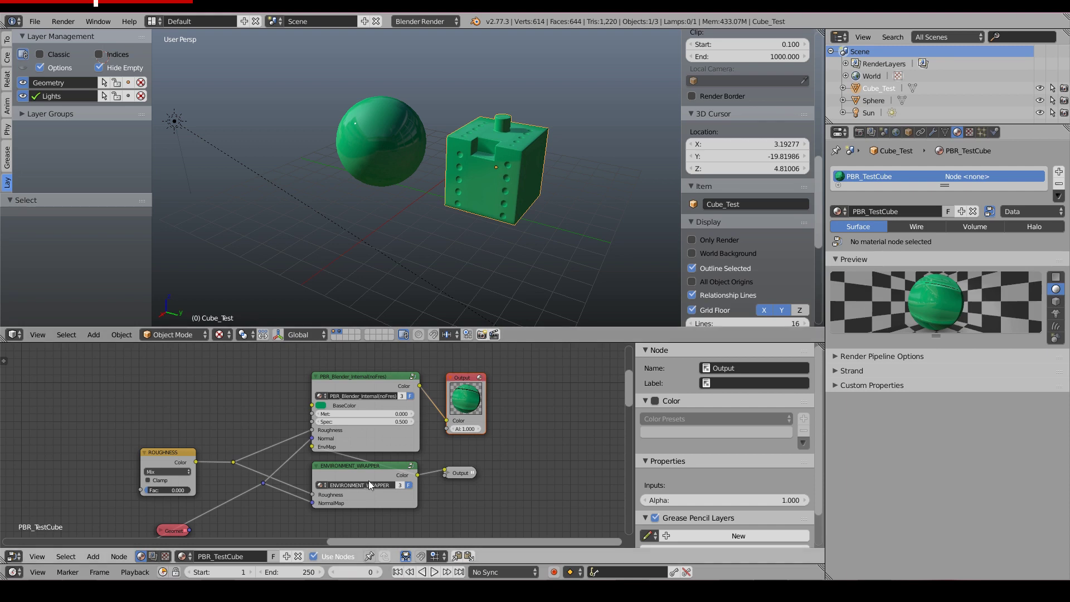
{"action": "left_click", "coordinate": [456, 476]}
{"action": "middle_click_drag", "start_coordinate": [570, 216], "coordinate": [518, 136]}
- Preview only the normal map on the cube by activating the output node in the Normal frame
{"action": "scroll", "coordinate": [322, 445], "scroll_direction": "down", "scroll_amount": 4}
{"action": "middle_click_drag", "start_coordinate": [250, 423], "coordinate": [570, 483]}
{"action": "scroll", "coordinate": [437, 468], "scroll_direction": "up", "scroll_amount": 1}
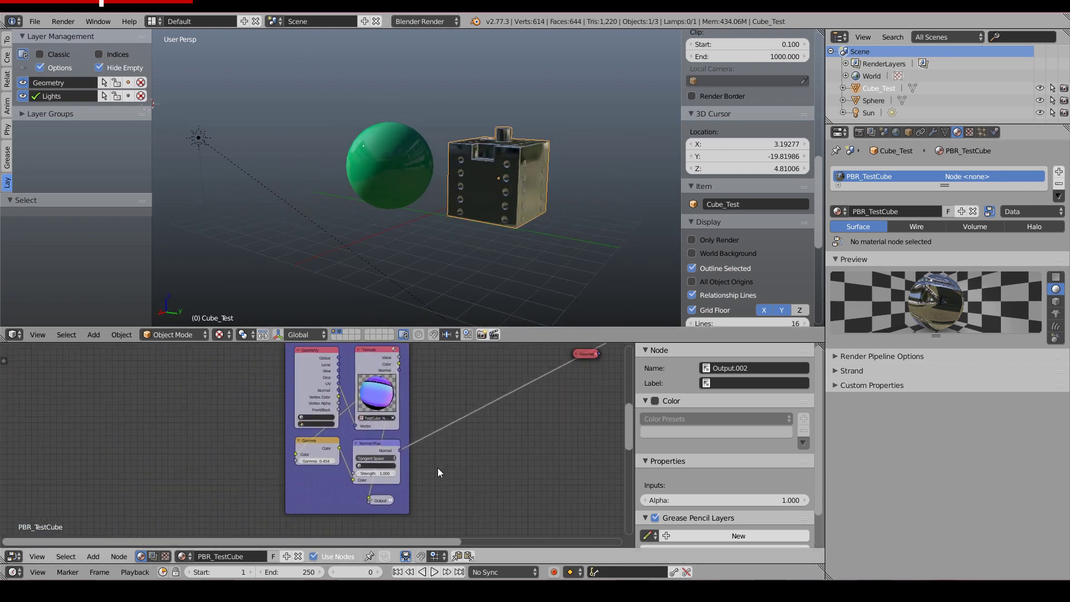
{"action": "left_click", "coordinate": [381, 500]}
{"action": "middle_click_drag", "start_coordinate": [475, 174], "coordinate": [504, 223]}
- Preview only the roughness on the cube by activating the output node in the Roughness frame
{"action": "scroll", "coordinate": [443, 360], "scroll_direction": "down", "scroll_amount": 4}
{"action": "middle_click_drag", "start_coordinate": [443, 360], "coordinate": [419, 509]}
{"action": "scroll", "coordinate": [412, 505], "scroll_direction": "up", "scroll_amount": 1}
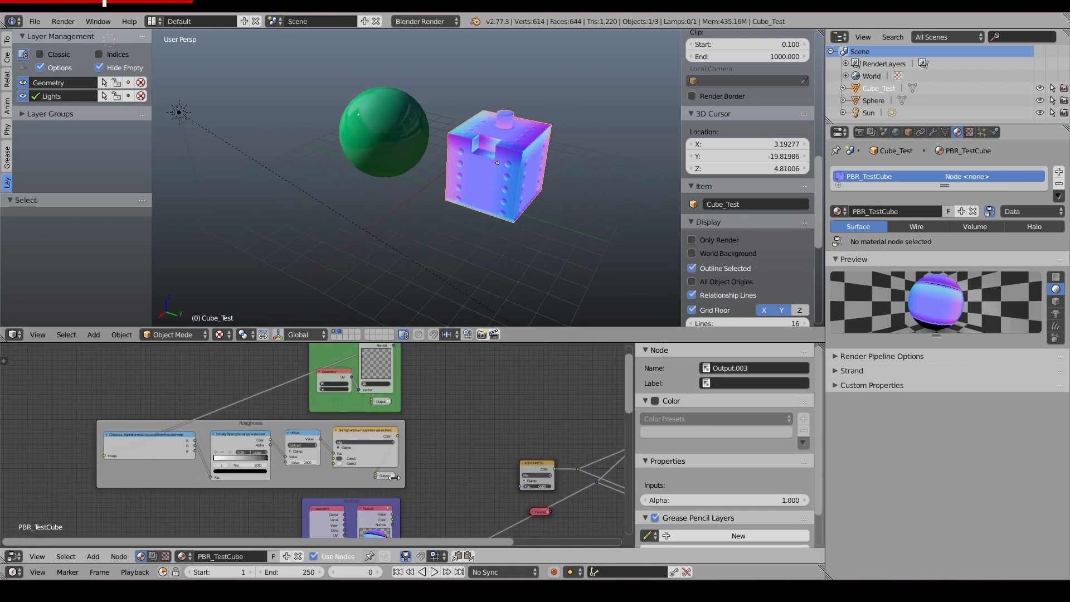
{"action": "left_click", "coordinate": [383, 475]}
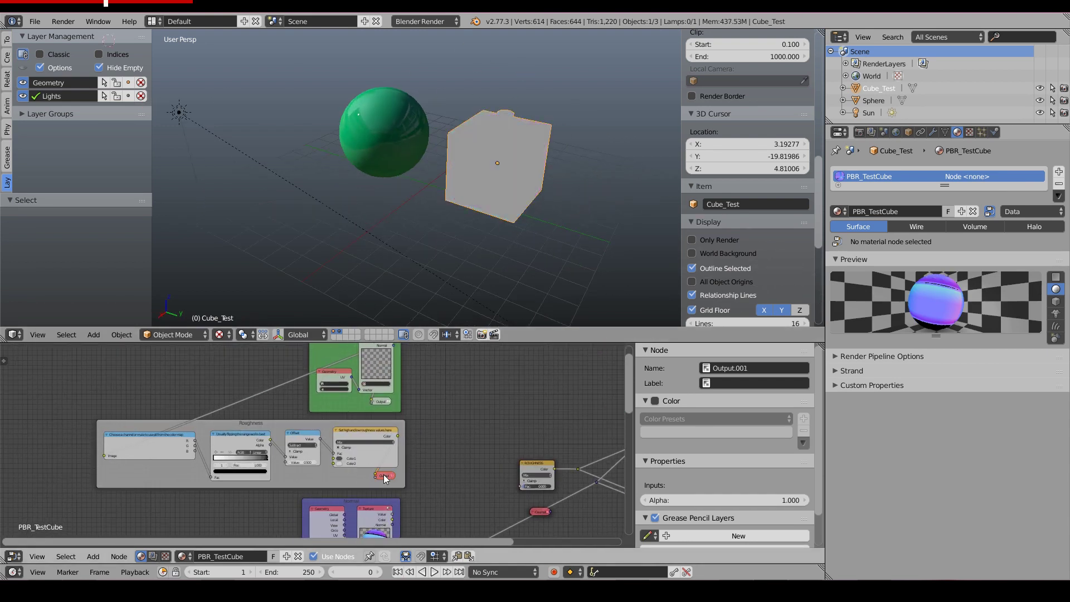
{"action": "scroll", "coordinate": [395, 457], "scroll_direction": "up", "scroll_amount": 2}
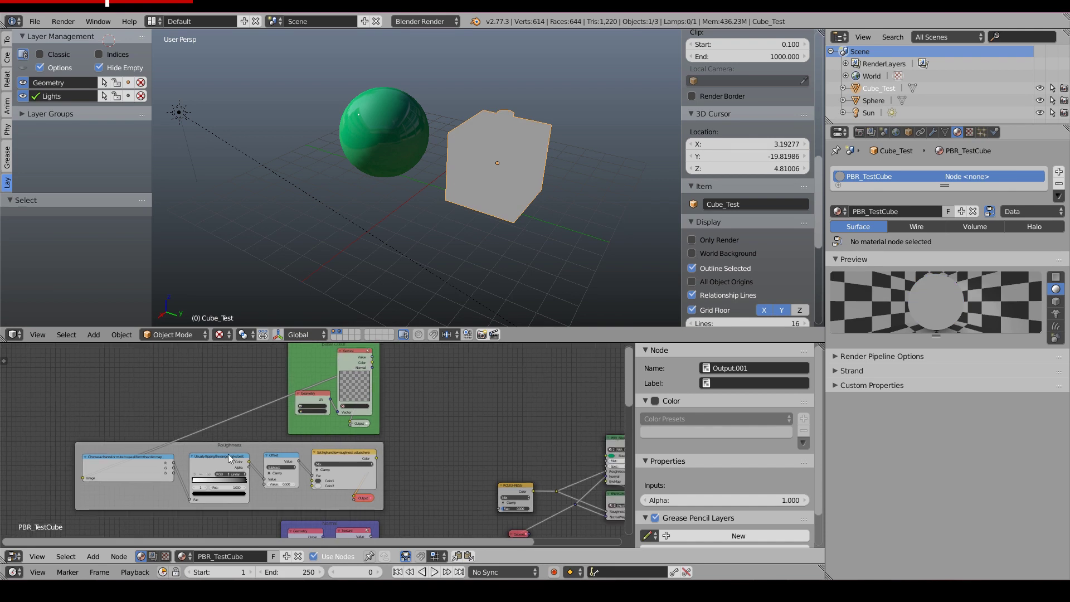
{"action": "middle_click_drag", "start_coordinate": [457, 222], "coordinate": [479, 234]}
- Preview only the base color texture on the cube by activating the output node in the Base Color frame
{"action": "scroll", "coordinate": [342, 403], "scroll_direction": "up", "scroll_amount": 2}
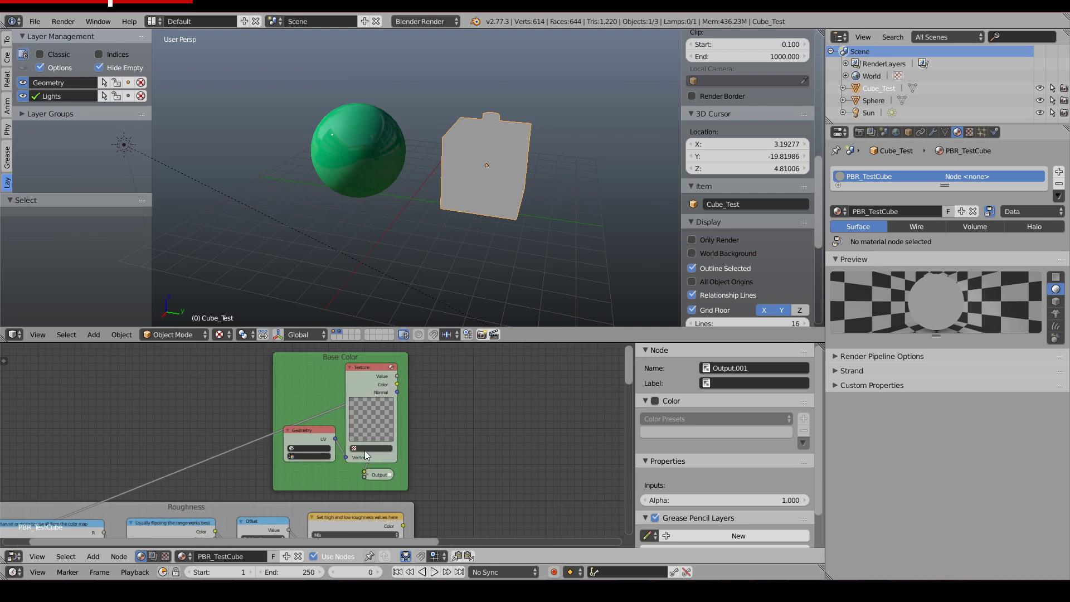
{"action": "left_click", "coordinate": [378, 475]}
{"action": "middle_click_drag", "start_coordinate": [494, 194], "coordinate": [497, 186]}
- Return the cube to full PBR shading by activating the Output node connected to PBR_Blender_Internal(noFres)
{"action": "scroll", "coordinate": [499, 403], "scroll_direction": "down", "scroll_amount": 2}
{"action": "middle_click_drag", "start_coordinate": [499, 403], "coordinate": [219, 420]}
{"action": "scroll", "coordinate": [219, 419], "scroll_direction": "up", "scroll_amount": 2}
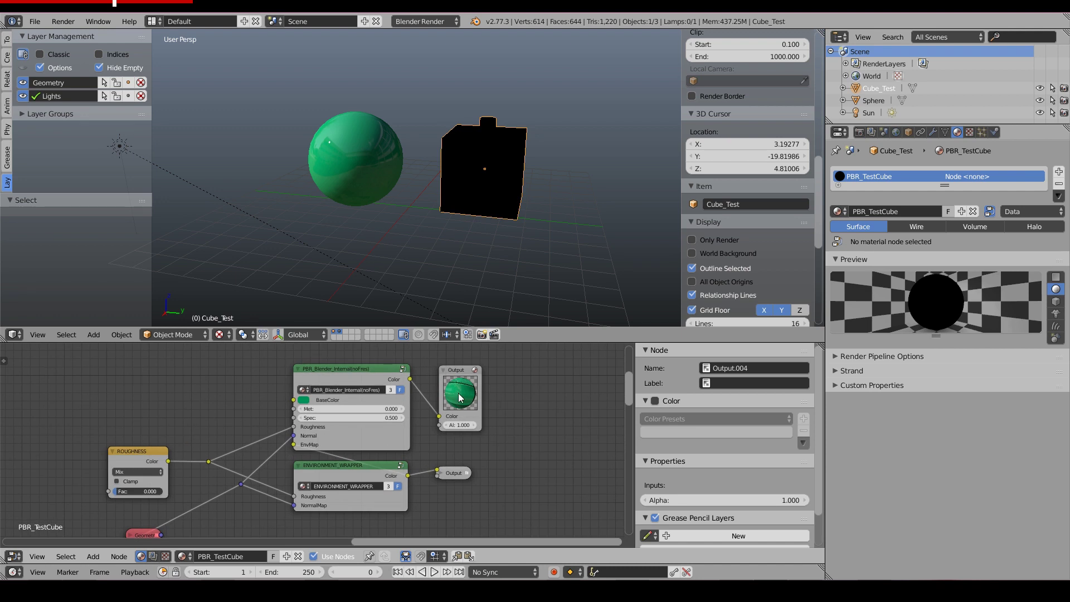
{"action": "left_click", "coordinate": [461, 400]}
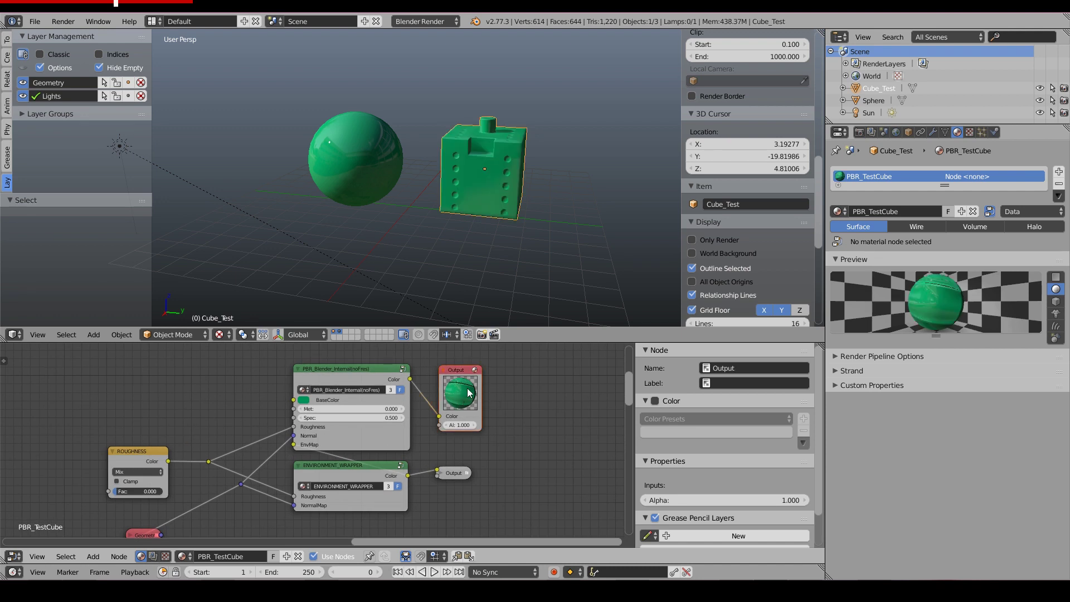
- Select the Output node connected to PBR_Blender_Internal(noFres), then collapse and re-expand it
{"action": "middle_click_drag", "start_coordinate": [483, 185], "coordinate": [467, 185]}
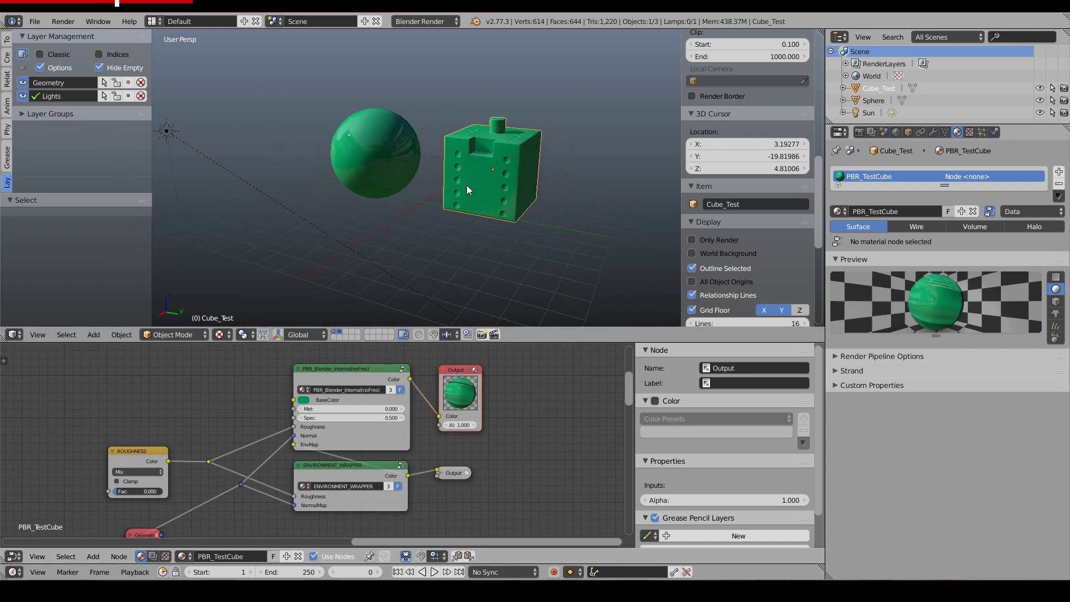
{"action": "left_click", "coordinate": [368, 369]}
{"action": "left_click", "coordinate": [462, 397]}
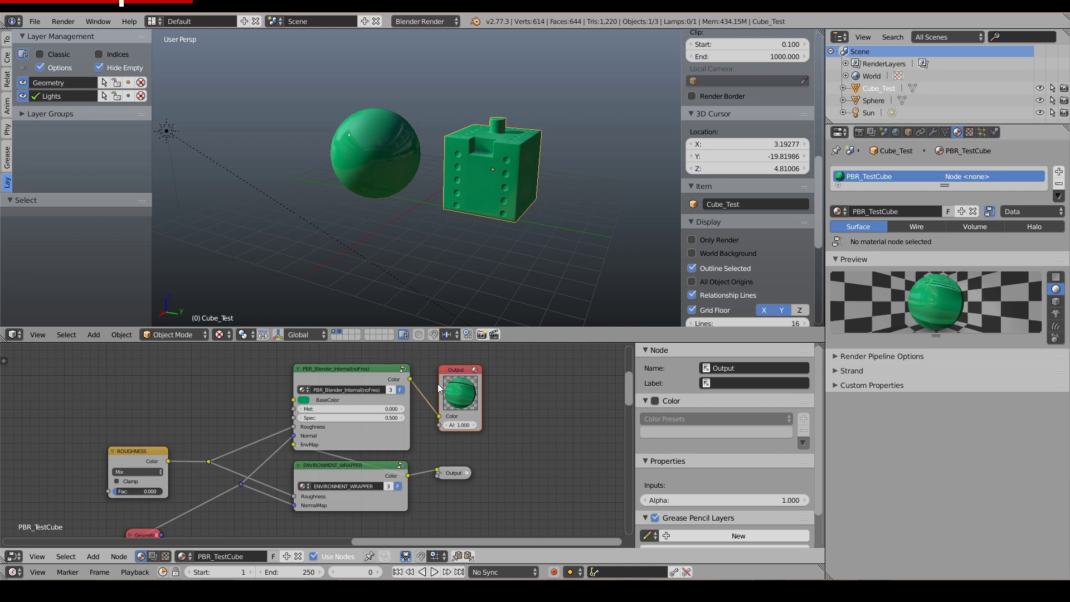
{"action": "scroll", "coordinate": [439, 399], "scroll_direction": "up", "scroll_amount": 2}
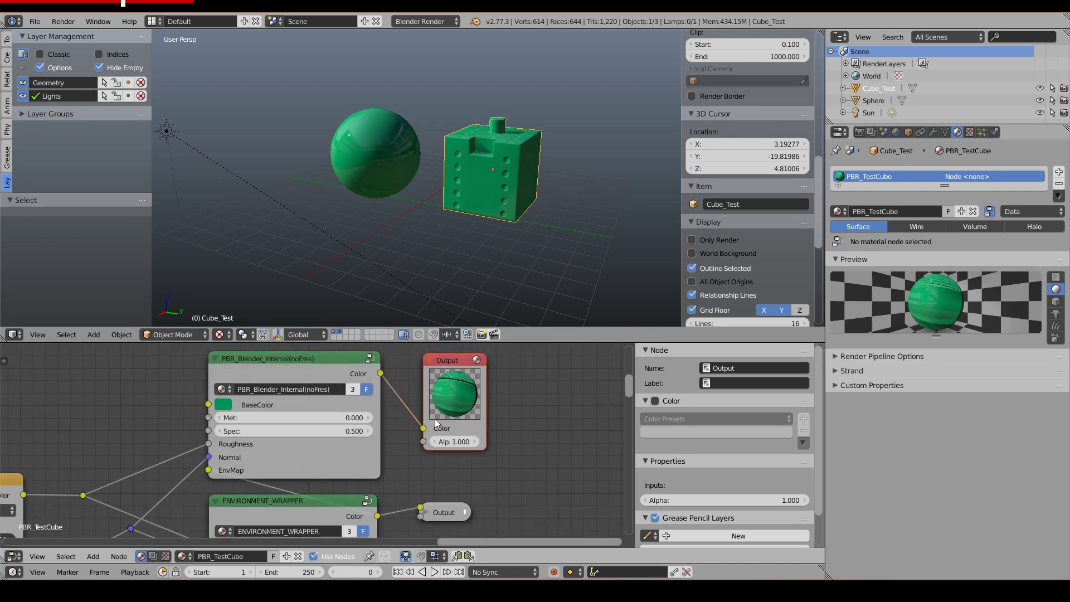
{"action": "key", "text": "h"}
{"action": "key", "text": "h"}
{"action": "scroll", "coordinate": [445, 399], "scroll_direction": "down", "scroll_amount": 2}
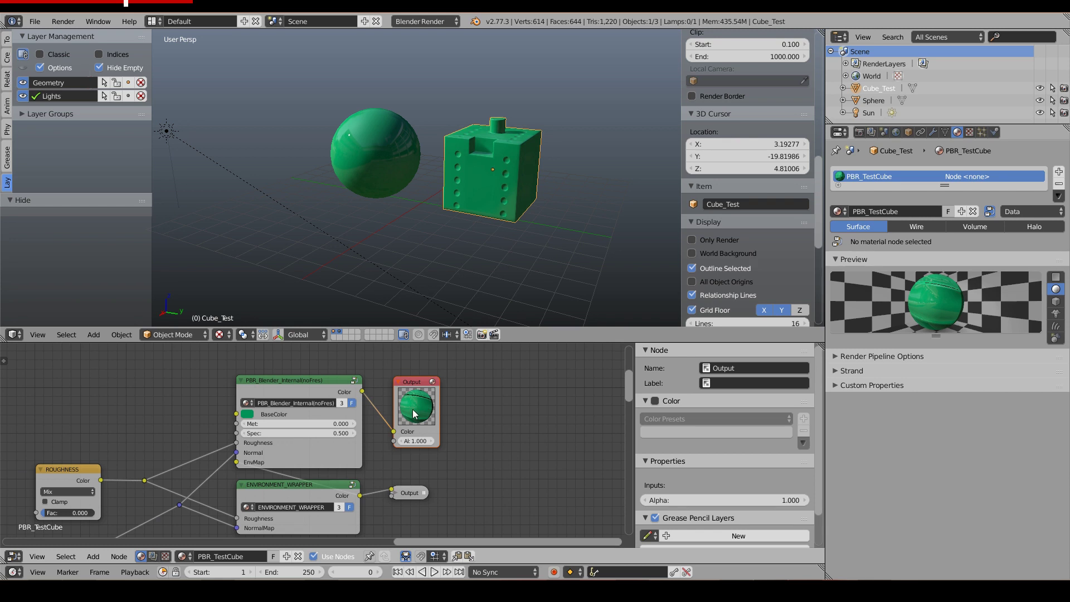
{"action": "scroll", "coordinate": [404, 462], "scroll_direction": "up", "scroll_amount": 1}
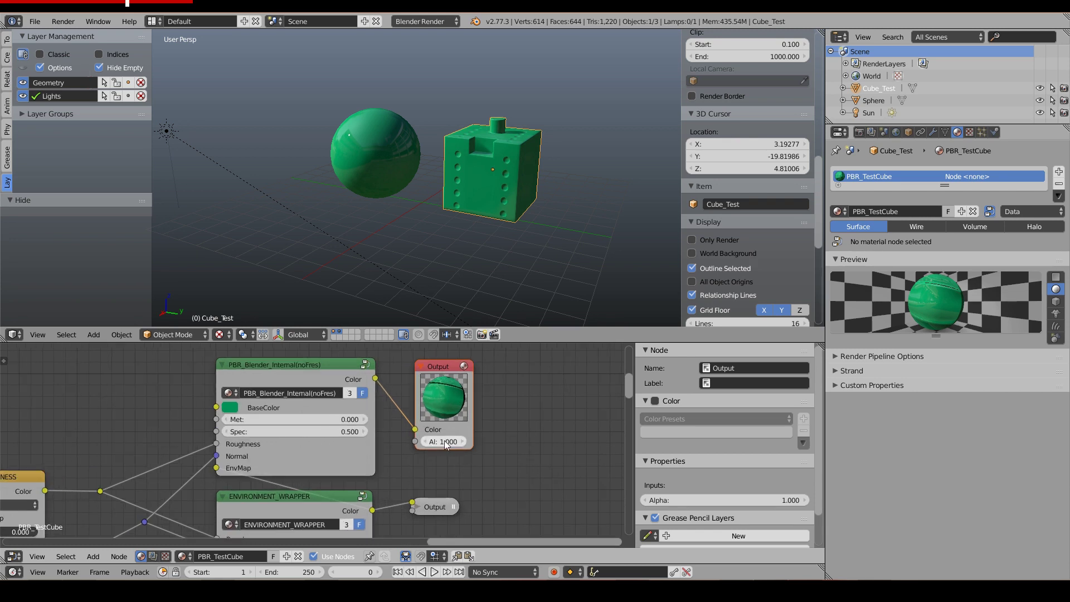
- Lower the Alpha on the cube material's Output node to 0.100 to make the cube nearly transparent
{"action": "key", "text": "a"}
{"action": "left_click", "coordinate": [426, 442]}
{"action": "left_click", "coordinate": [425, 442]}
{"action": "left_click", "coordinate": [426, 443]}
{"action": "left_click", "coordinate": [426, 443]}
{"action": "left_click", "coordinate": [426, 443]}
{"action": "left_click", "coordinate": [426, 443]}
{"action": "left_click", "coordinate": [426, 442]}
{"action": "left_click", "coordinate": [426, 442]}
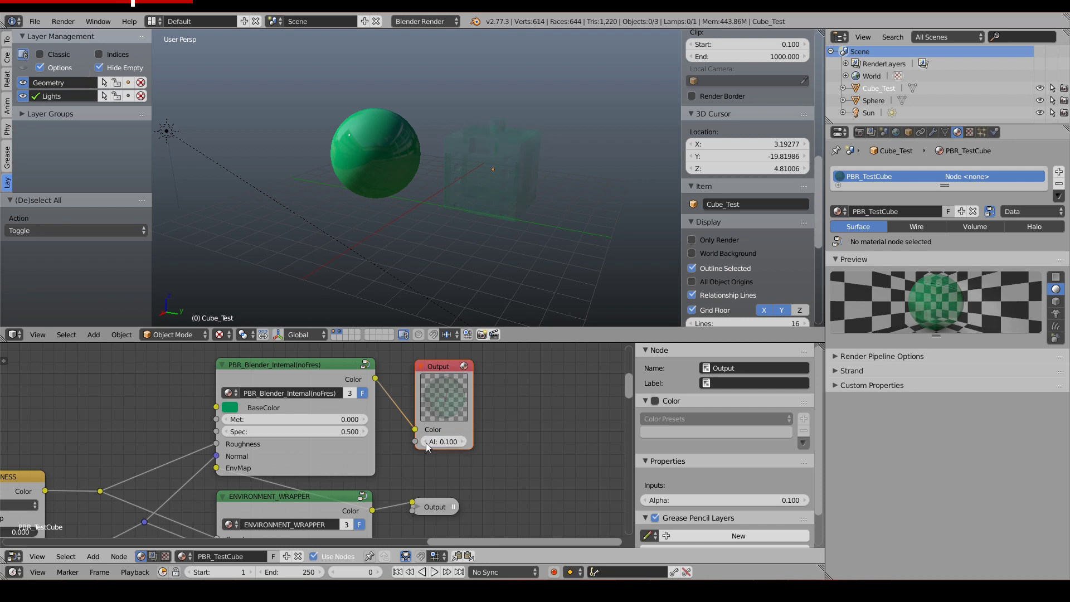
- Raise the Output node's Alpha through 0.600 and set it to 1 to make the cube fully opaque
{"action": "left_click", "coordinate": [462, 443]}
{"action": "left_click", "coordinate": [462, 442]}
{"action": "left_click", "coordinate": [461, 442]}
{"action": "left_click", "coordinate": [461, 443]}
{"action": "left_click", "coordinate": [439, 441]}
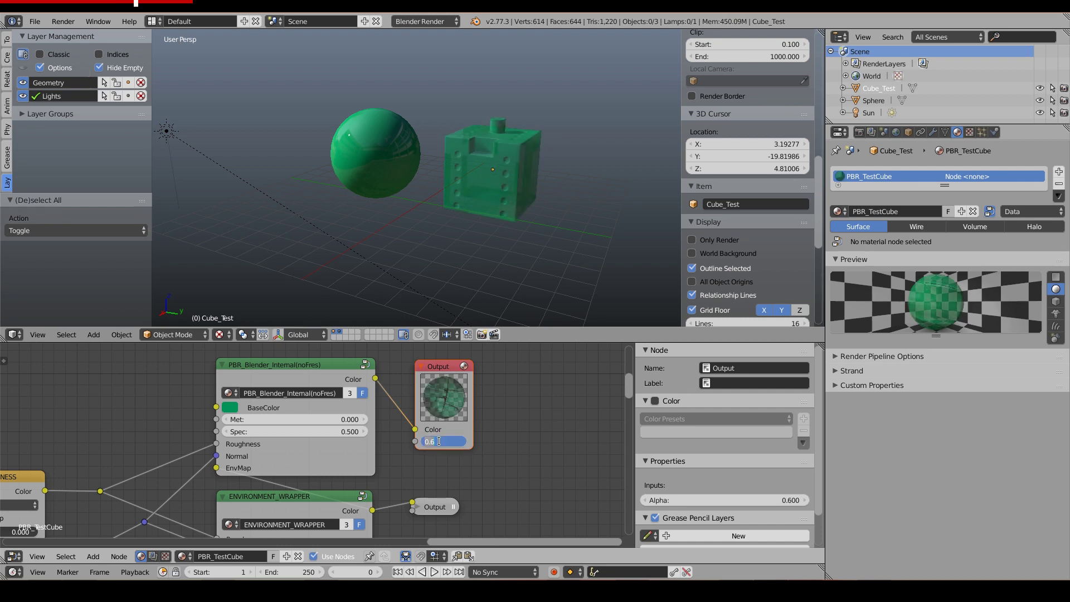
{"action": "type", "text": "1"}
{"action": "key", "text": "Return"}
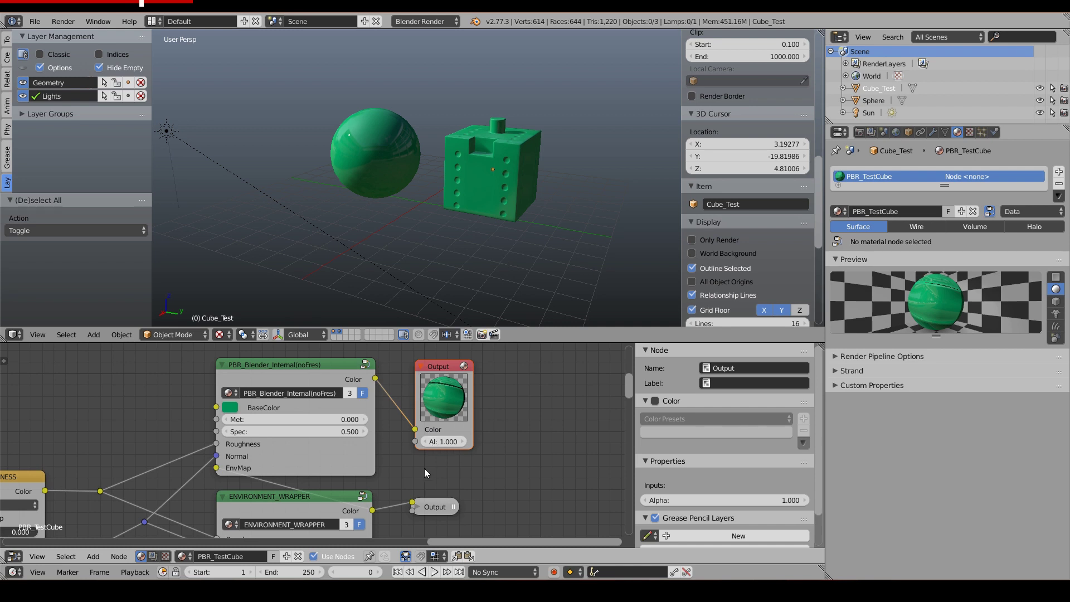
- Open the ENVIRONMENT_WRAPPER node group of the cube material for editing
{"action": "middle_click_drag", "start_coordinate": [385, 471], "coordinate": [402, 407]}
{"action": "left_click", "coordinate": [315, 440]}
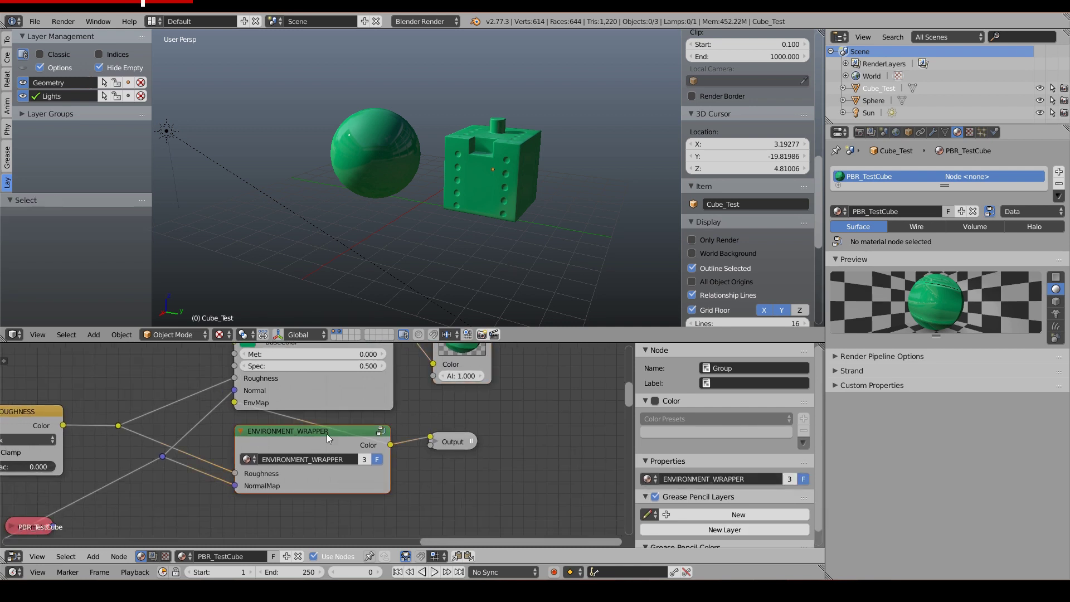
{"action": "middle_click_drag", "start_coordinate": [306, 439], "coordinate": [338, 453]}
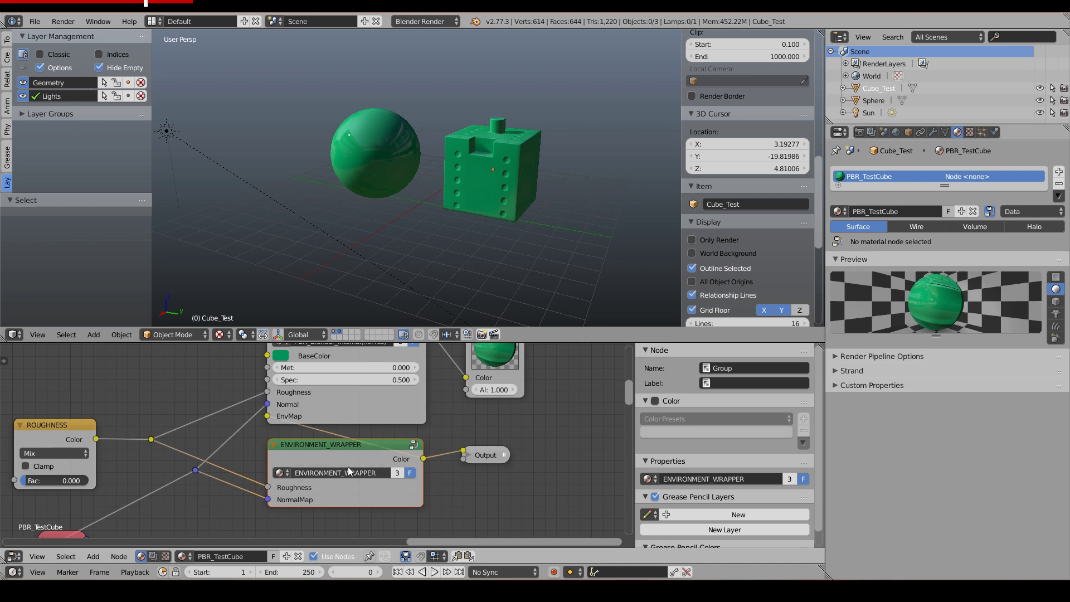
{"action": "key", "text": "Tab"}
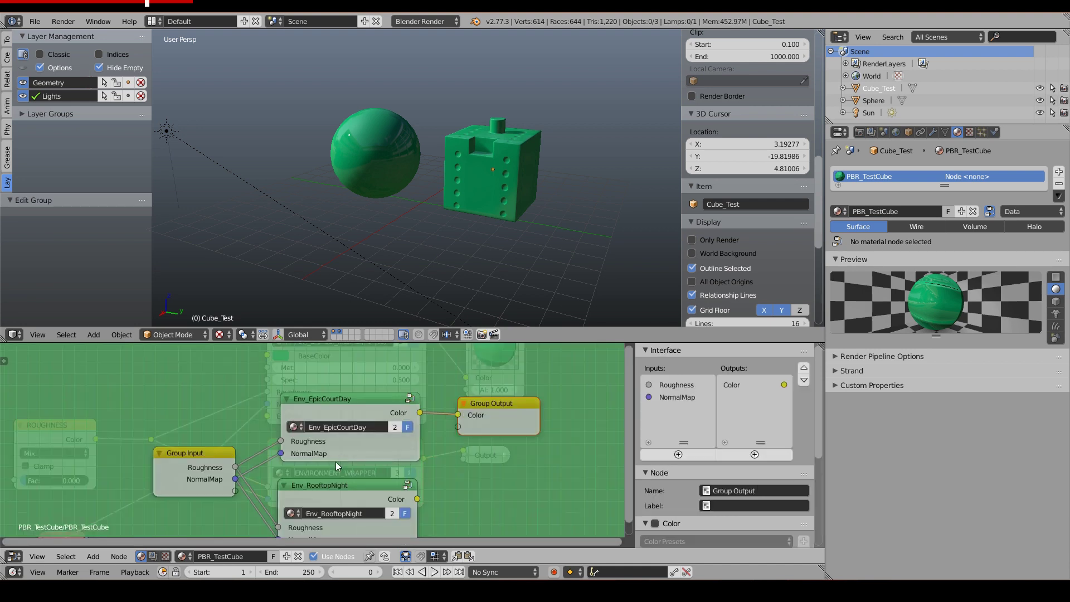
- Examine the Env_EpicCourtDay and Env_RooftopNight nodes and their connections inside the environment group
{"action": "left_click", "coordinate": [329, 375]}
{"action": "left_click", "coordinate": [333, 463]}
{"action": "left_click", "coordinate": [333, 380]}
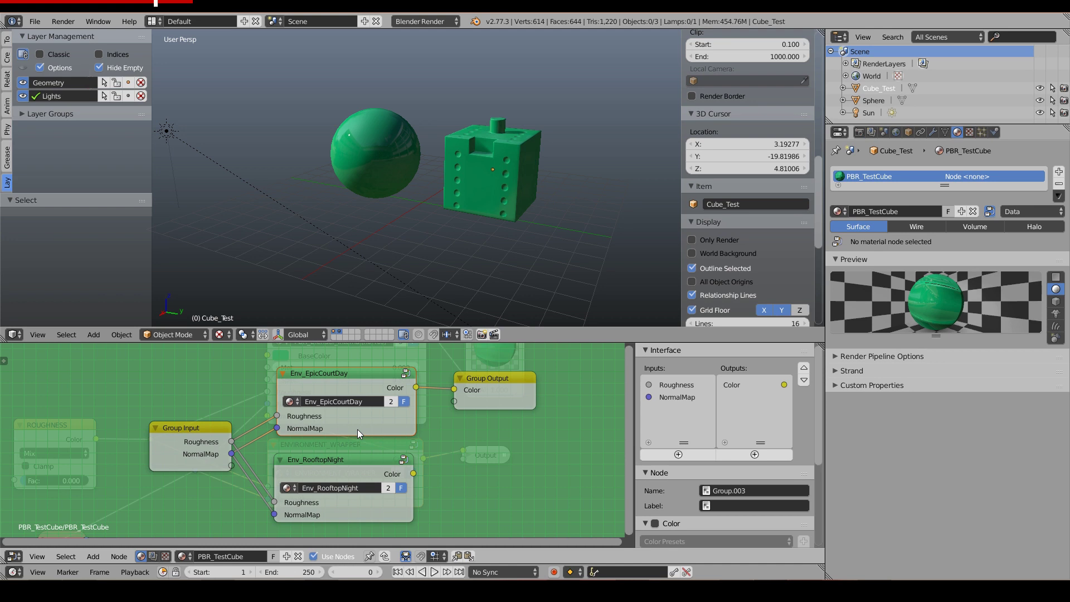
{"action": "left_click", "coordinate": [335, 467]}
{"action": "middle_click_drag", "start_coordinate": [335, 467], "coordinate": [332, 428]}
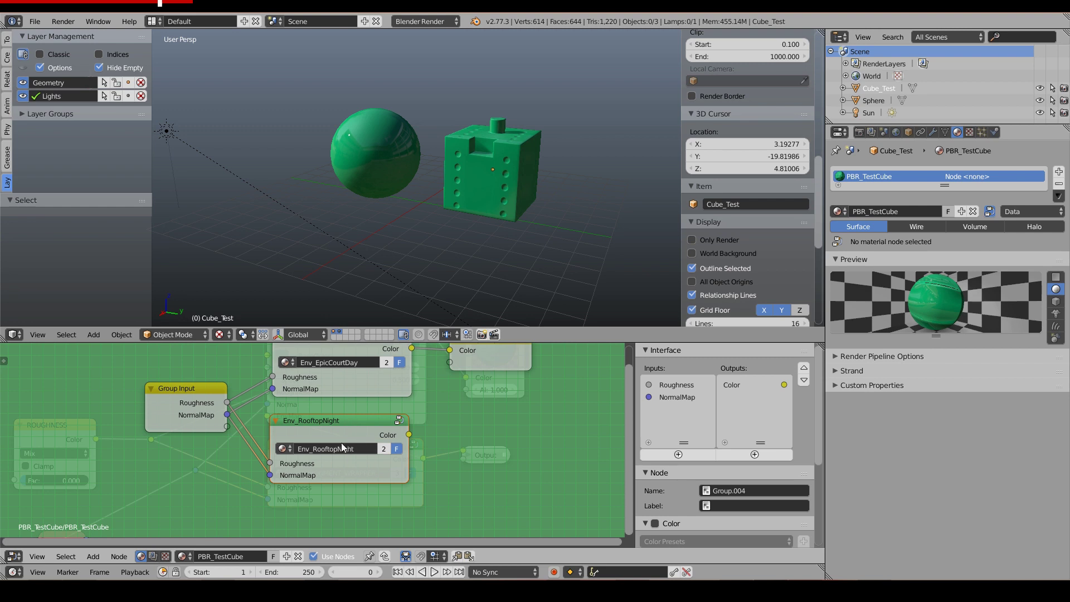
{"action": "middle_click_drag", "start_coordinate": [374, 427], "coordinate": [379, 467]}
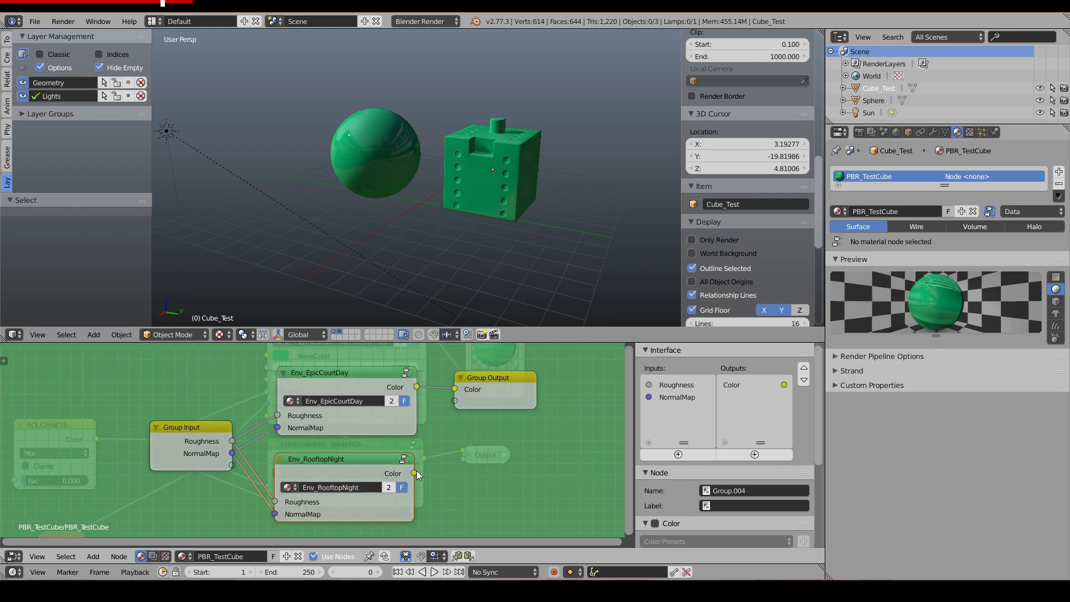
- Connect the Color output of Env_RooftopNight to the Group Output and inspect the reflections on the sphere and cube
{"action": "scroll", "coordinate": [492, 169], "scroll_direction": "up", "scroll_amount": 4}
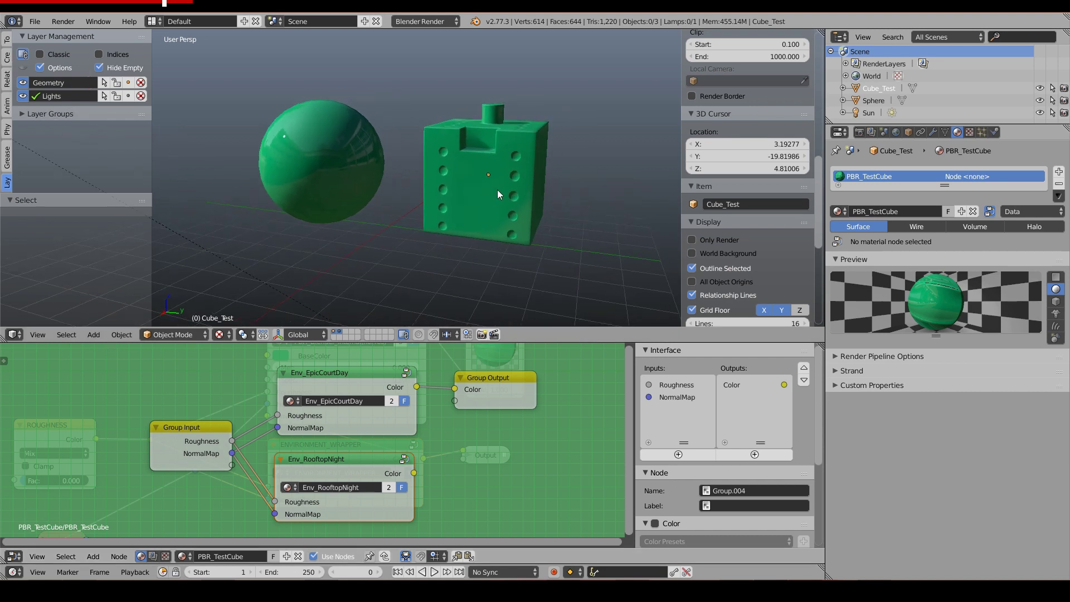
{"action": "middle_click_drag", "start_coordinate": [495, 194], "coordinate": [430, 137]}
{"action": "key", "text": "Tab"}
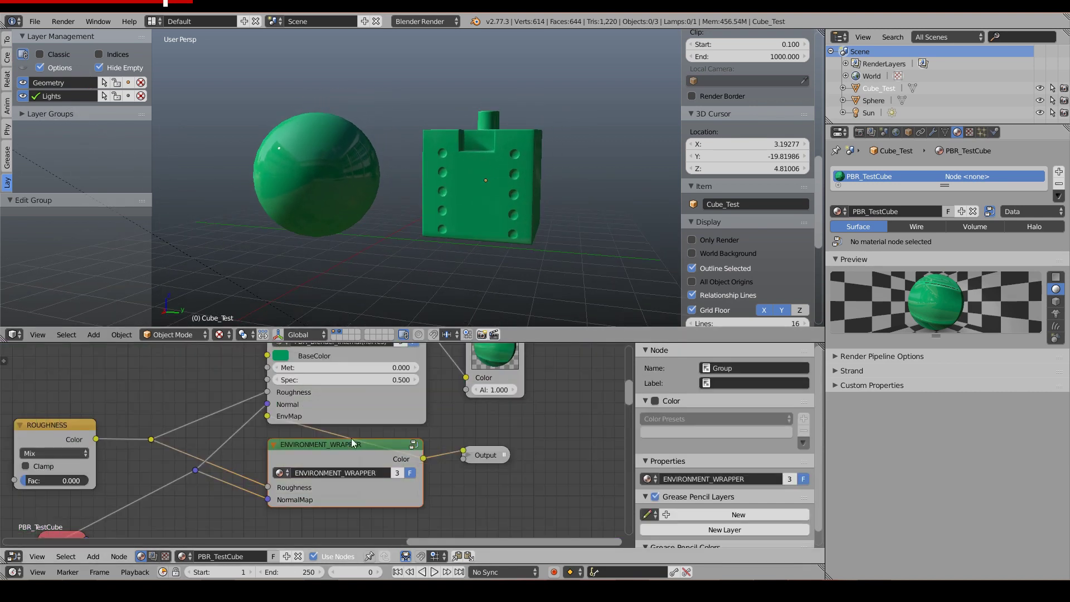
{"action": "key", "text": "Tab"}
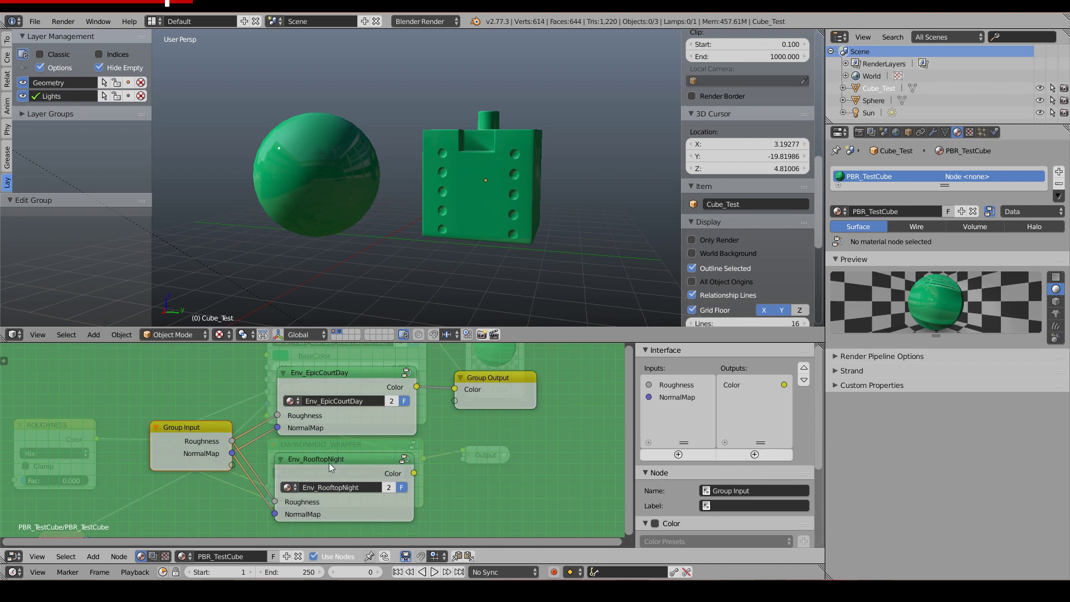
{"action": "left_click_drag", "start_coordinate": [415, 474], "coordinate": [471, 394]}
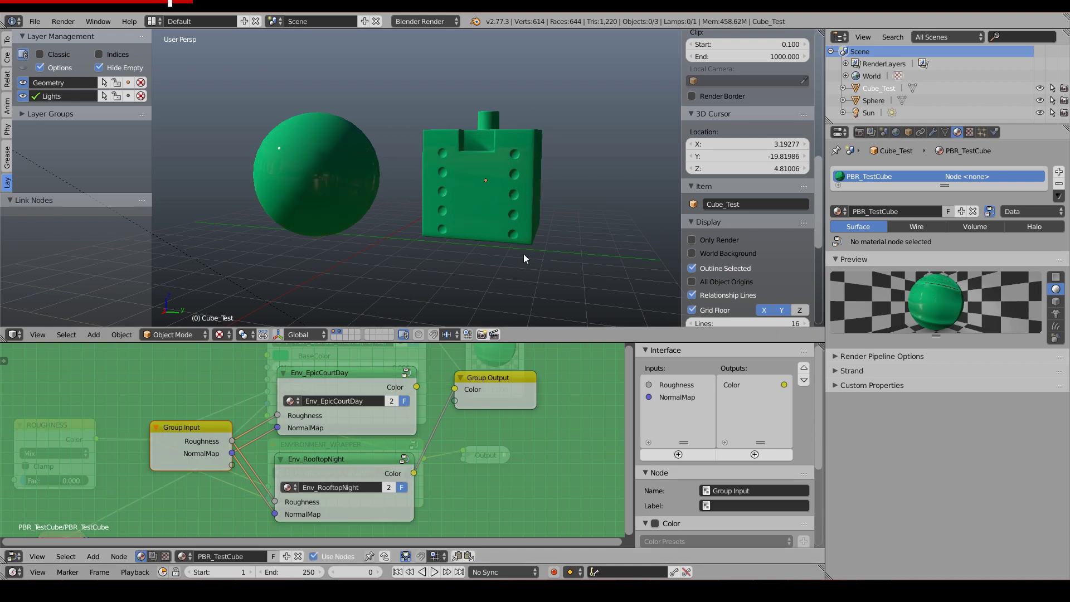
{"action": "middle_click_drag", "start_coordinate": [460, 186], "coordinate": [242, 176]}
{"action": "scroll", "coordinate": [496, 179], "scroll_direction": "up", "scroll_amount": 5}
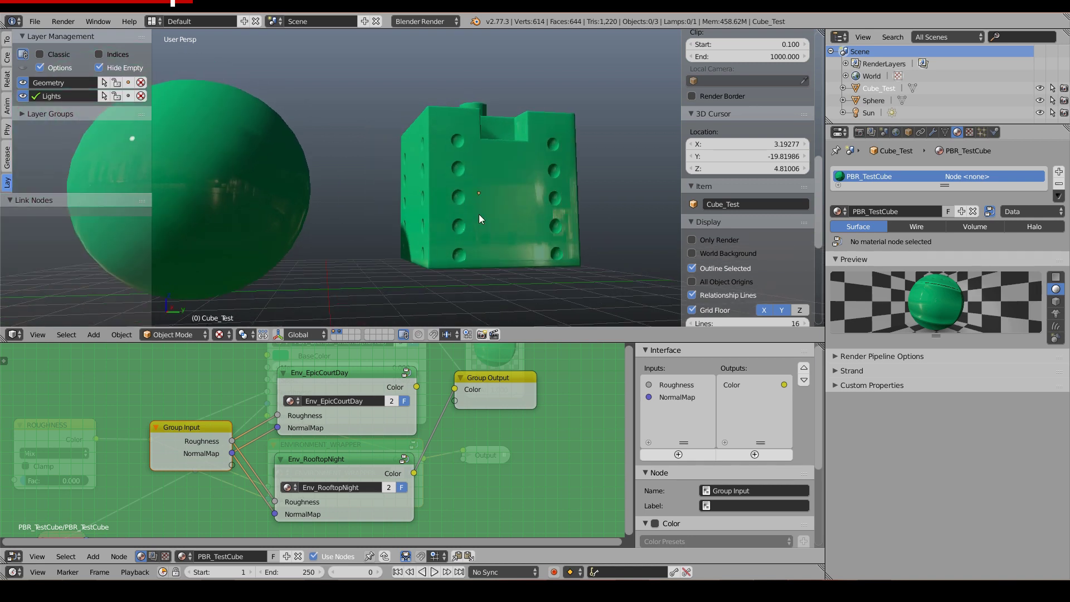
{"action": "middle_click_drag", "start_coordinate": [462, 210], "coordinate": [461, 236]}
- Reconnect the Color output of Env_EpicCourtDay to the Group Output and leave the environment group
{"action": "left_click_drag", "start_coordinate": [417, 387], "coordinate": [455, 389]}
{"action": "middle_click_drag", "start_coordinate": [503, 202], "coordinate": [461, 234]}
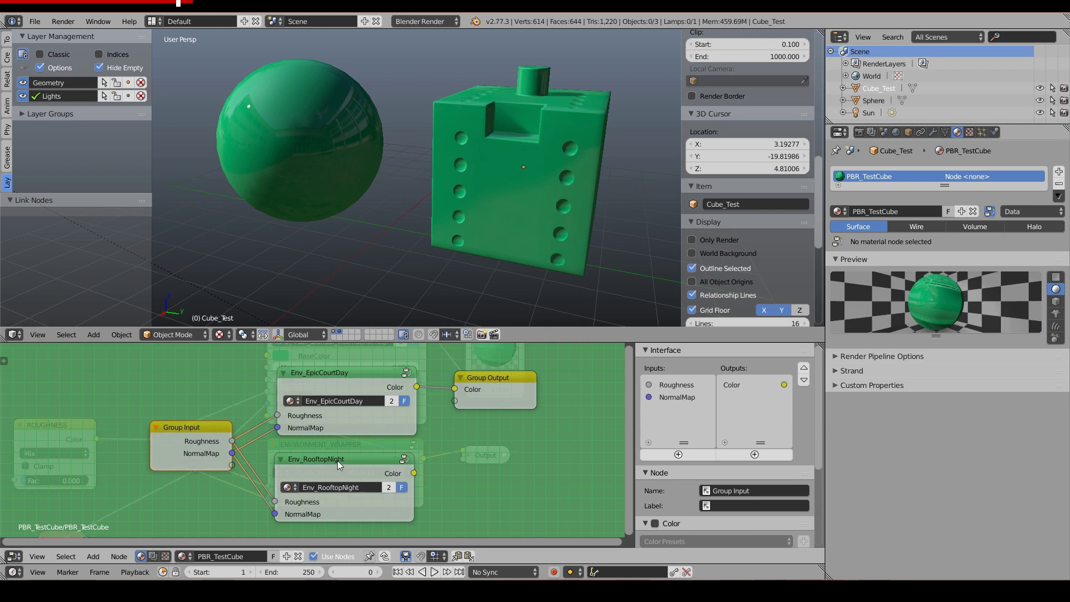
{"action": "key", "text": "Tab"}
- Add an Env_EpicCourtDay group node below the ENVIRONMENT_WRAPPER node
{"action": "scroll", "coordinate": [336, 460], "scroll_direction": "down", "scroll_amount": 3}
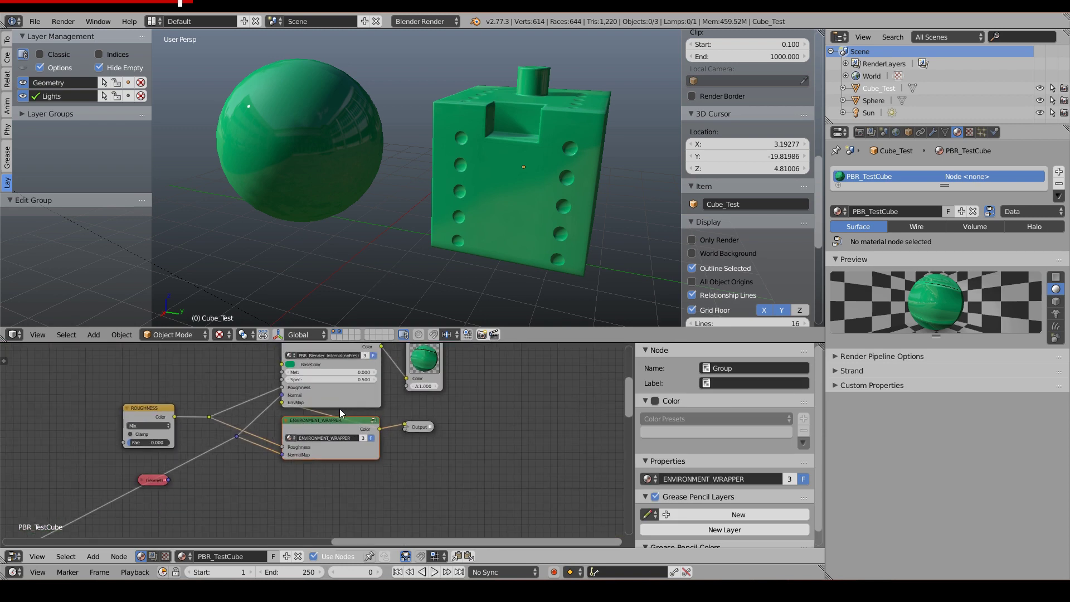
{"action": "key", "text": "shift+a"}
{"action": "mouse_move", "coordinate": [326, 480]}
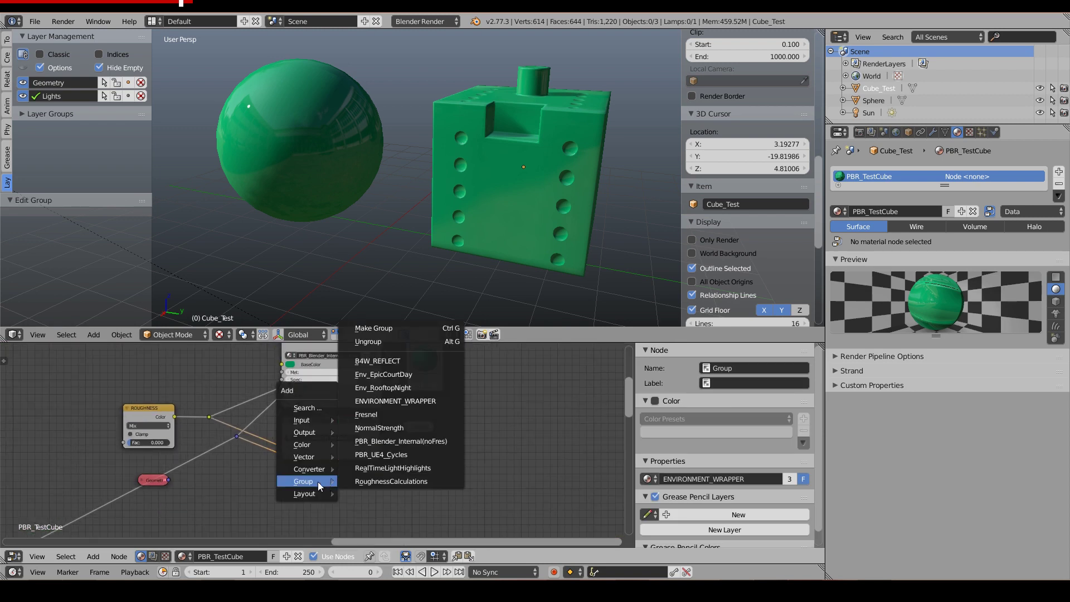
{"action": "left_click", "coordinate": [399, 375]}
{"action": "left_click", "coordinate": [287, 482]}
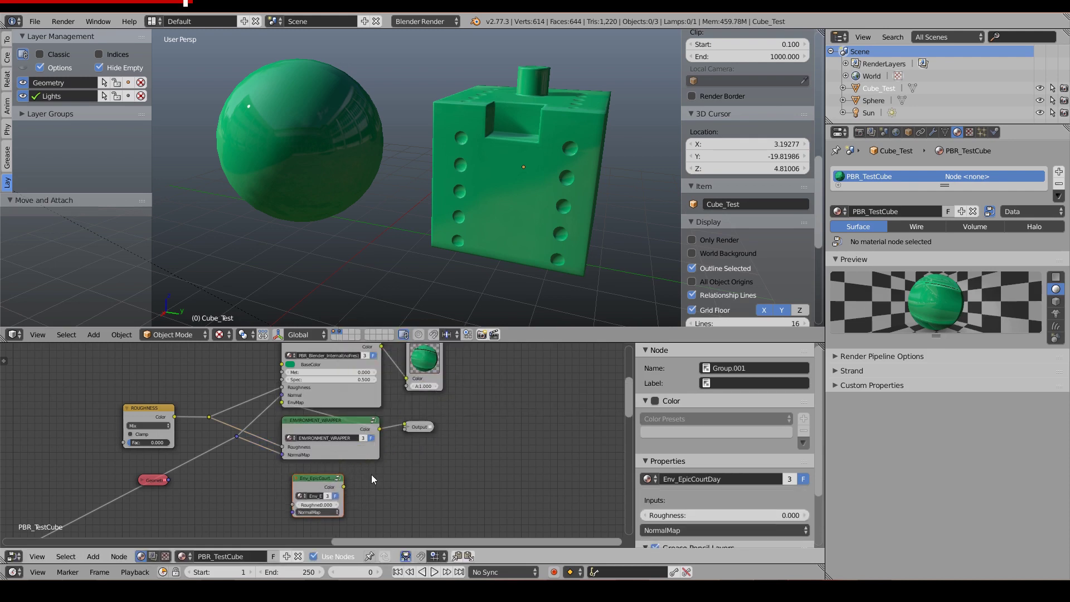
- Try linking from the added Env_EpicCourtDay node's Color output, then delete that node
{"action": "middle_click_drag", "start_coordinate": [350, 444], "coordinate": [362, 432]}
{"action": "scroll", "coordinate": [366, 443], "scroll_direction": "up", "scroll_amount": 1}
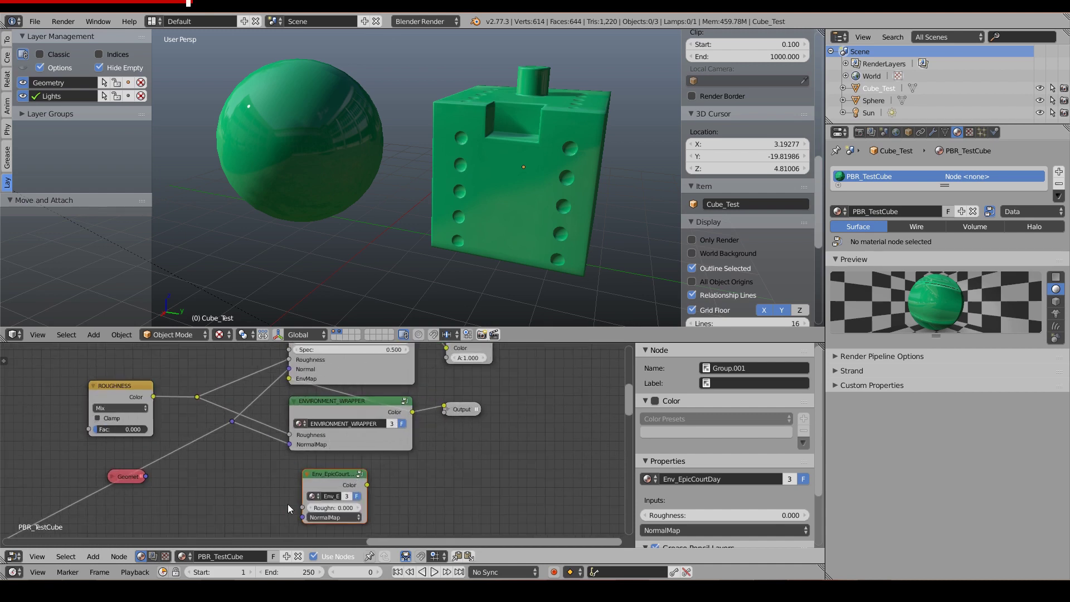
{"action": "left_click_drag", "start_coordinate": [367, 485], "coordinate": [348, 442]}
{"action": "scroll", "coordinate": [348, 439], "scroll_direction": "down", "scroll_amount": 1}
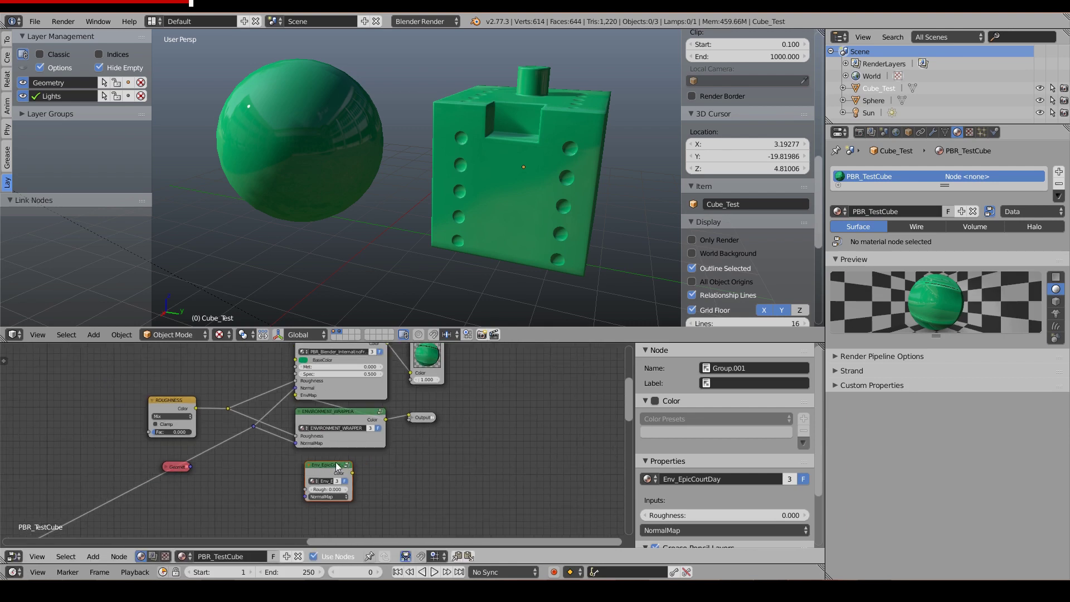
{"action": "key", "text": "x"}
{"action": "scroll", "coordinate": [326, 467], "scroll_direction": "down", "scroll_amount": 2}
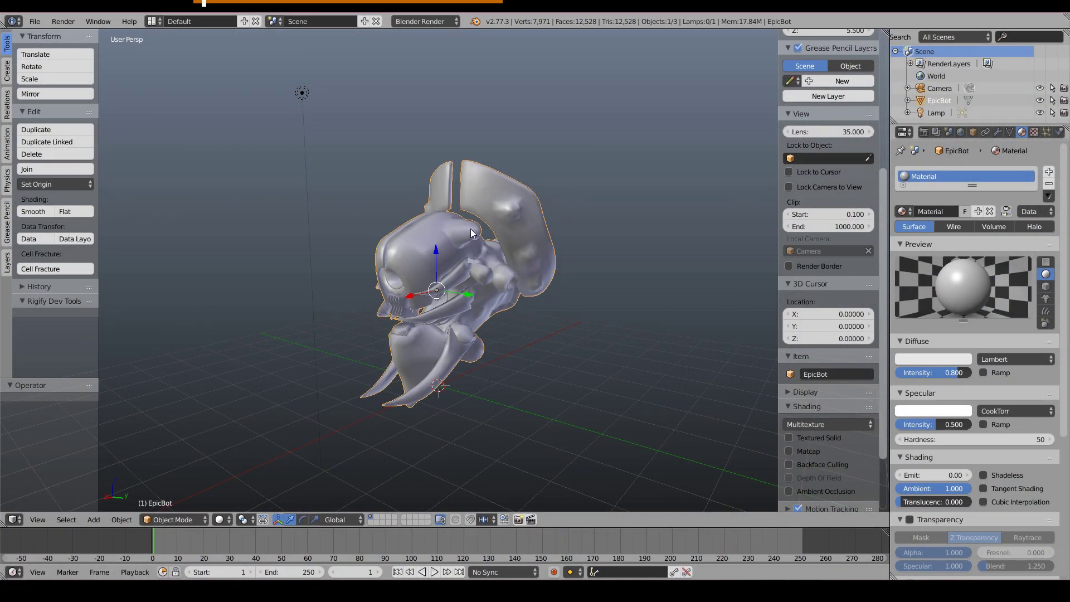
- In the EpicBot scene, append the PBR_SphereMat material from PBR_RealtimeInternal.blend in the UseThis folder
{"action": "left_click", "coordinate": [34, 21]}
{"action": "left_click", "coordinate": [54, 210]}
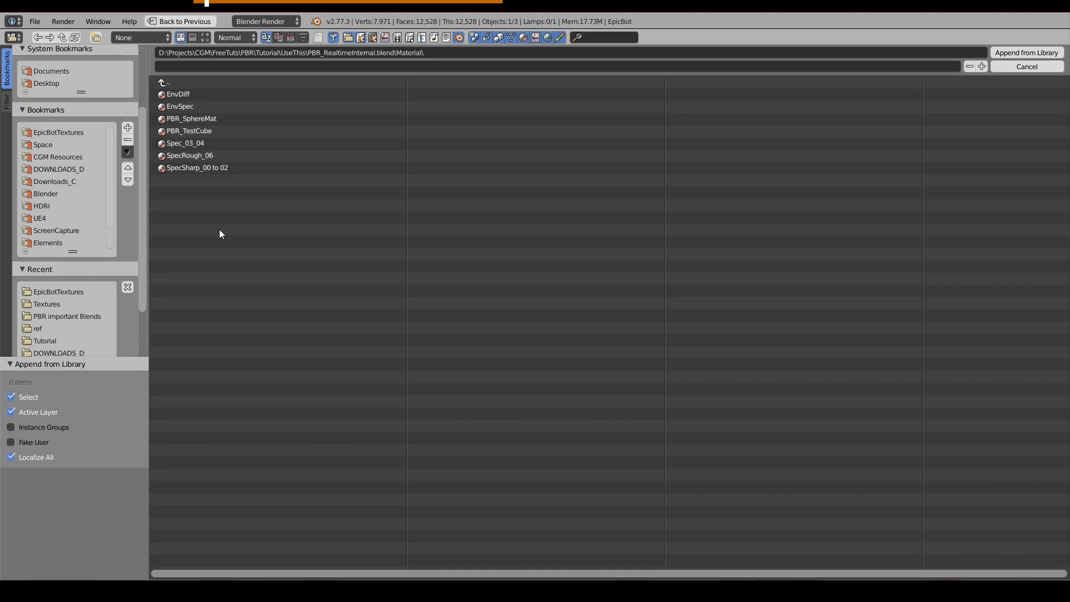
{"action": "left_click", "coordinate": [188, 91]}
{"action": "left_click", "coordinate": [191, 83]}
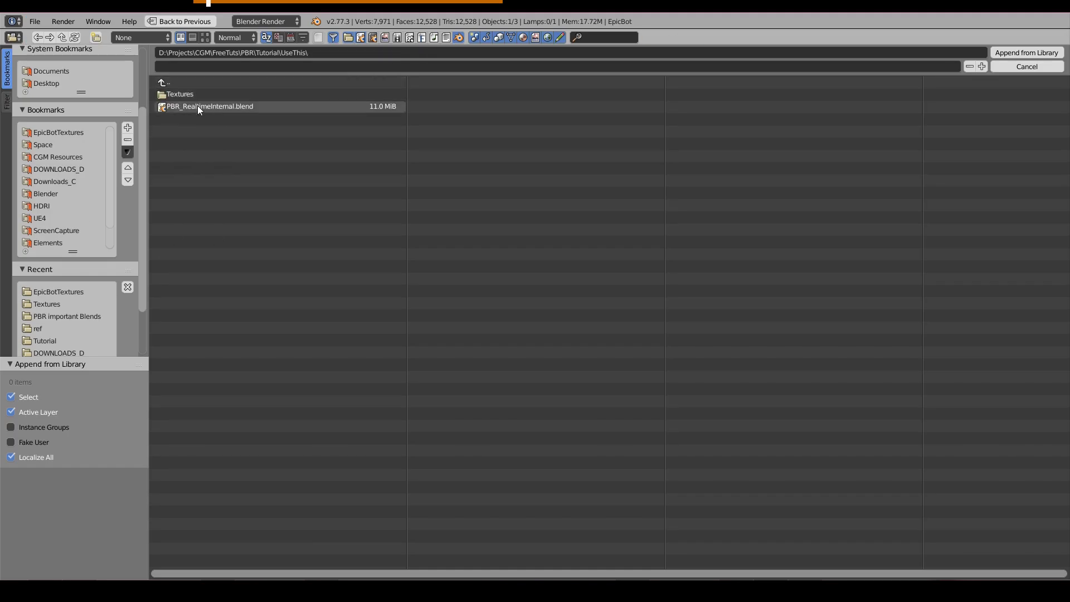
{"action": "left_click", "coordinate": [221, 107]}
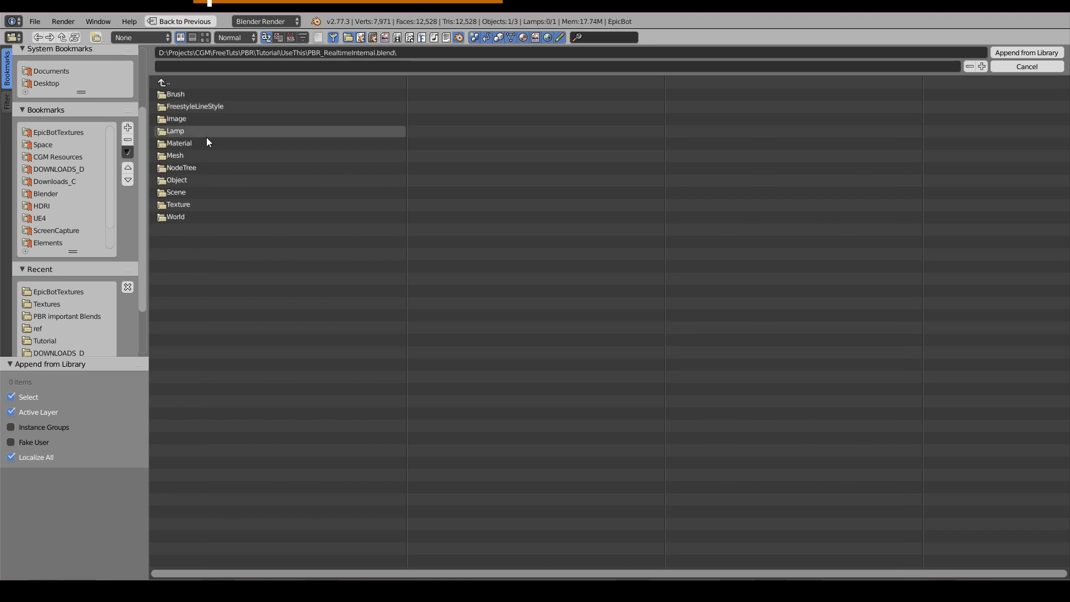
{"action": "left_click", "coordinate": [237, 143]}
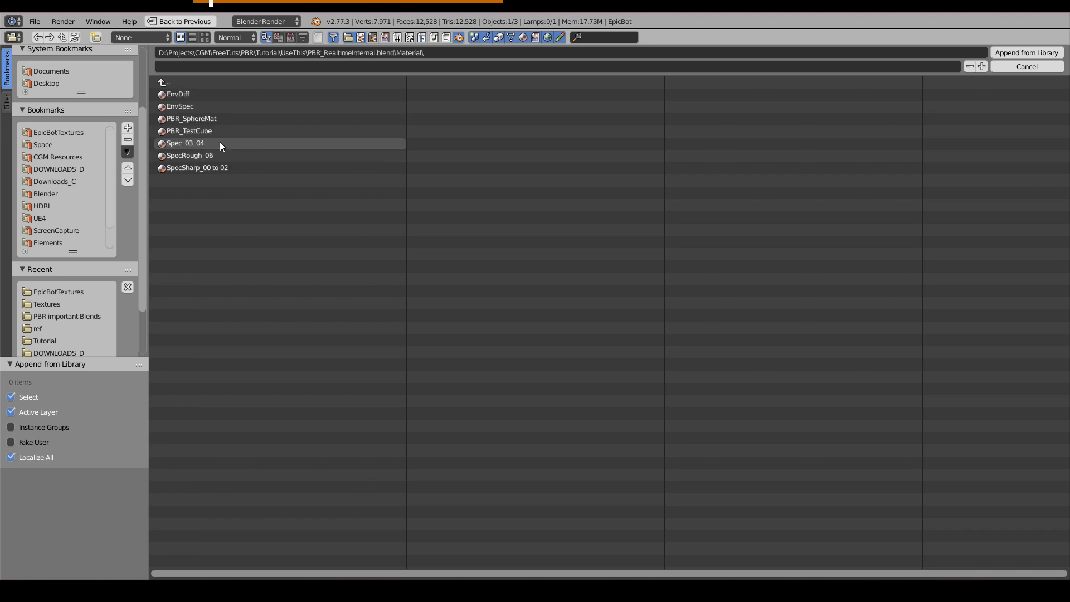
{"action": "left_click", "coordinate": [178, 119]}
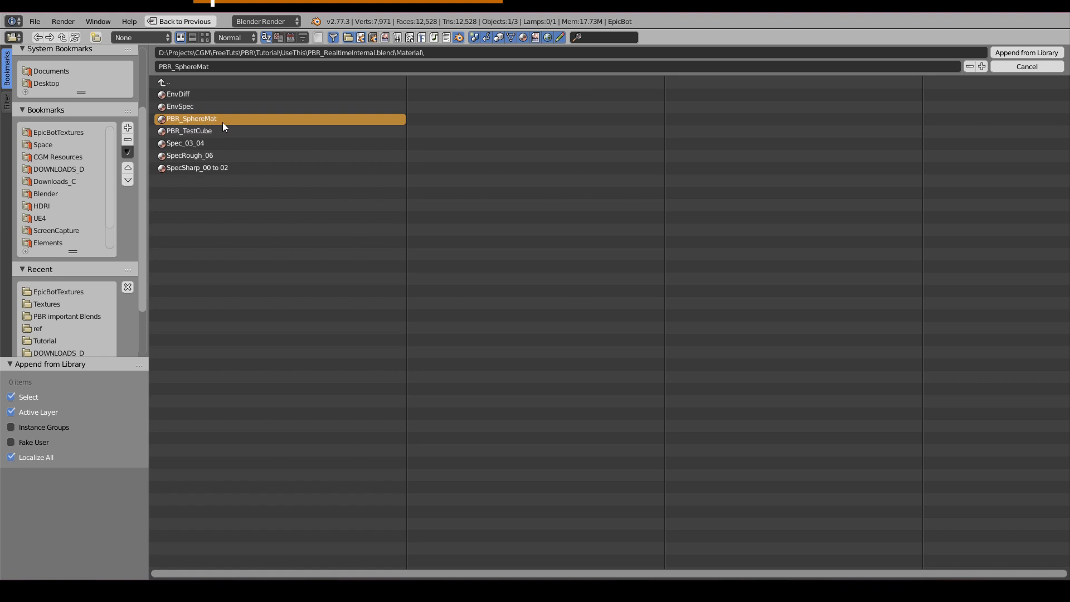
{"action": "left_click", "coordinate": [1025, 53]}
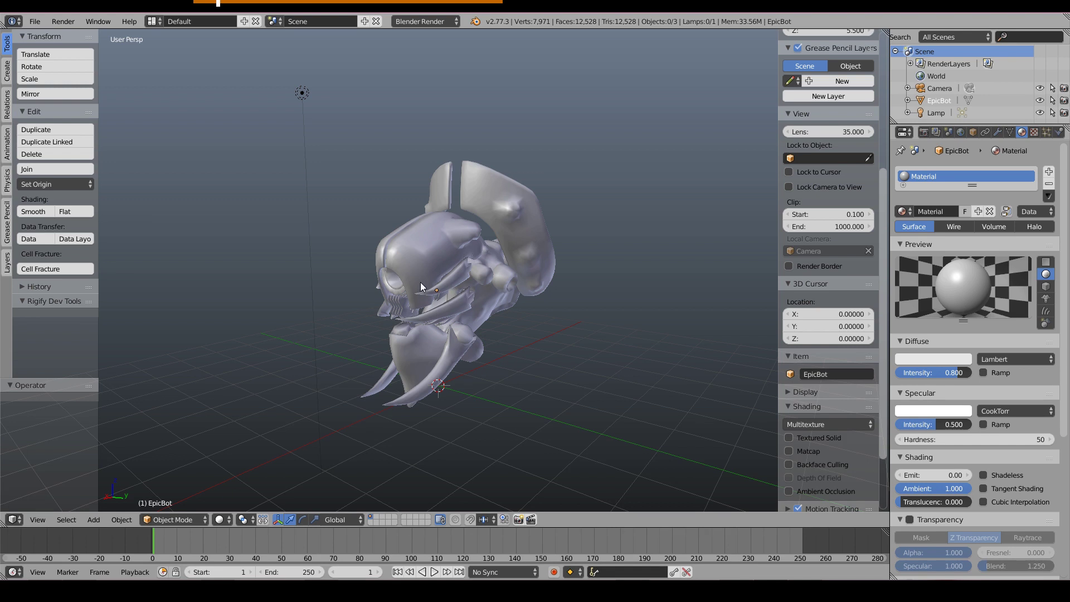
- Create new textures in the first and second texture slots of the EpicBot material
{"action": "left_click", "coordinate": [1035, 132]}
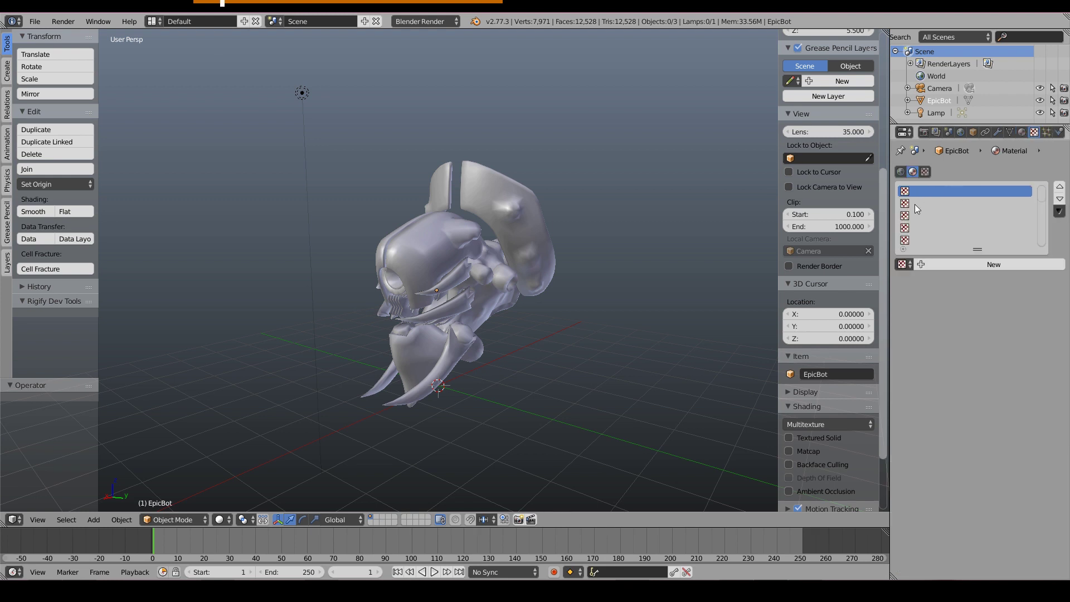
{"action": "left_click", "coordinate": [952, 263]}
{"action": "left_click", "coordinate": [937, 204]}
{"action": "left_click", "coordinate": [952, 263]}
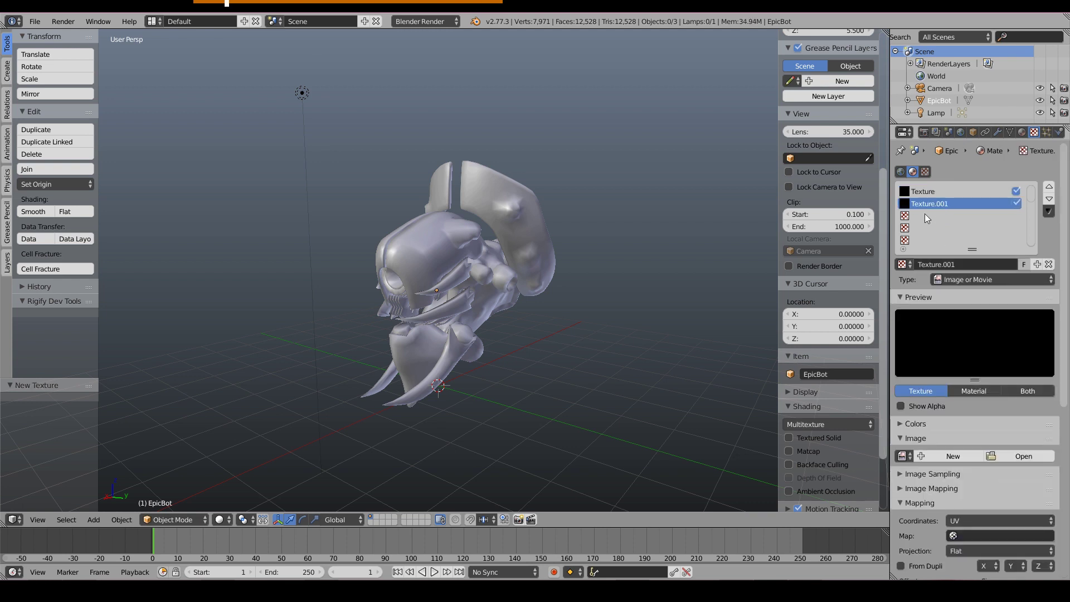
- Rename the texture in the first slot to Bot_D and the one in the second slot to Bot_N
{"action": "double_click", "coordinate": [928, 193]}
{"action": "type", "text": "B"}
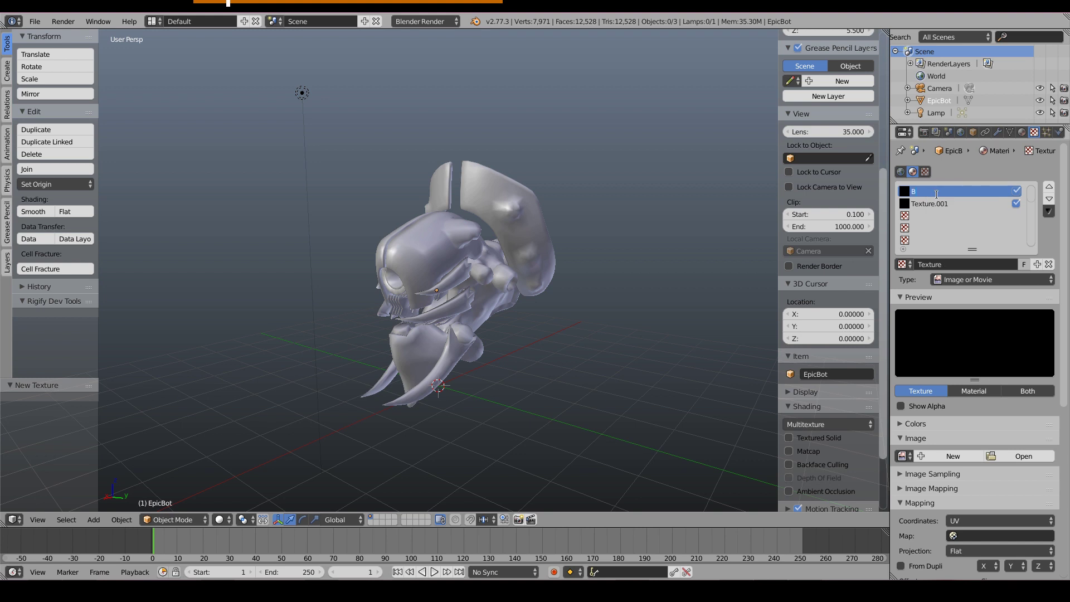
{"action": "type", "text": "ot_D"}
{"action": "key", "text": "Return"}
{"action": "double_click", "coordinate": [957, 204]}
{"action": "type", "text": "Bo"}
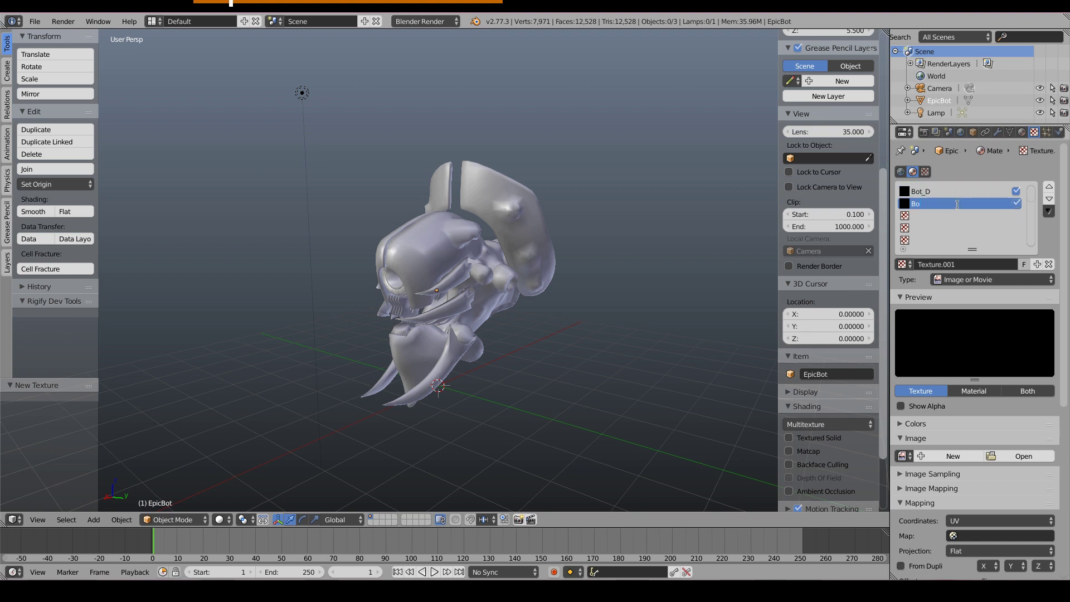
{"action": "type", "text": "t_N"}
{"action": "key", "text": "Return"}
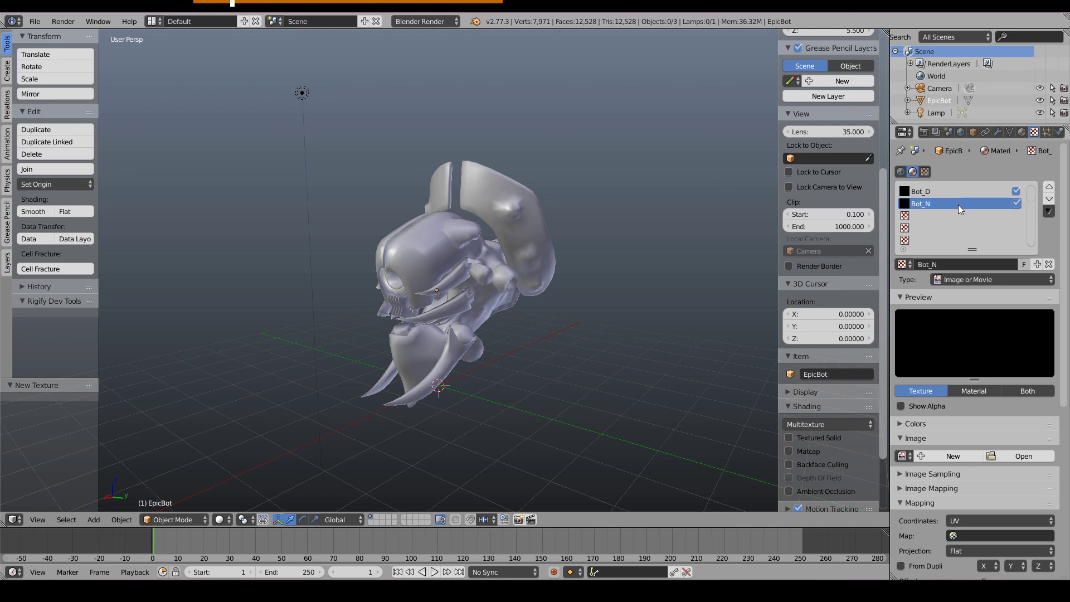
- Load T_MET_SamaritanBot_Head_D.TGA from the EpicBotTextures bookmark as the image of the Bot_D texture
{"action": "left_click", "coordinate": [956, 191]}
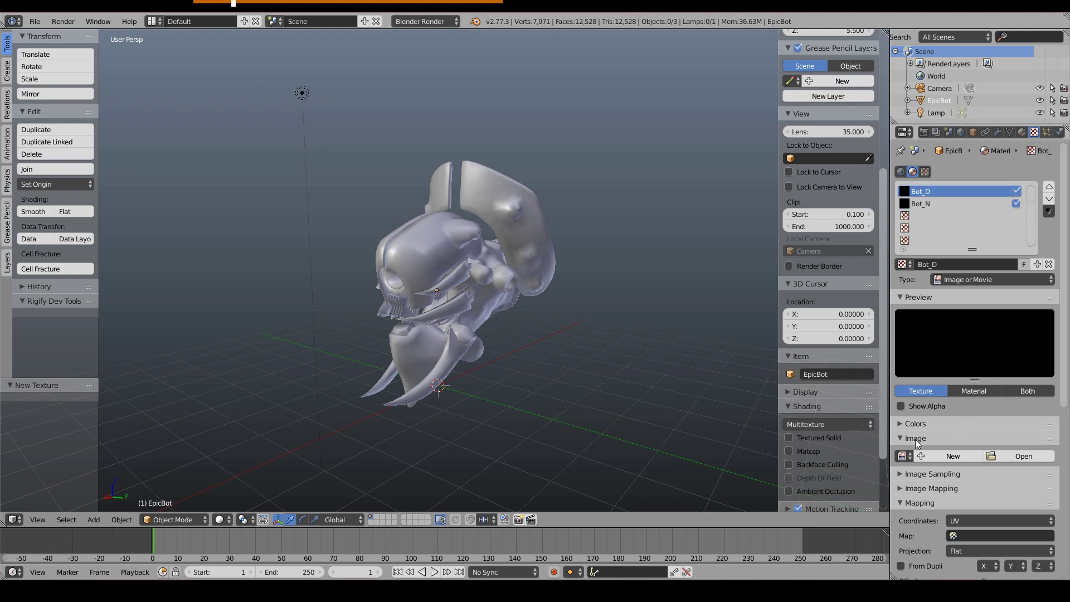
{"action": "left_click", "coordinate": [1024, 457]}
{"action": "left_click", "coordinate": [75, 222]}
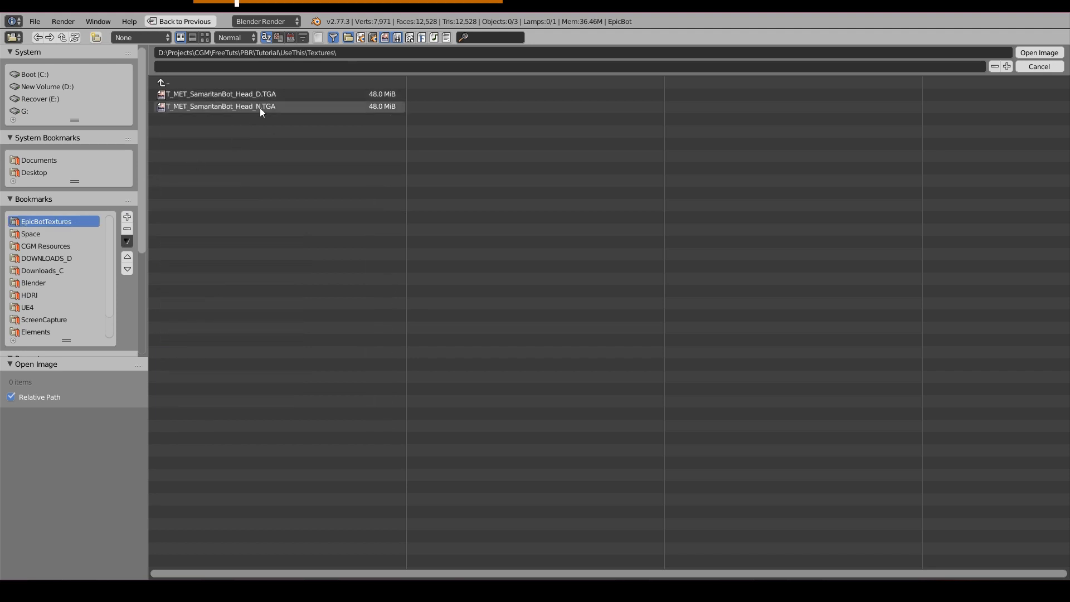
{"action": "left_click", "coordinate": [209, 95]}
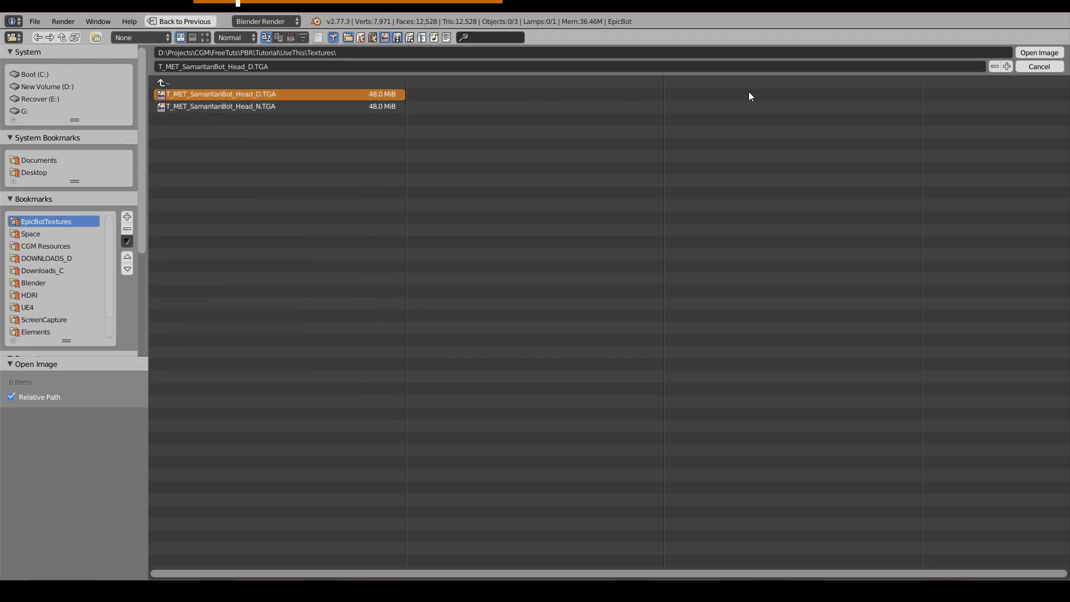
{"action": "left_click", "coordinate": [1033, 53]}
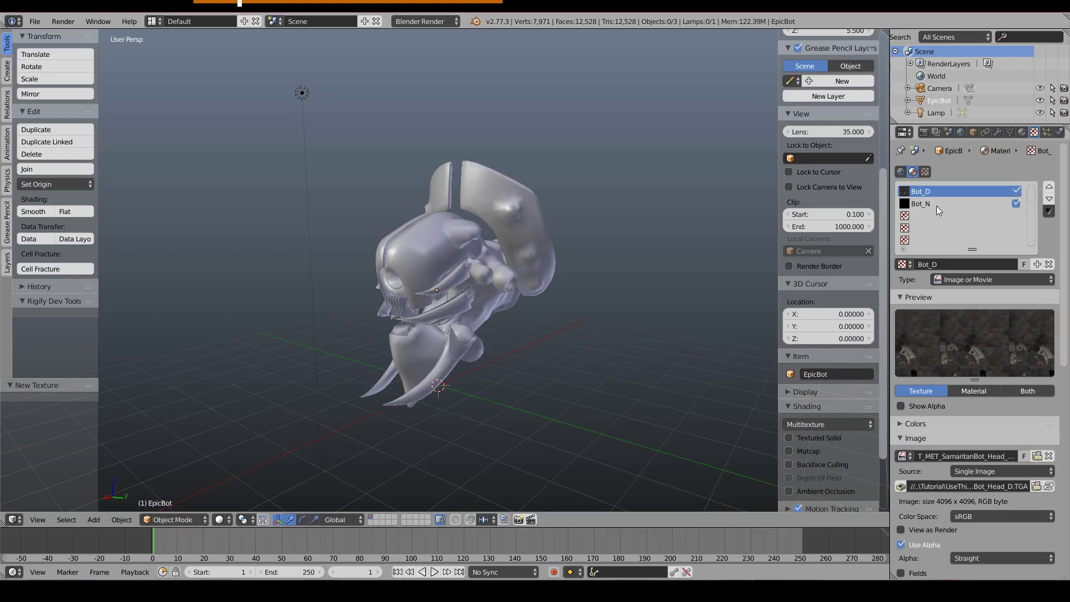
- Load T_MET_SamaritanBot_Head_N.TGA from the EpicBotTextures bookmark as the image of the Bot_N texture
{"action": "left_click", "coordinate": [938, 210]}
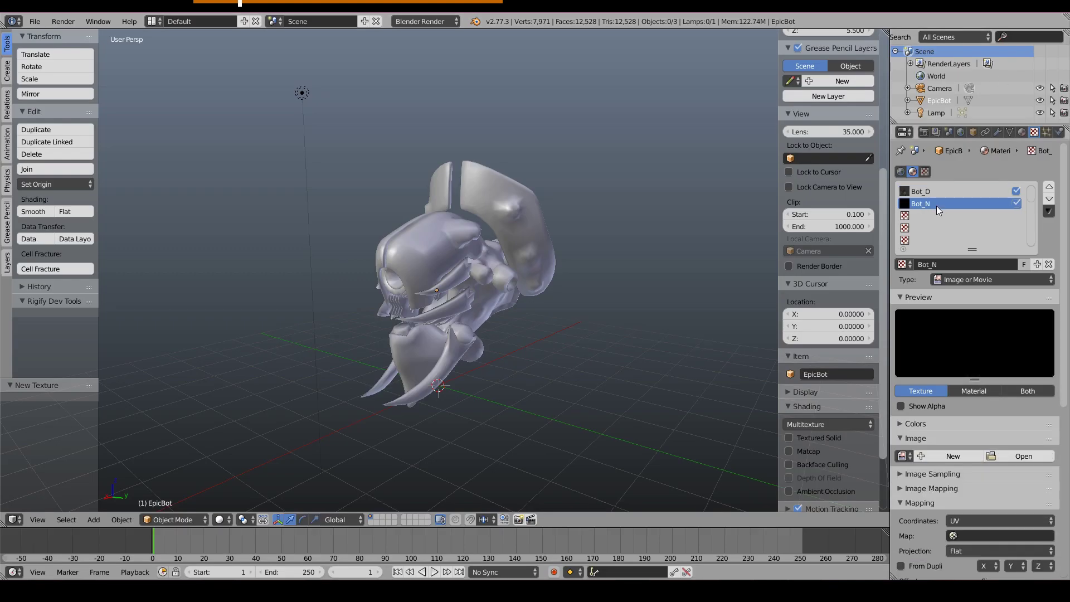
{"action": "left_click", "coordinate": [1024, 456]}
{"action": "left_click", "coordinate": [53, 222]}
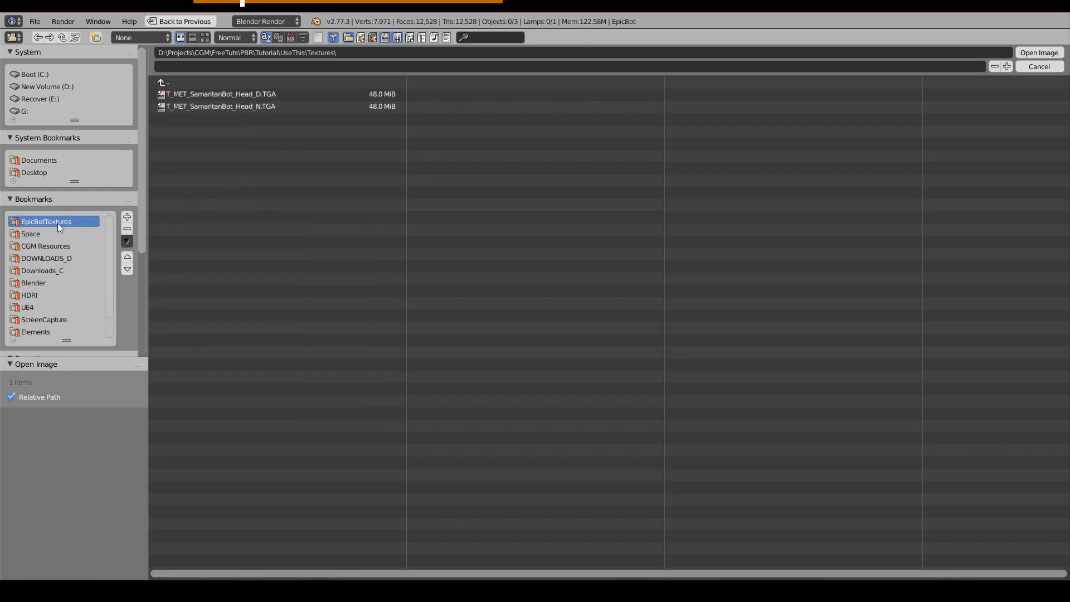
{"action": "left_click", "coordinate": [259, 105]}
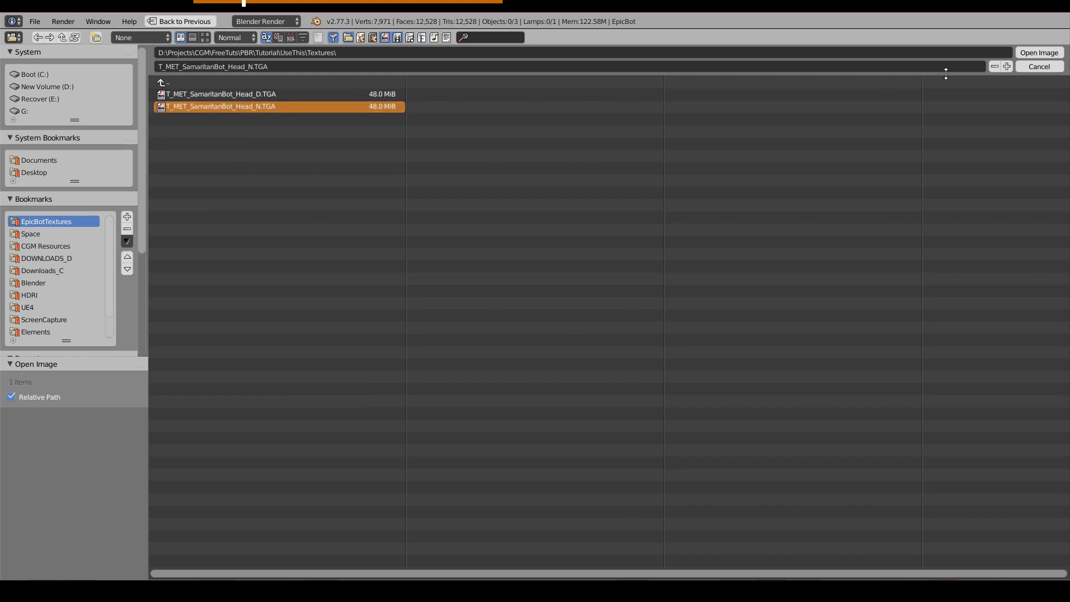
{"action": "left_click", "coordinate": [1037, 53]}
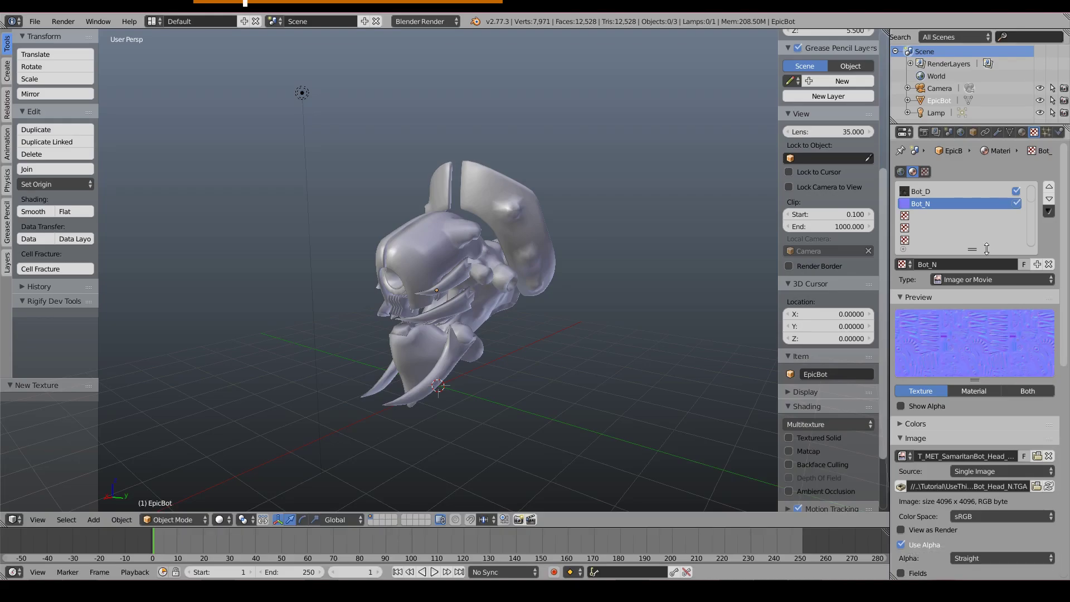
- Unlink the Bot_N and Bot_D textures from the EpicBot material's texture slots
{"action": "left_click", "coordinate": [1049, 264]}
{"action": "left_click", "coordinate": [943, 194]}
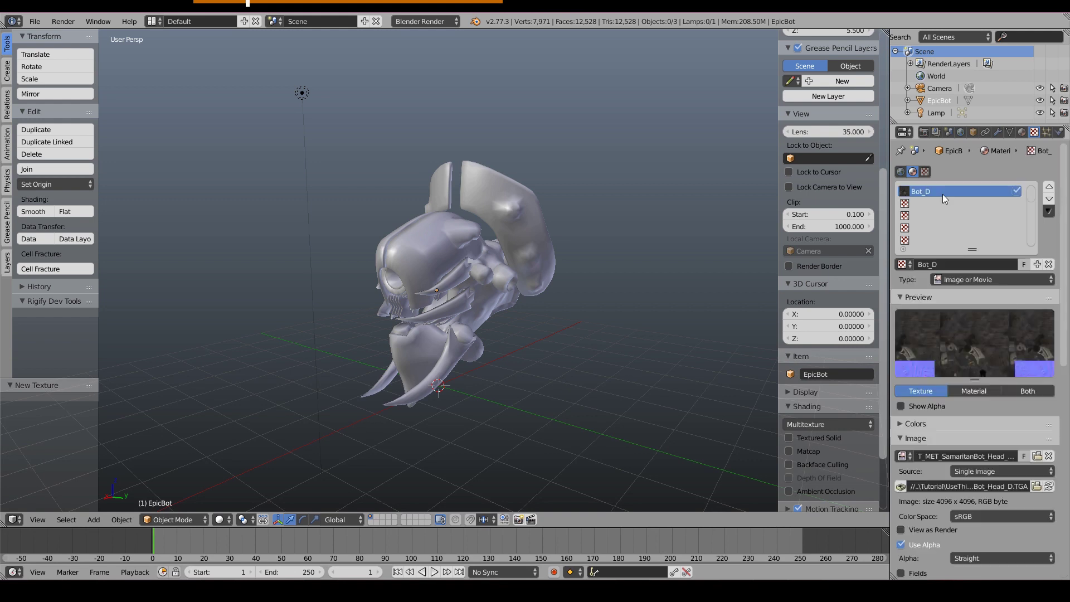
{"action": "left_click", "coordinate": [1049, 264]}
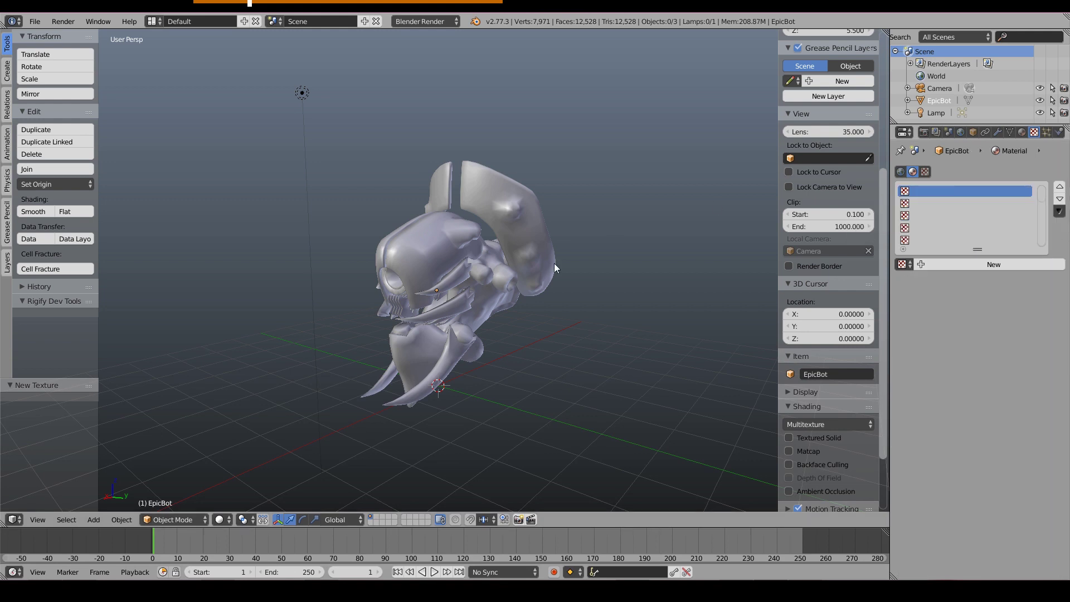
- Split off a Node Editor below the 3D view and assign the PBR_SphereMat material to EpicBot
{"action": "left_click_drag", "start_coordinate": [886, 31], "coordinate": [878, 350]}
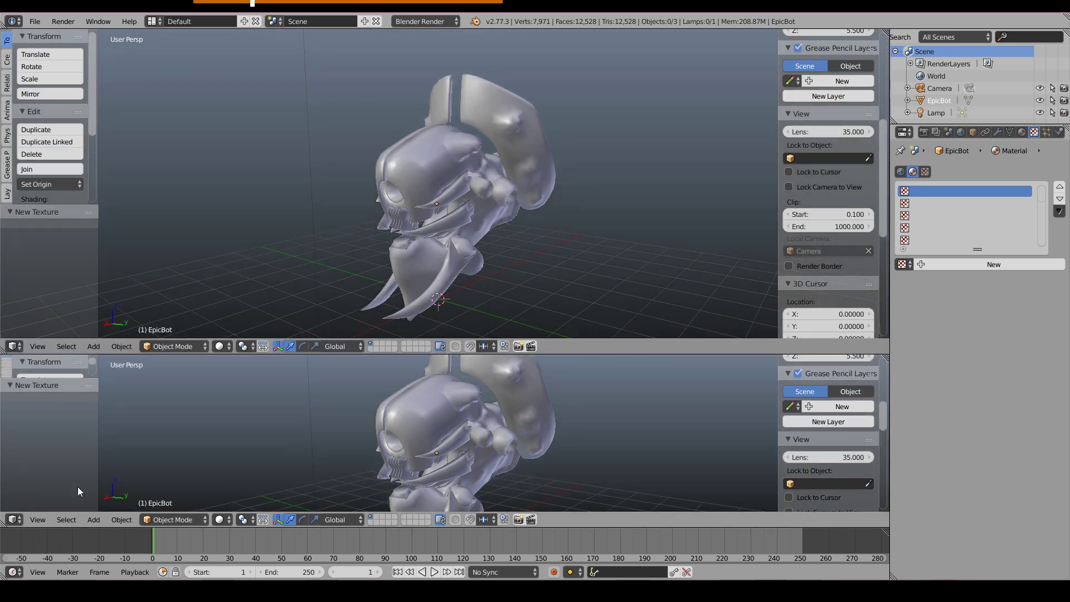
{"action": "left_click", "coordinate": [15, 519]}
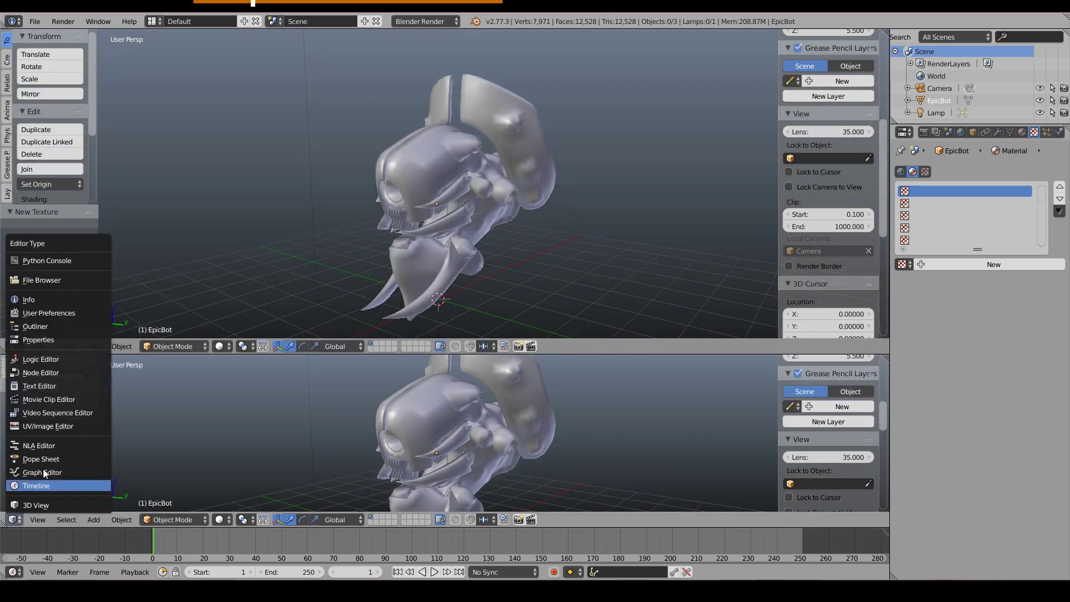
{"action": "left_click", "coordinate": [57, 374]}
{"action": "left_click", "coordinate": [183, 519]}
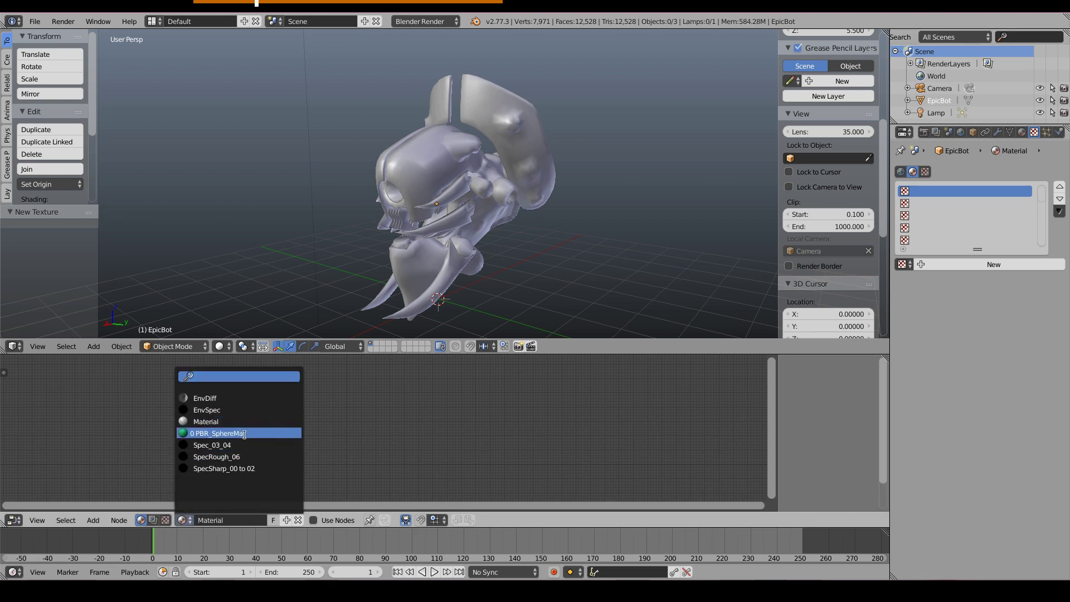
{"action": "left_click", "coordinate": [252, 433]}
- Set the Texture node in the green Base Color frame to Bot_D
{"action": "scroll", "coordinate": [354, 455], "scroll_direction": "up", "scroll_amount": 2}
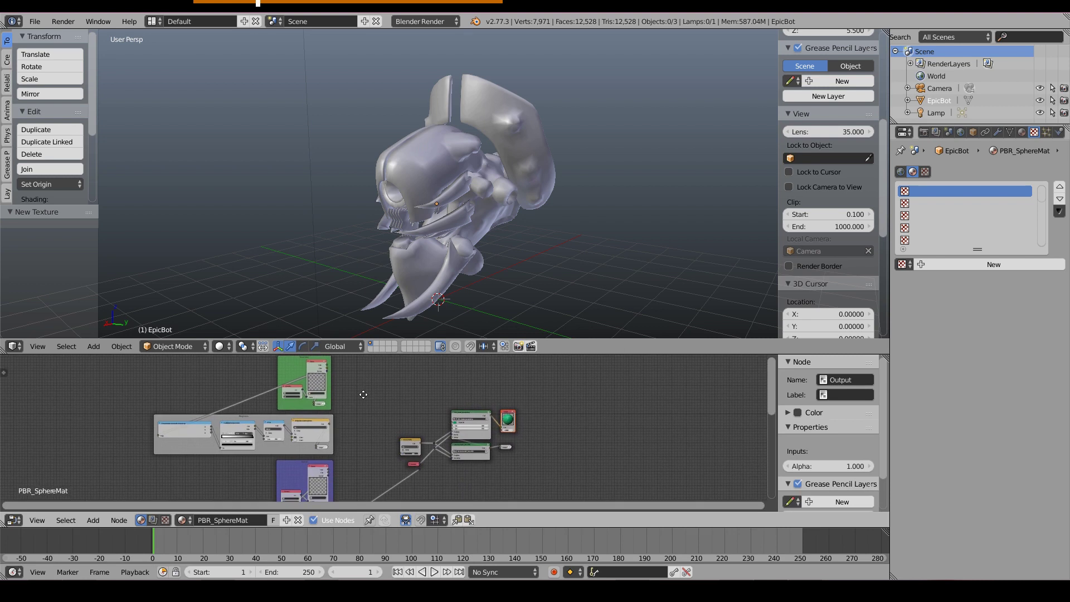
{"action": "scroll", "coordinate": [350, 402], "scroll_direction": "up", "scroll_amount": 5}
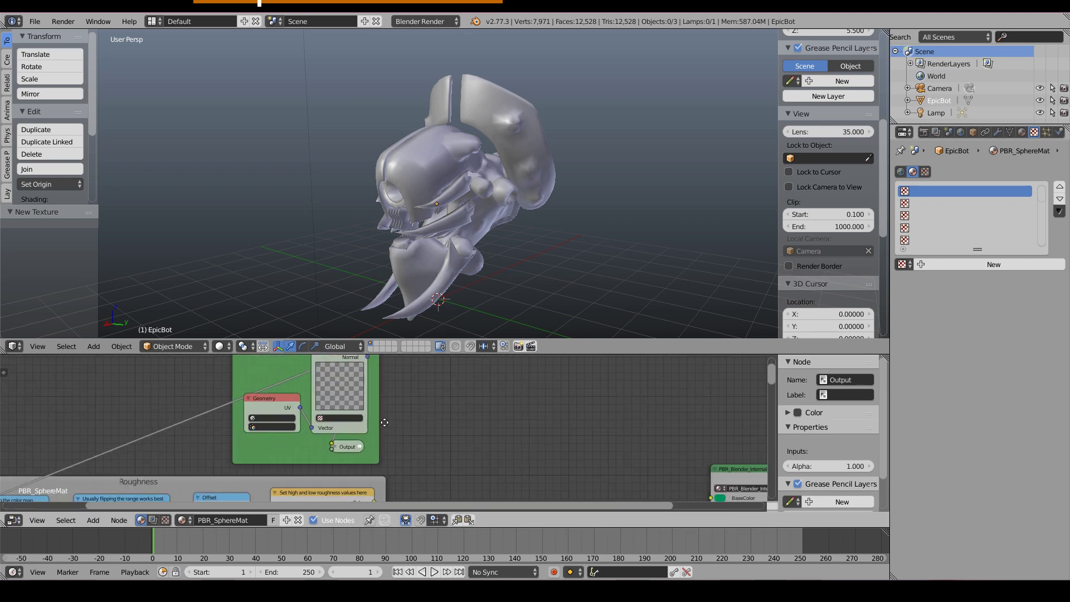
{"action": "left_click", "coordinate": [332, 456]}
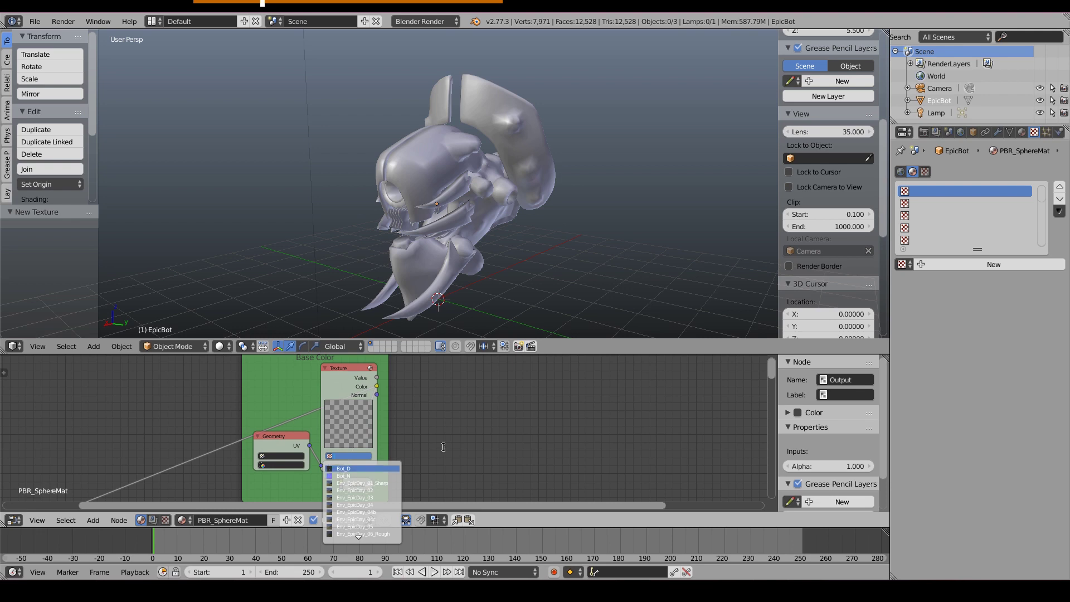
{"action": "scroll", "coordinate": [429, 424], "scroll_direction": "up", "scroll_amount": 4}
{"action": "left_click", "coordinate": [356, 427]}
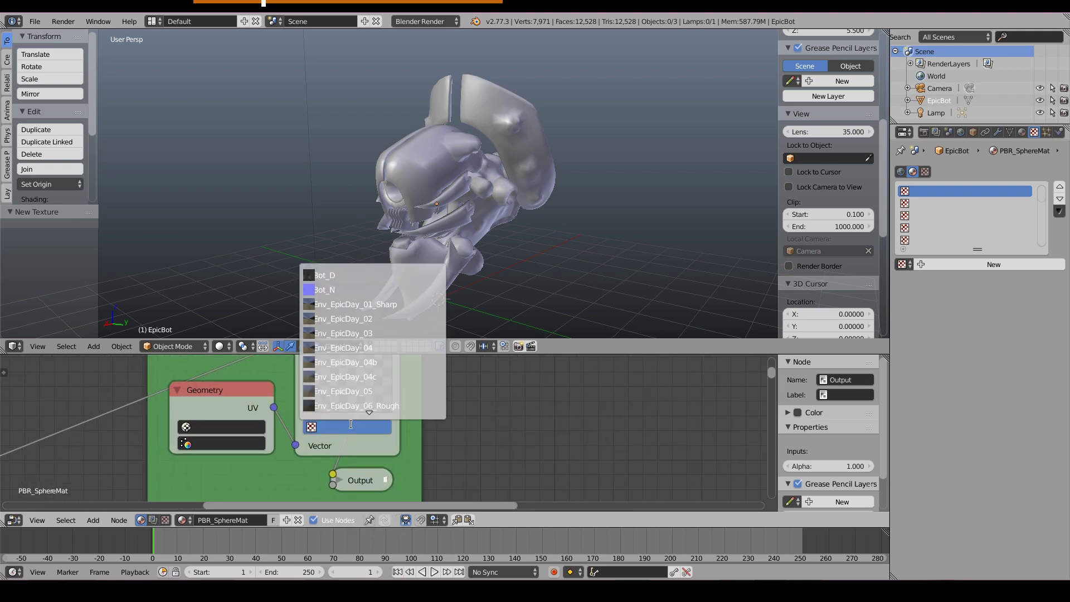
{"action": "left_click", "coordinate": [353, 276]}
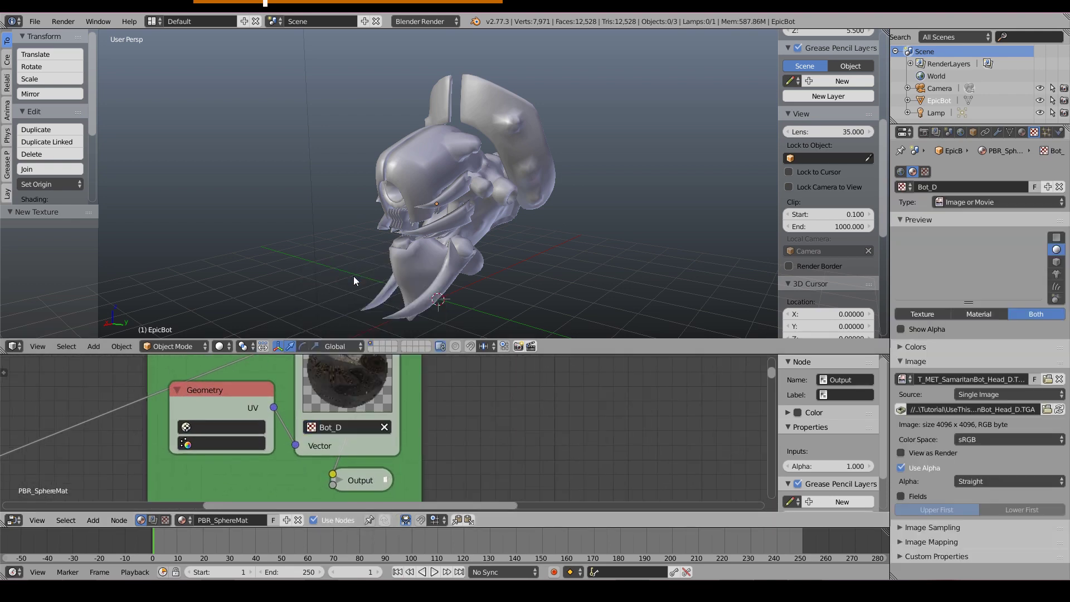
- Set the Texture node in the blue normal map frame to Bot_N
{"action": "scroll", "coordinate": [420, 437], "scroll_direction": "down", "scroll_amount": 4}
{"action": "scroll", "coordinate": [389, 418], "scroll_direction": "up", "scroll_amount": 3}
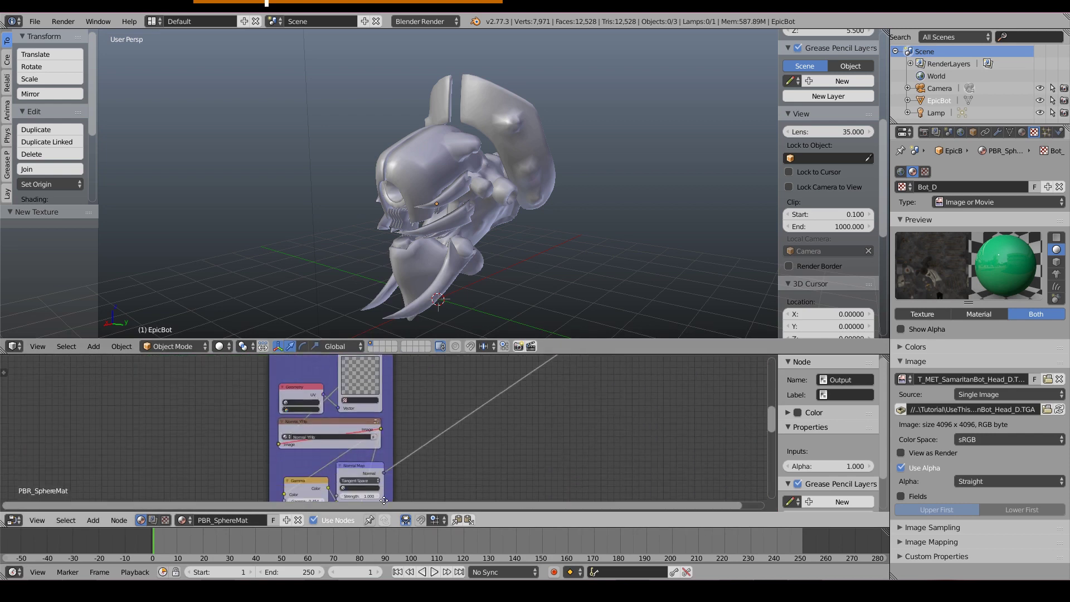
{"action": "scroll", "coordinate": [378, 444], "scroll_direction": "up", "scroll_amount": 1}
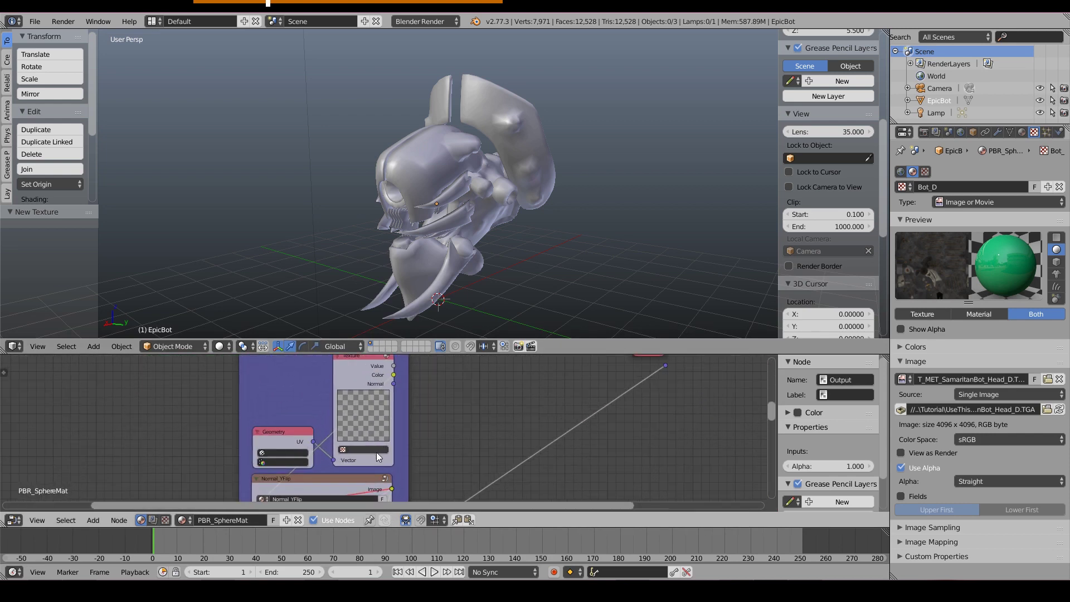
{"action": "left_click", "coordinate": [368, 449]}
{"action": "left_click", "coordinate": [365, 472]}
{"action": "scroll", "coordinate": [440, 407], "scroll_direction": "down", "scroll_amount": 9}
{"action": "middle_click_drag", "start_coordinate": [444, 403], "coordinate": [390, 457]}
{"action": "scroll", "coordinate": [390, 457], "scroll_direction": "down", "scroll_amount": 4}
{"action": "scroll", "coordinate": [385, 432], "scroll_direction": "up", "scroll_amount": 1}
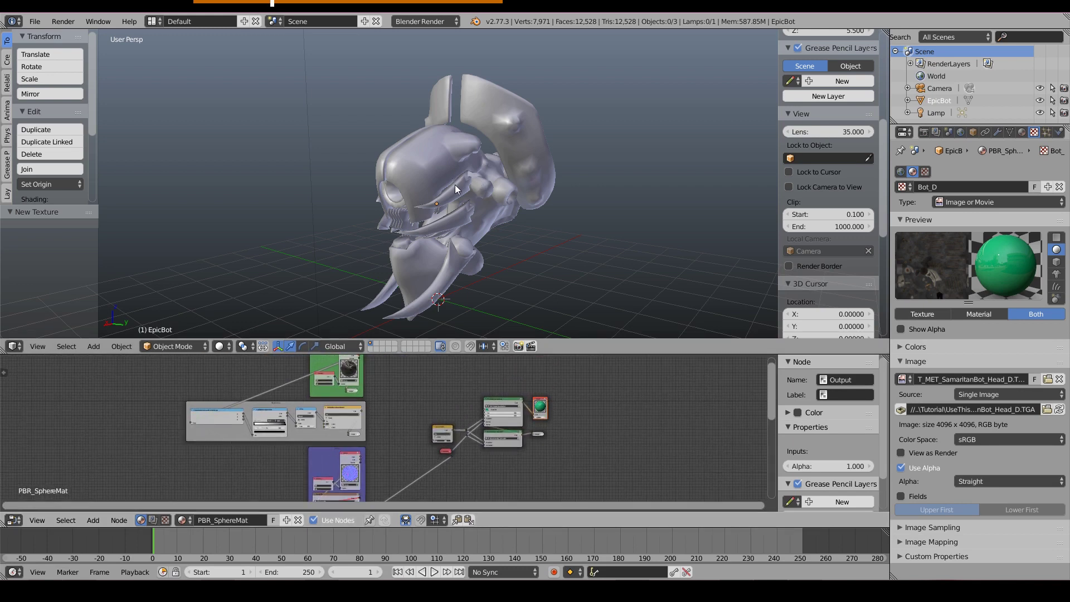
- Set the 3D view to Texture shading in GLSL mode with Backface Culling and Ambient Occlusion enabled
{"action": "left_click", "coordinate": [222, 346]}
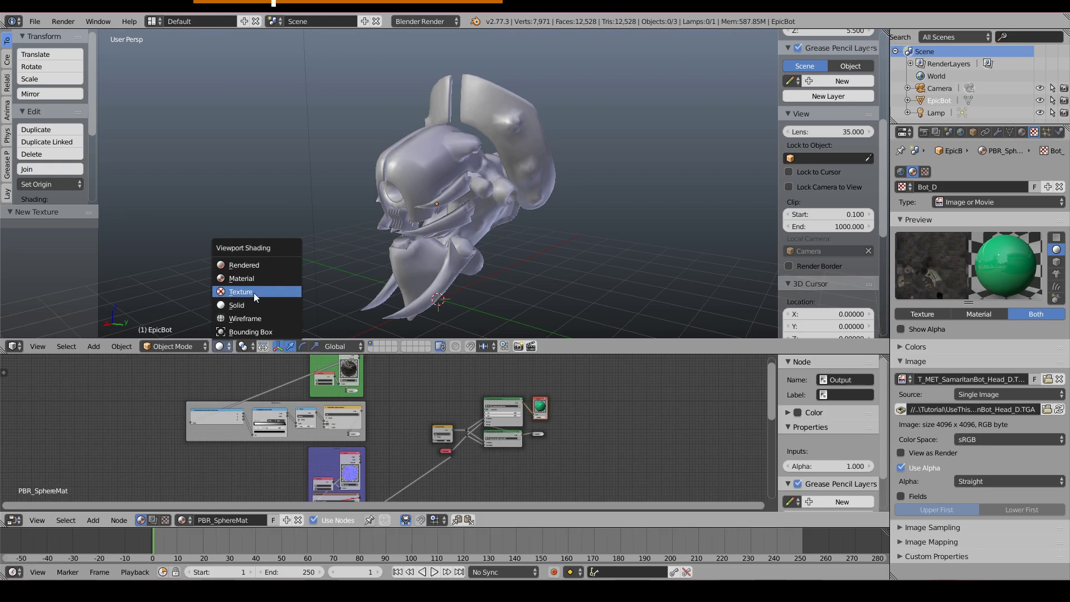
{"action": "left_click", "coordinate": [253, 292]}
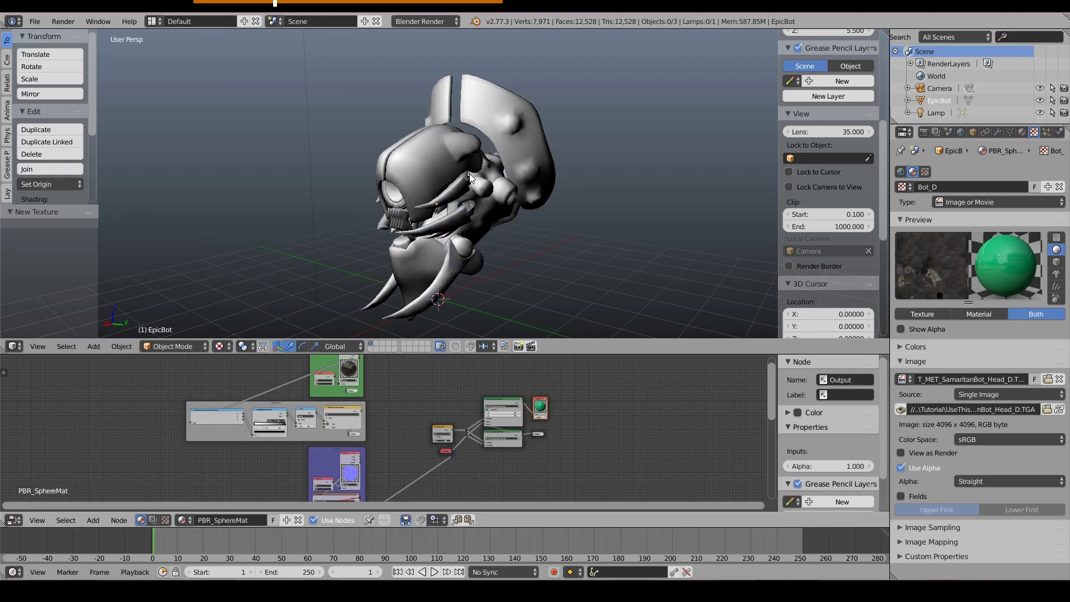
{"action": "middle_click_drag", "start_coordinate": [493, 196], "coordinate": [440, 203]}
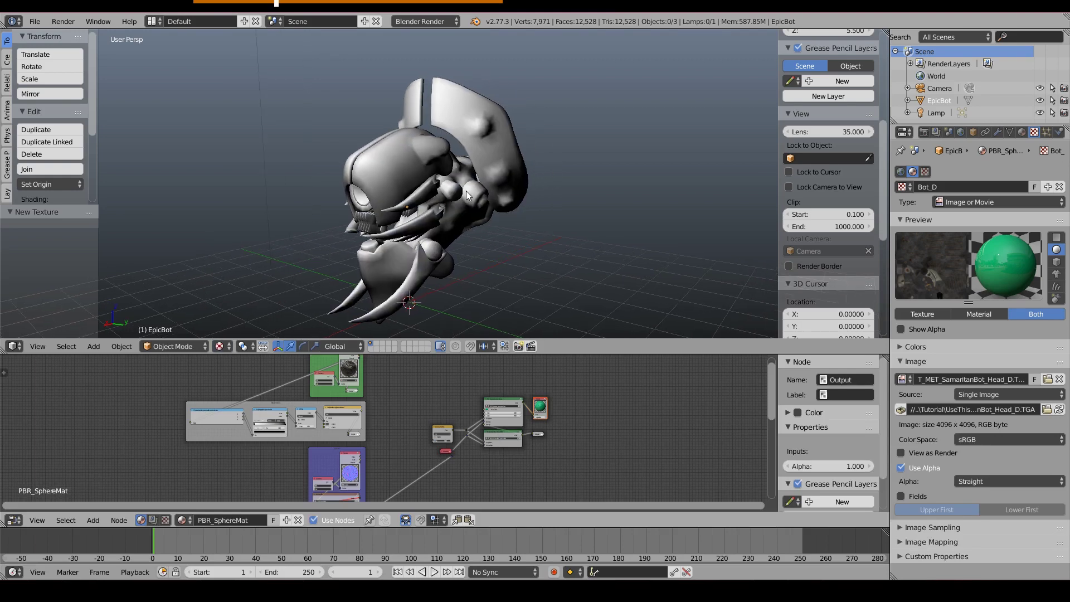
{"action": "scroll", "coordinate": [834, 261], "scroll_direction": "down", "scroll_amount": 8}
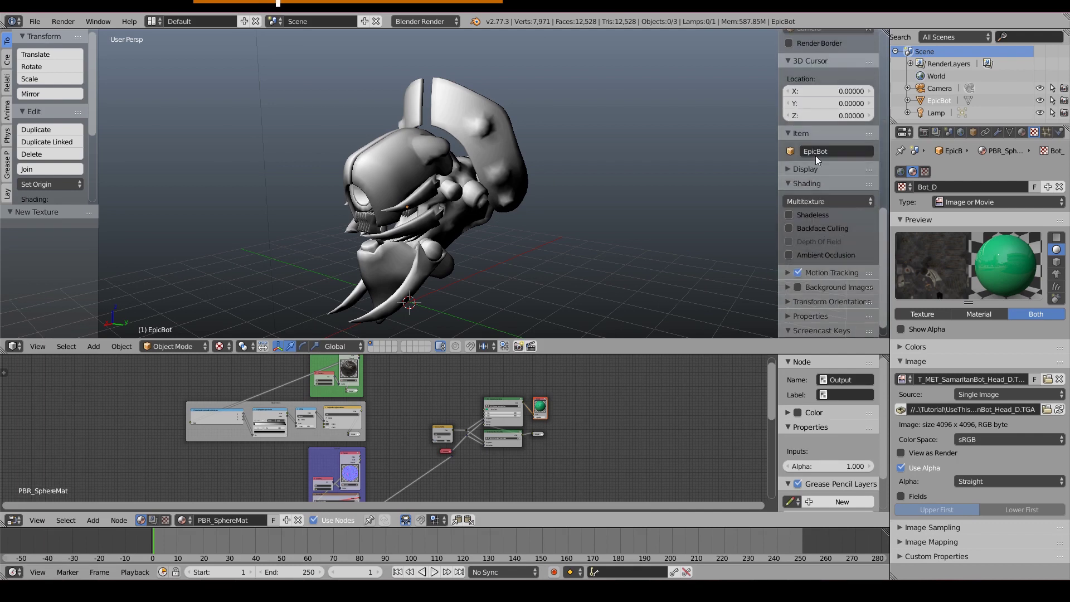
{"action": "left_click", "coordinate": [800, 201]}
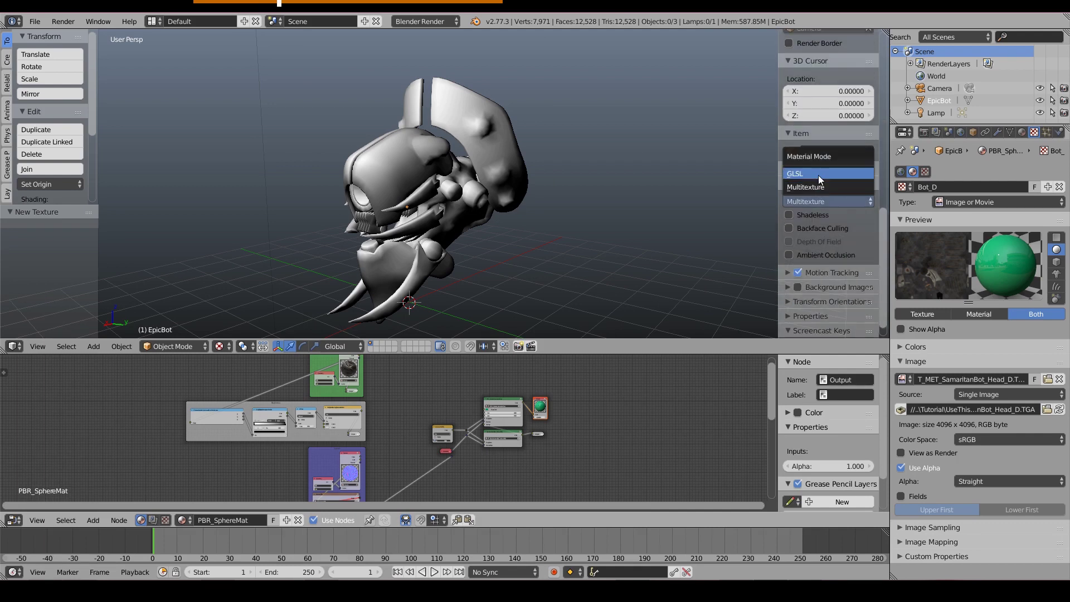
{"action": "left_click", "coordinate": [818, 175]}
{"action": "left_click", "coordinate": [800, 218]}
{"action": "left_click", "coordinate": [800, 239]}
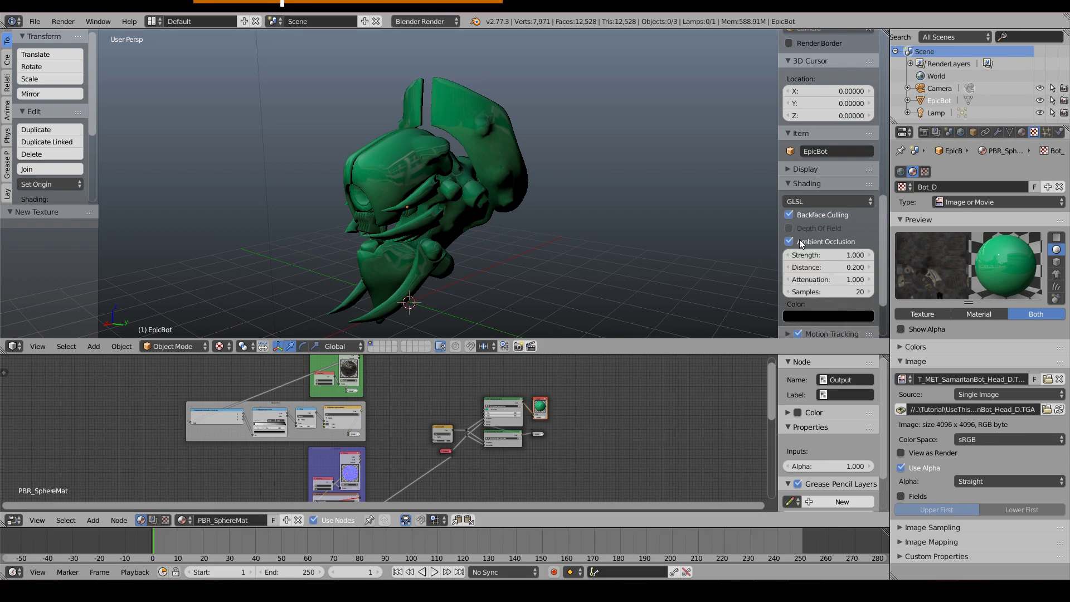
- Expand the 3D view's display settings and try out Only Render
{"action": "left_click", "coordinate": [816, 171]}
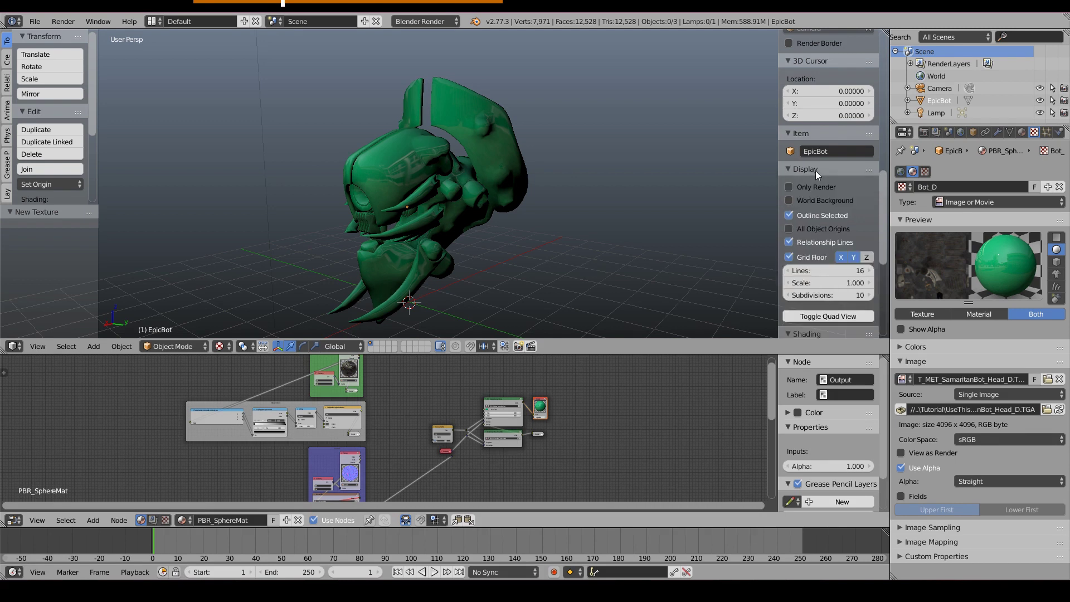
{"action": "left_click", "coordinate": [790, 187]}
{"action": "left_click", "coordinate": [790, 187]}
- Select the lamp above the model and change its type to Sun
{"action": "scroll", "coordinate": [390, 167], "scroll_direction": "down", "scroll_amount": 4}
{"action": "right_click", "coordinate": [371, 118]}
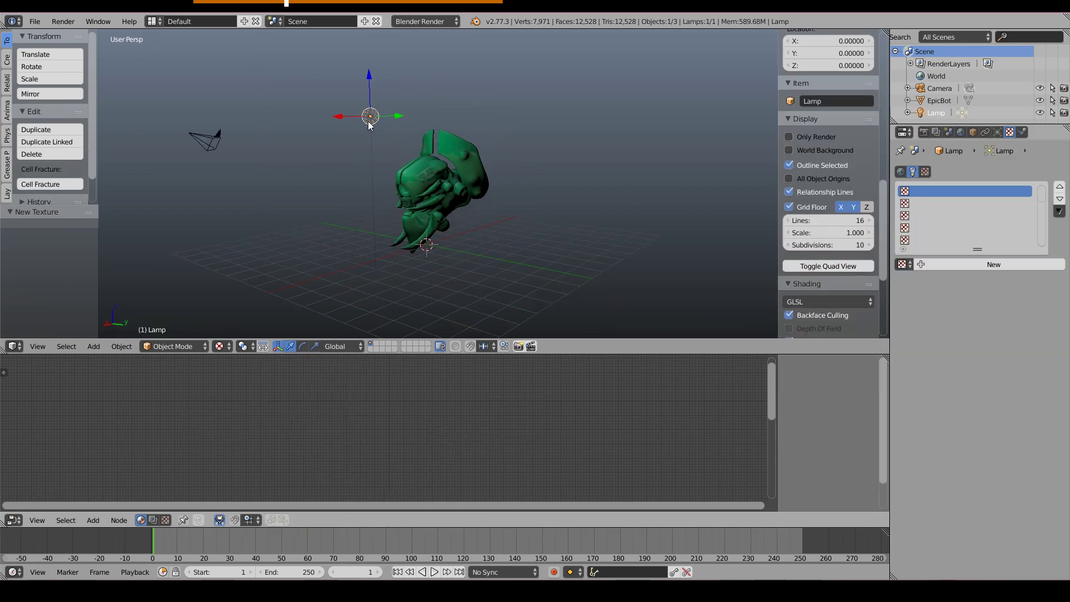
{"action": "left_click", "coordinate": [998, 132]}
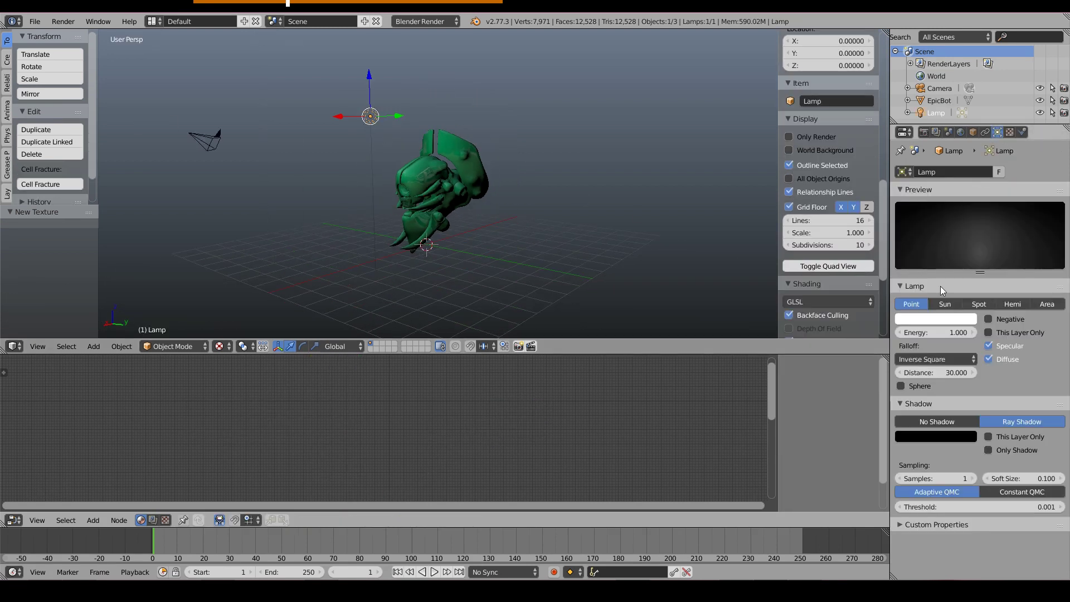
{"action": "left_click", "coordinate": [945, 304]}
- Rotate the sun lamp freely and move it by about 0.12 in X, 3.16 in Y and -0.80 in Z
{"action": "middle_click_drag", "start_coordinate": [382, 154], "coordinate": [467, 222]}
{"action": "key", "text": "r"}
{"action": "key", "text": "r"}
{"action": "left_click", "coordinate": [435, 205]}
{"action": "key", "text": "g"}
{"action": "left_click", "coordinate": [548, 250]}
- Select EpicBot and enable Only Render and World Background for the 3D view
{"action": "middle_click_drag", "start_coordinate": [548, 249], "coordinate": [429, 196]}
{"action": "scroll", "coordinate": [415, 176], "scroll_direction": "up", "scroll_amount": 2}
{"action": "right_click", "coordinate": [409, 184]}
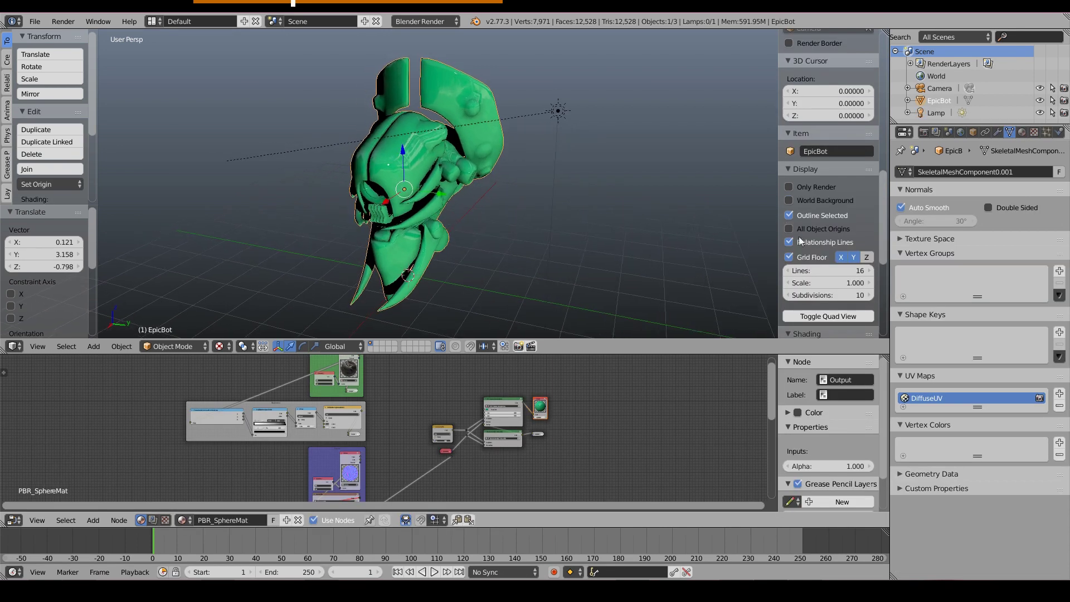
{"action": "left_click", "coordinate": [790, 186]}
{"action": "left_click", "coordinate": [789, 201]}
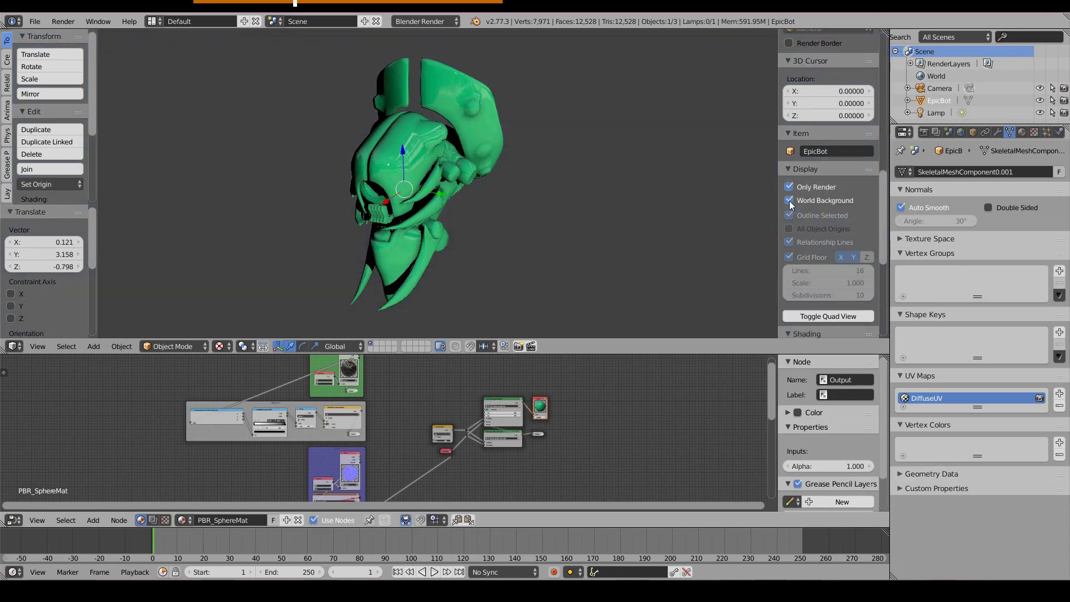
- Hide the transform manipulator on EpicBot in the 3D view
{"action": "middle_click_drag", "start_coordinate": [418, 192], "coordinate": [384, 156]}
{"action": "scroll", "coordinate": [413, 172], "scroll_direction": "up", "scroll_amount": 5}
{"action": "scroll", "coordinate": [389, 182], "scroll_direction": "down", "scroll_amount": 6}
{"action": "middle_click_drag", "start_coordinate": [464, 165], "coordinate": [411, 158]}
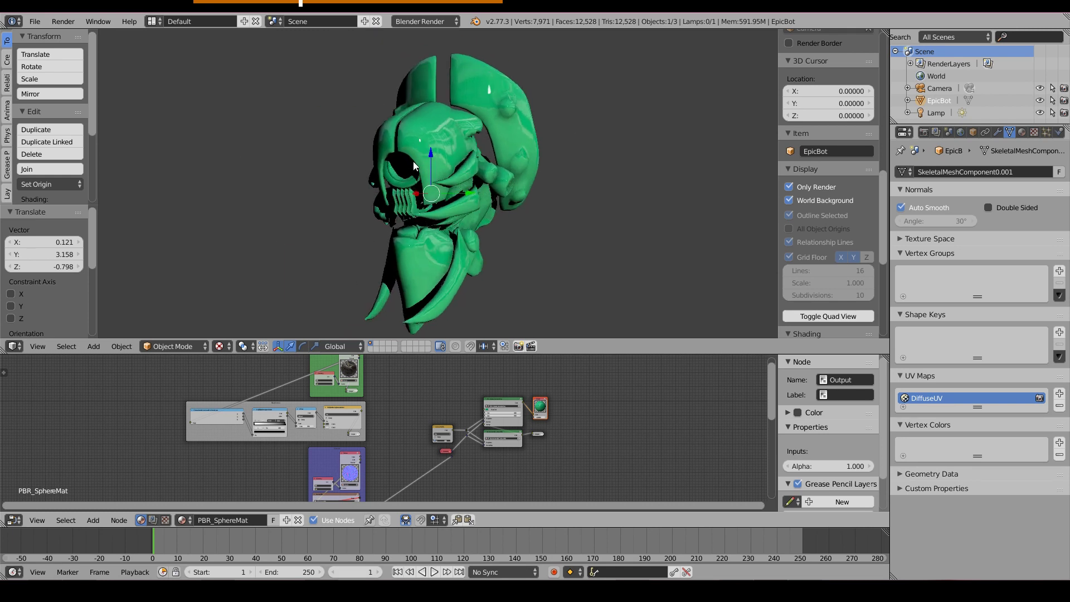
{"action": "scroll", "coordinate": [410, 167], "scroll_direction": "up", "scroll_amount": 2}
{"action": "key", "text": "ctrl+space"}
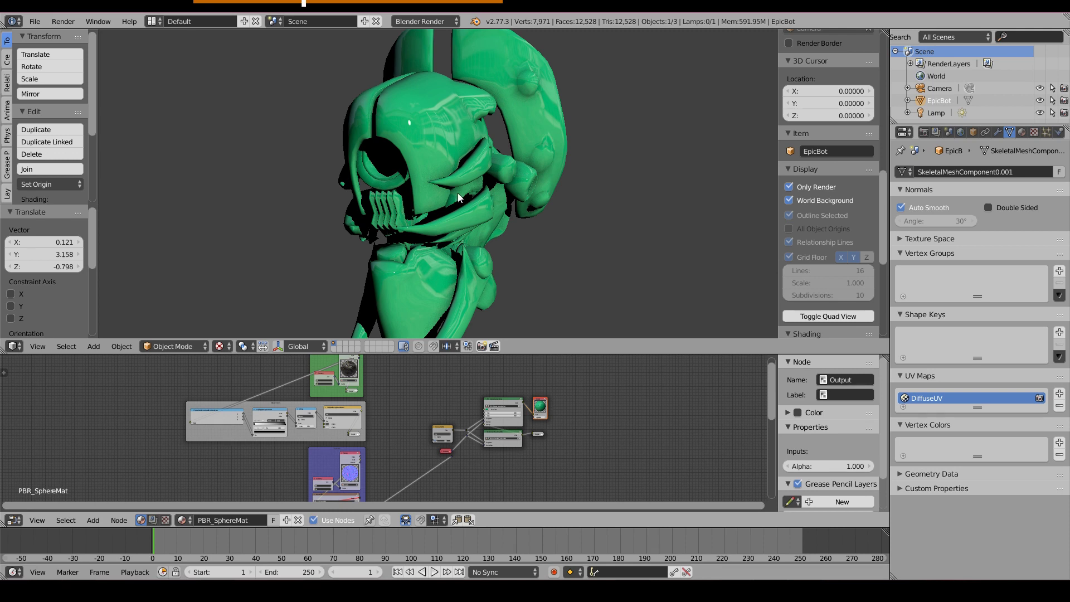
- Assign the existing Env_EpicDay_01_Sharp texture to the world's first texture slot and enable its Horizon influence
{"action": "left_click", "coordinate": [1034, 132]}
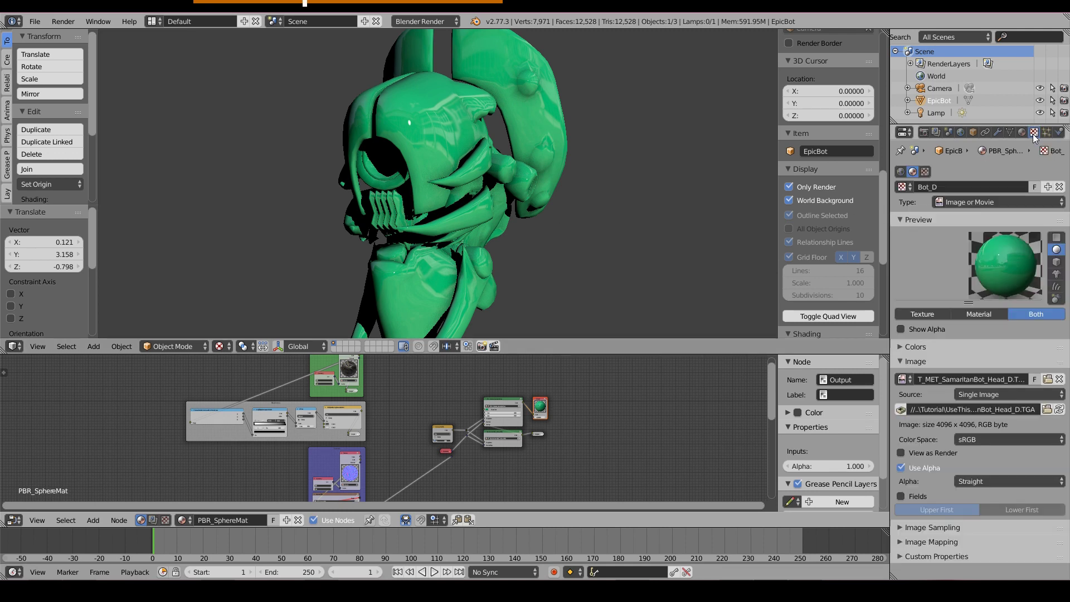
{"action": "left_click", "coordinate": [901, 172]}
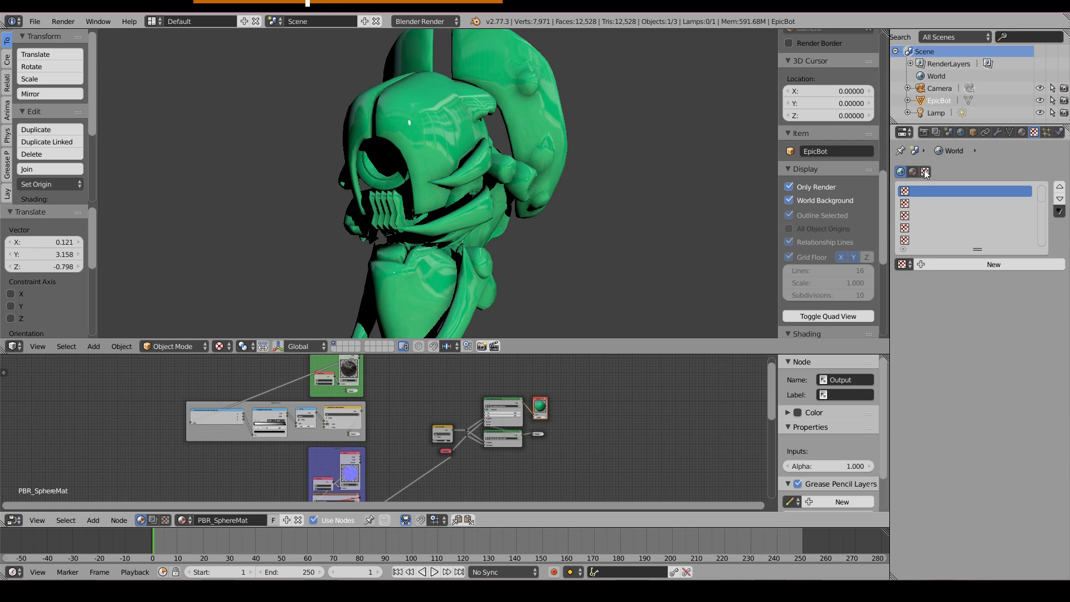
{"action": "left_click", "coordinate": [903, 265]}
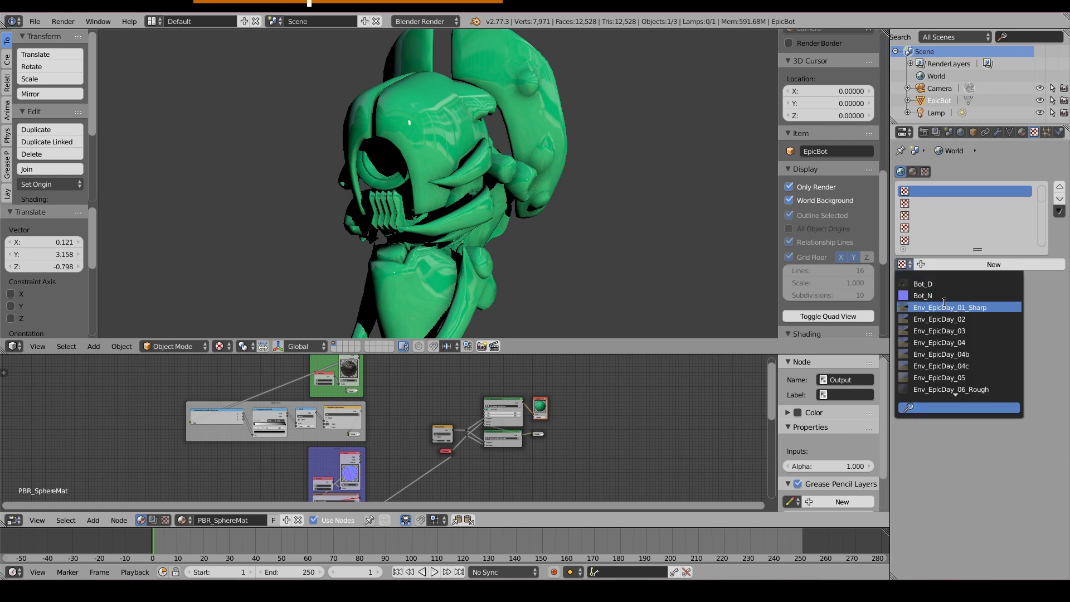
{"action": "left_click", "coordinate": [992, 308]}
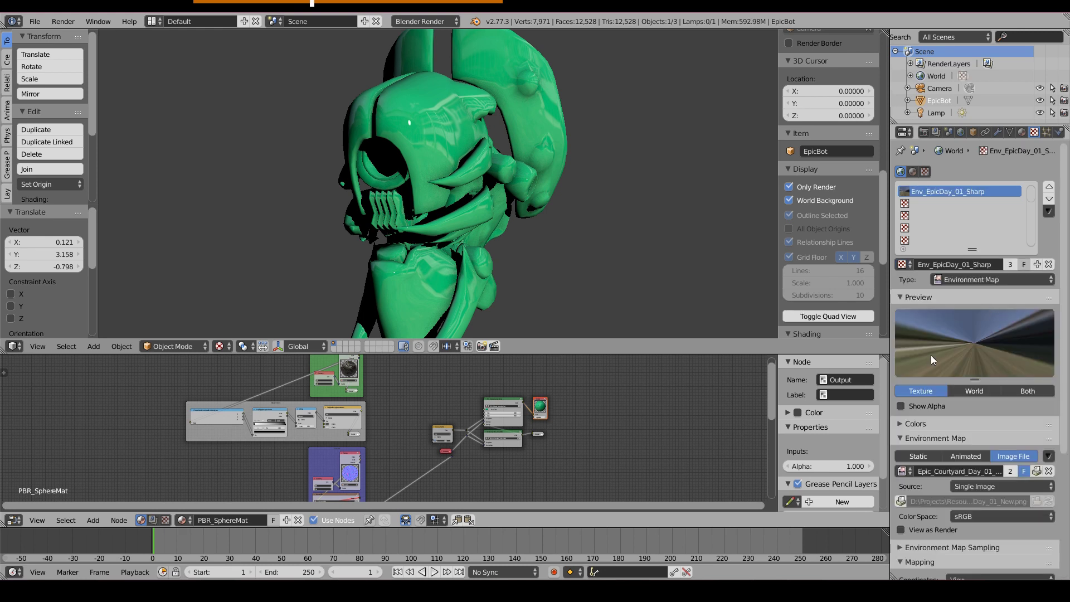
{"action": "scroll", "coordinate": [931, 336], "scroll_direction": "down", "scroll_amount": 6}
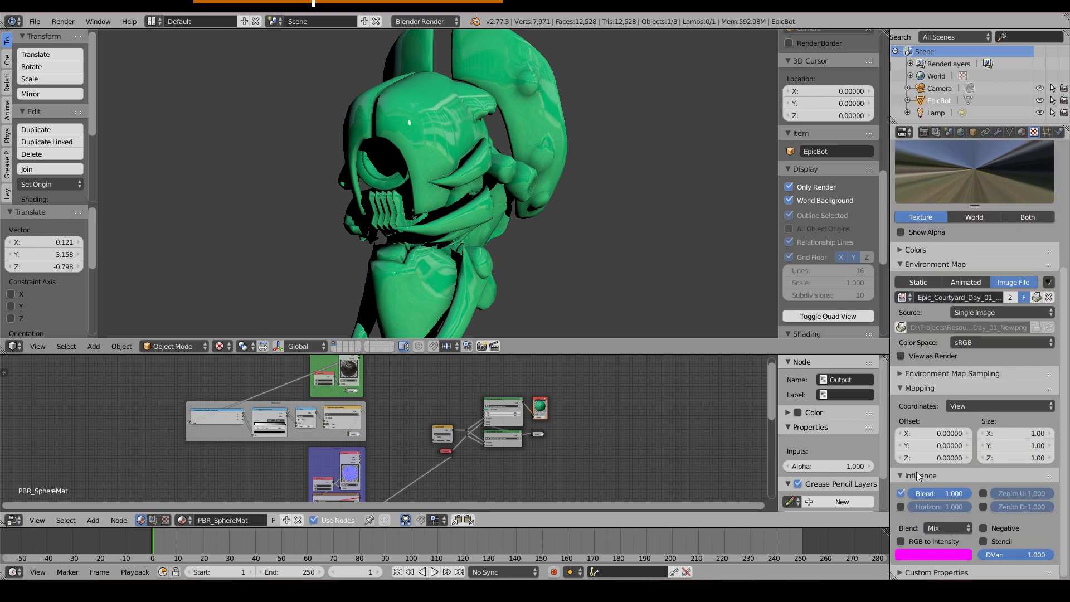
{"action": "left_click", "coordinate": [901, 507]}
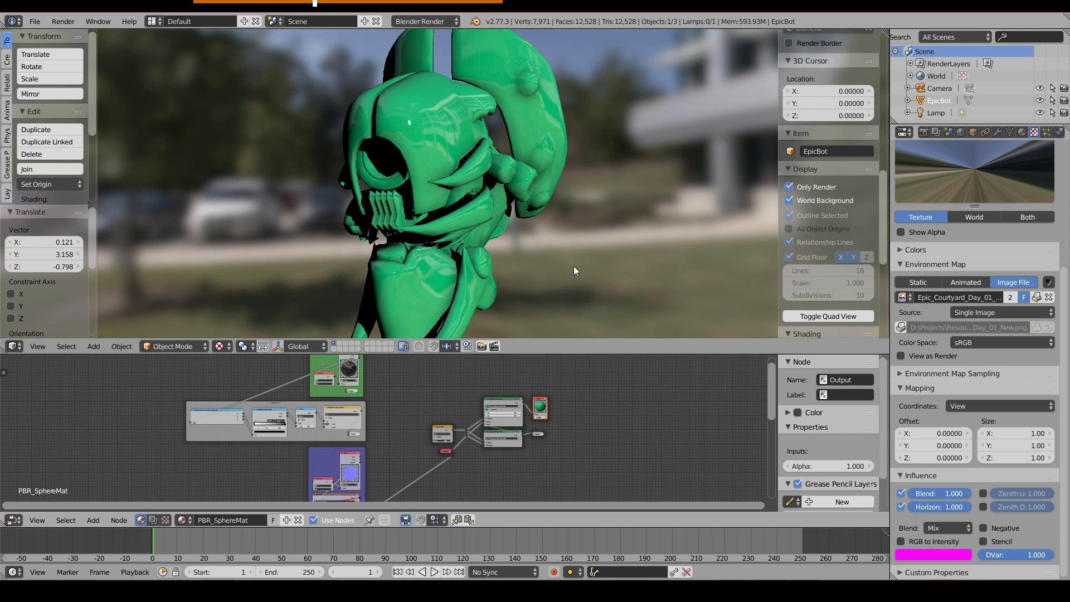
- Switch World Background off and back on to compare the viewport with and without the environment image
{"action": "middle_click_drag", "start_coordinate": [476, 206], "coordinate": [426, 165]}
{"action": "left_click", "coordinate": [789, 200]}
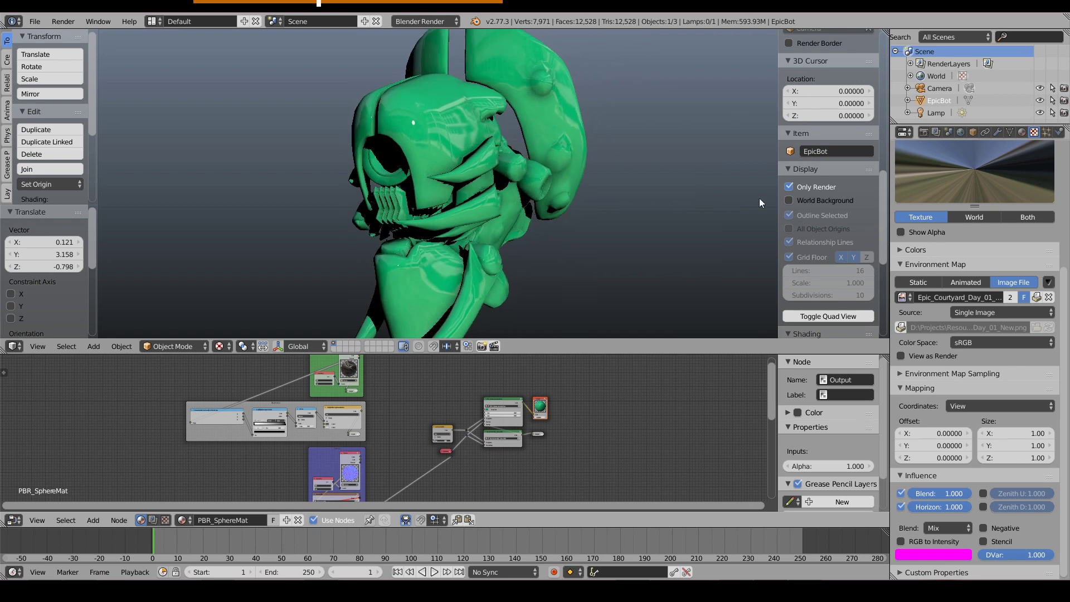
{"action": "middle_click_drag", "start_coordinate": [437, 223], "coordinate": [427, 175]}
{"action": "left_click", "coordinate": [790, 201]}
- Link the Color output of the Bot_D texture in the base color frame to BaseColor of PBR_Blender_Internal(noFres)
{"action": "scroll", "coordinate": [367, 393], "scroll_direction": "up", "scroll_amount": 2}
{"action": "scroll", "coordinate": [368, 390], "scroll_direction": "up", "scroll_amount": 2}
{"action": "middle_click_drag", "start_coordinate": [368, 390], "coordinate": [345, 438]}
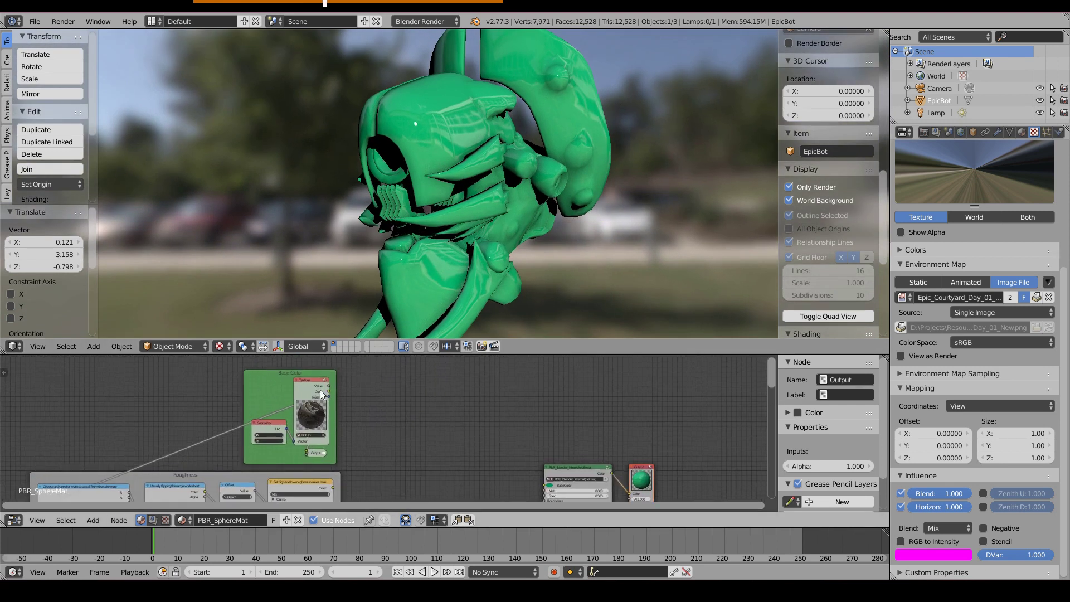
{"action": "scroll", "coordinate": [508, 480], "scroll_direction": "up", "scroll_amount": 1}
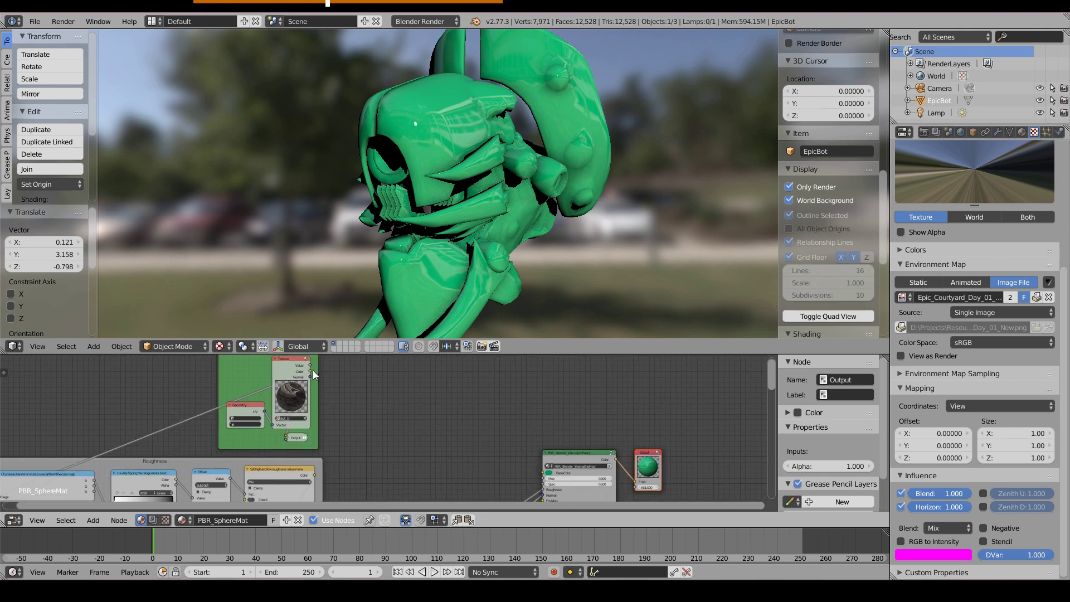
{"action": "left_click_drag", "start_coordinate": [310, 371], "coordinate": [466, 467]}
{"action": "middle_click_drag", "start_coordinate": [466, 467], "coordinate": [351, 401]}
{"action": "scroll", "coordinate": [391, 415], "scroll_direction": "up", "scroll_amount": 4}
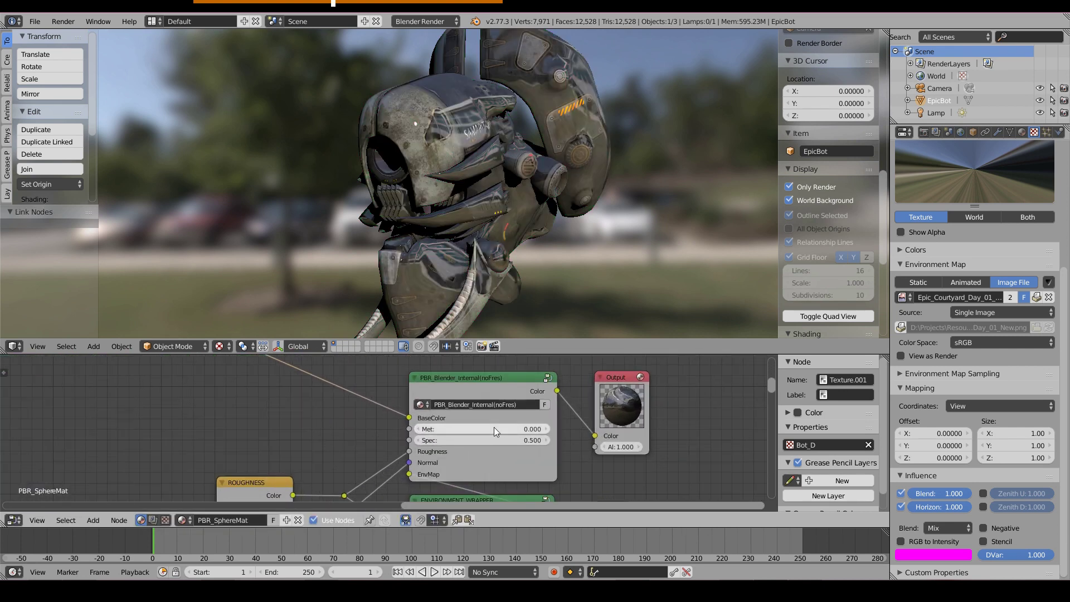
- Raise the Met value of the PBR_Blender_Internal(noFres) node to 1.000
{"action": "mouse_move", "coordinate": [454, 170]}
{"action": "middle_mouse_down"}
{"action": "mouse_move", "coordinate": [427, 179]}
{"action": "mouse_move", "coordinate": [440, 179]}
{"action": "middle_mouse_up"}
{"action": "scroll", "coordinate": [485, 428], "scroll_direction": "up", "scroll_amount": 1}
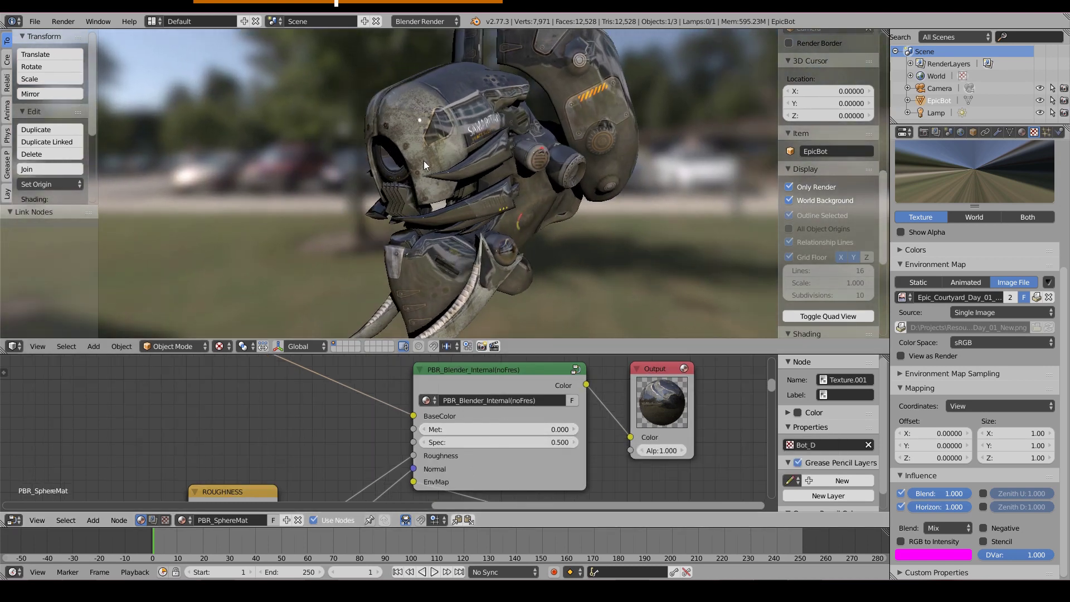
{"action": "left_click", "coordinate": [497, 430]}
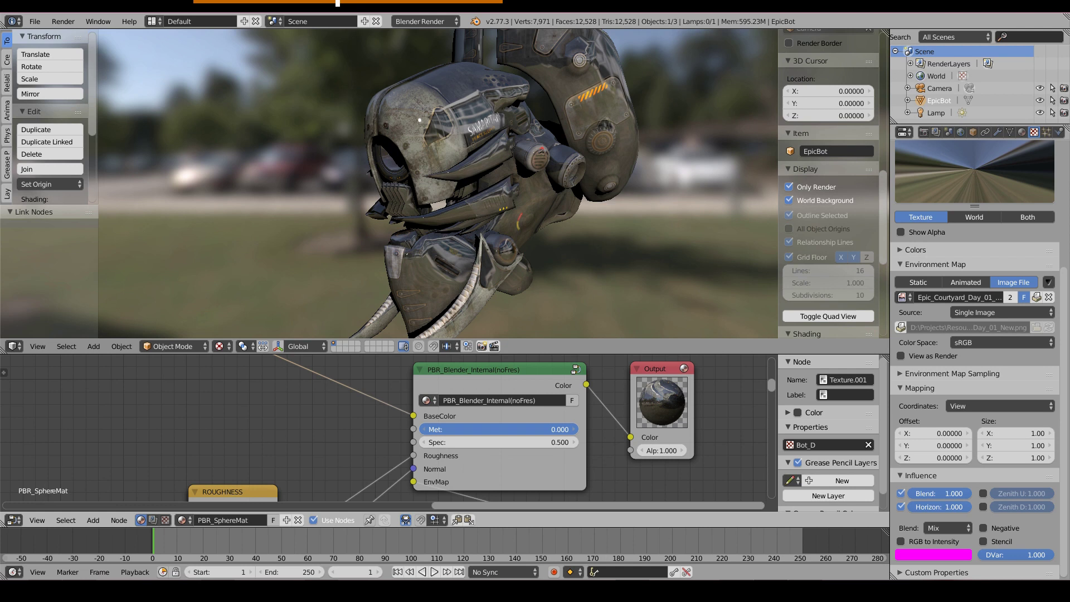
{"action": "left_click_drag", "start_coordinate": [496, 430], "coordinate": [577, 429]}
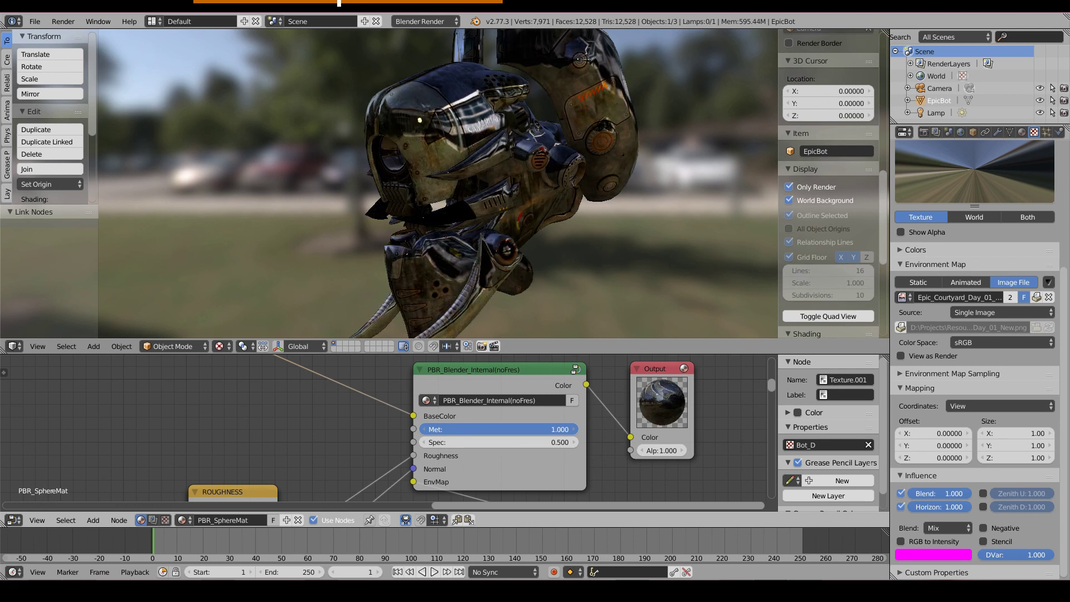
{"action": "middle_click_drag", "start_coordinate": [430, 121], "coordinate": [447, 160]}
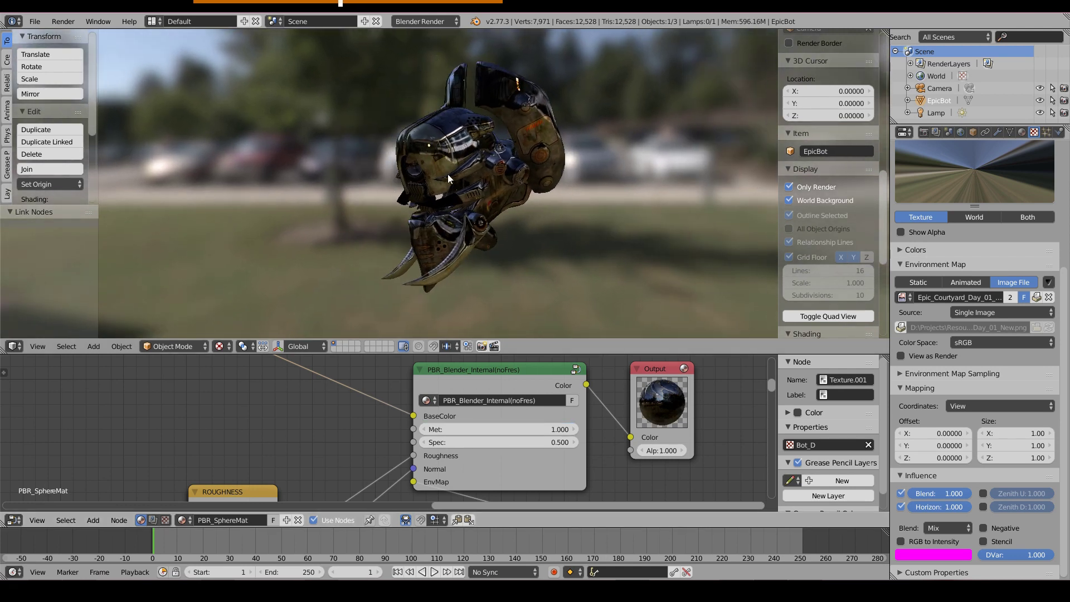
- Link the reroute coming from the normal map frame to the reroute that feeds the shader and ENVIRONMENT_WRAPPER normal inputs
{"action": "scroll", "coordinate": [274, 411], "scroll_direction": "down", "scroll_amount": 4}
{"action": "scroll", "coordinate": [228, 430], "scroll_direction": "down", "scroll_amount": 3}
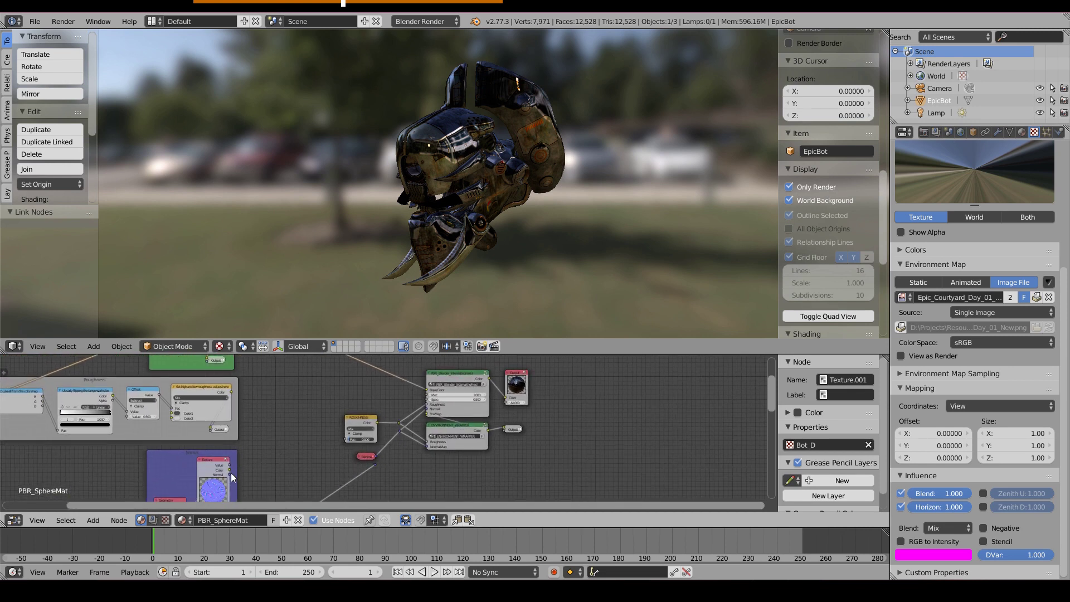
{"action": "scroll", "coordinate": [232, 474], "scroll_direction": "up", "scroll_amount": 5}
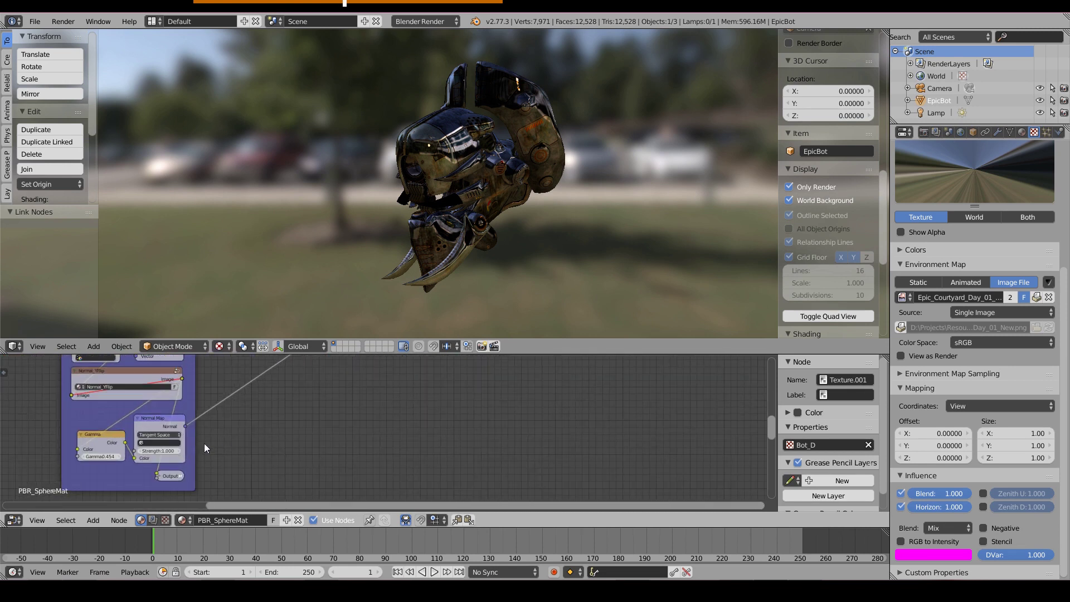
{"action": "middle_click_drag", "start_coordinate": [311, 406], "coordinate": [322, 440]}
{"action": "left_click_drag", "start_coordinate": [324, 440], "coordinate": [342, 430]}
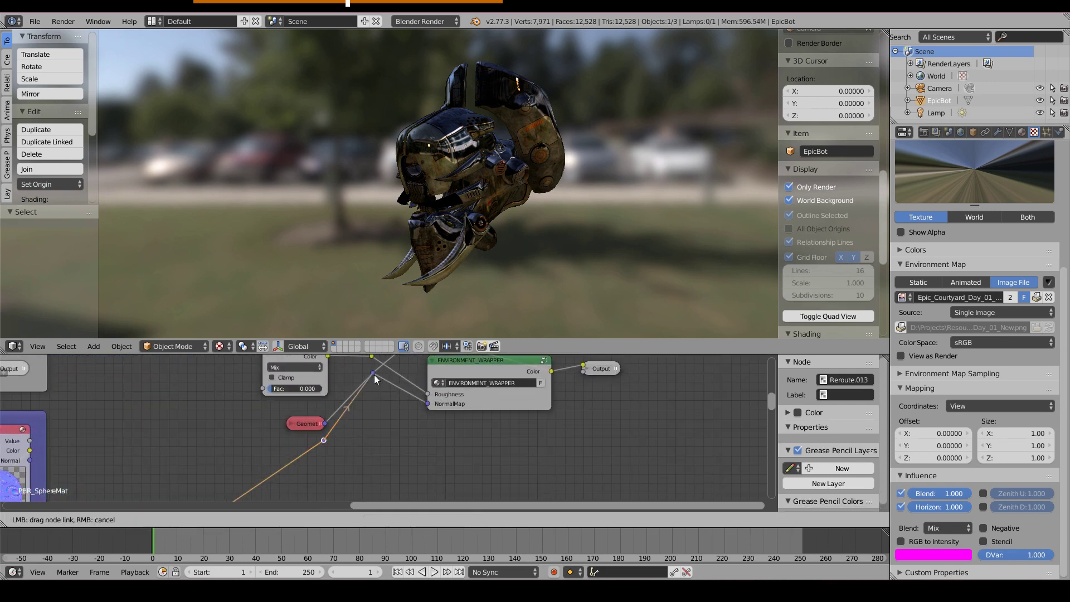
{"action": "left_click_drag", "start_coordinate": [373, 374], "coordinate": [373, 375]}
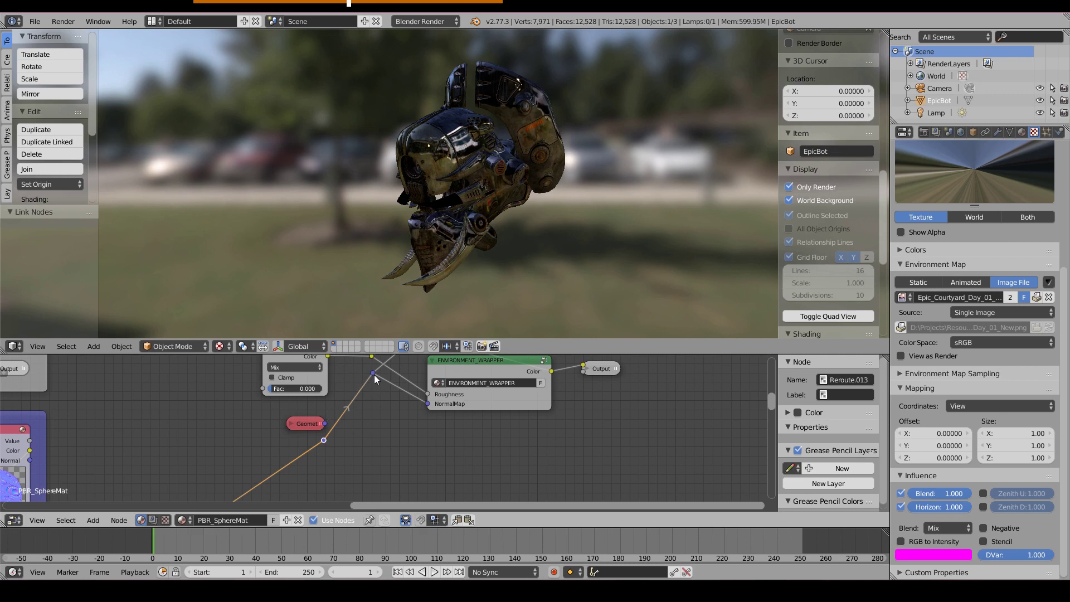
{"action": "scroll", "coordinate": [422, 161], "scroll_direction": "up", "scroll_amount": 4}
{"action": "mouse_move", "coordinate": [423, 161]}
{"action": "middle_mouse_down"}
{"action": "mouse_move", "coordinate": [460, 195]}
{"action": "mouse_move", "coordinate": [396, 167]}
{"action": "mouse_move", "coordinate": [426, 173]}
{"action": "mouse_move", "coordinate": [416, 170]}
{"action": "middle_mouse_up"}
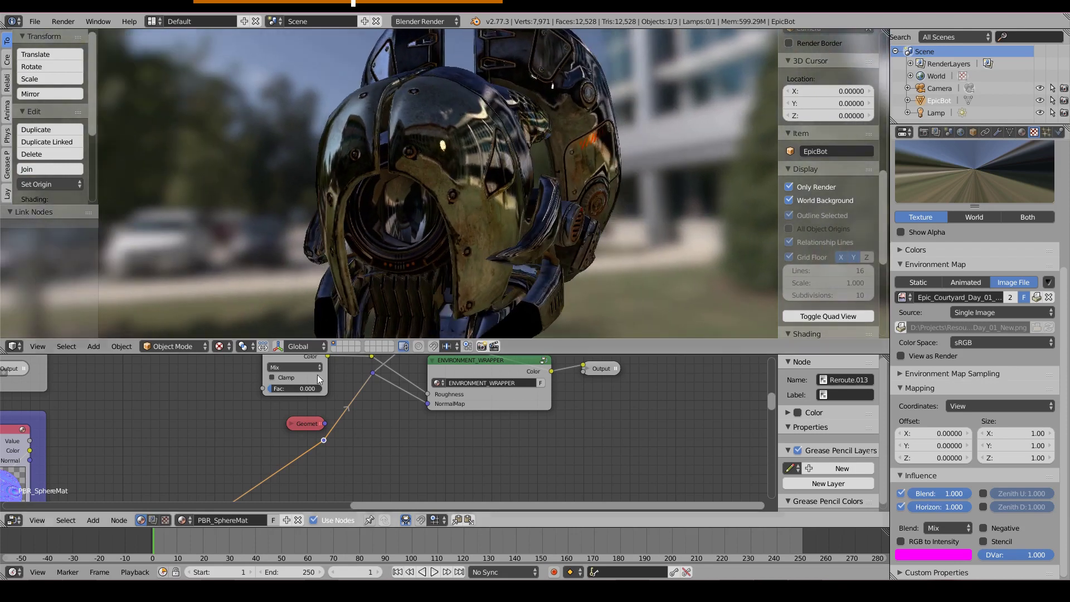
- Unmute the Normal_YFlip group node below the Bot_N texture in the normal map frame
{"action": "scroll", "coordinate": [412, 435], "scroll_direction": "down", "scroll_amount": 4}
{"action": "middle_click_drag", "start_coordinate": [390, 468], "coordinate": [570, 410]}
{"action": "scroll", "coordinate": [344, 419], "scroll_direction": "up", "scroll_amount": 2}
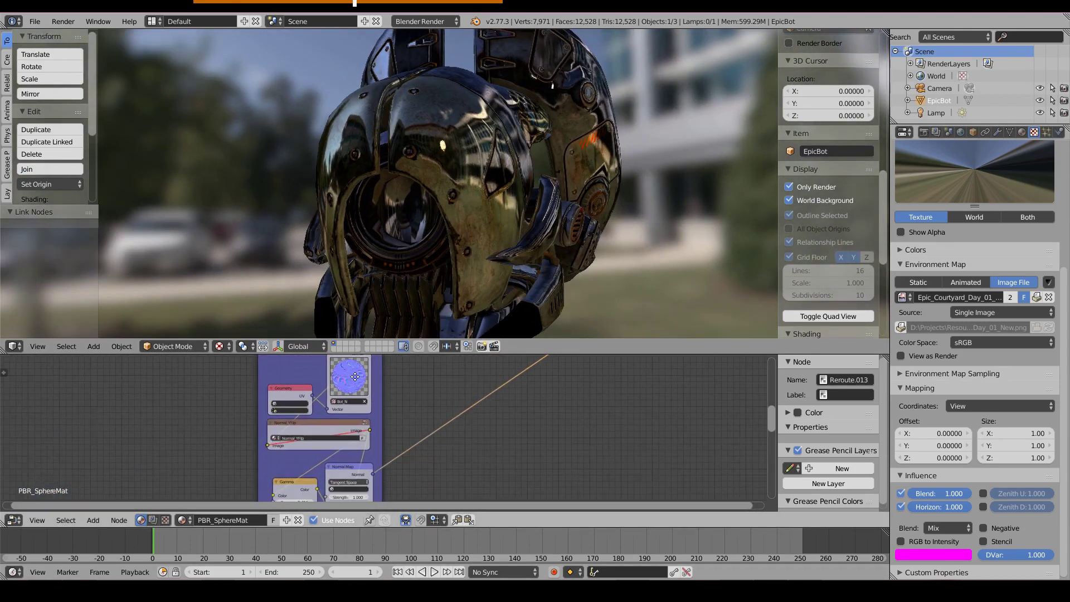
{"action": "left_click", "coordinate": [342, 382]}
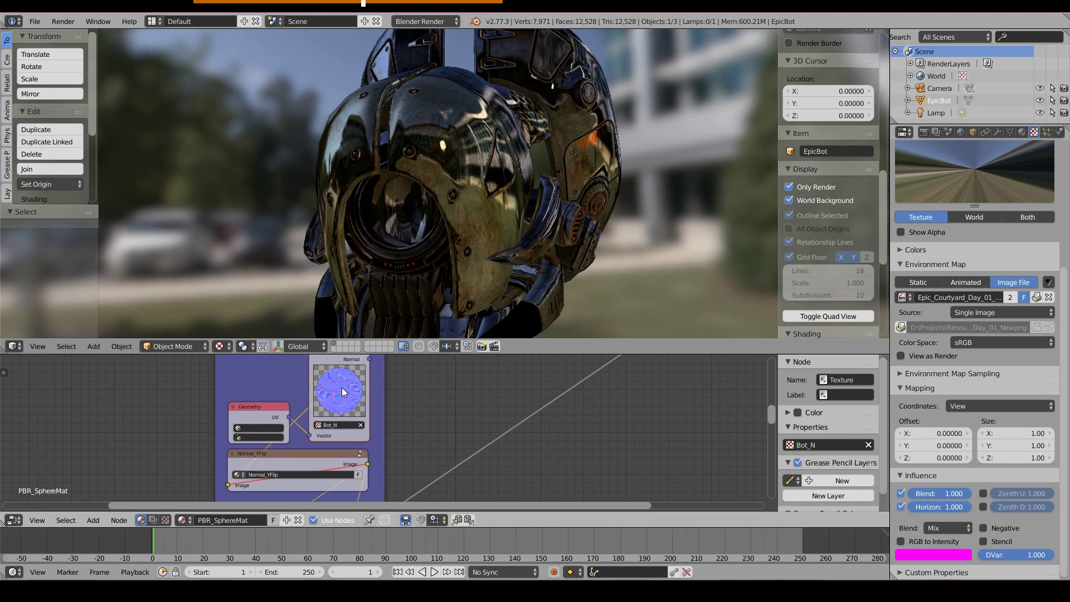
{"action": "middle_click_drag", "start_coordinate": [339, 450], "coordinate": [344, 420]}
{"action": "left_click", "coordinate": [319, 427]}
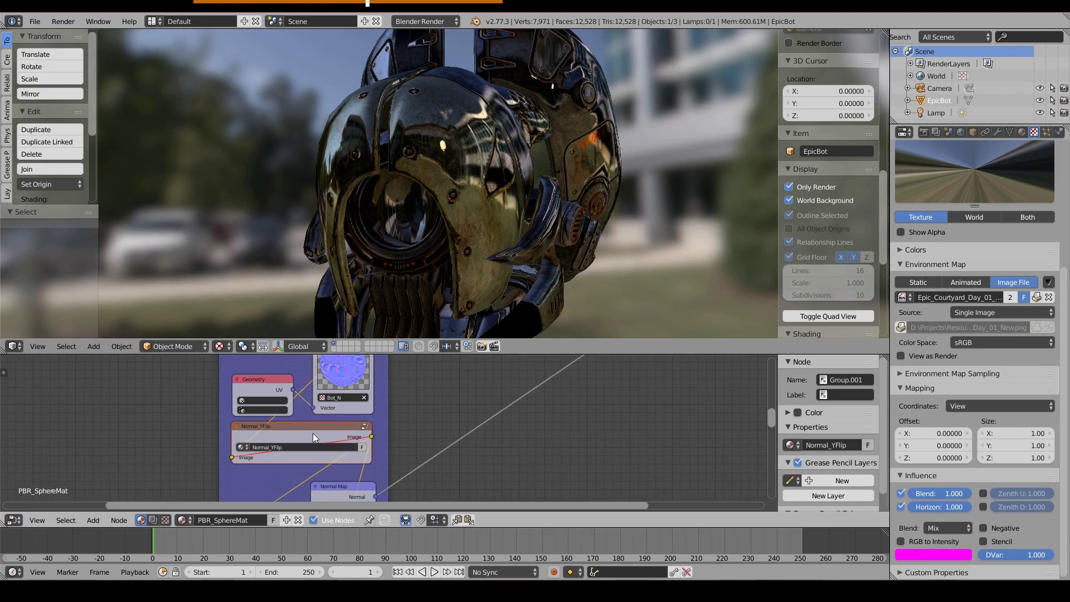
{"action": "key", "text": "m"}
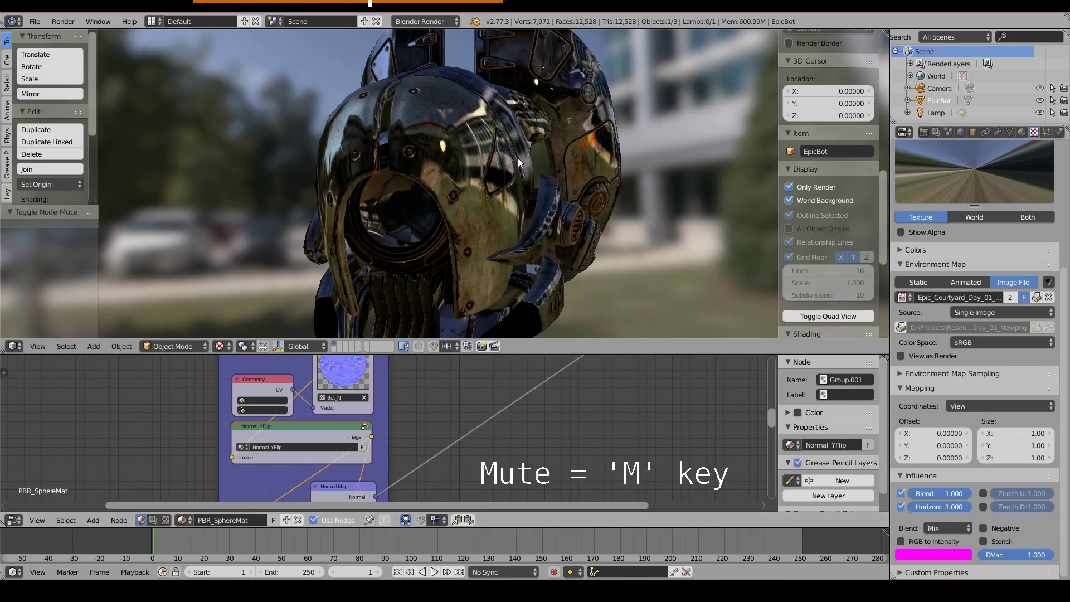
{"action": "middle_click_drag", "start_coordinate": [517, 203], "coordinate": [423, 198]}
{"action": "scroll", "coordinate": [546, 392], "scroll_direction": "down", "scroll_amount": 2}
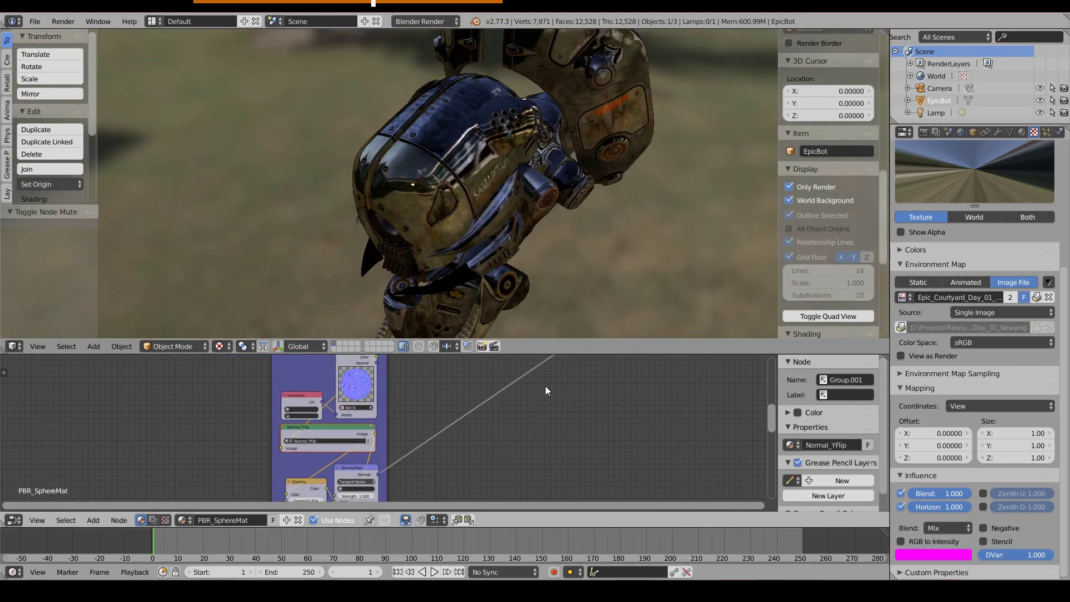
- Set the Met value of the PBR_Blender_Internal(noFres) node to 0
{"action": "scroll", "coordinate": [519, 393], "scroll_direction": "down", "scroll_amount": 4}
{"action": "middle_click_drag", "start_coordinate": [470, 210], "coordinate": [404, 297]}
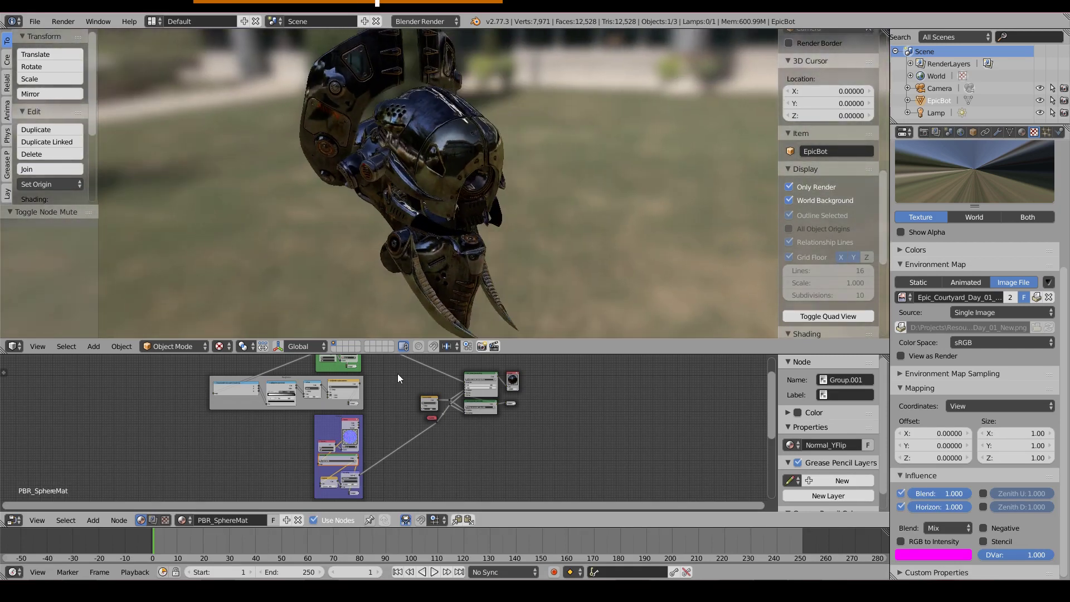
{"action": "scroll", "coordinate": [424, 413], "scroll_direction": "up", "scroll_amount": 1}
{"action": "scroll", "coordinate": [434, 409], "scroll_direction": "up", "scroll_amount": 1}
{"action": "middle_click_drag", "start_coordinate": [434, 409], "coordinate": [362, 423]}
{"action": "scroll", "coordinate": [433, 410], "scroll_direction": "up", "scroll_amount": 2}
{"action": "left_click", "coordinate": [433, 409]}
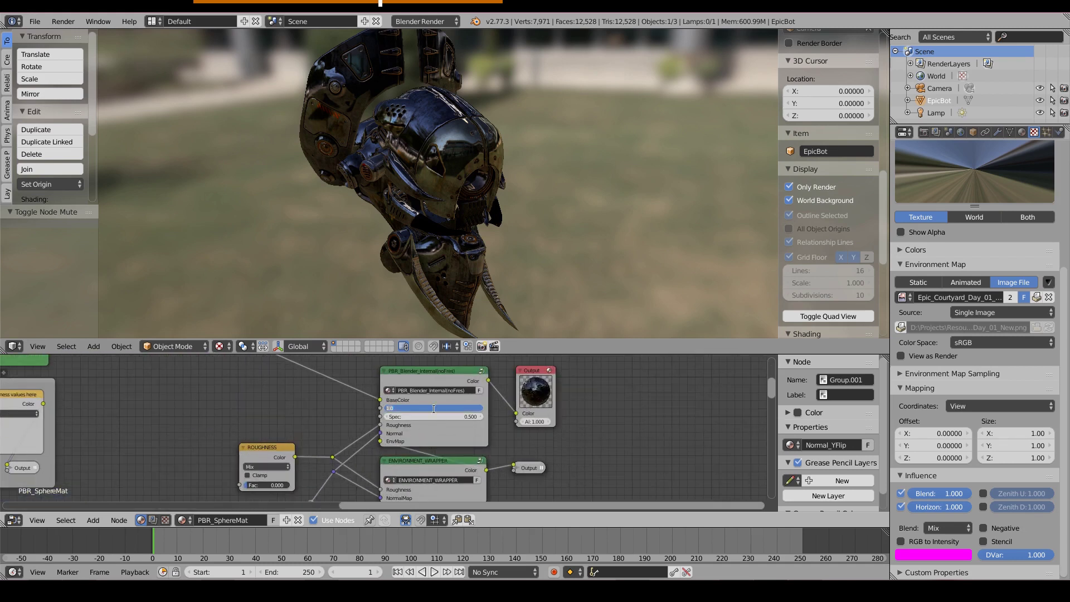
{"action": "type", "text": "0"}
{"action": "key", "text": "Return"}
- Enable Environment Lighting for the world and set its environment color to Sky Color
{"action": "middle_click_drag", "start_coordinate": [454, 185], "coordinate": [318, 188]}
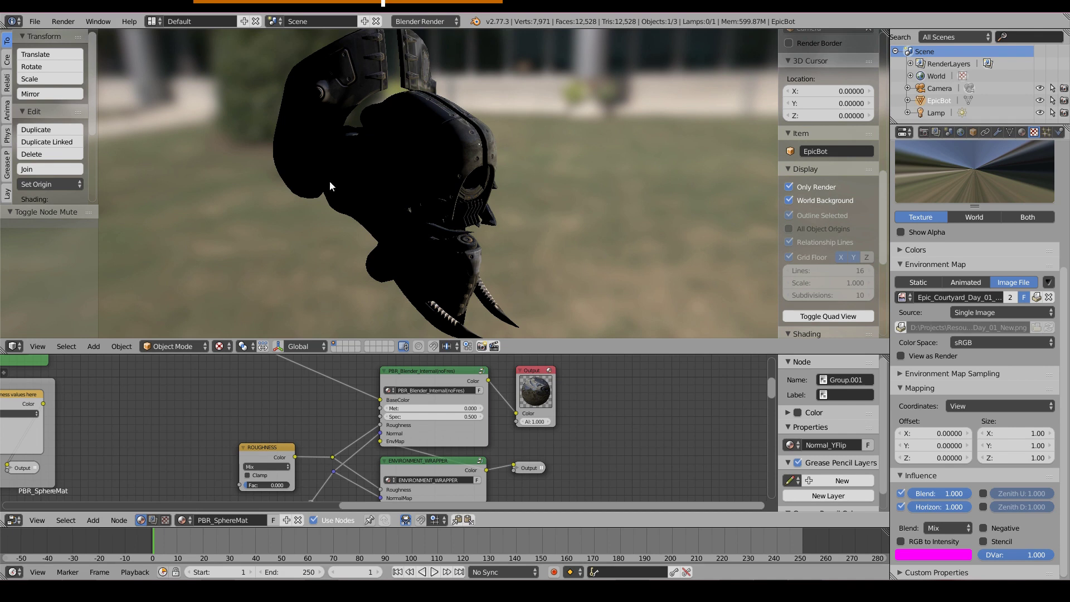
{"action": "middle_click_drag", "start_coordinate": [408, 220], "coordinate": [390, 157]}
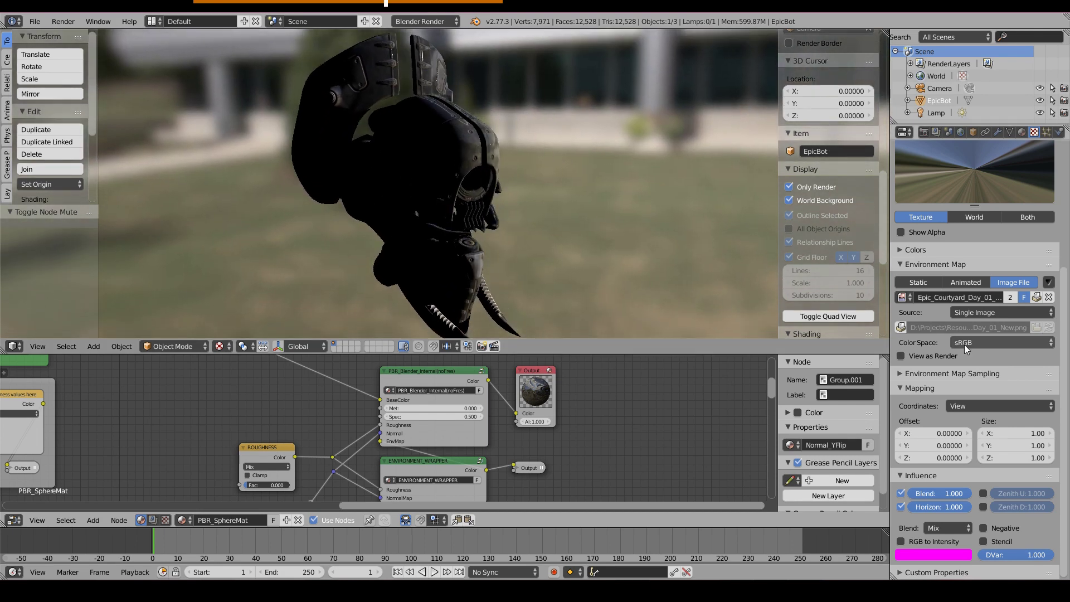
{"action": "left_click", "coordinate": [960, 133]}
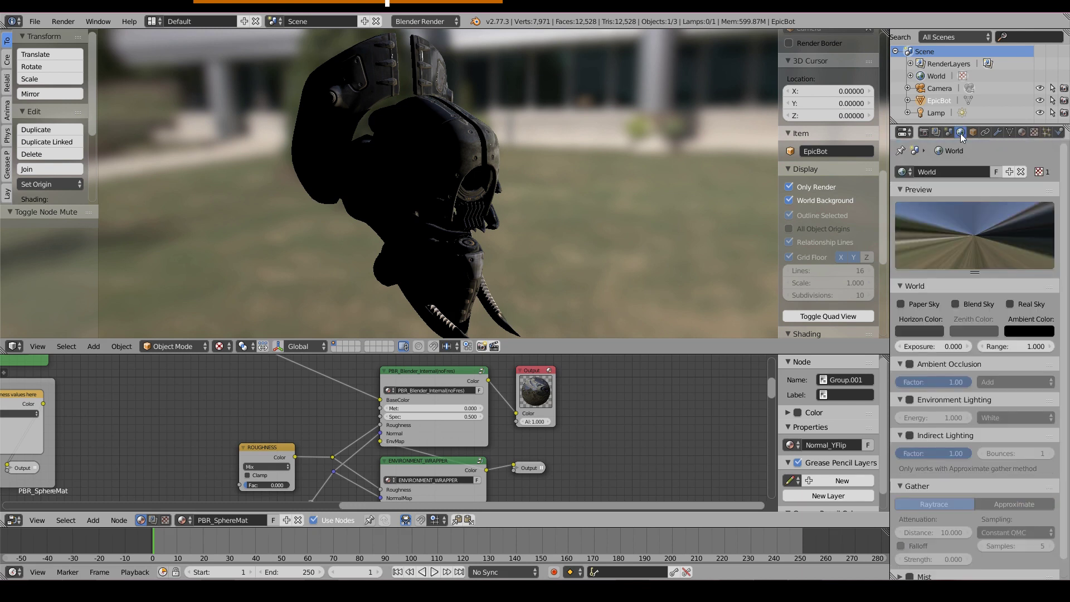
{"action": "left_click", "coordinate": [910, 400]}
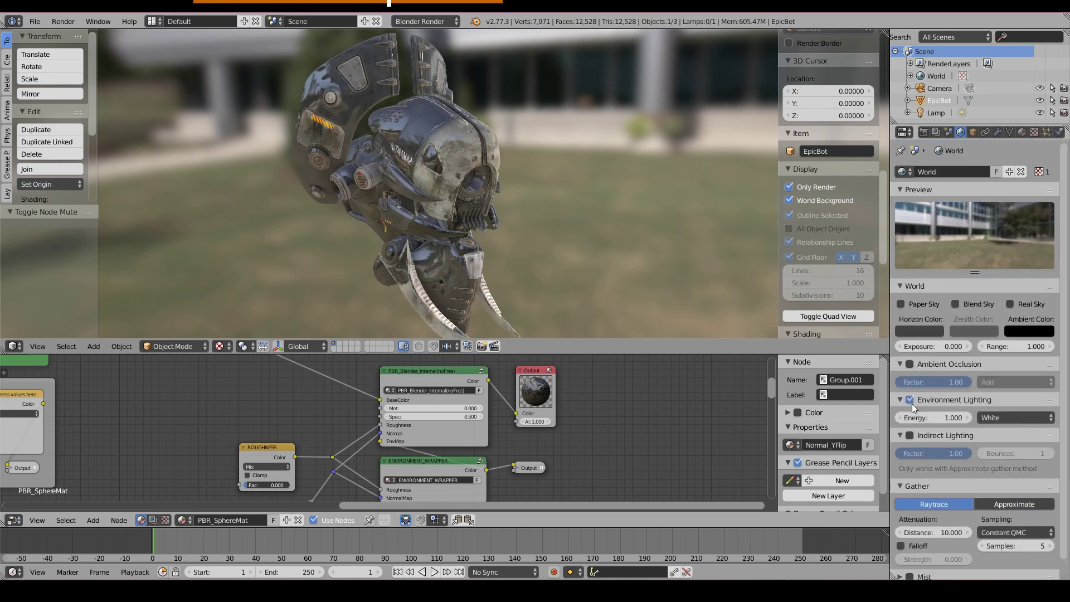
{"action": "left_click", "coordinate": [999, 418]}
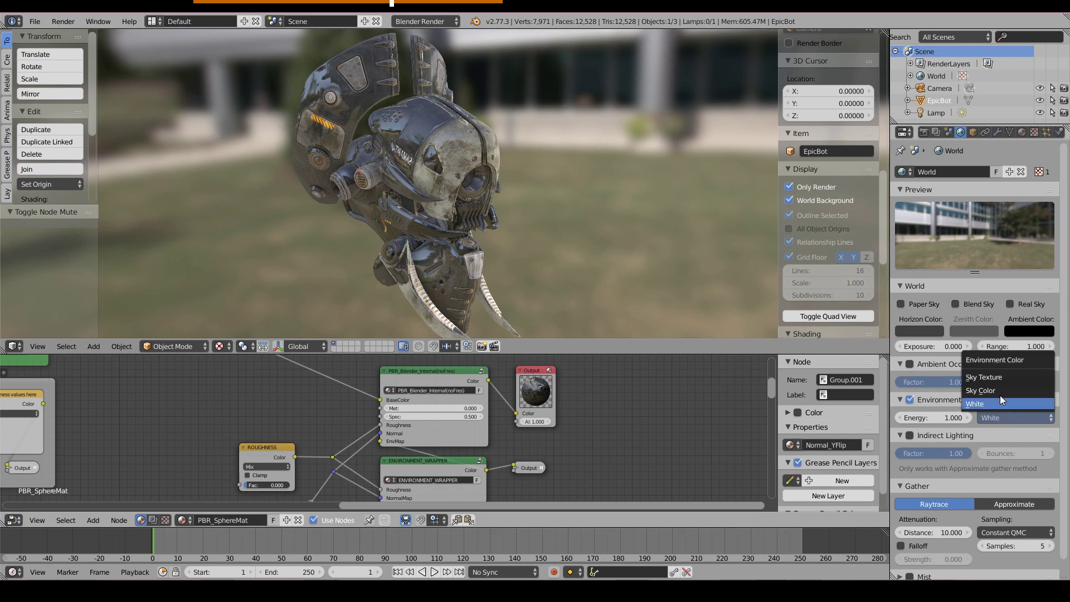
{"action": "left_click", "coordinate": [995, 390]}
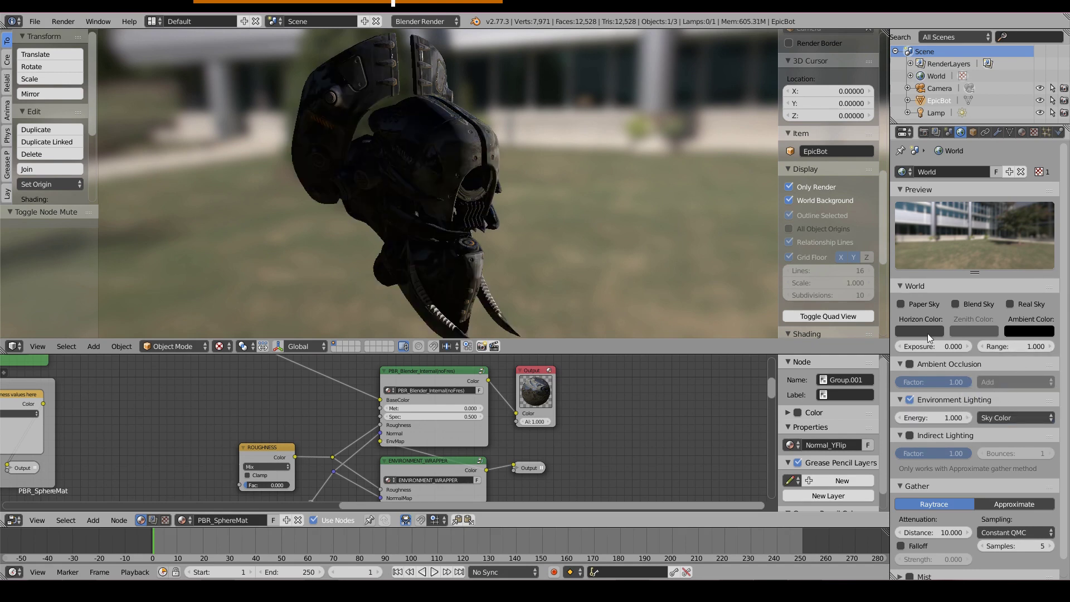
{"action": "middle_click_drag", "start_coordinate": [718, 258], "coordinate": [561, 246]}
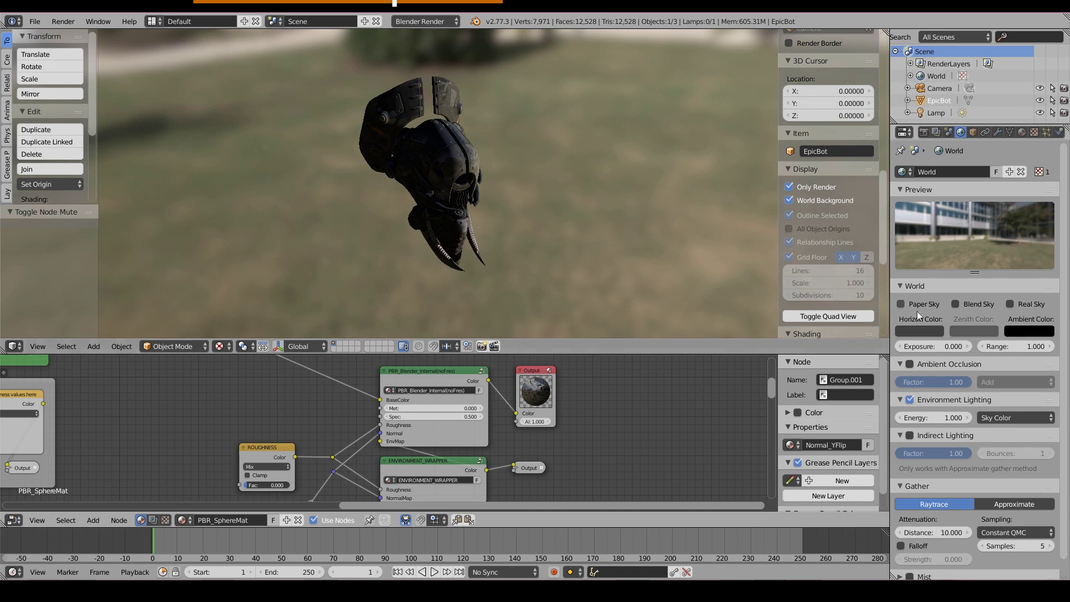
- Sample the world's horizon color from the grass and its zenith color from the blue sky in the viewport background
{"action": "left_click", "coordinate": [921, 332]}
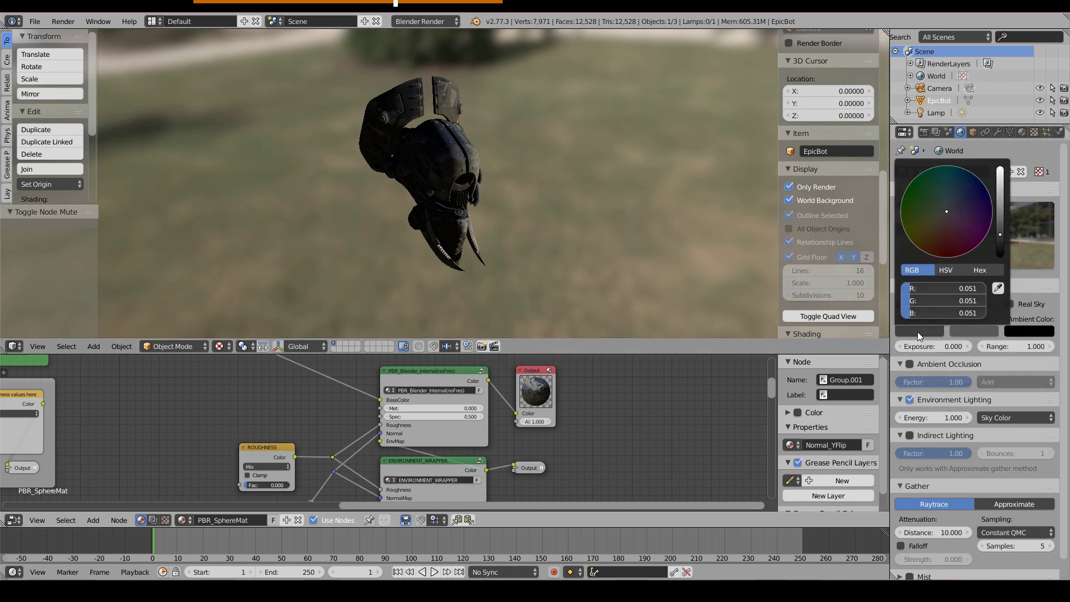
{"action": "left_click", "coordinate": [998, 288]}
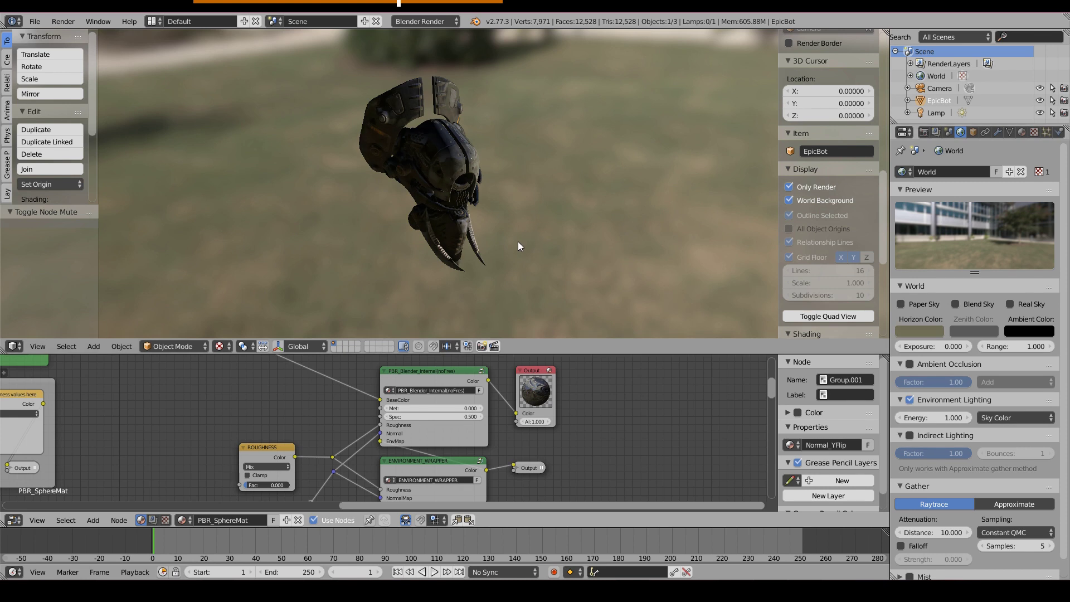
{"action": "middle_click_drag", "start_coordinate": [487, 221], "coordinate": [443, 114]}
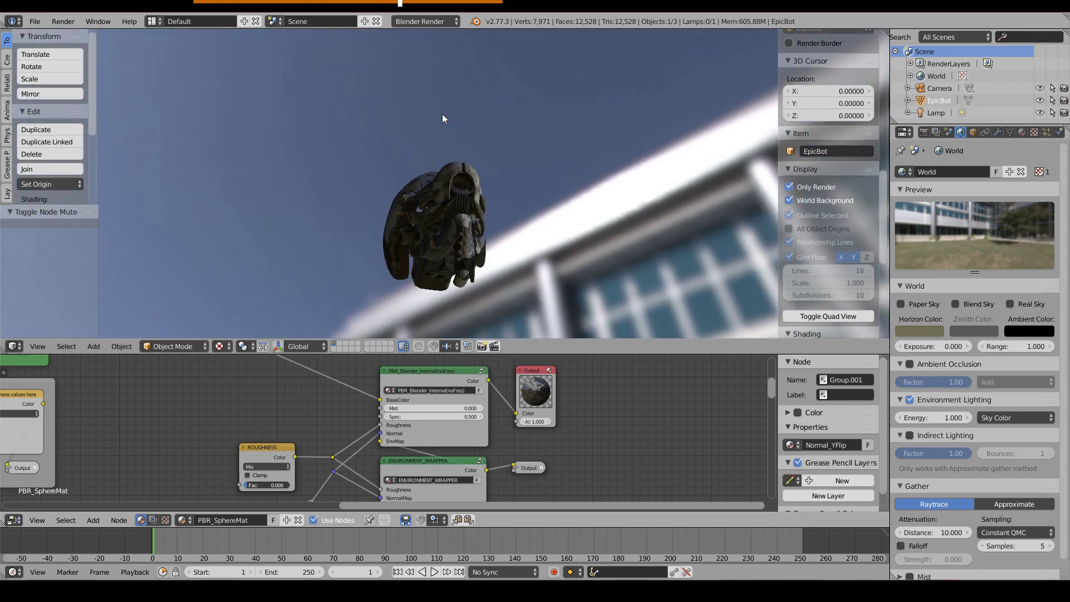
{"action": "left_click", "coordinate": [974, 326]}
{"action": "left_click", "coordinate": [979, 288]}
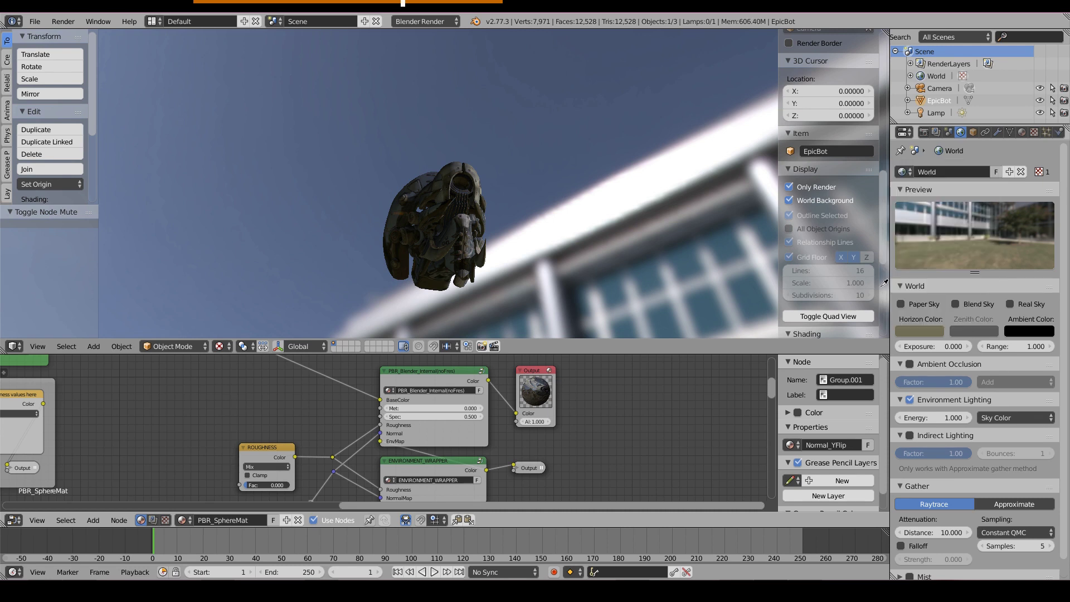
{"action": "left_click", "coordinate": [396, 89]}
{"action": "scroll", "coordinate": [436, 182], "scroll_direction": "up", "scroll_amount": 5}
{"action": "middle_click_drag", "start_coordinate": [436, 183], "coordinate": [552, 184]}
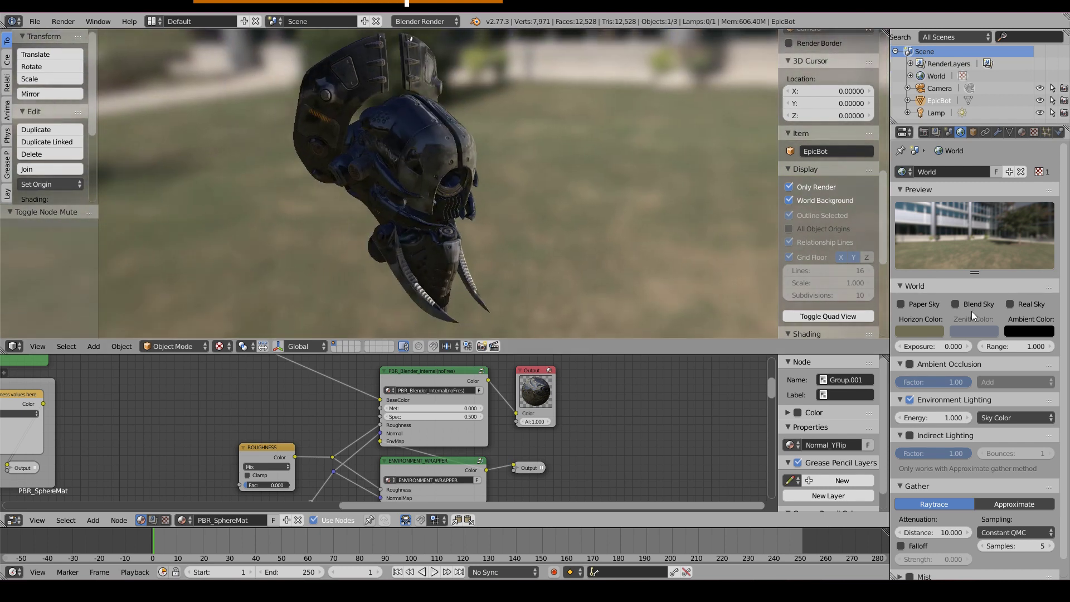
- Raise the brightness of the world's horizon color and zenith color to maximum
{"action": "left_click", "coordinate": [922, 332]}
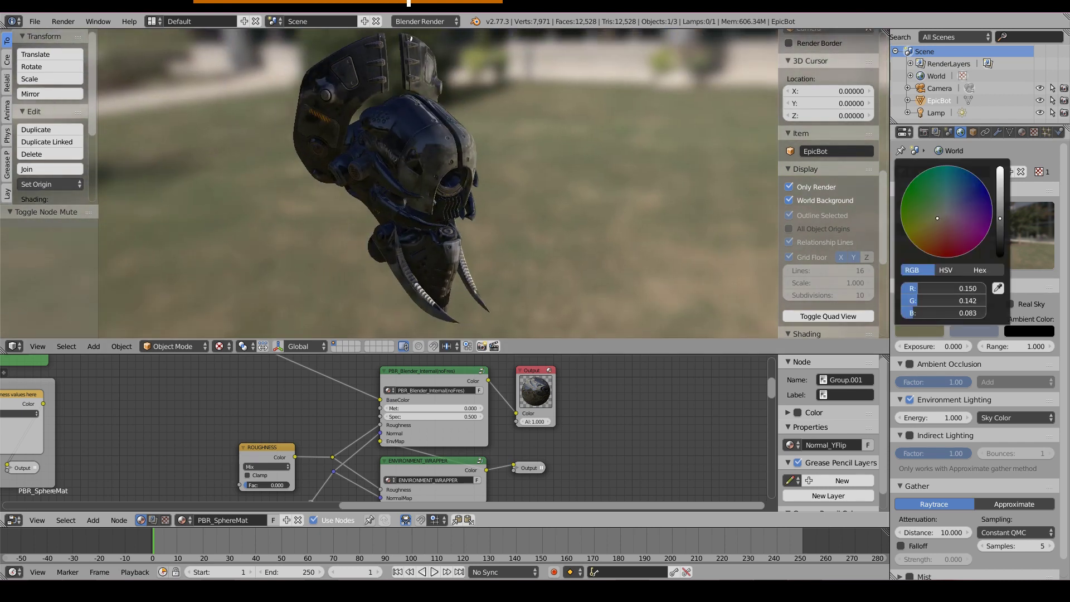
{"action": "left_click_drag", "start_coordinate": [1000, 221], "coordinate": [1000, 170]}
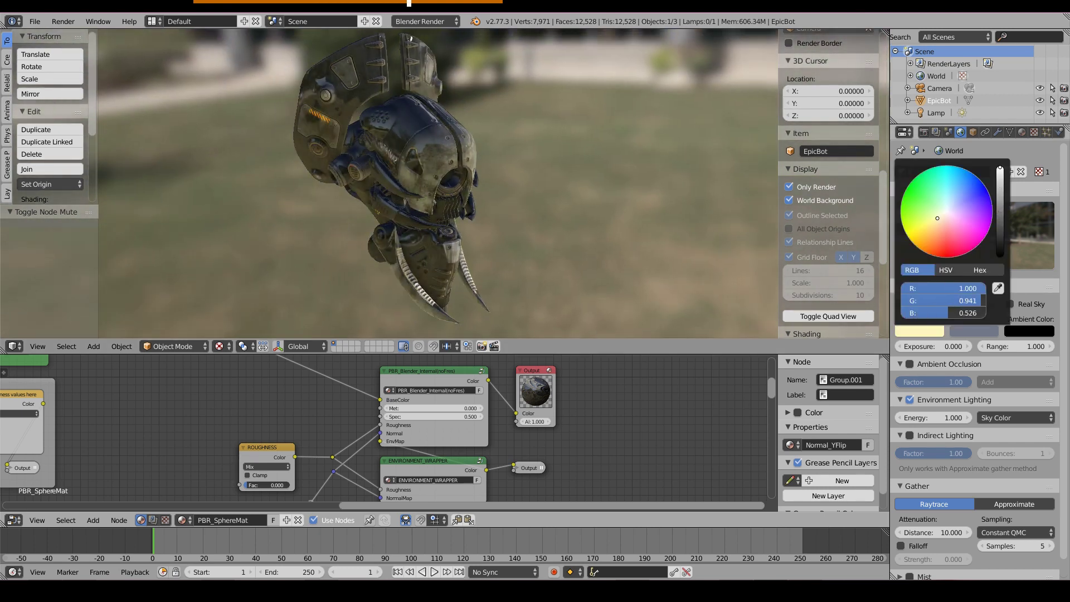
{"action": "left_click", "coordinate": [966, 332]}
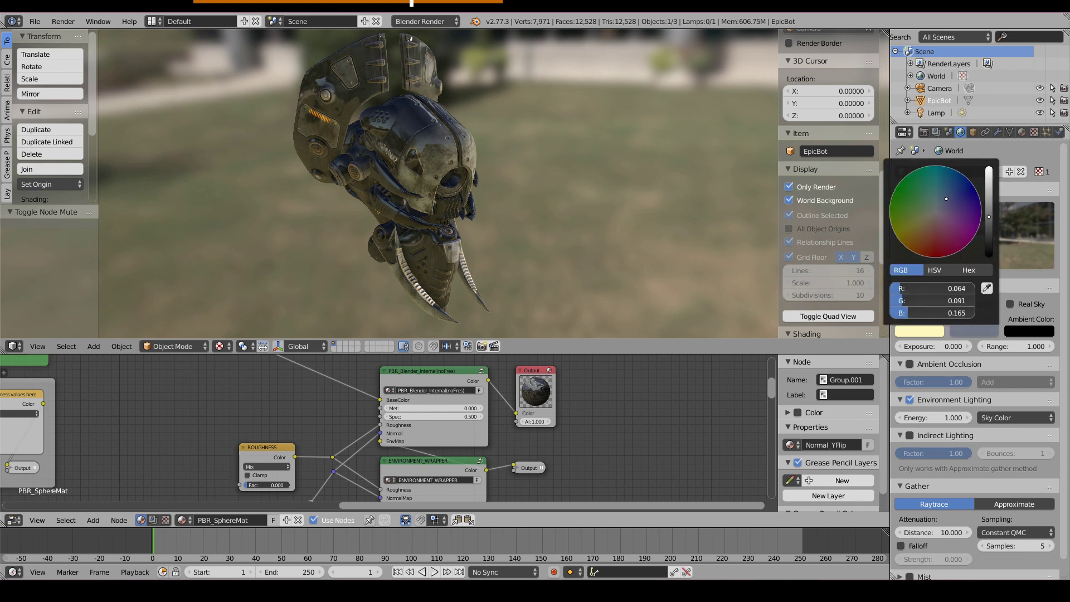
{"action": "left_click_drag", "start_coordinate": [992, 218], "coordinate": [989, 167]}
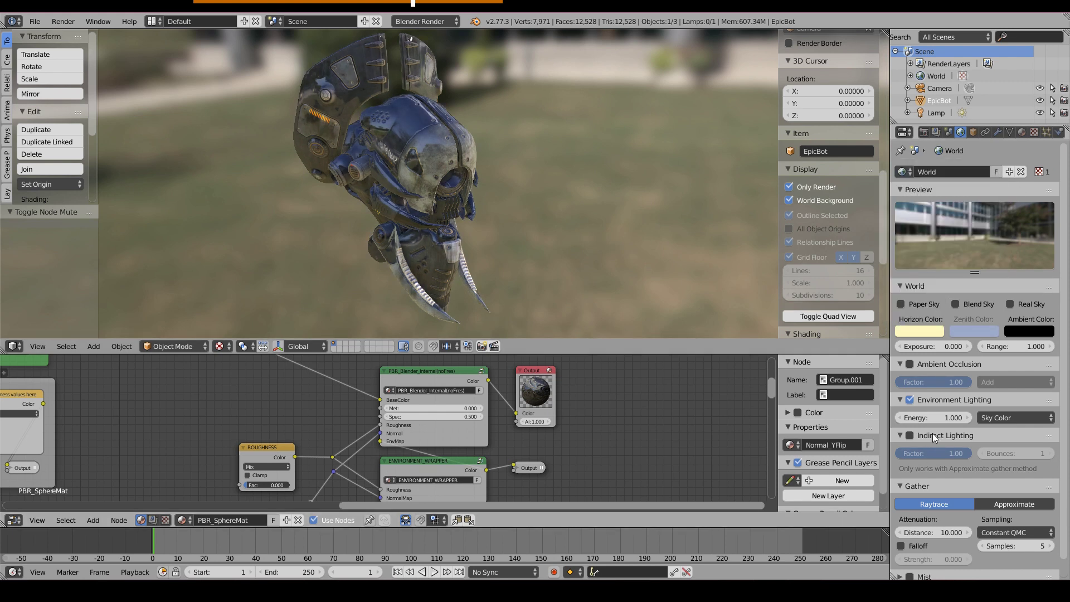
- Set the Environment Lighting energy to 0.2 and check the lighting on the model from different angles
{"action": "left_click", "coordinate": [937, 417]}
{"action": "type", "text": "0.2"}
{"action": "key", "text": "Return"}
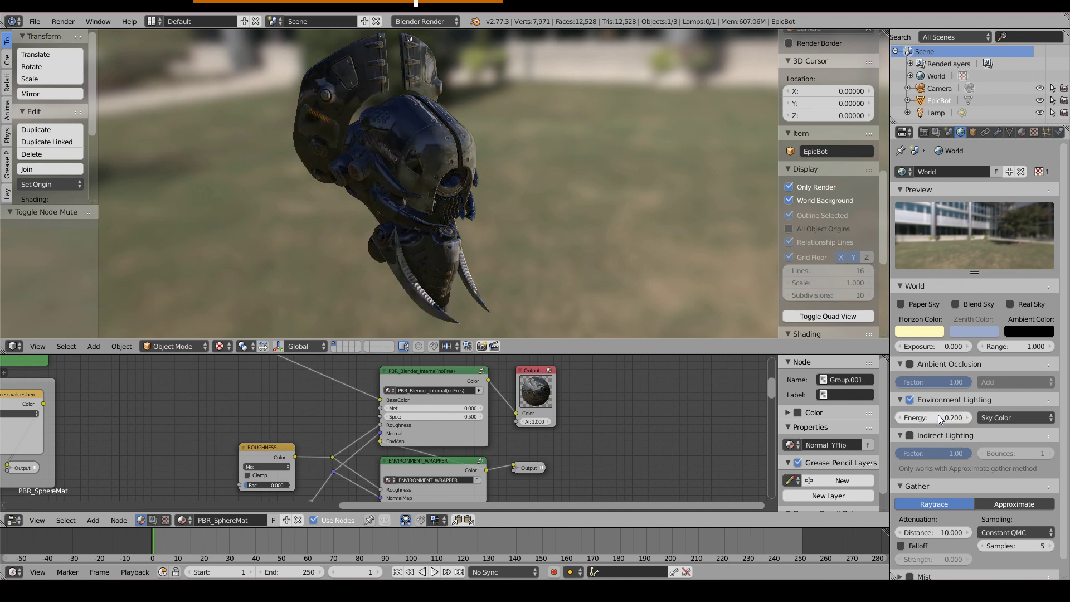
{"action": "middle_click_drag", "start_coordinate": [417, 173], "coordinate": [303, 172]}
{"action": "middle_click_drag", "start_coordinate": [477, 176], "coordinate": [613, 183]}
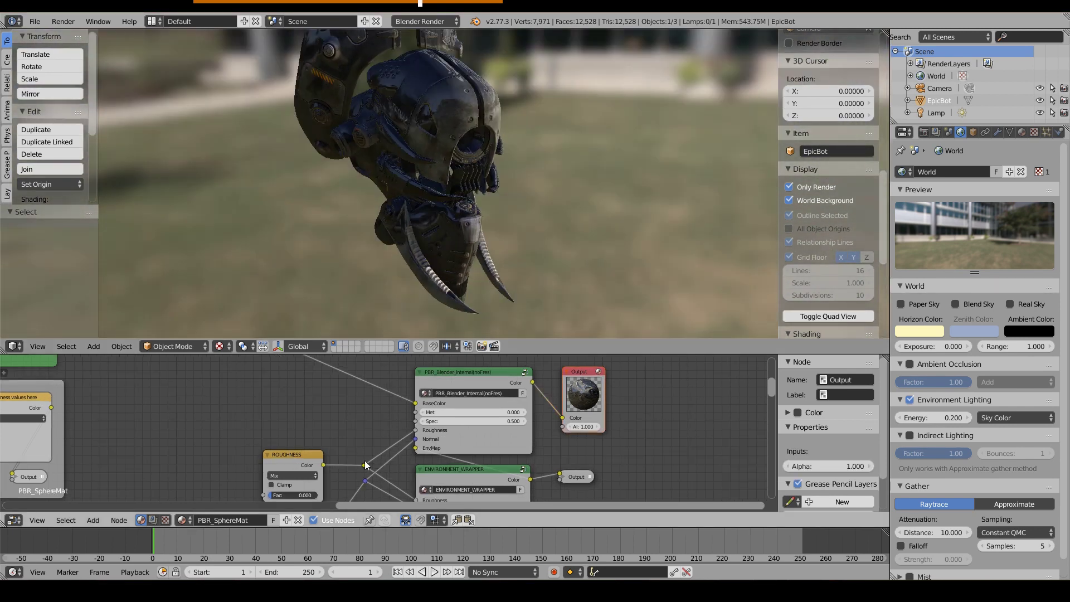
- Examine the Bot_D texture node and the links leaving its color output in the material node tree
{"action": "middle_click_drag", "start_coordinate": [365, 460], "coordinate": [445, 466]}
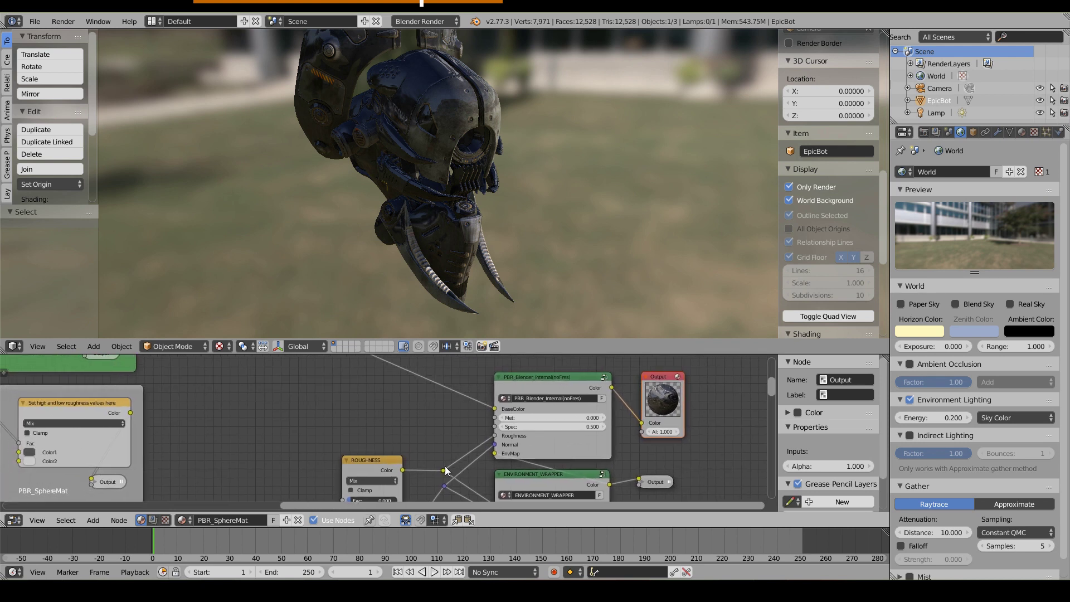
{"action": "scroll", "coordinate": [234, 434], "scroll_direction": "down", "scroll_amount": 2}
{"action": "middle_click_drag", "start_coordinate": [234, 433], "coordinate": [456, 468]}
{"action": "middle_click_drag", "start_coordinate": [372, 388], "coordinate": [401, 413]}
{"action": "scroll", "coordinate": [401, 414], "scroll_direction": "up", "scroll_amount": 3}
{"action": "left_click", "coordinate": [409, 387]}
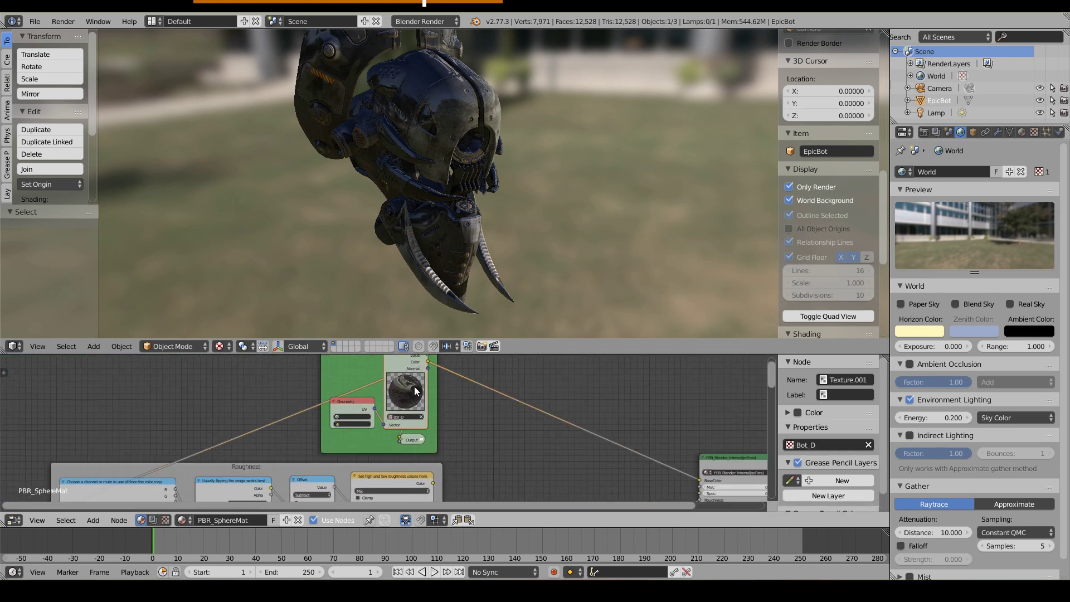
{"action": "scroll", "coordinate": [373, 407], "scroll_direction": "down", "scroll_amount": 1}
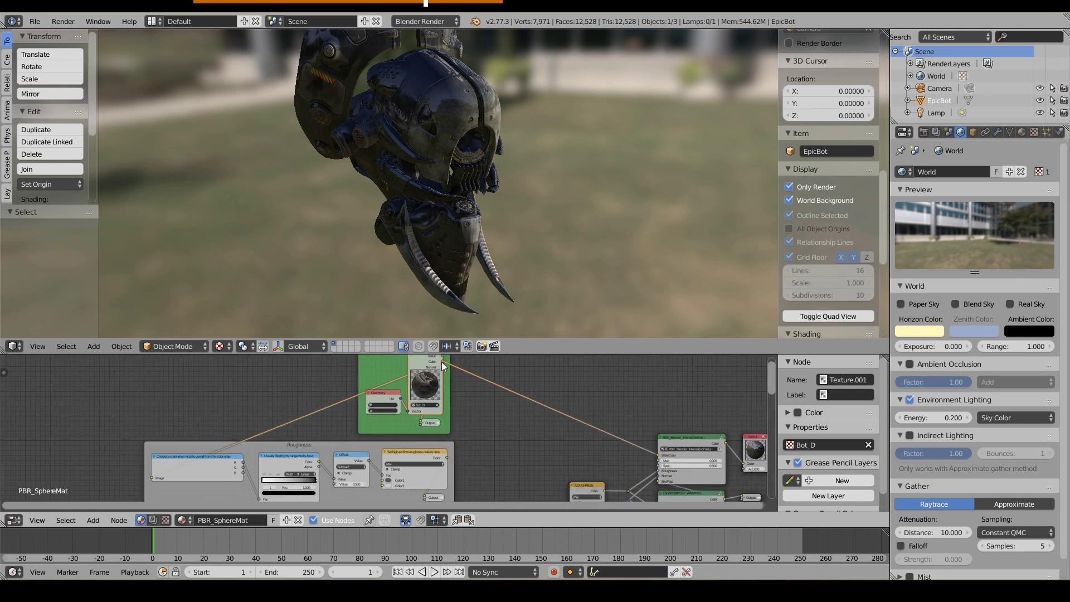
- Examine the Roughness frame's node chain, from the channel selection through the range flip and Offset to the high and low roughness mix
{"action": "middle_click_drag", "start_coordinate": [190, 447], "coordinate": [324, 437]}
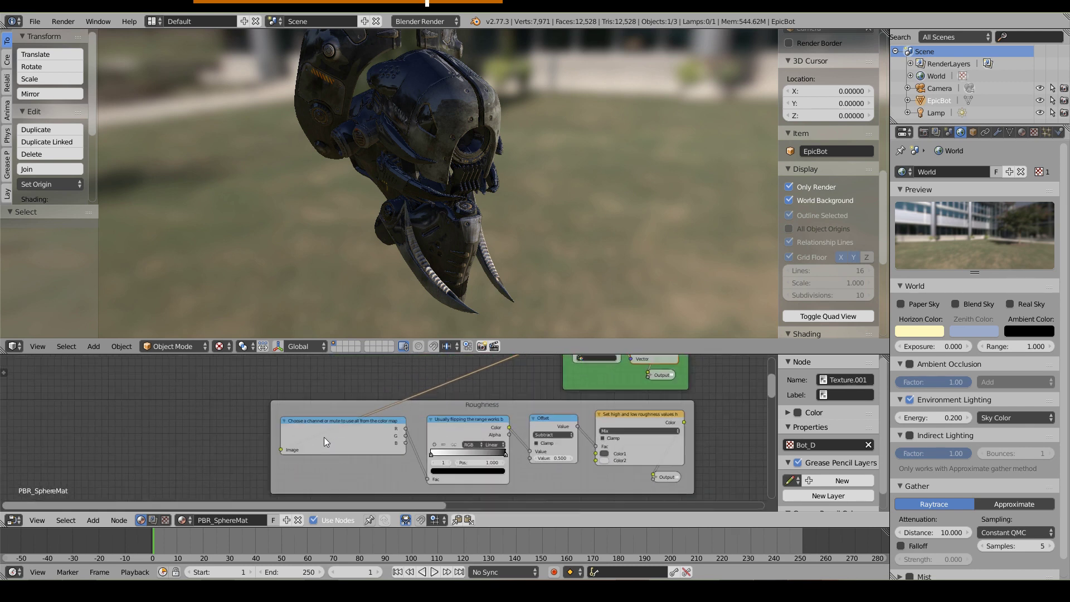
{"action": "scroll", "coordinate": [358, 440], "scroll_direction": "up", "scroll_amount": 3}
{"action": "left_click", "coordinate": [335, 435]}
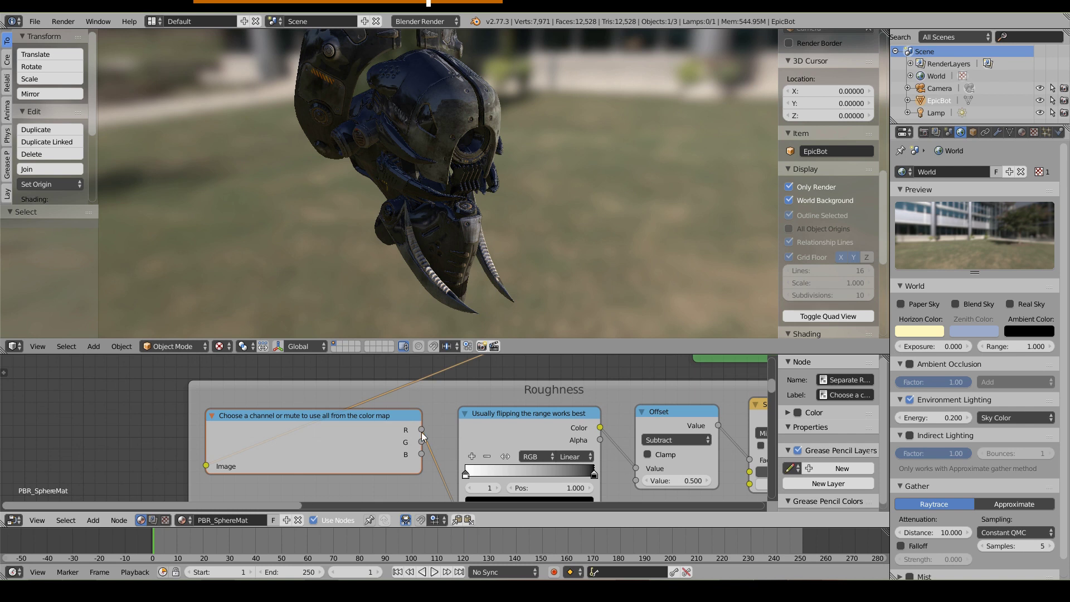
{"action": "scroll", "coordinate": [296, 434], "scroll_direction": "down", "scroll_amount": 1}
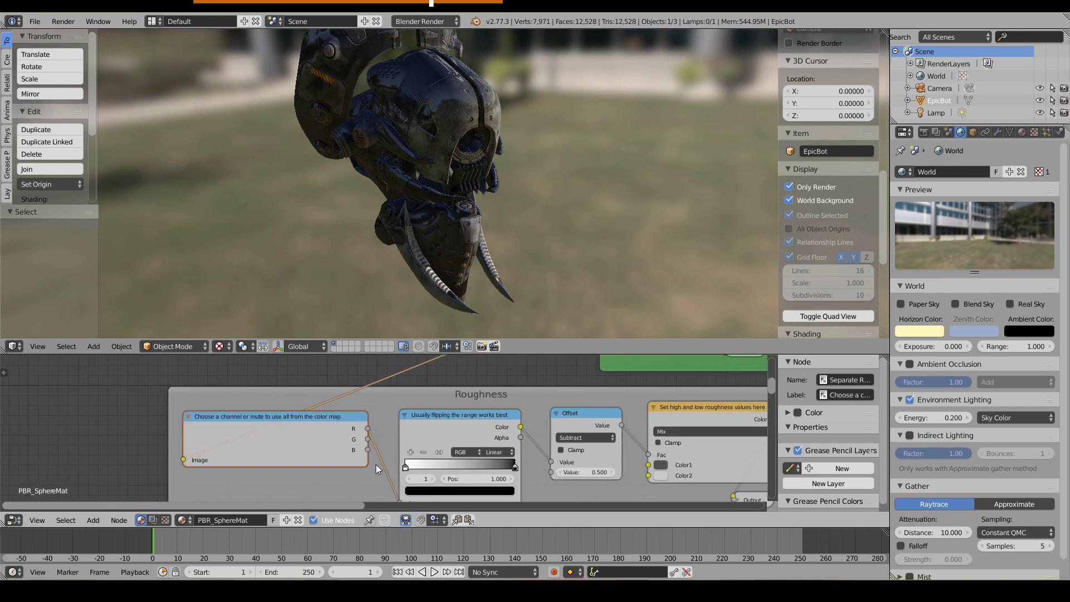
{"action": "scroll", "coordinate": [375, 464], "scroll_direction": "down", "scroll_amount": 5}
{"action": "middle_click_drag", "start_coordinate": [375, 463], "coordinate": [347, 455]}
{"action": "scroll", "coordinate": [344, 453], "scroll_direction": "up", "scroll_amount": 4}
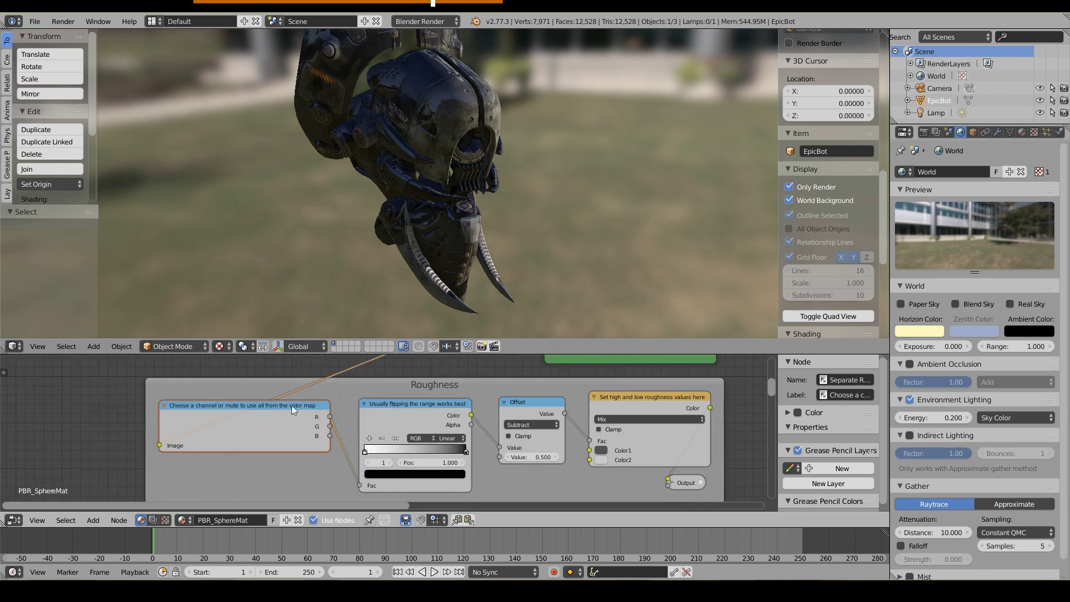
{"action": "scroll", "coordinate": [370, 451], "scroll_direction": "down", "scroll_amount": 2}
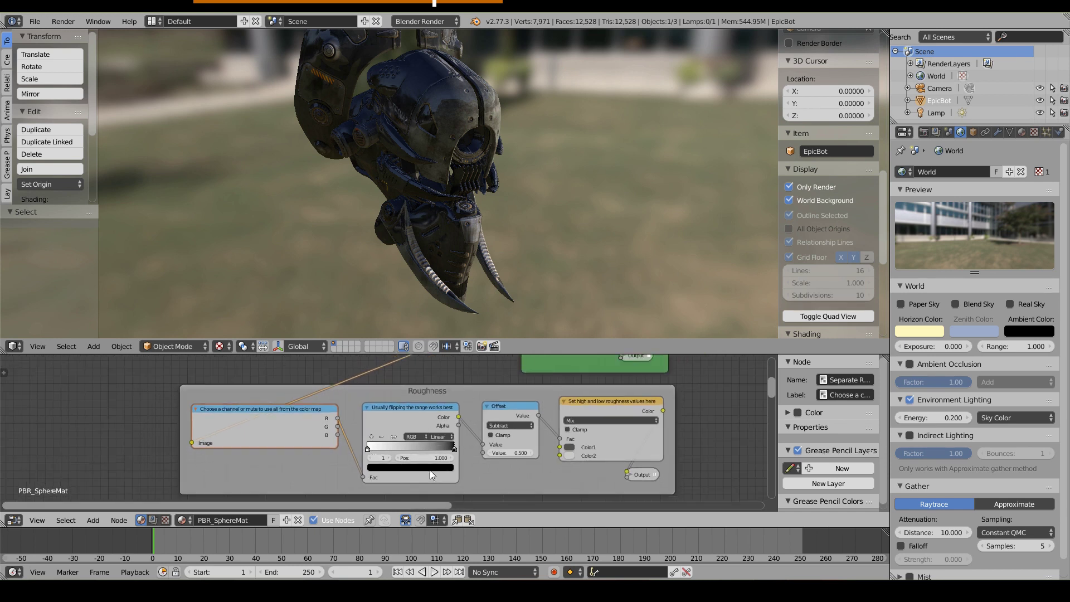
{"action": "middle_click_drag", "start_coordinate": [424, 471], "coordinate": [360, 479]}
{"action": "scroll", "coordinate": [377, 431], "scroll_direction": "down", "scroll_amount": 2}
{"action": "scroll", "coordinate": [454, 438], "scroll_direction": "up", "scroll_amount": 3}
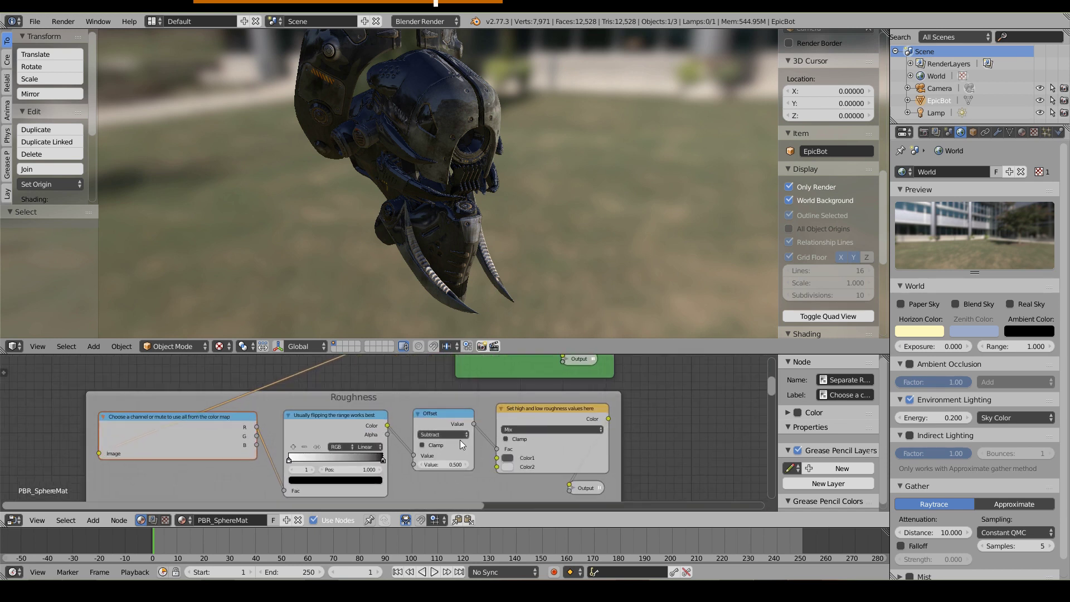
- Preview the Roughness frame's Output node on the model and try lowering the Offset node's value to 0.3
{"action": "left_click", "coordinate": [587, 490]}
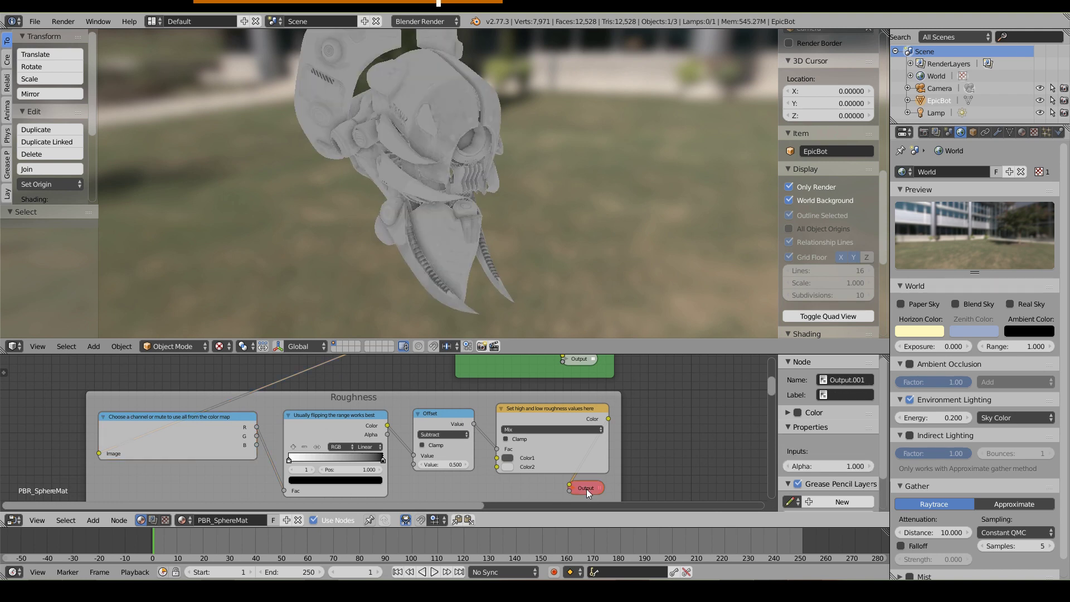
{"action": "middle_click_drag", "start_coordinate": [412, 120], "coordinate": [420, 162]}
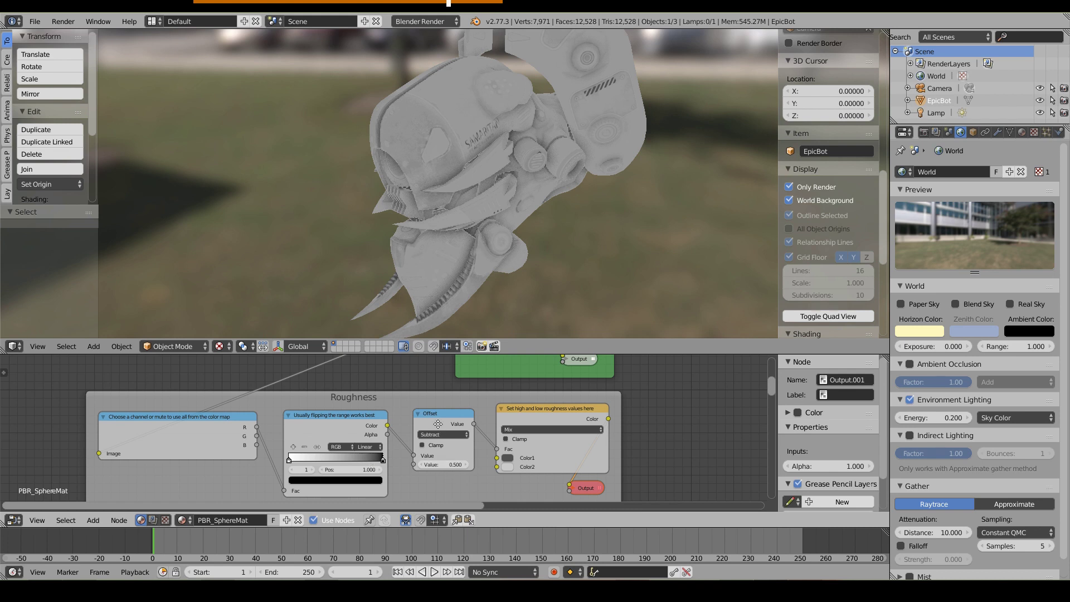
{"action": "middle_click_drag", "start_coordinate": [439, 423], "coordinate": [341, 428]}
{"action": "scroll", "coordinate": [345, 428], "scroll_direction": "up", "scroll_amount": 2}
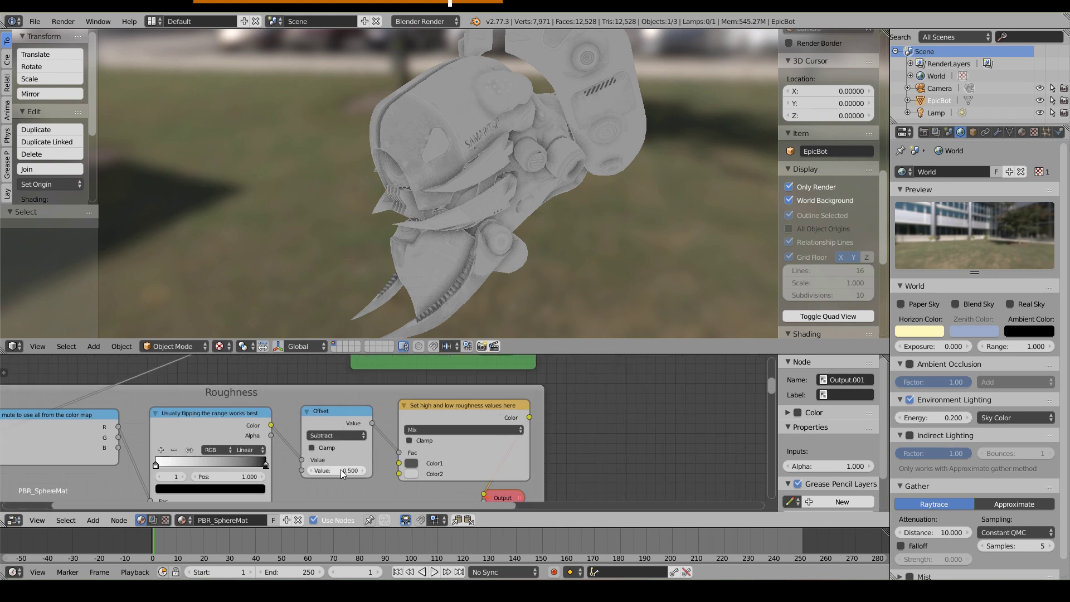
{"action": "left_click", "coordinate": [313, 470]}
{"action": "left_click", "coordinate": [313, 471]}
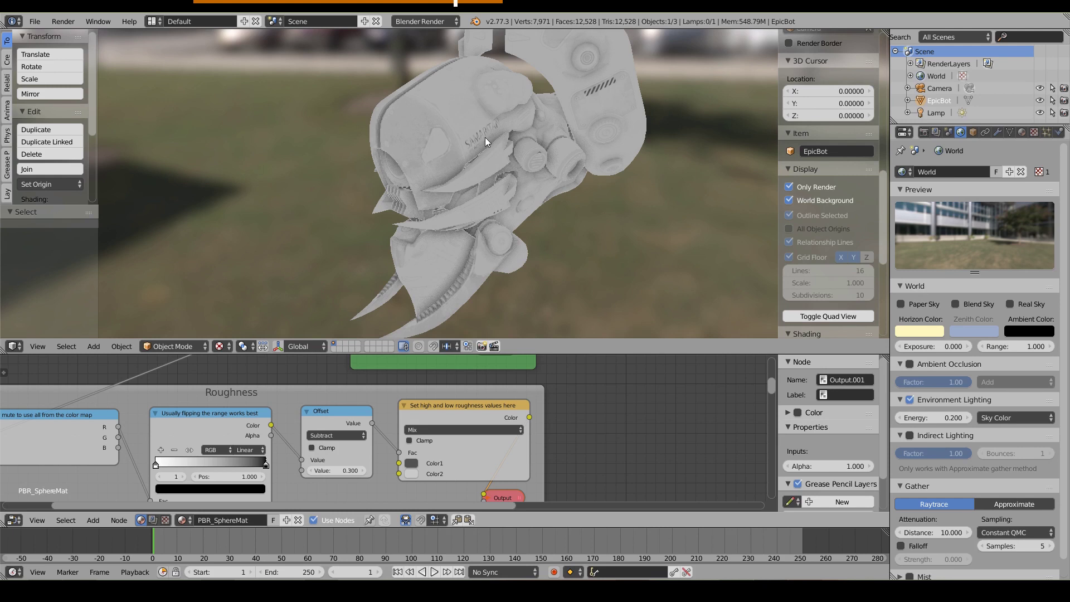
- Set the value of the Offset node in the Roughness frame to 0.7
{"action": "left_click", "coordinate": [360, 470]}
{"action": "left_click", "coordinate": [360, 470]}
{"action": "left_click", "coordinate": [360, 469]}
{"action": "left_click", "coordinate": [360, 470]}
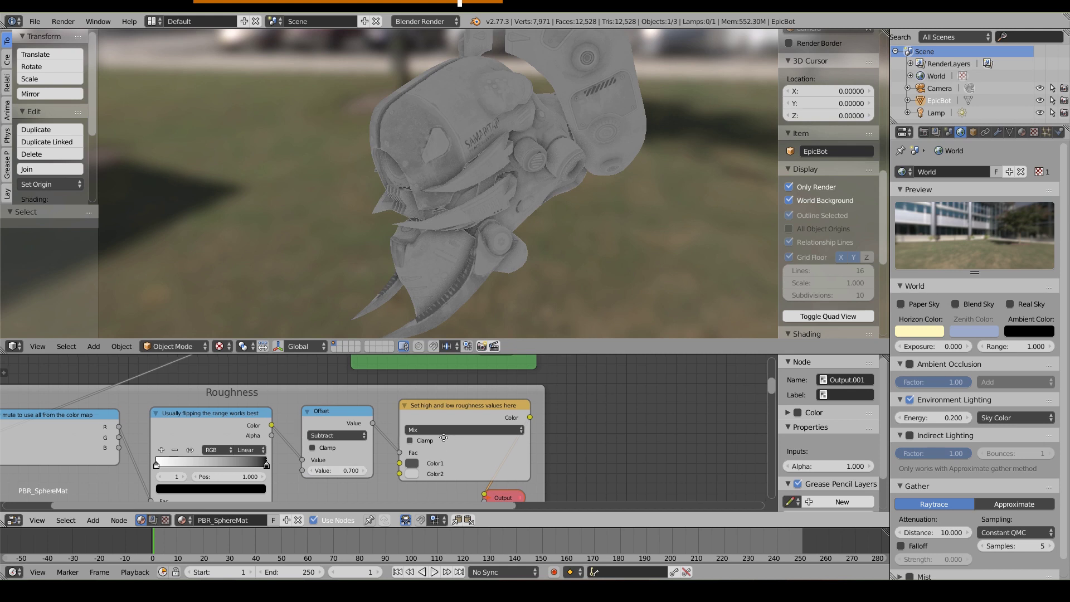
- Link the Color output of the high and low roughness mix node to the reroute feeding the shader and ENVIRONMENT_WRAPPER roughness inputs
{"action": "middle_click_drag", "start_coordinate": [445, 441], "coordinate": [404, 434]}
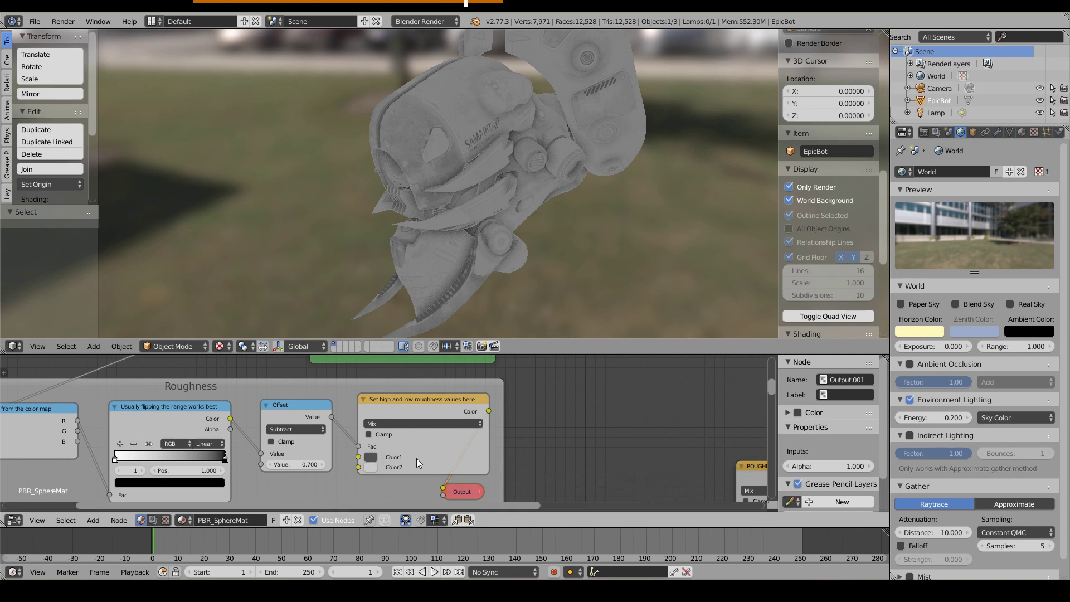
{"action": "scroll", "coordinate": [409, 461], "scroll_direction": "down", "scroll_amount": 5}
{"action": "middle_click_drag", "start_coordinate": [463, 450], "coordinate": [304, 433]}
{"action": "scroll", "coordinate": [327, 432], "scroll_direction": "down", "scroll_amount": 3}
{"action": "scroll", "coordinate": [309, 433], "scroll_direction": "up", "scroll_amount": 1}
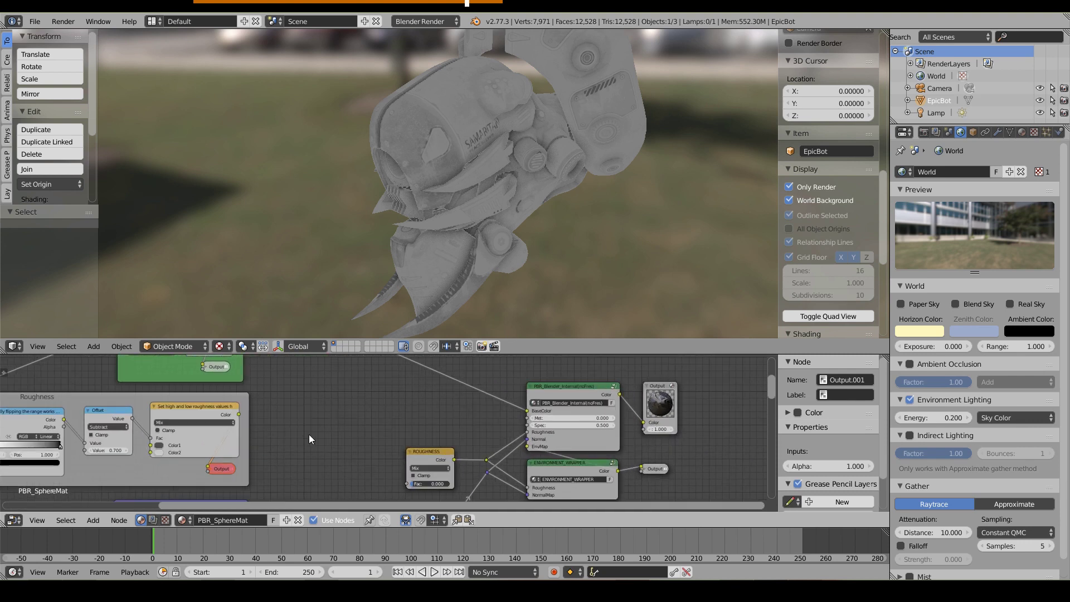
{"action": "left_click", "coordinate": [430, 450]}
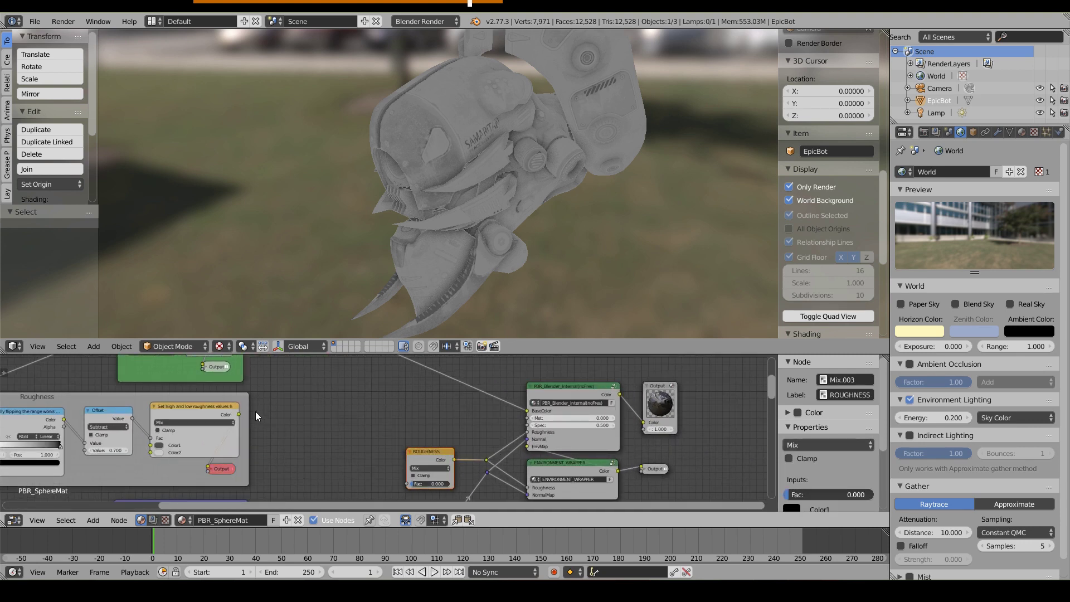
{"action": "left_click_drag", "start_coordinate": [239, 413], "coordinate": [488, 462]}
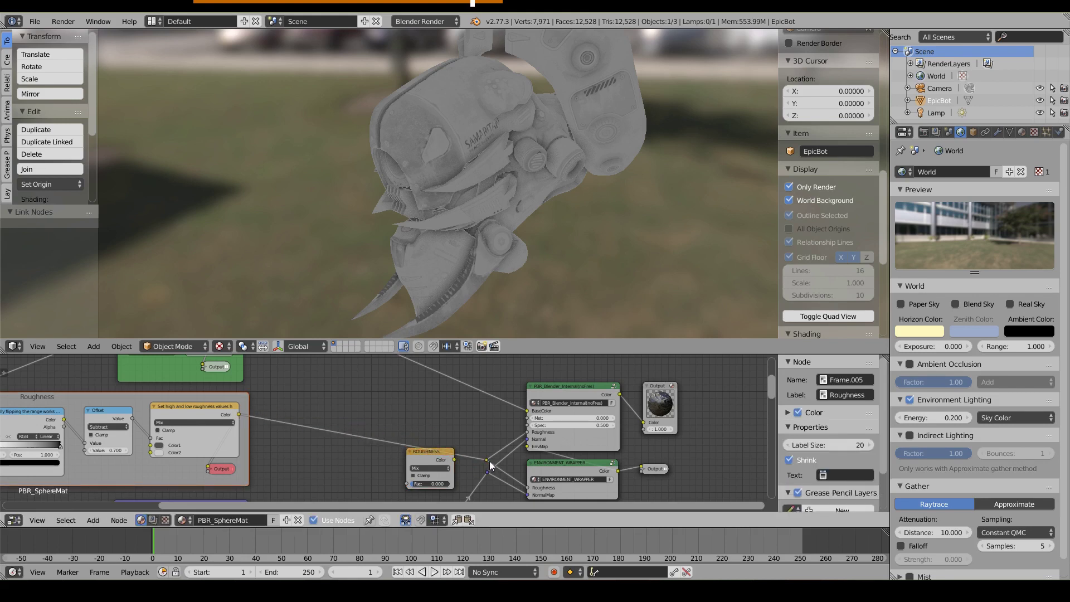
- Make the main Output node fed by PBR_Blender_Internal(noFres) the active output and view the shaded model up close
{"action": "scroll", "coordinate": [455, 440], "scroll_direction": "down", "scroll_amount": 2}
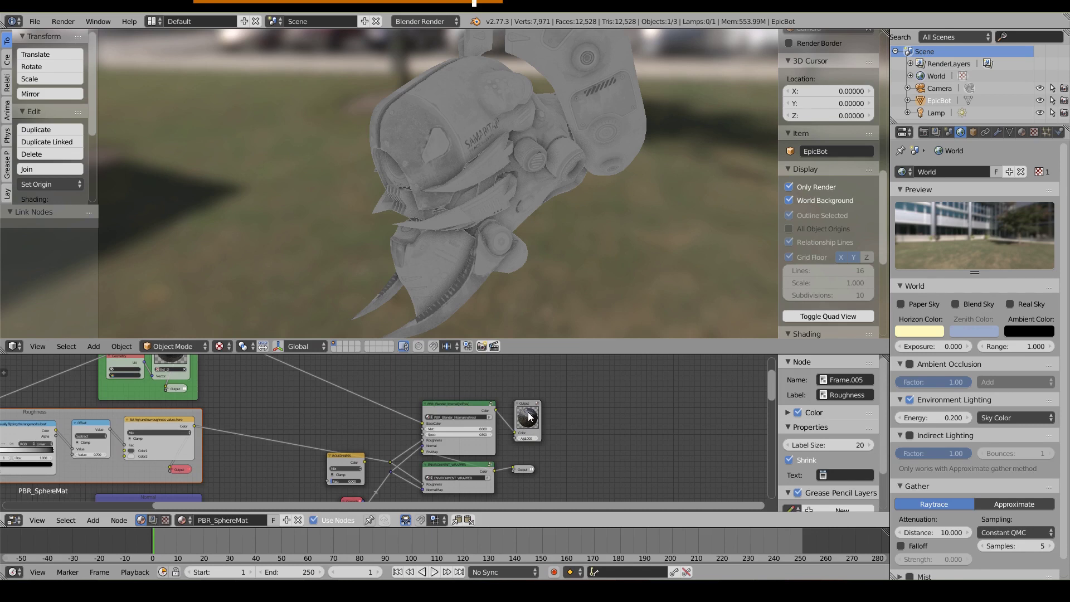
{"action": "left_click", "coordinate": [530, 417]}
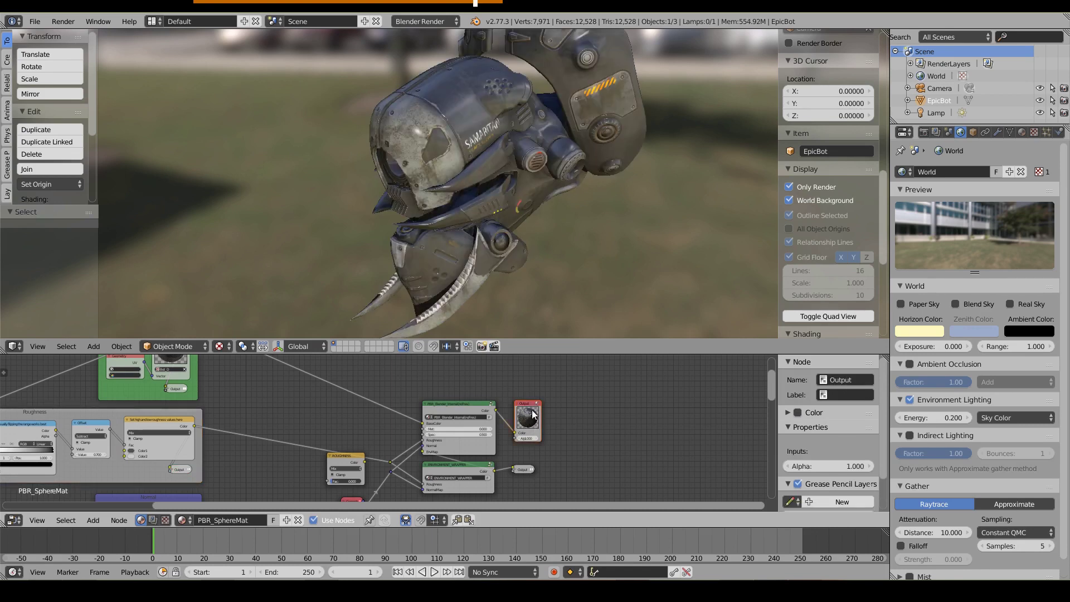
{"action": "middle_click_drag", "start_coordinate": [473, 185], "coordinate": [463, 206]}
{"action": "scroll", "coordinate": [445, 403], "scroll_direction": "up", "scroll_amount": 4}
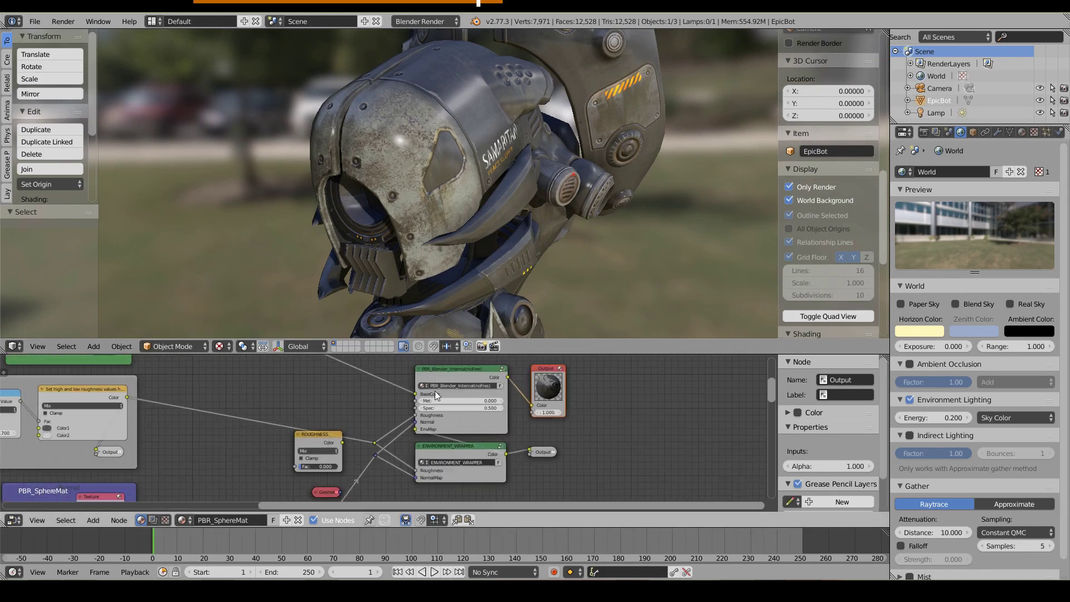
- Set the Met value of the PBR_Blender_Internal(noFres) node to 1 and check the metallic look on the model
{"action": "left_click", "coordinate": [473, 422]}
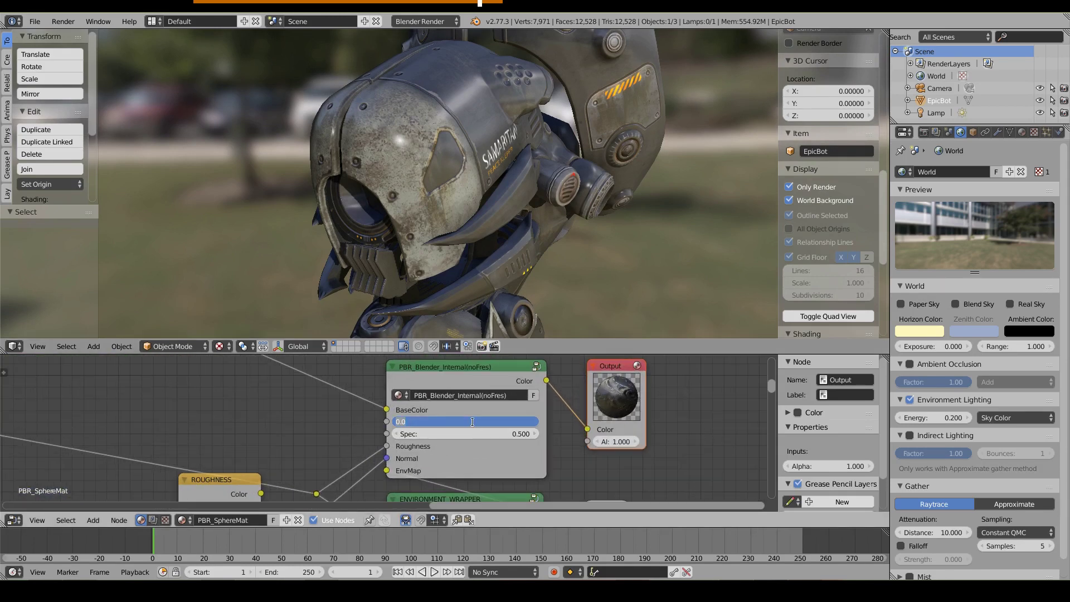
{"action": "type", "text": "1"}
{"action": "key", "text": "Return"}
{"action": "middle_click_drag", "start_coordinate": [452, 154], "coordinate": [490, 151]}
{"action": "middle_click_drag", "start_coordinate": [489, 152], "coordinate": [465, 148]}
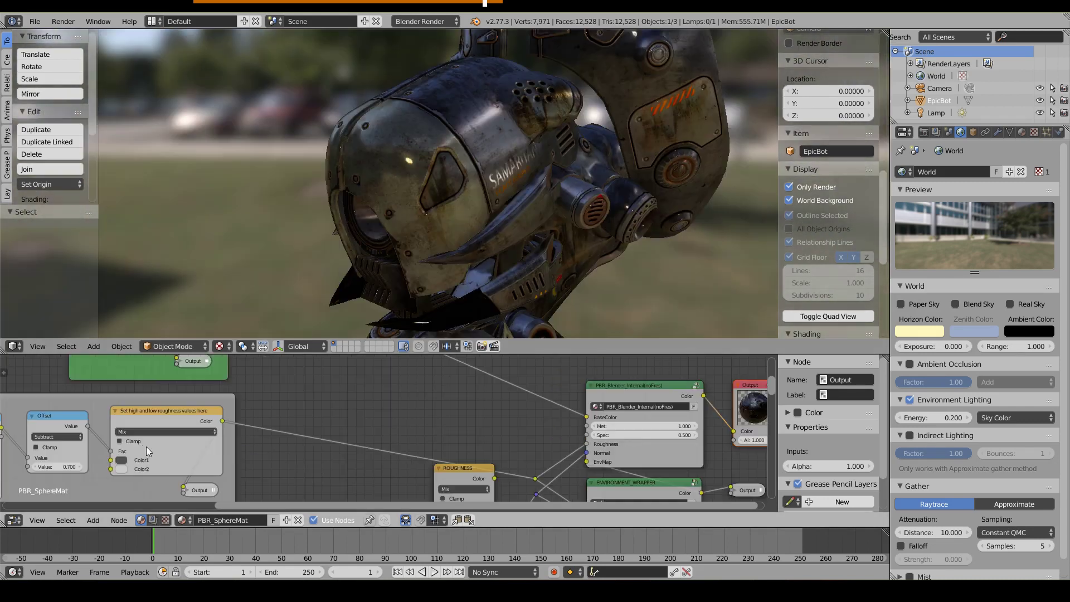
- Try a lower value on the Roughness frame's Offset node and return it to 0.7
{"action": "middle_click_drag", "start_coordinate": [84, 452], "coordinate": [280, 450]}
{"action": "scroll", "coordinate": [278, 451], "scroll_direction": "up", "scroll_amount": 3}
{"action": "left_click", "coordinate": [274, 452]}
{"action": "left_click", "coordinate": [275, 452]}
{"action": "left_click", "coordinate": [327, 453]}
{"action": "left_click", "coordinate": [328, 452]}
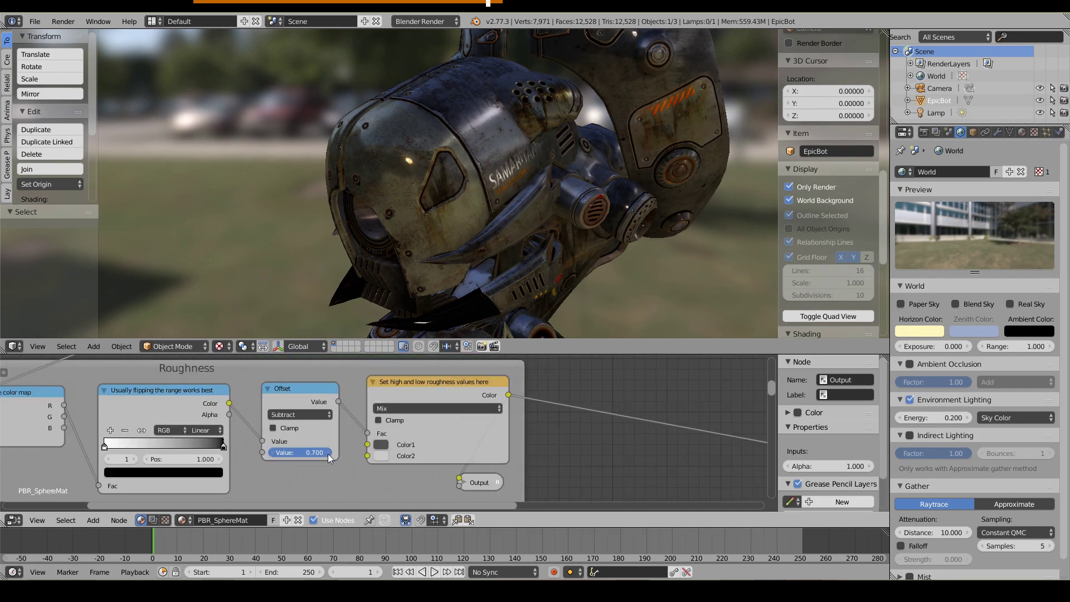
- Try 0.9 on the Roughness frame's Offset node, return it to 0.7 and view the whole model
{"action": "left_click", "coordinate": [328, 453]}
{"action": "left_click", "coordinate": [328, 453]}
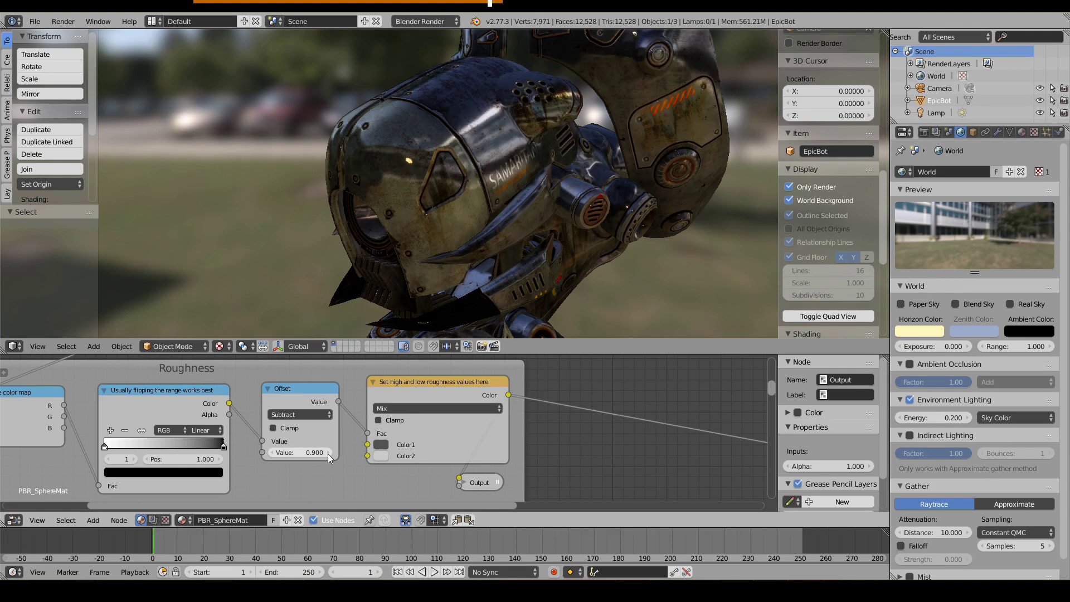
{"action": "left_click", "coordinate": [276, 454]}
{"action": "left_click", "coordinate": [277, 453]}
{"action": "middle_click_drag", "start_coordinate": [443, 233], "coordinate": [410, 182]}
{"action": "middle_click_drag", "start_coordinate": [446, 178], "coordinate": [480, 289]}
{"action": "scroll", "coordinate": [416, 203], "scroll_direction": "up", "scroll_amount": 2}
{"action": "scroll", "coordinate": [562, 387], "scroll_direction": "down", "scroll_amount": 2}
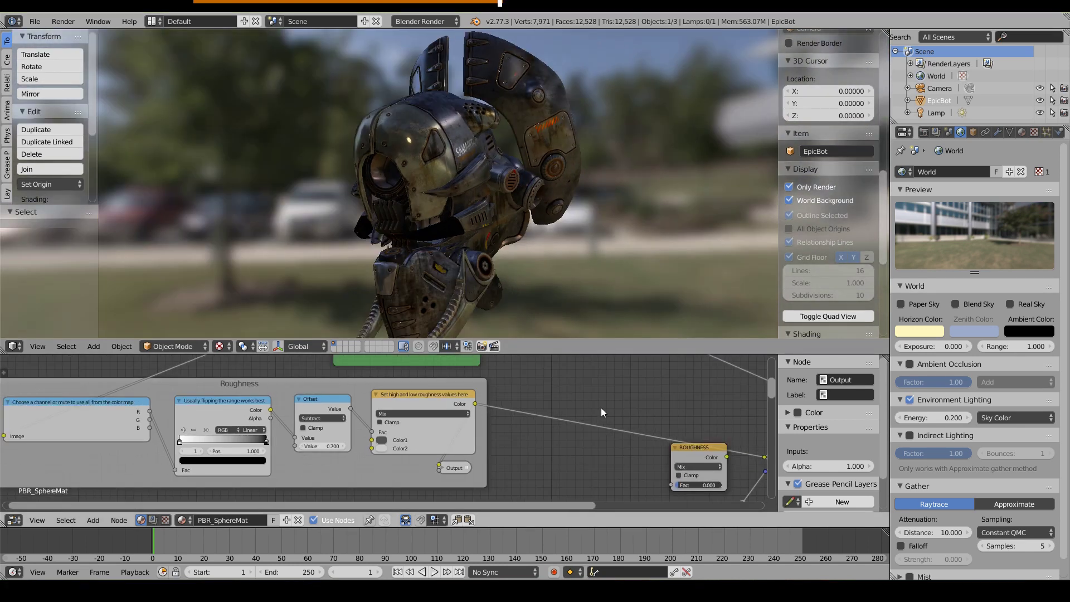
- Make the Output node fed by ENVIRONMENT_WRAPPER the active output and view the reflections on the model
{"action": "scroll", "coordinate": [668, 417], "scroll_direction": "down", "scroll_amount": 5}
{"action": "scroll", "coordinate": [604, 418], "scroll_direction": "up", "scroll_amount": 3}
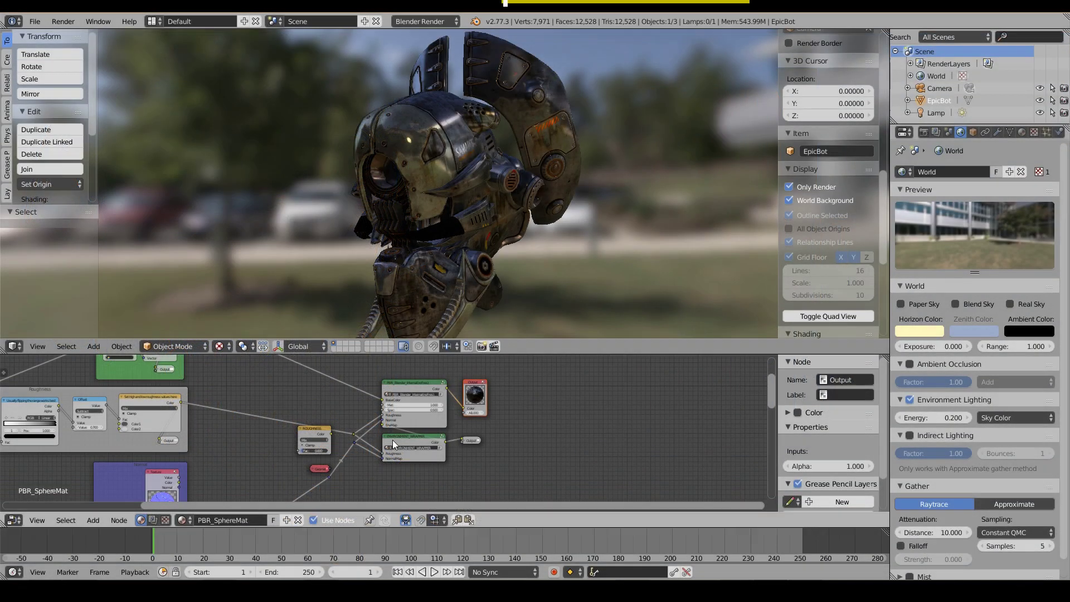
{"action": "scroll", "coordinate": [433, 453], "scroll_direction": "up", "scroll_amount": 3}
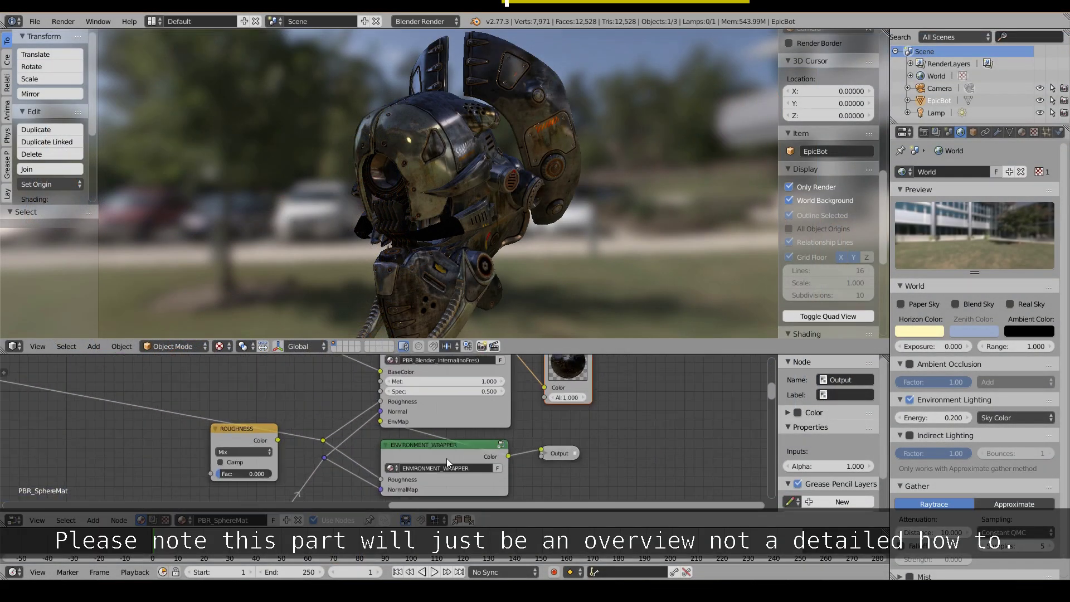
{"action": "middle_click_drag", "start_coordinate": [444, 457], "coordinate": [378, 417]}
{"action": "left_click", "coordinate": [416, 437]}
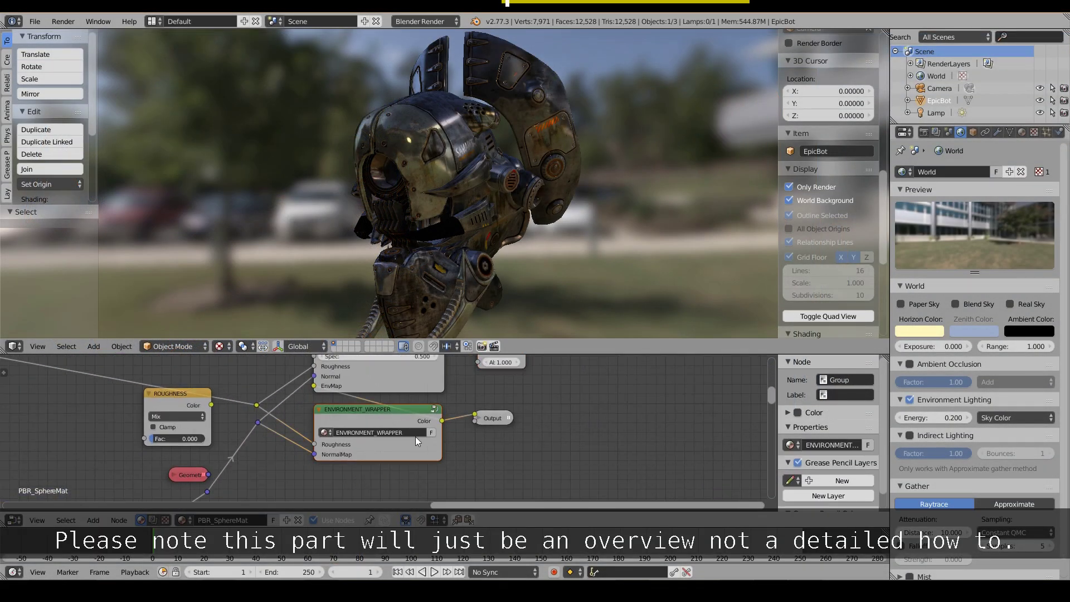
{"action": "left_click", "coordinate": [494, 418]}
{"action": "middle_click_drag", "start_coordinate": [444, 151], "coordinate": [392, 151]}
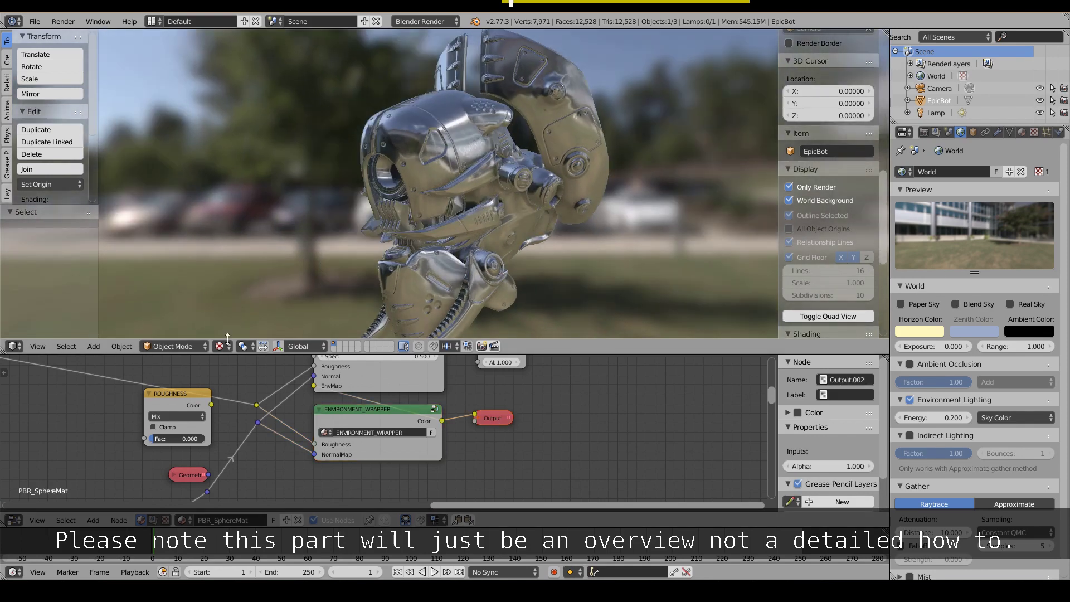
- Link the ROUGHNESS mix node's Color output to the roughness reroute and examine the reflections from several angles
{"action": "left_click_drag", "start_coordinate": [212, 405], "coordinate": [255, 405]}
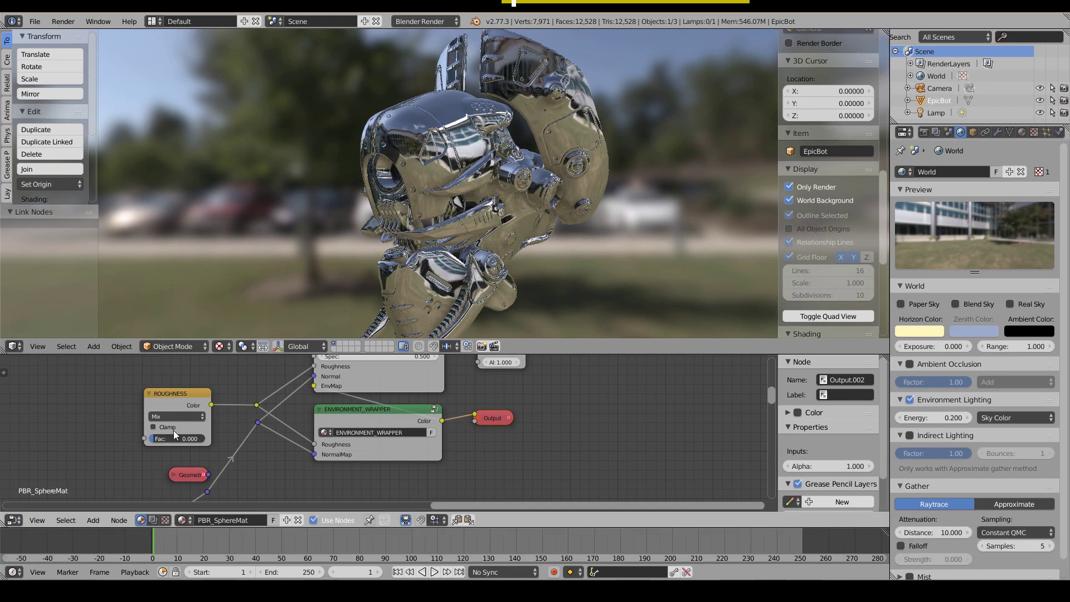
{"action": "left_click", "coordinate": [379, 417]}
{"action": "middle_click_drag", "start_coordinate": [427, 139], "coordinate": [349, 243]}
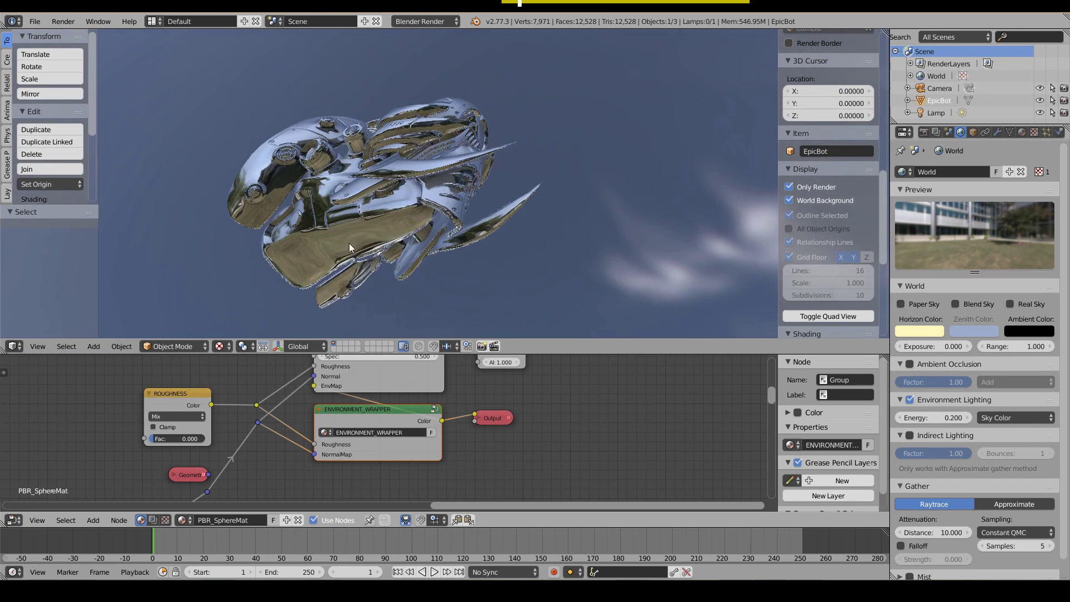
{"action": "middle_click_drag", "start_coordinate": [406, 129], "coordinate": [414, 174]}
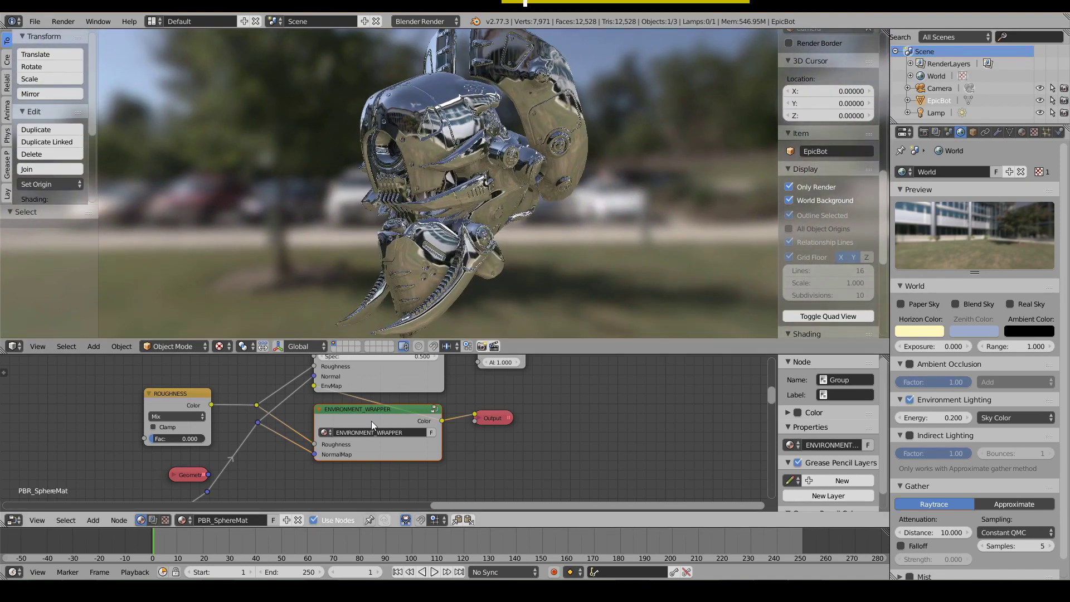
- Open the ENVIRONMENT_WRAPPER group in a maximized node editor and show its reflection and texture nodes
{"action": "key", "text": "Tab"}
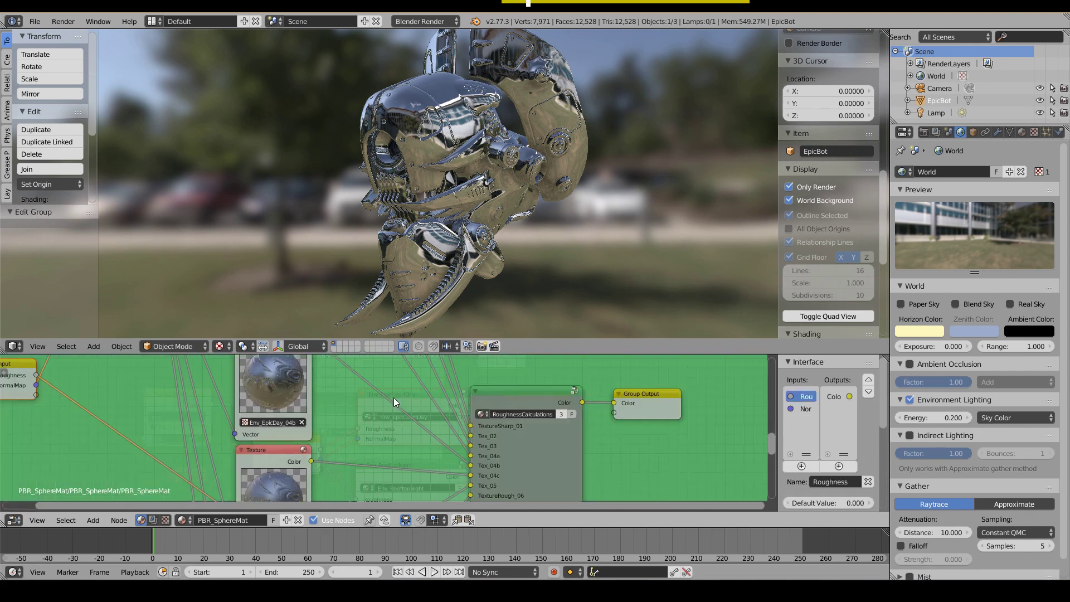
{"action": "key", "text": "shift+space"}
{"action": "scroll", "coordinate": [428, 340], "scroll_direction": "down", "scroll_amount": 5}
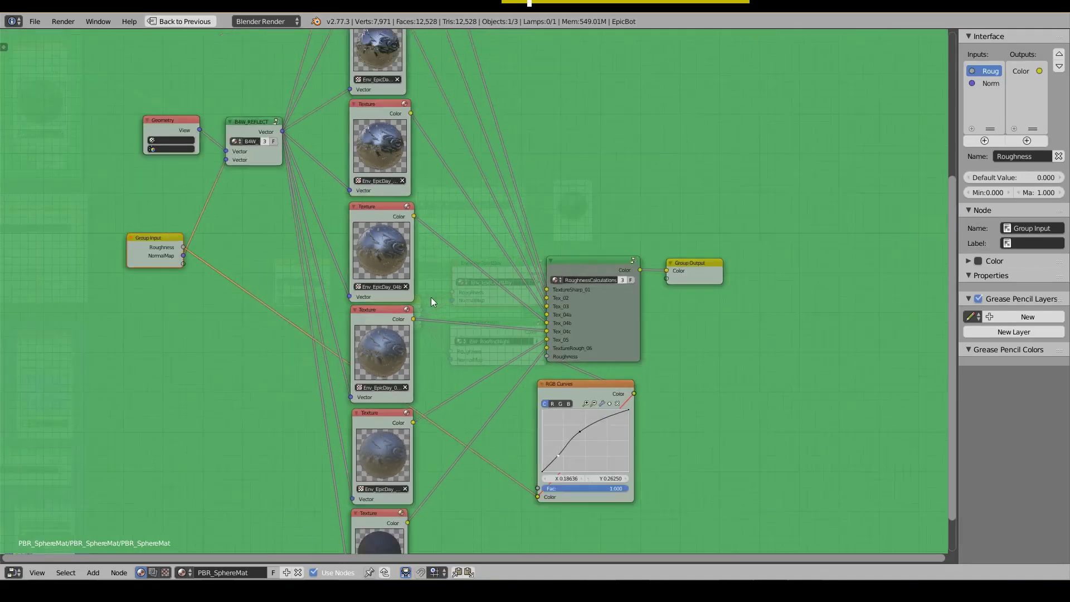
{"action": "middle_click_drag", "start_coordinate": [296, 268], "coordinate": [475, 358]}
{"action": "scroll", "coordinate": [490, 387], "scroll_direction": "up", "scroll_amount": 5}
{"action": "scroll", "coordinate": [453, 366], "scroll_direction": "up", "scroll_amount": 2}
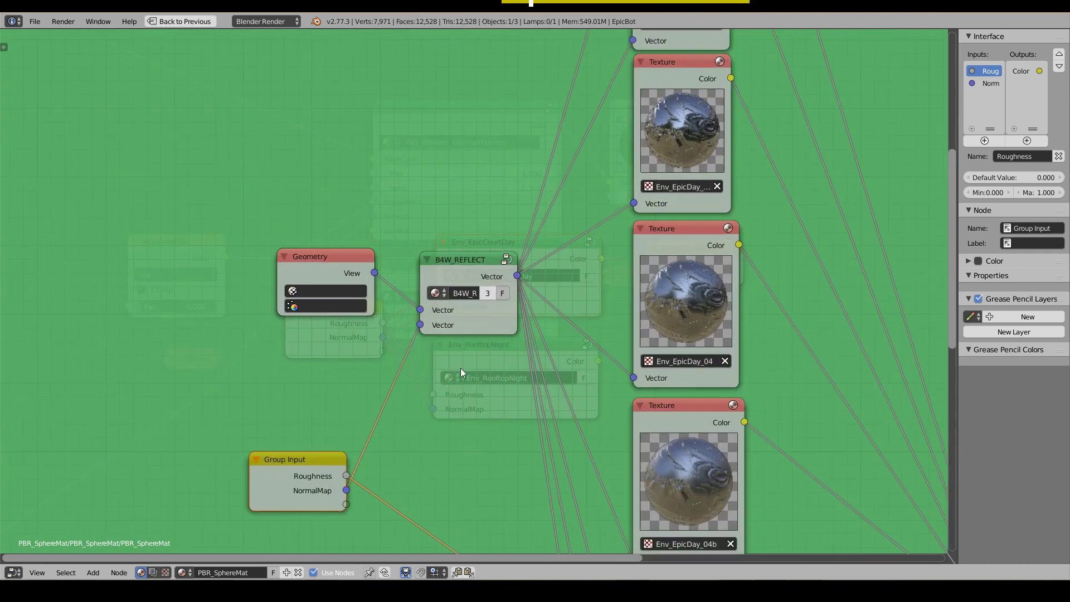
- Open the B4W_REFLECT group, examine its vector math nodes and return to the parent group
{"action": "left_click", "coordinate": [463, 274]}
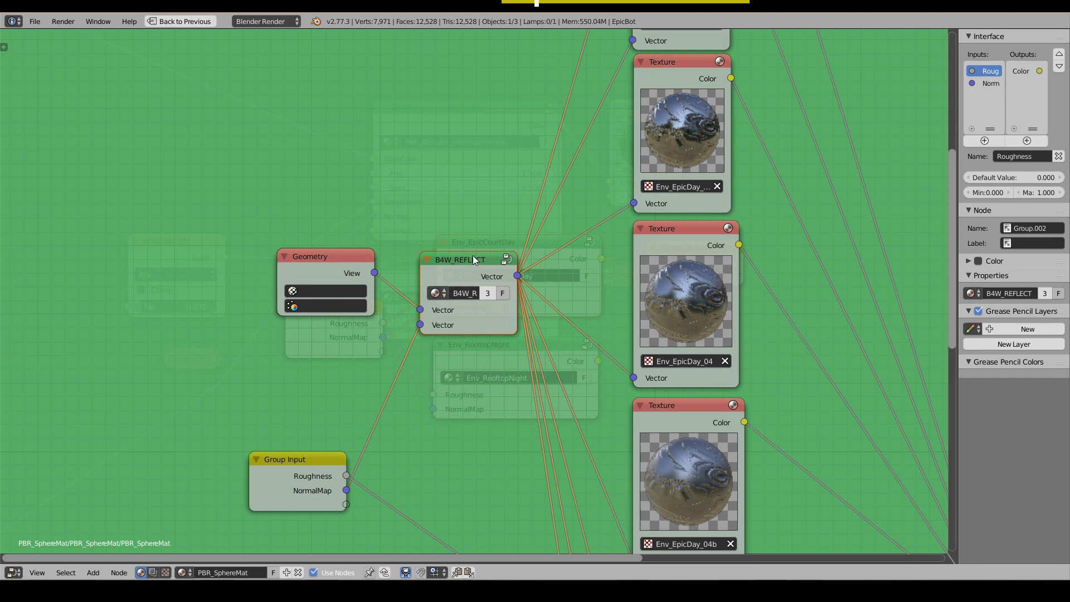
{"action": "key", "text": "Tab"}
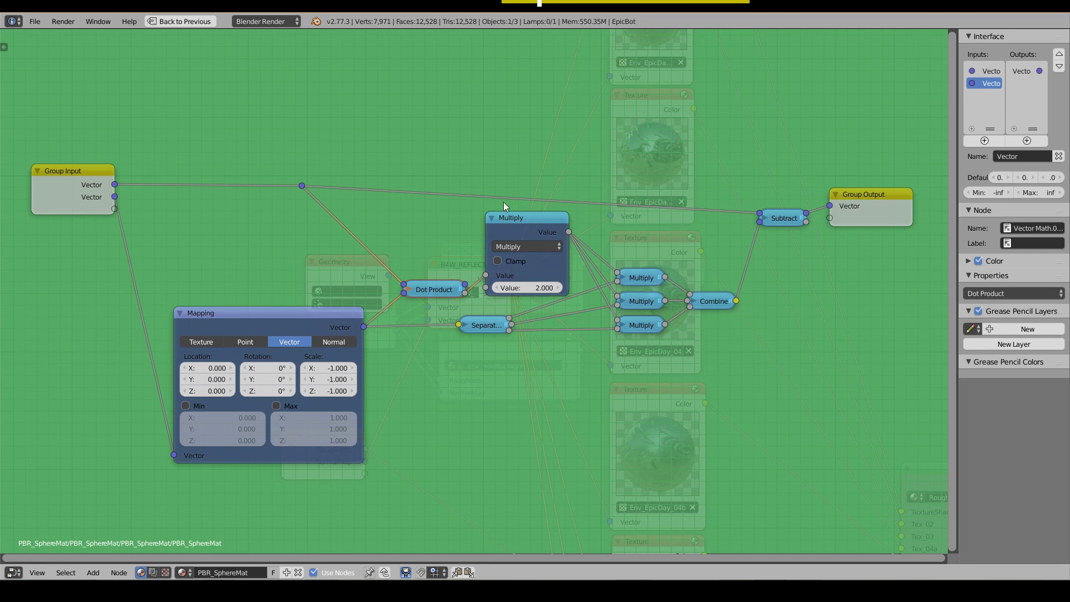
{"action": "left_click", "coordinate": [858, 214]}
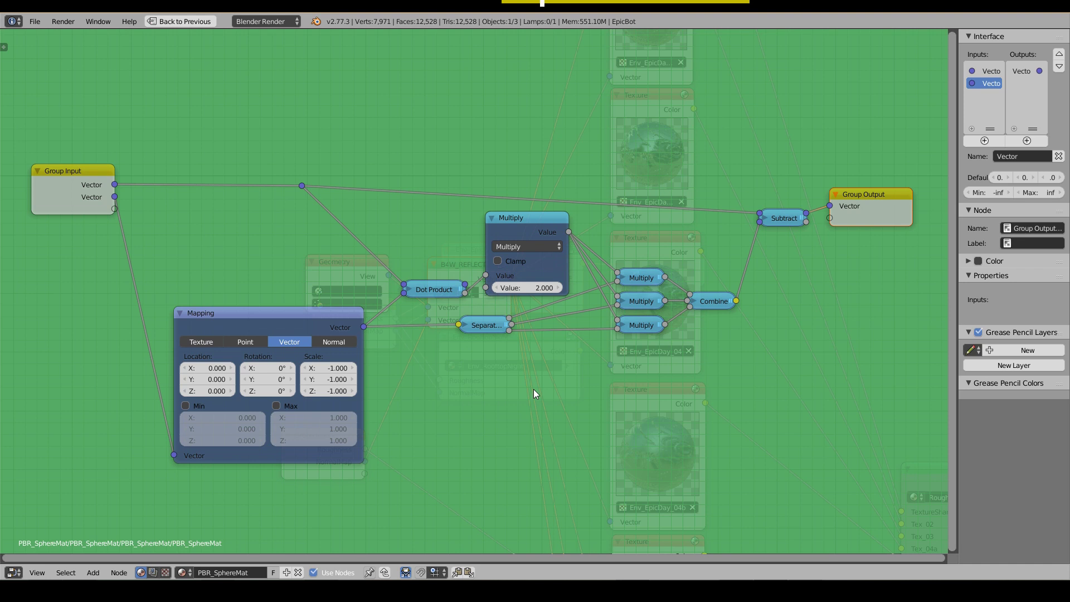
{"action": "key", "text": "Tab"}
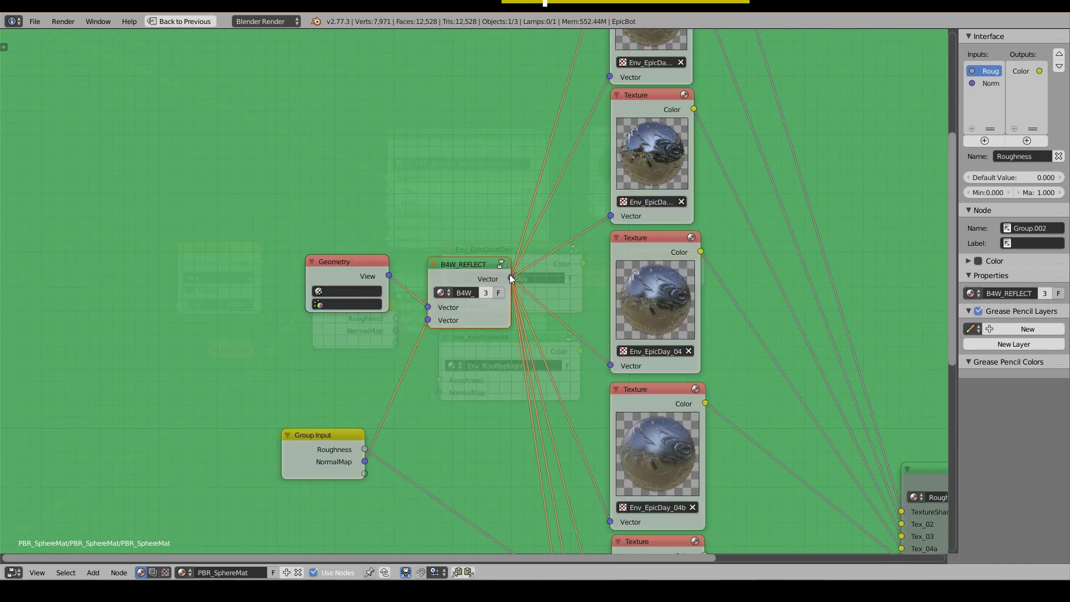
- Examine the Env_EpicDay texture nodes one by one, from 01_Sharp to 06_Rough
{"action": "scroll", "coordinate": [614, 190], "scroll_direction": "down", "scroll_amount": 5}
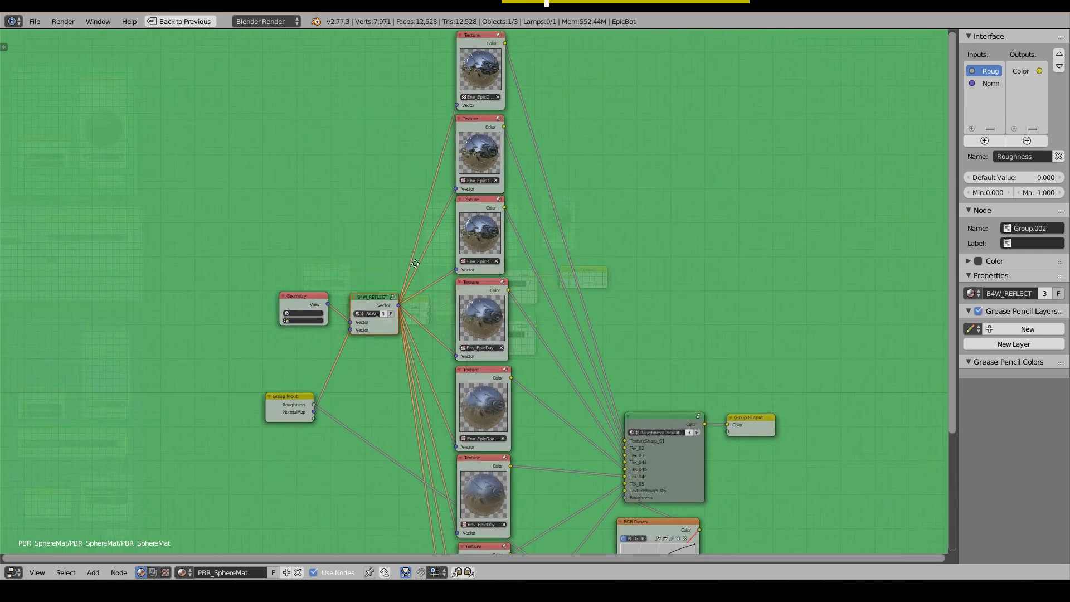
{"action": "left_click", "coordinate": [456, 112]}
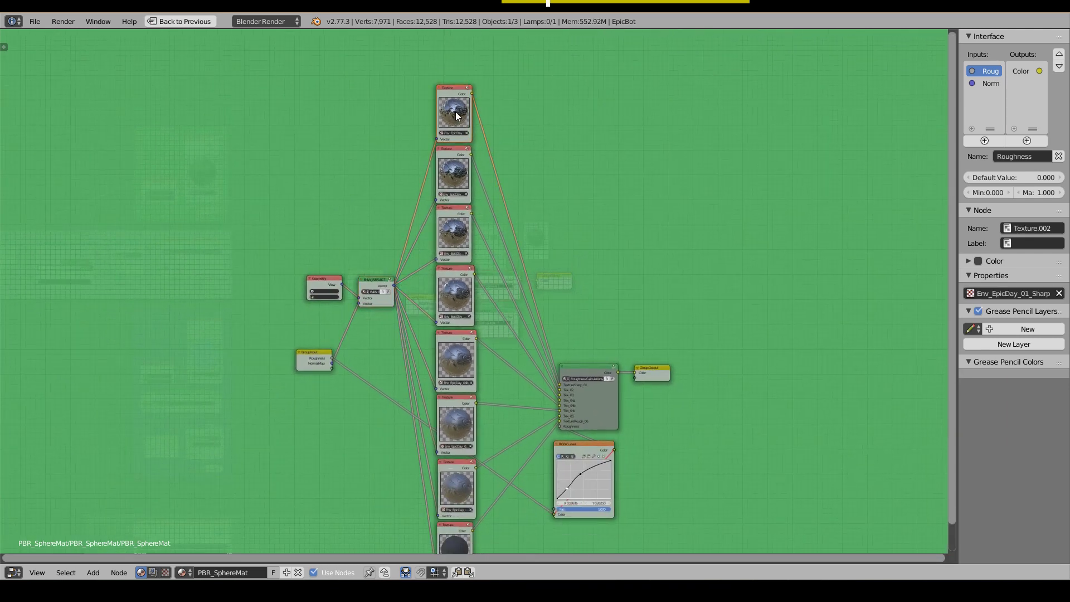
{"action": "left_click", "coordinate": [456, 172]}
{"action": "middle_click_drag", "start_coordinate": [455, 174], "coordinate": [443, 146]}
{"action": "left_click", "coordinate": [445, 198]}
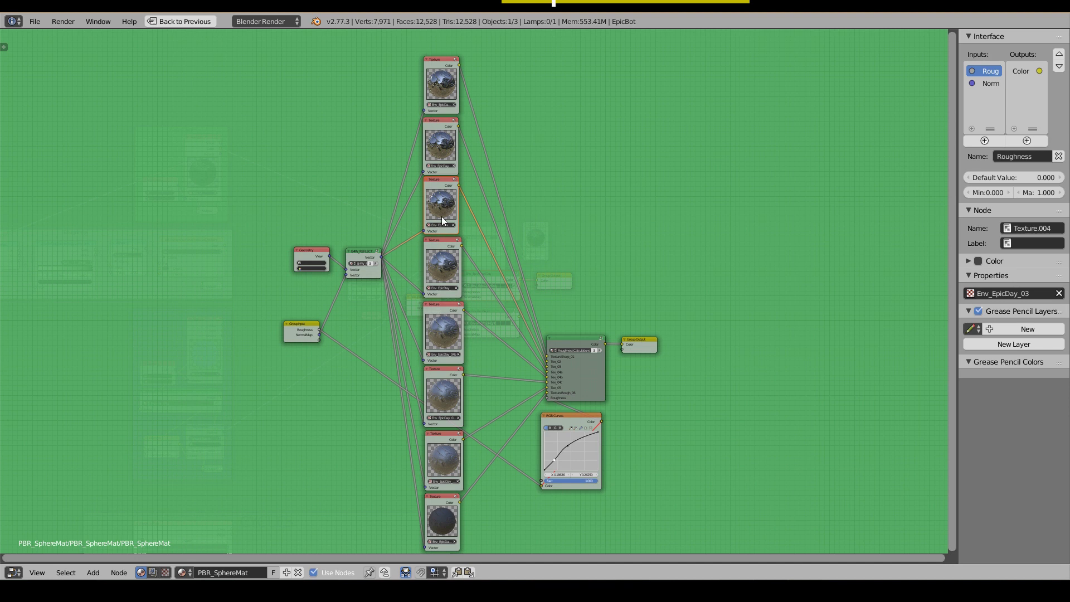
{"action": "left_click", "coordinate": [434, 262]}
{"action": "left_click", "coordinate": [440, 324]}
{"action": "left_click", "coordinate": [442, 393]}
{"action": "left_click", "coordinate": [445, 463]}
{"action": "left_click", "coordinate": [445, 508]}
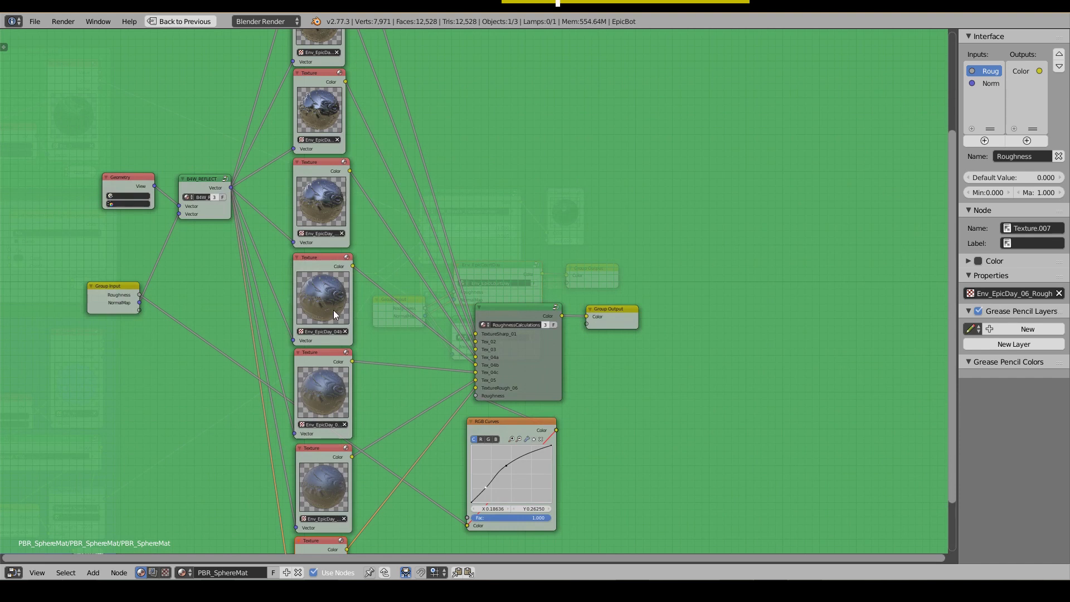
- Open the RoughnessCalculations group and bring its Group Input node into close view
{"action": "left_click", "coordinate": [512, 306]}
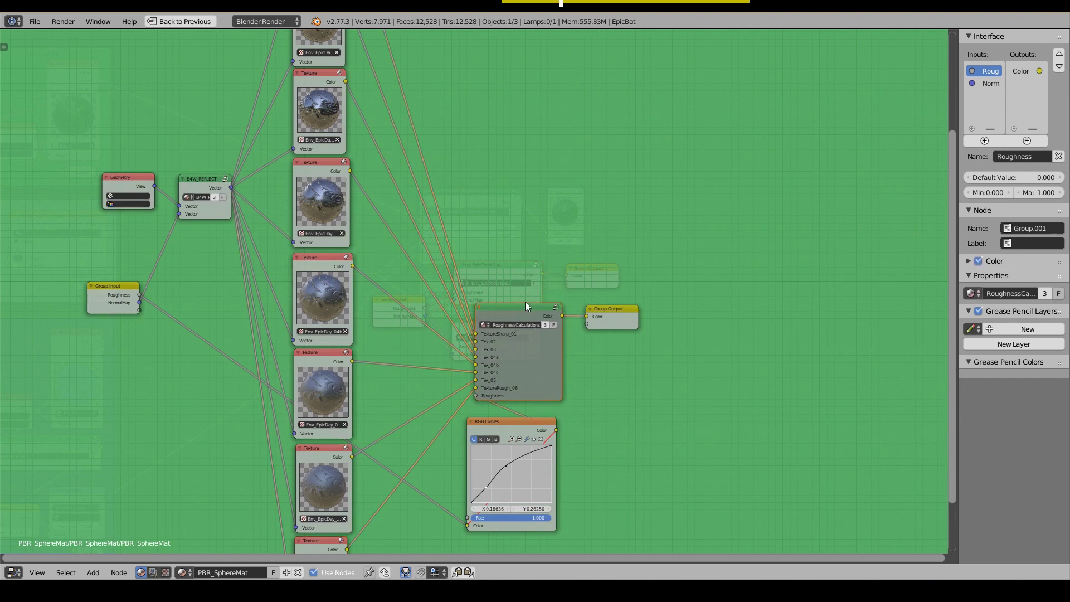
{"action": "key", "text": "Tab"}
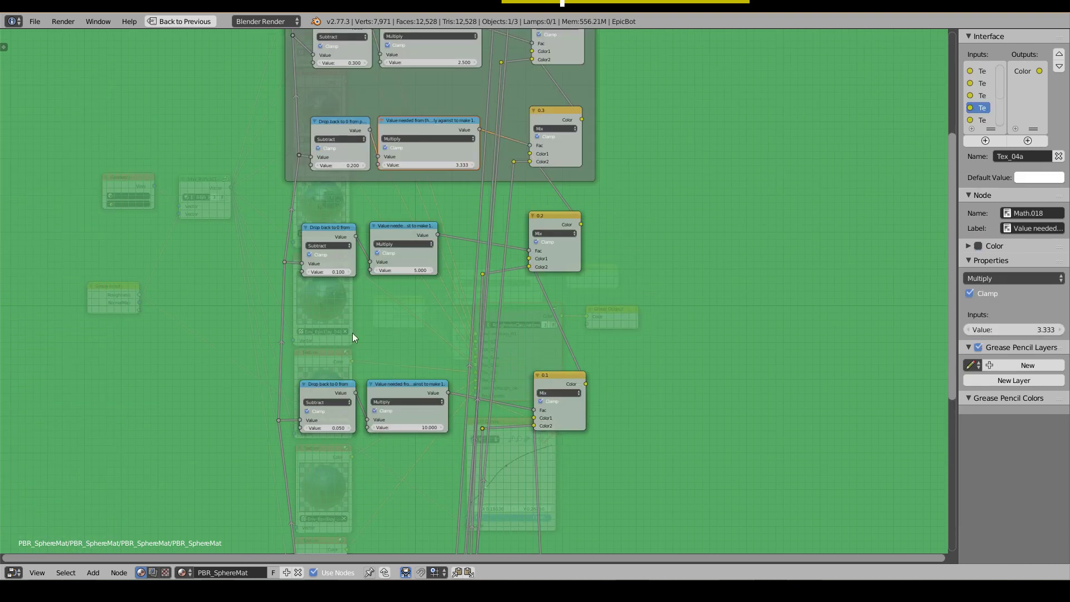
{"action": "key", "text": "Home"}
{"action": "scroll", "coordinate": [409, 426], "scroll_direction": "up", "scroll_amount": 4}
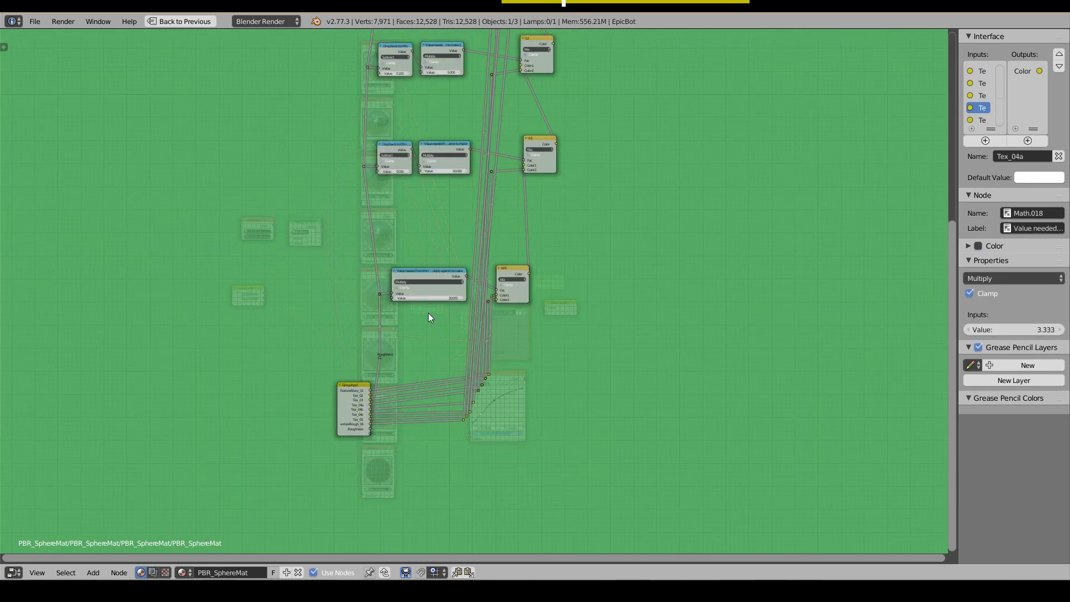
{"action": "scroll", "coordinate": [427, 333], "scroll_direction": "up", "scroll_amount": 5}
{"action": "middle_click_drag", "start_coordinate": [386, 380], "coordinate": [413, 371]}
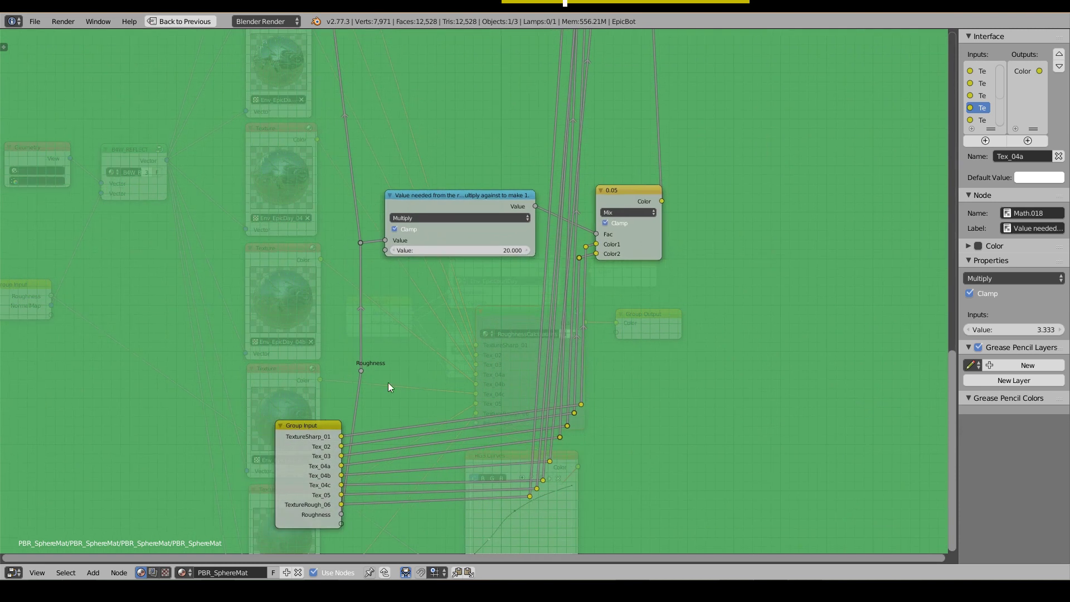
{"action": "scroll", "coordinate": [410, 377], "scroll_direction": "up", "scroll_amount": 1}
{"action": "middle_click_drag", "start_coordinate": [314, 523], "coordinate": [339, 481]}
- Trace the Roughness input through its reroute to the 20.000 Multiply node and the 0.05 Mix node
{"action": "left_click", "coordinate": [339, 499]}
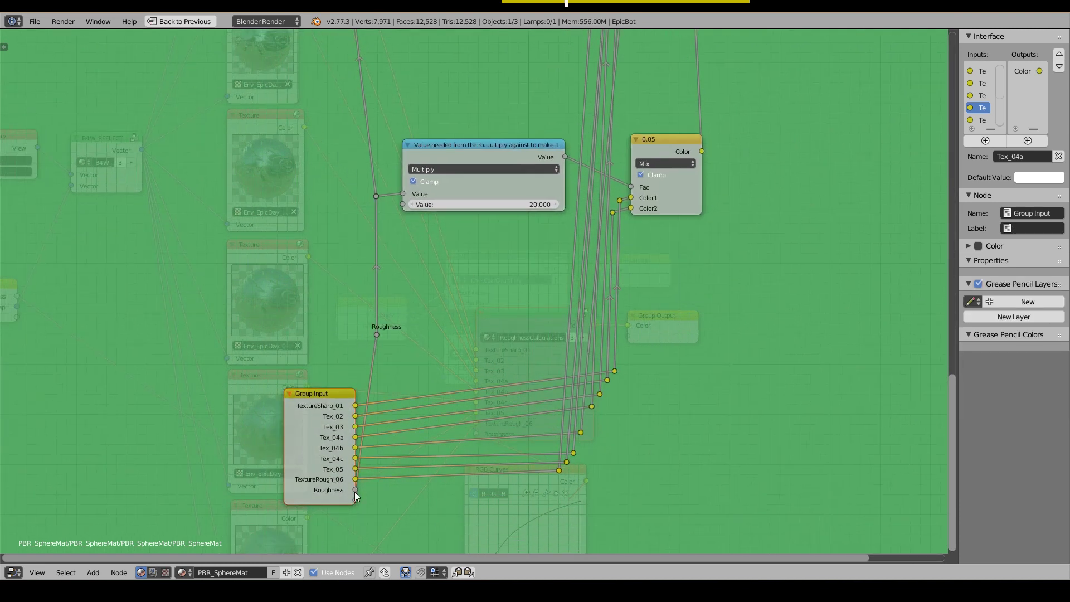
{"action": "left_click", "coordinate": [376, 335]}
{"action": "left_click", "coordinate": [477, 154]}
{"action": "scroll", "coordinate": [462, 201], "scroll_direction": "up", "scroll_amount": 2}
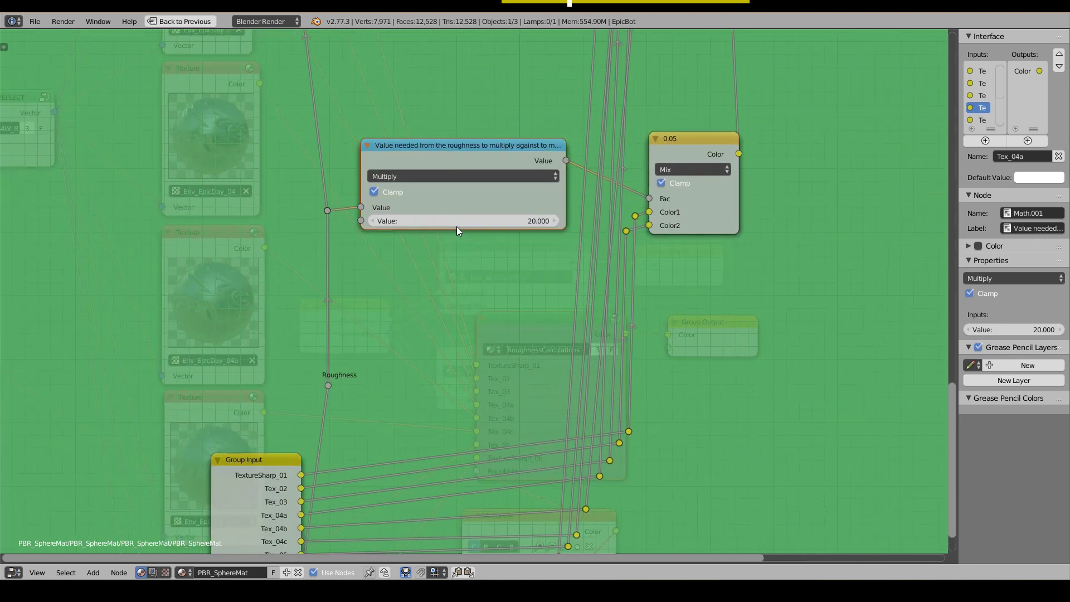
{"action": "scroll", "coordinate": [327, 259], "scroll_direction": "down", "scroll_amount": 3}
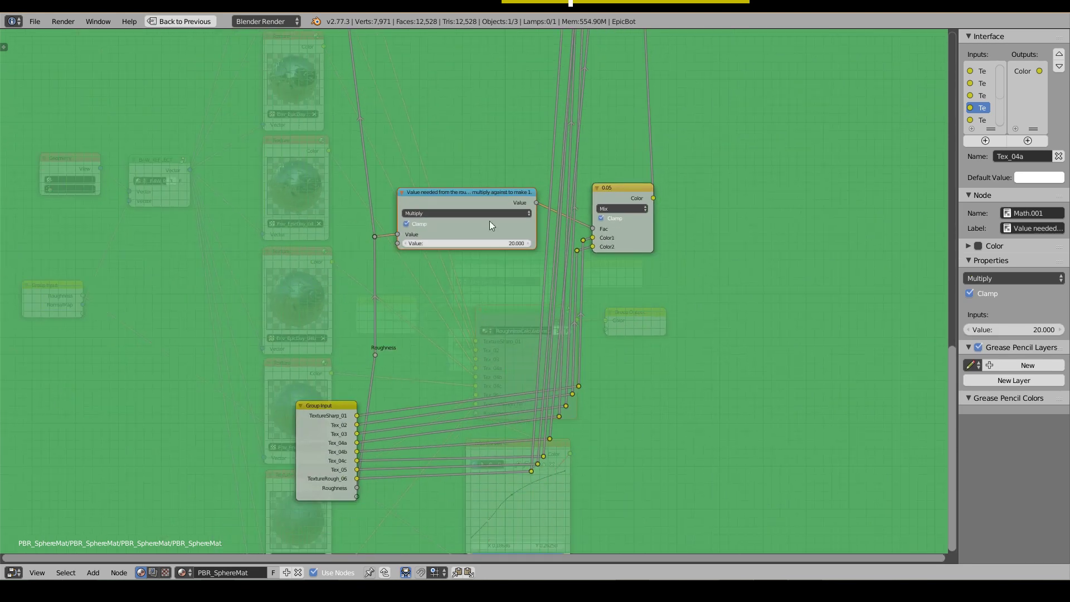
{"action": "left_click", "coordinate": [619, 196]}
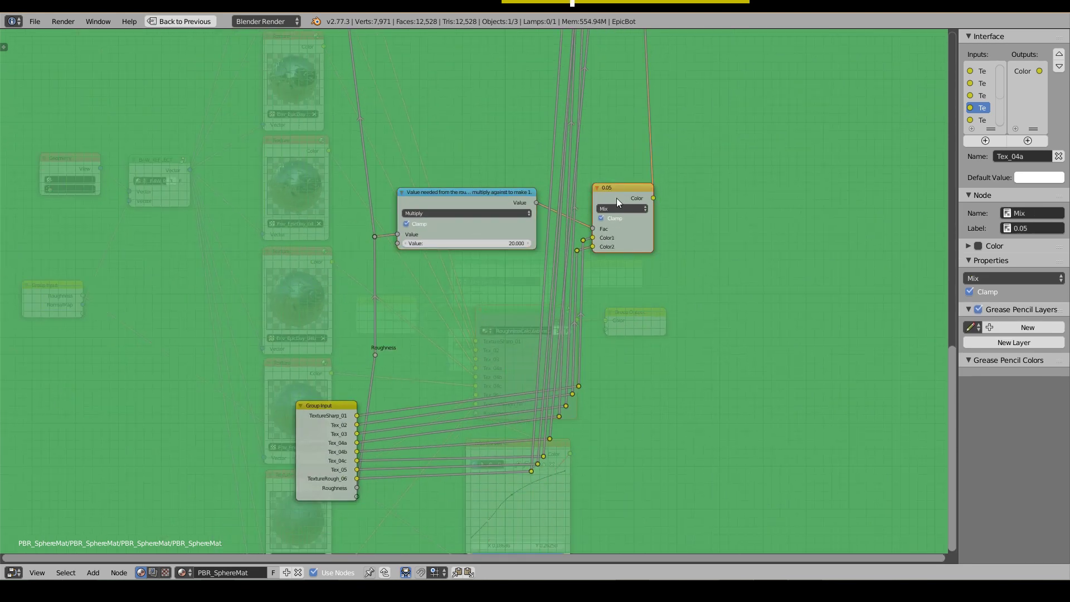
{"action": "scroll", "coordinate": [557, 248], "scroll_direction": "up", "scroll_amount": 1}
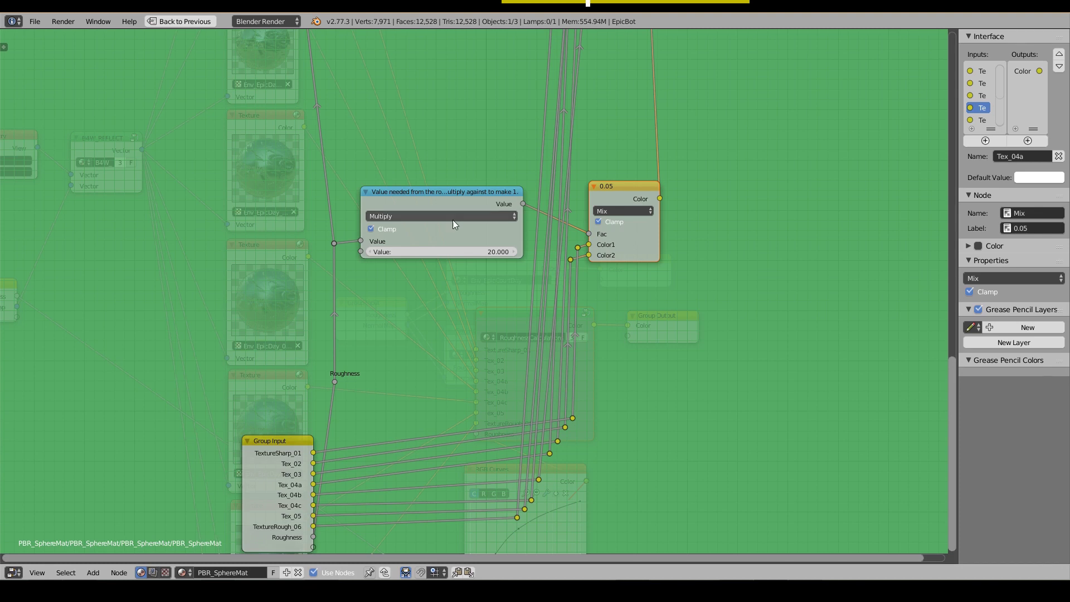
- Examine the chain of Subtract, Multiply and Mix nodes from the 0.05 mix up to the Group Output
{"action": "scroll", "coordinate": [449, 186], "scroll_direction": "down", "scroll_amount": 1}
{"action": "middle_click_drag", "start_coordinate": [449, 186], "coordinate": [448, 439]}
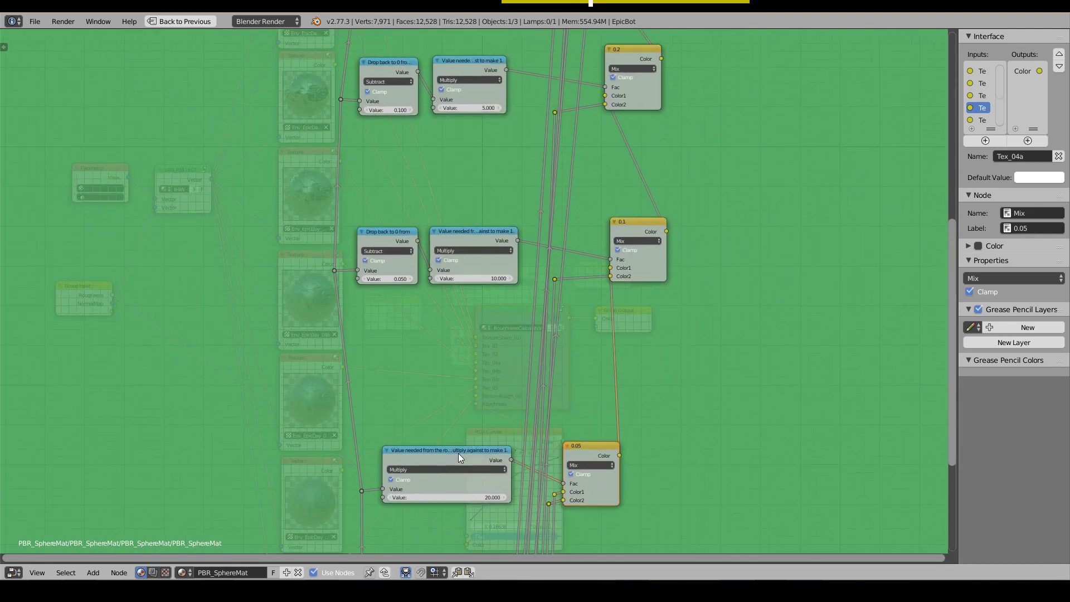
{"action": "scroll", "coordinate": [453, 447], "scroll_direction": "up", "scroll_amount": 1}
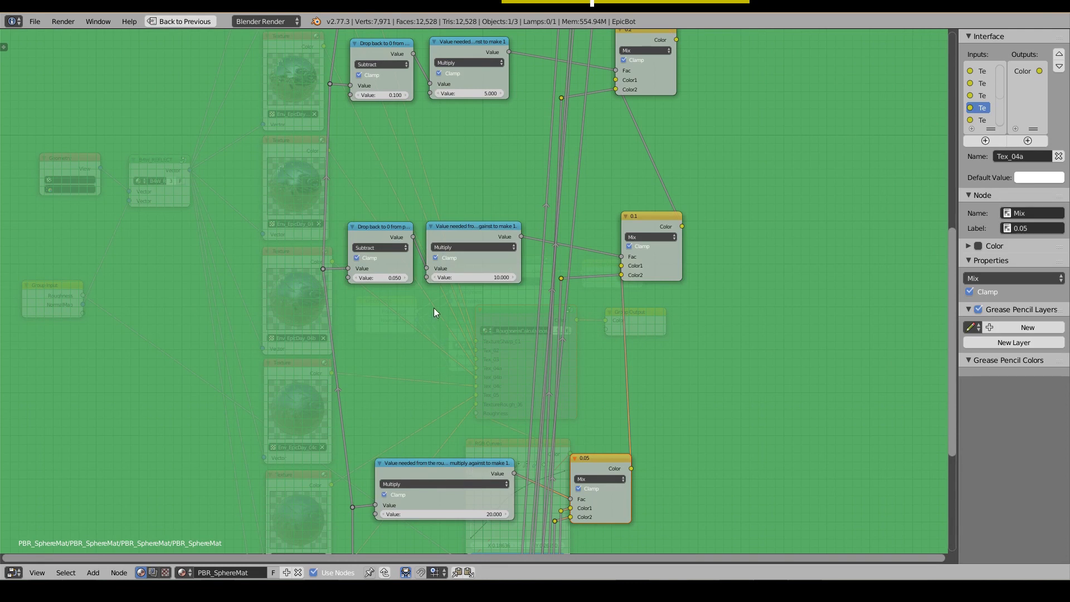
{"action": "middle_click_drag", "start_coordinate": [434, 309], "coordinate": [433, 335]}
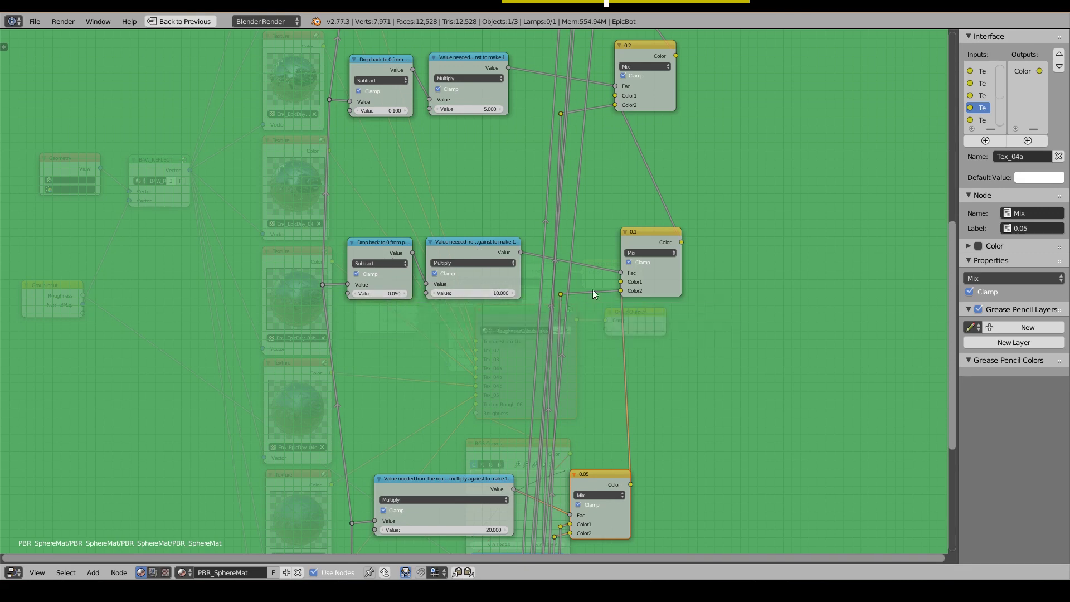
{"action": "middle_click_drag", "start_coordinate": [423, 225], "coordinate": [416, 420]}
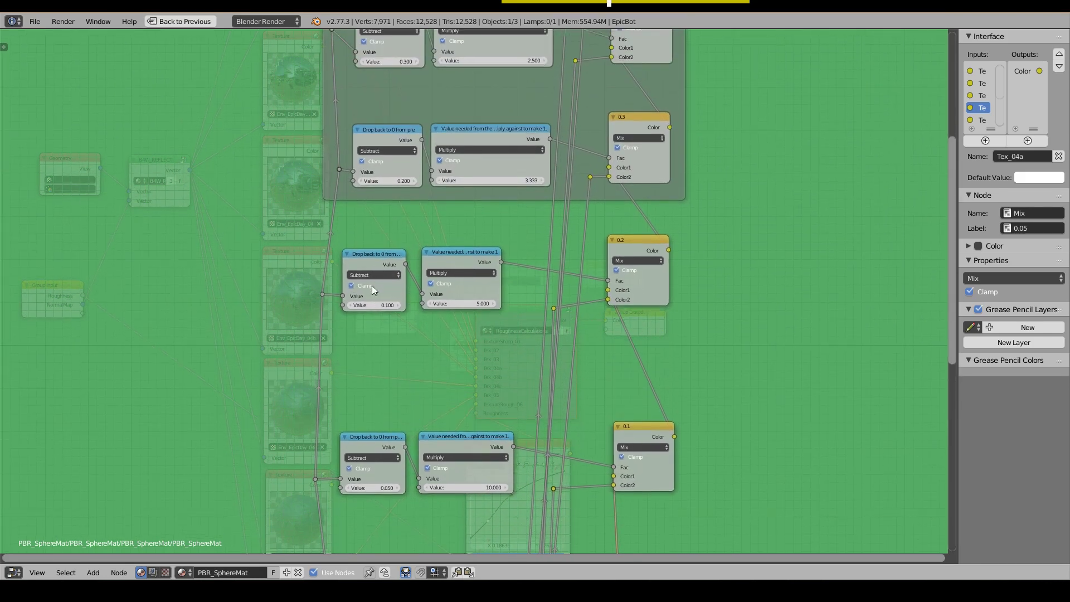
{"action": "middle_click_drag", "start_coordinate": [477, 212], "coordinate": [479, 307]}
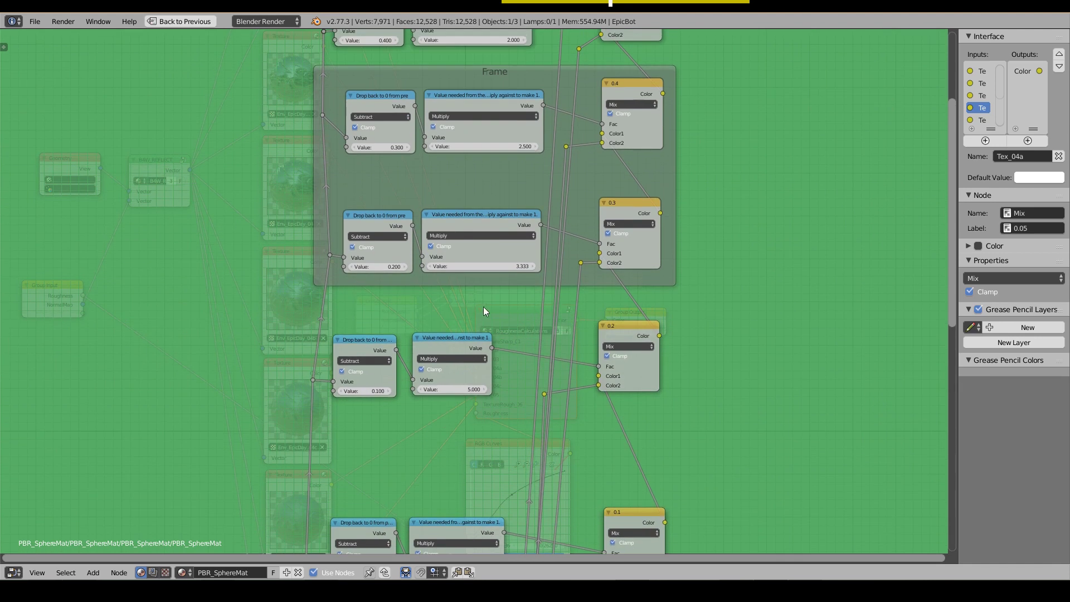
{"action": "scroll", "coordinate": [497, 238], "scroll_direction": "down", "scroll_amount": 2}
{"action": "scroll", "coordinate": [466, 243], "scroll_direction": "up", "scroll_amount": 8, "text": "shift"}
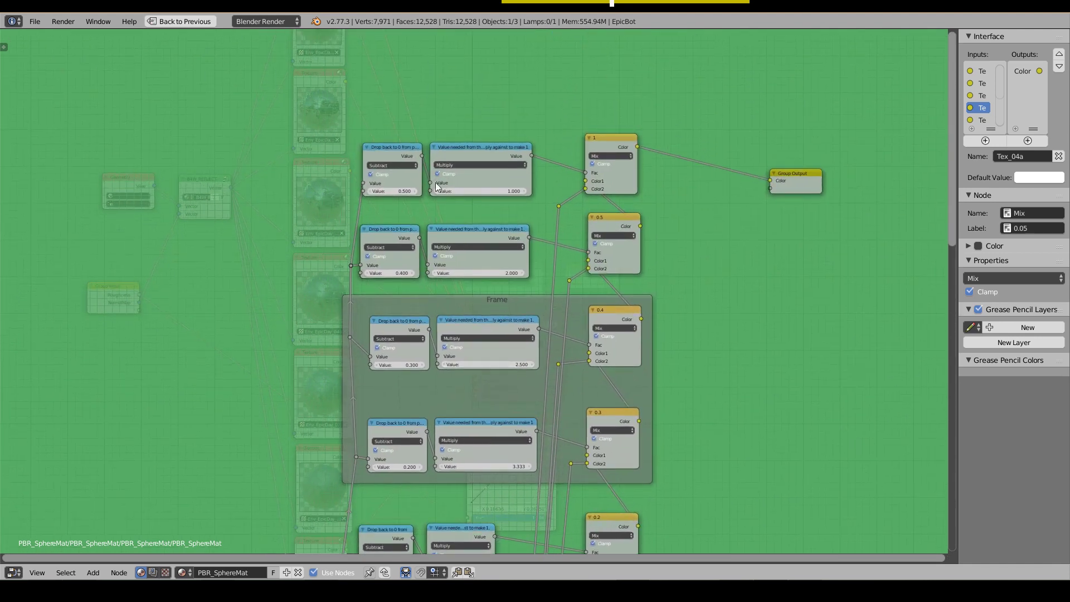
- Follow the final Mix node to the Group Output, and leave the nested groups back to the top-level PBR_SphereMat tree
{"action": "middle_click_drag", "start_coordinate": [487, 216], "coordinate": [453, 282]}
{"action": "scroll", "coordinate": [454, 282], "scroll_direction": "up", "scroll_amount": 1}
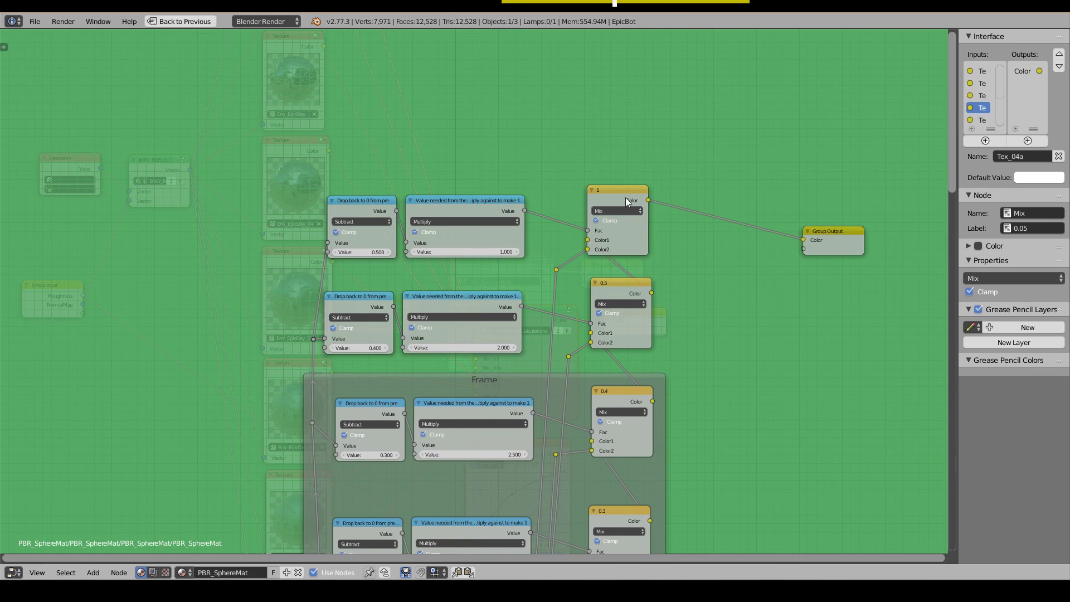
{"action": "right_click", "coordinate": [854, 238]}
{"action": "key", "text": "Tab"}
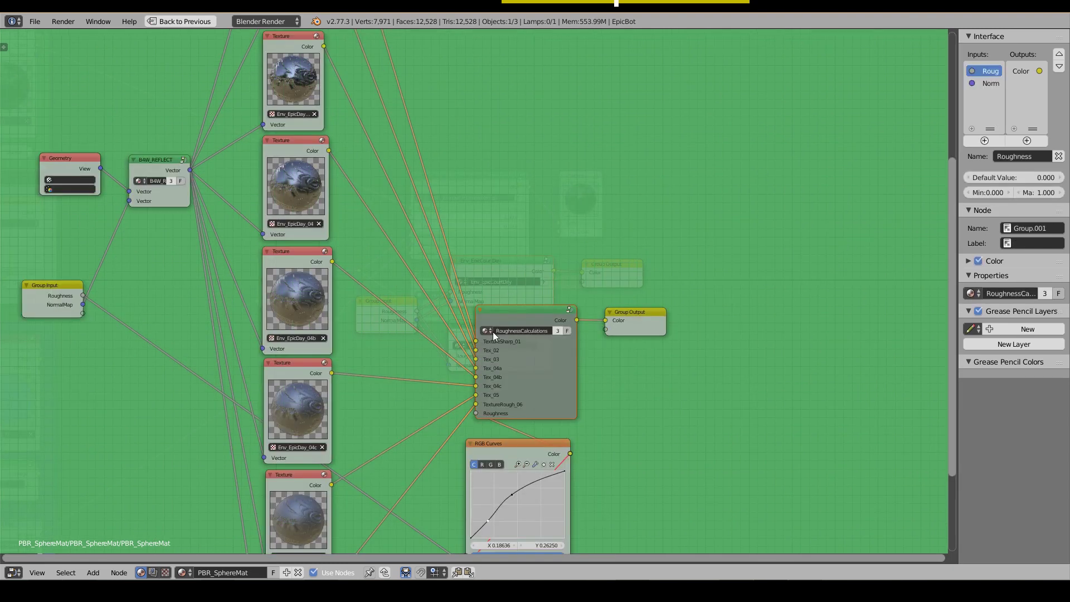
{"action": "scroll", "coordinate": [489, 319], "scroll_direction": "down", "scroll_amount": 2}
{"action": "key", "text": "Tab"}
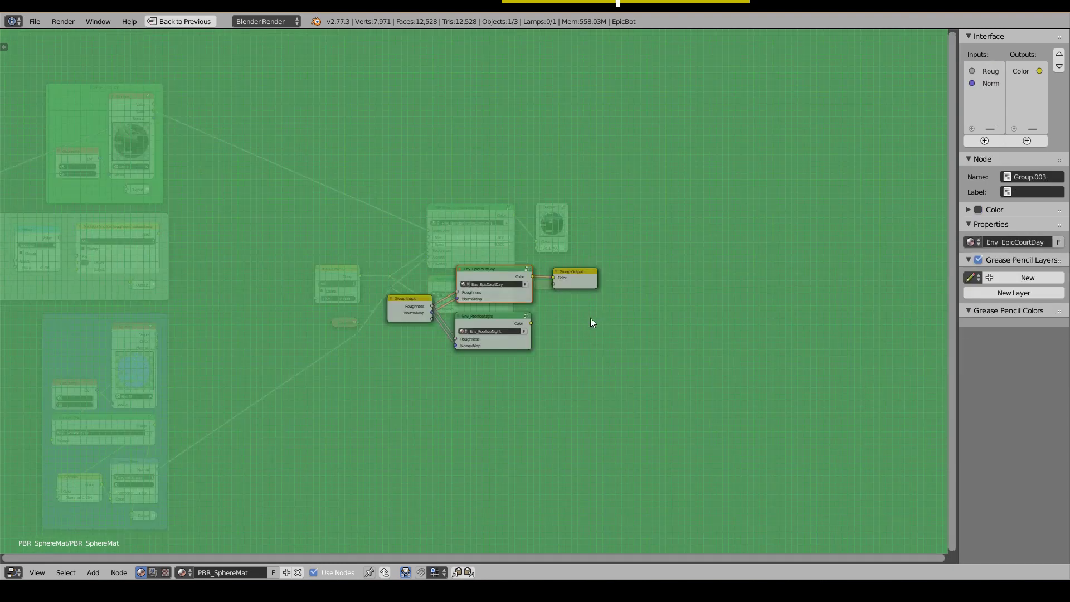
{"action": "scroll", "coordinate": [509, 316], "scroll_direction": "up", "scroll_amount": 2}
{"action": "key", "text": "Tab"}
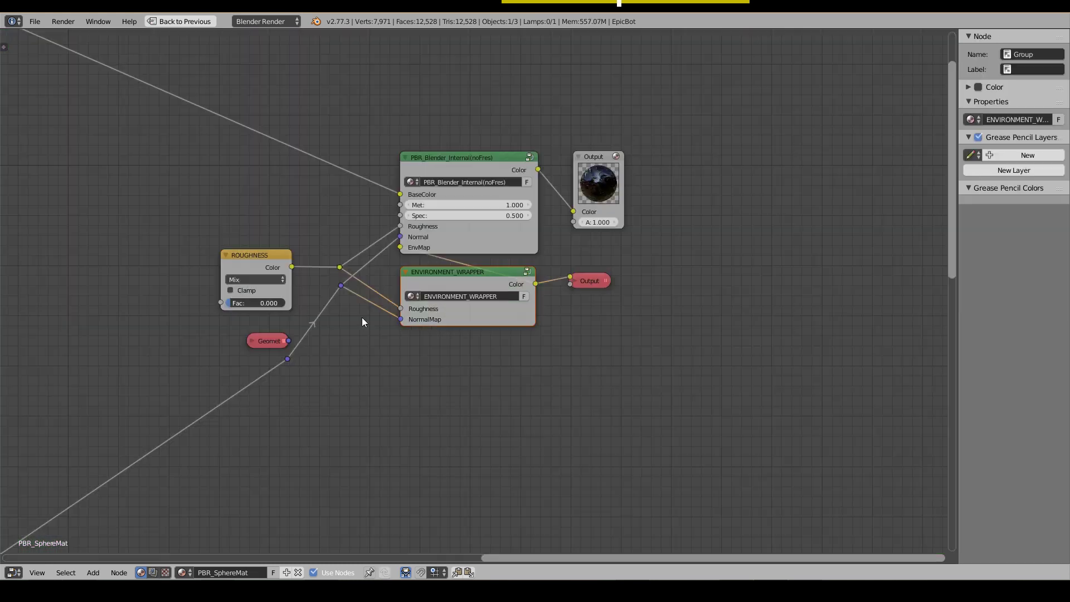
- Select the collapsed Output node fed by the ENVIRONMENT_WRAPPER group
{"action": "middle_click_drag", "start_coordinate": [483, 294], "coordinate": [483, 394]}
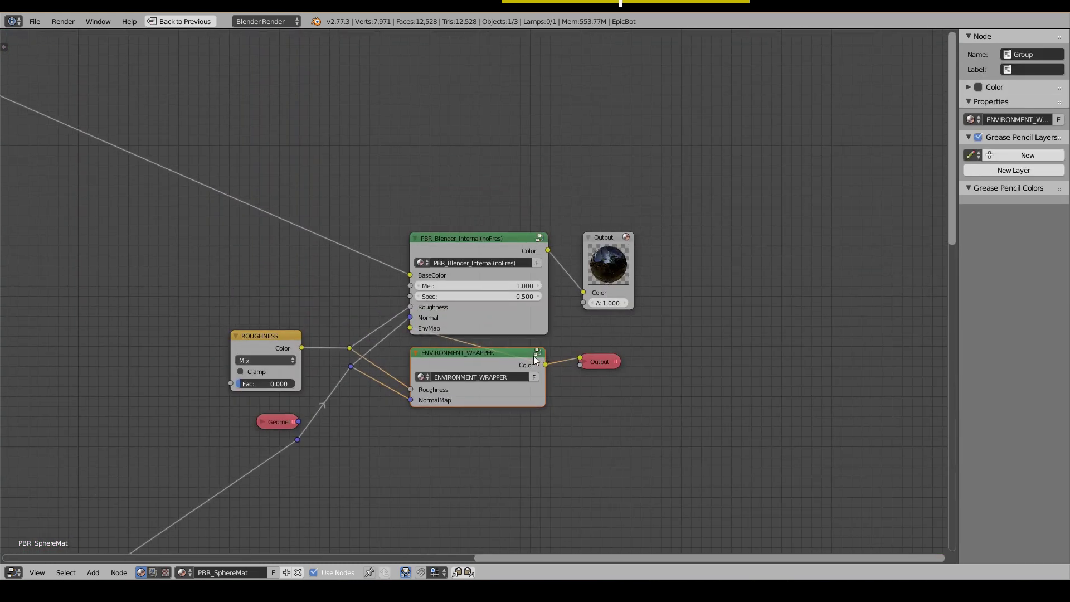
{"action": "left_click", "coordinate": [600, 361]}
{"action": "middle_click_drag", "start_coordinate": [653, 386], "coordinate": [653, 372]}
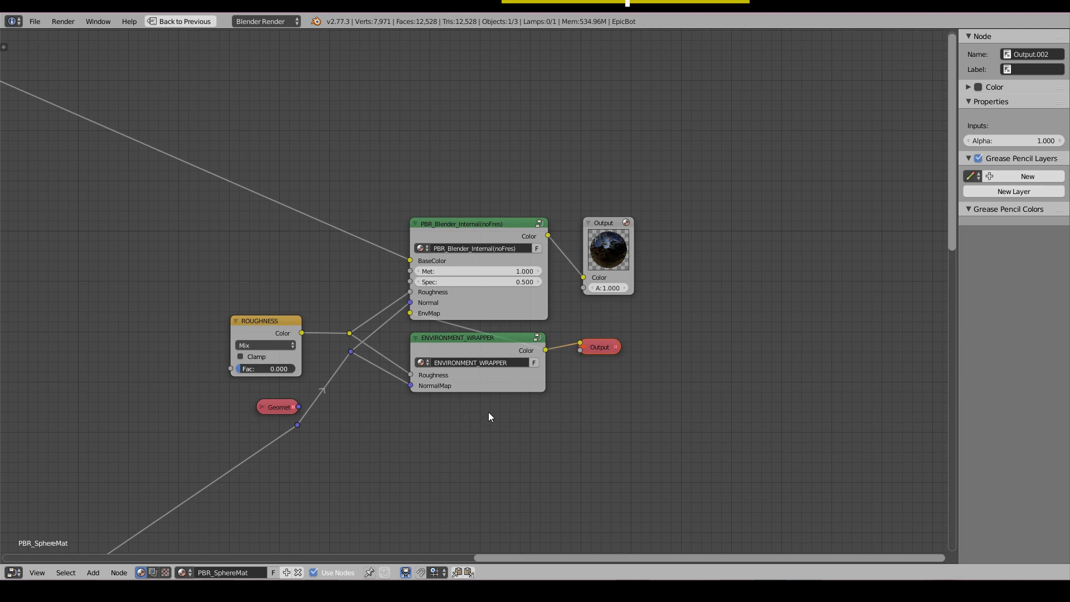
- Open the PBR_Blender_Internal(noFres) group and bring its whole node network into view
{"action": "scroll", "coordinate": [471, 295], "scroll_direction": "up", "scroll_amount": 2}
{"action": "left_click", "coordinate": [477, 199]}
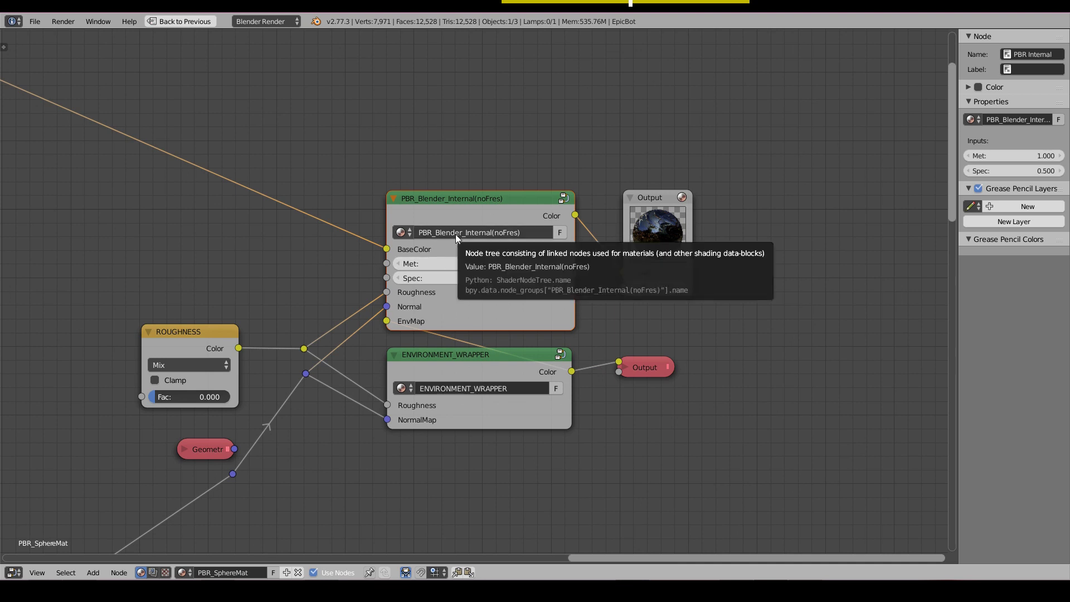
{"action": "key", "text": "Tab"}
{"action": "scroll", "coordinate": [437, 318], "scroll_direction": "down", "scroll_amount": 2}
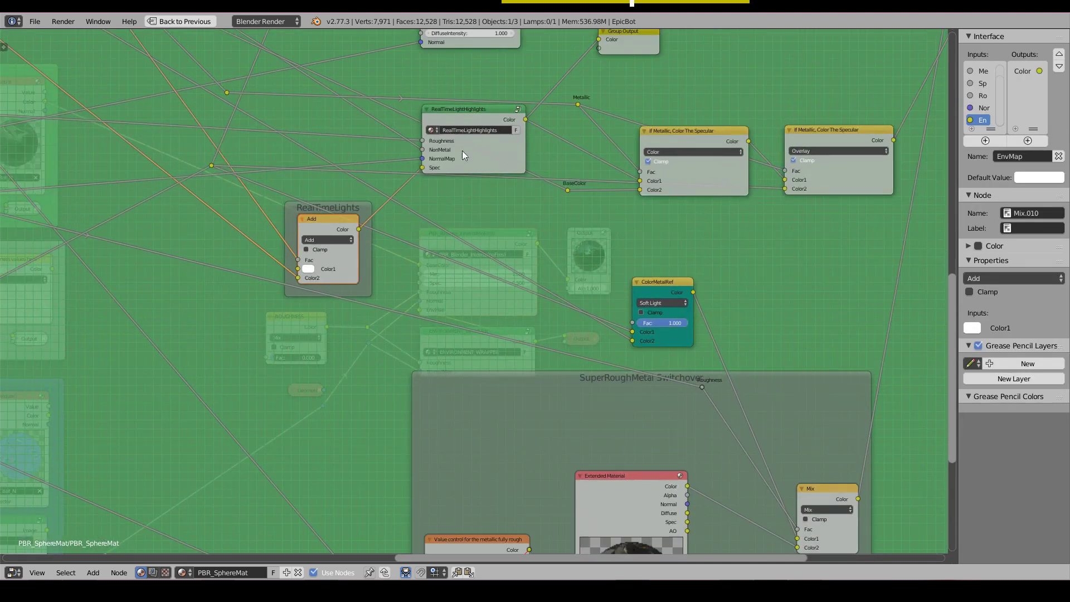
{"action": "middle_click_drag", "start_coordinate": [527, 217], "coordinate": [515, 321]}
{"action": "scroll", "coordinate": [517, 228], "scroll_direction": "down", "scroll_amount": 6}
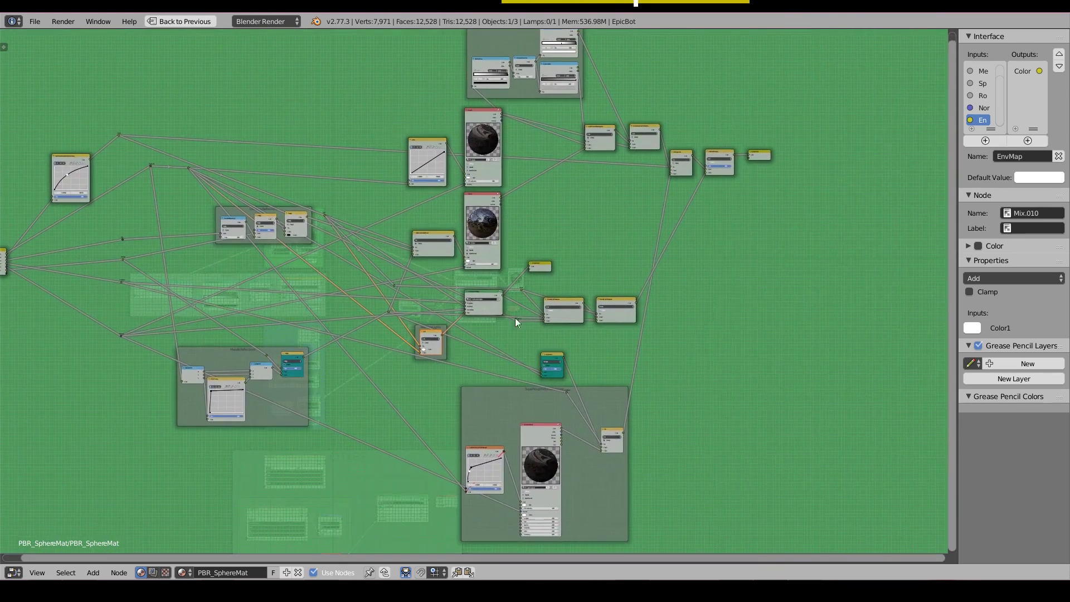
- Examine the EnvDiff and EnvSpec material nodes and the Extended Material node in the SuperRoughMetal Switchover frame
{"action": "left_click", "coordinate": [479, 134]}
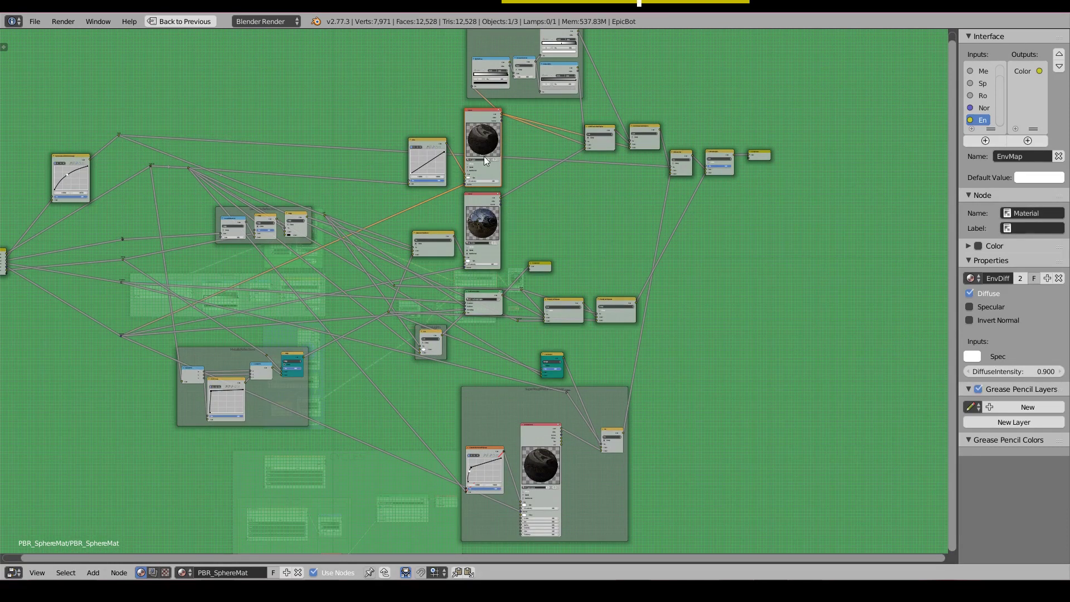
{"action": "left_click", "coordinate": [480, 224]}
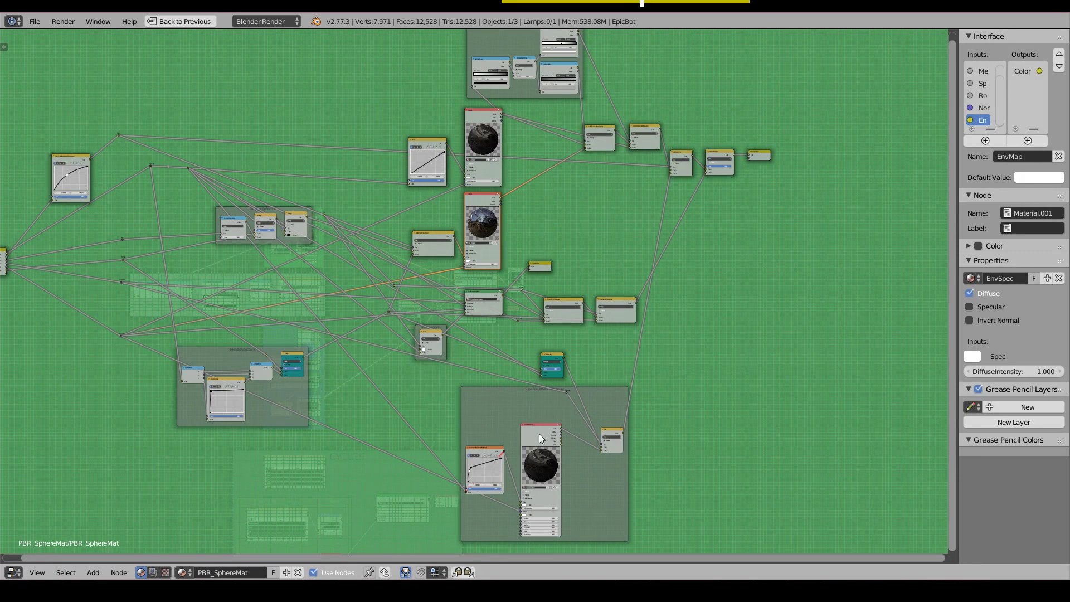
{"action": "left_click", "coordinate": [542, 457]}
{"action": "middle_click_drag", "start_coordinate": [524, 452], "coordinate": [488, 435]}
{"action": "scroll", "coordinate": [488, 436], "scroll_direction": "up", "scroll_amount": 5}
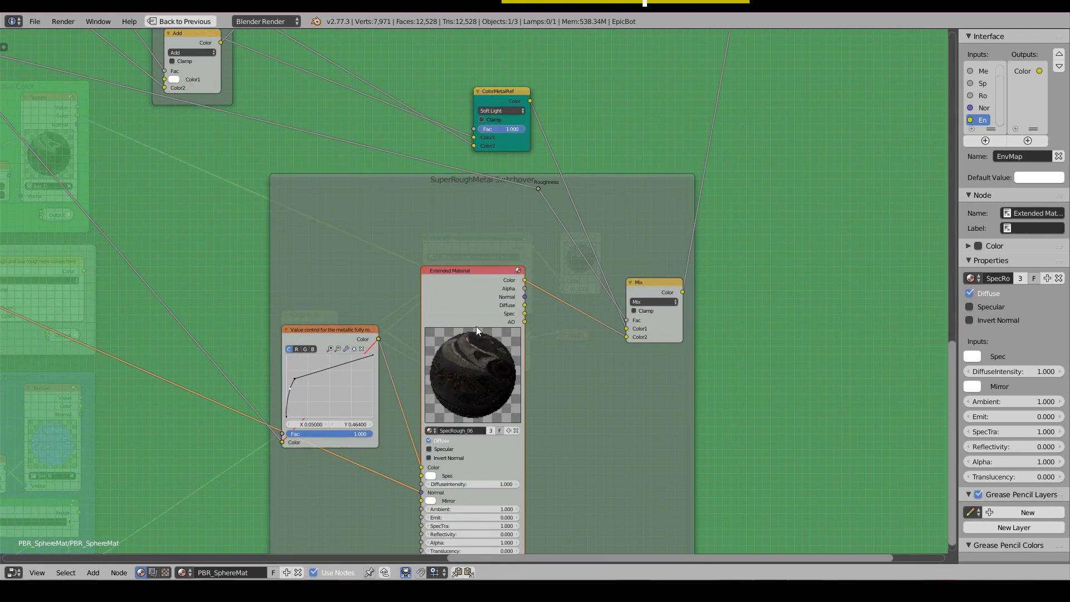
{"action": "scroll", "coordinate": [476, 326], "scroll_direction": "down", "scroll_amount": 5}
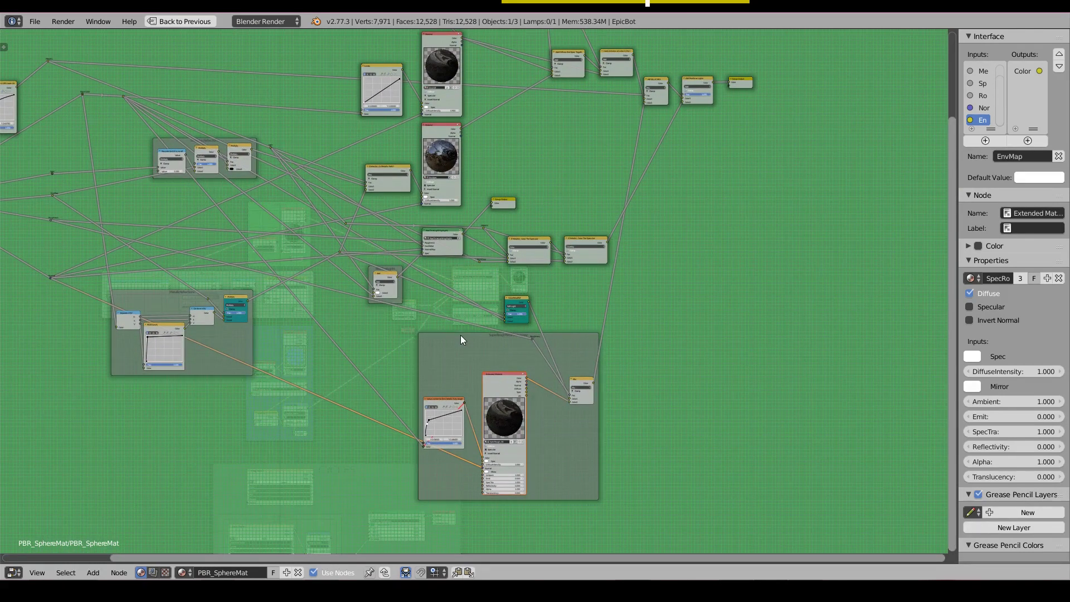
- Restore the full window layout and check the diffuse shader settings of the SpecRough_06 material
{"action": "key", "text": "ctrl+space"}
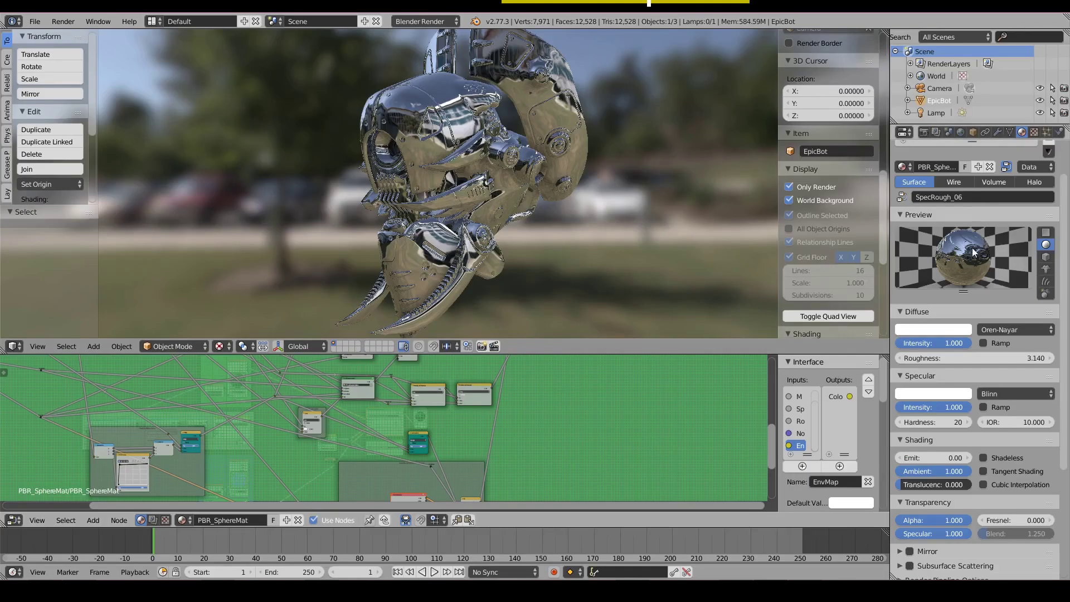
{"action": "scroll", "coordinate": [1002, 222], "scroll_direction": "up", "scroll_amount": 2}
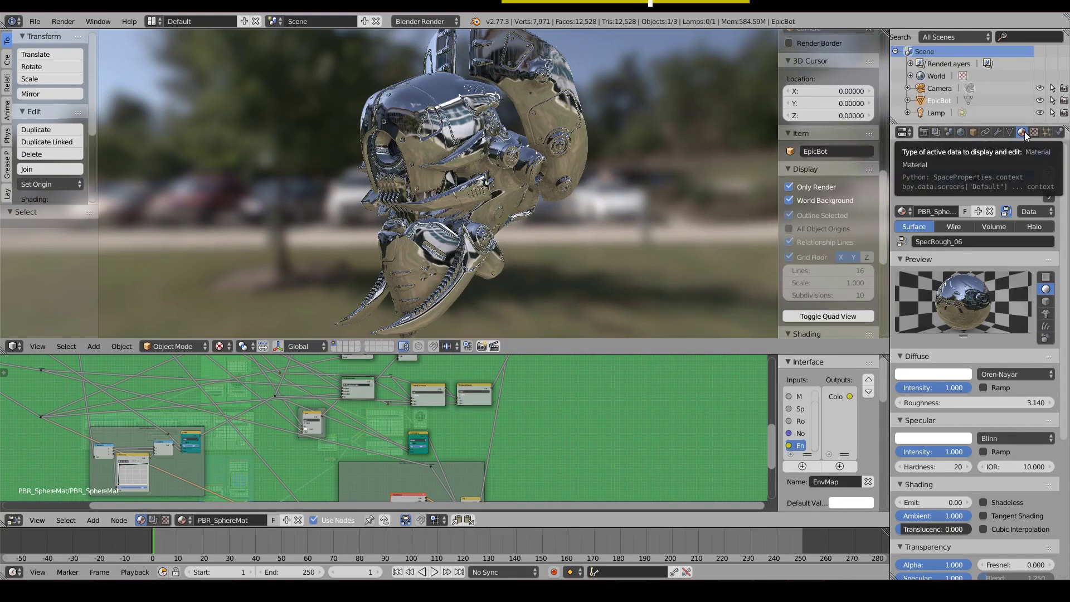
{"action": "scroll", "coordinate": [936, 312], "scroll_direction": "down", "scroll_amount": 1}
{"action": "middle_click_drag", "start_coordinate": [467, 460], "coordinate": [454, 360]}
{"action": "scroll", "coordinate": [454, 360], "scroll_direction": "down", "scroll_amount": 9}
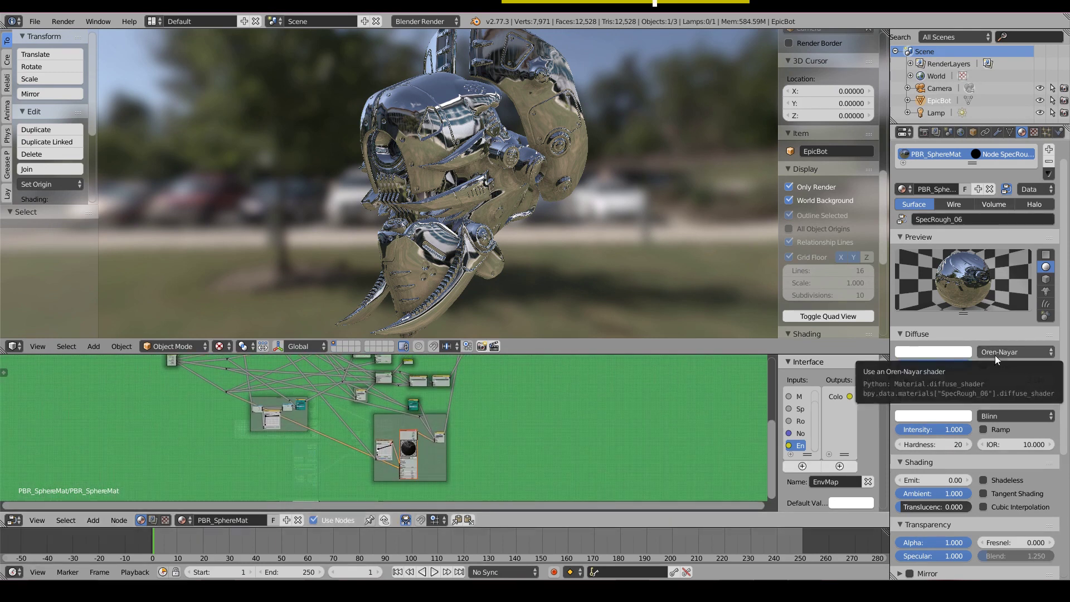
- Select the EnvSpec and EnvDiff material nodes in turn and check the diffuse shader of EnvDiff
{"action": "middle_click_drag", "start_coordinate": [382, 365], "coordinate": [392, 456]}
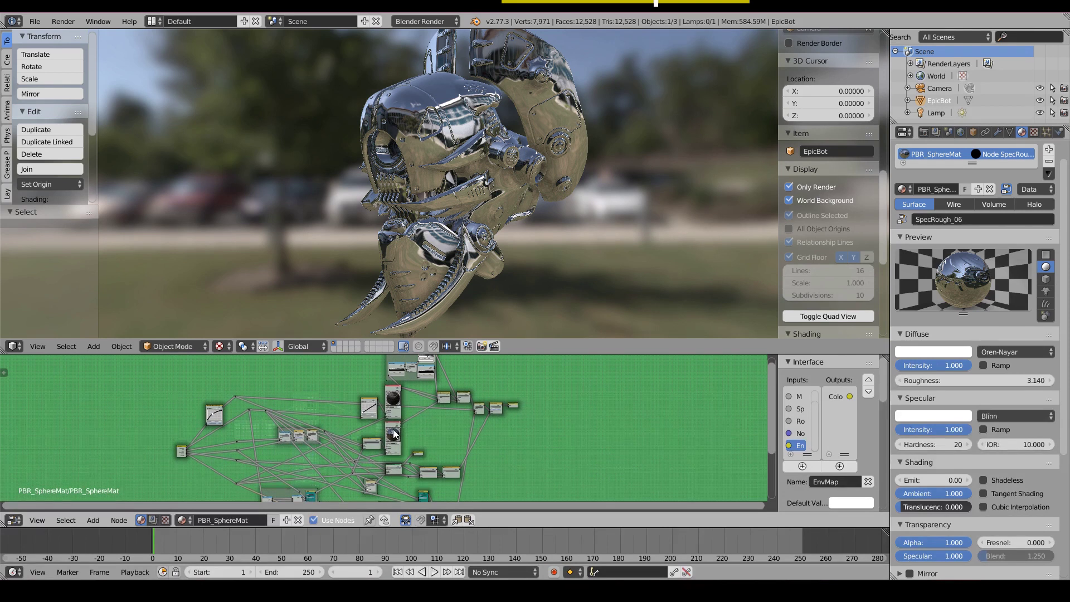
{"action": "left_click", "coordinate": [393, 430]}
{"action": "left_click", "coordinate": [393, 397]}
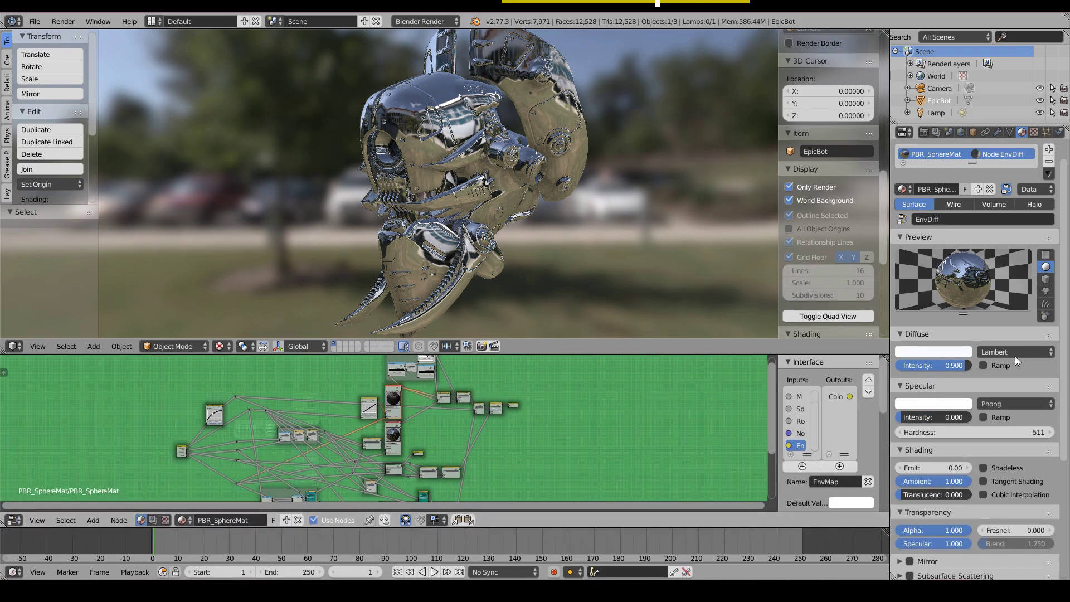
- Open the RealTimeLightHighlights group and maximize the node editor to view its contents
{"action": "middle_click_drag", "start_coordinate": [428, 429], "coordinate": [424, 371]}
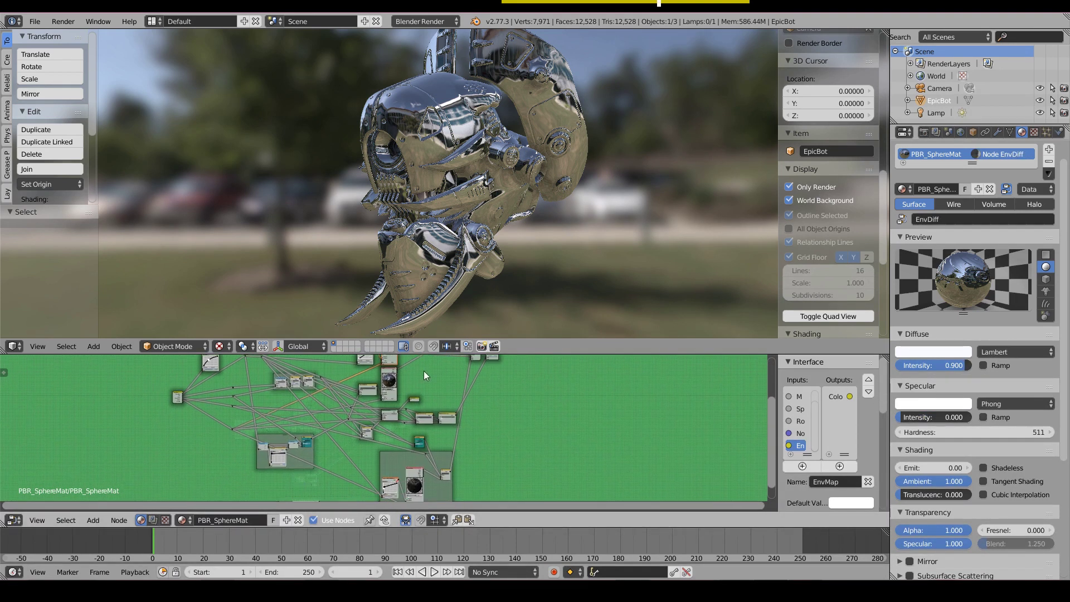
{"action": "scroll", "coordinate": [399, 407], "scroll_direction": "up", "scroll_amount": 5}
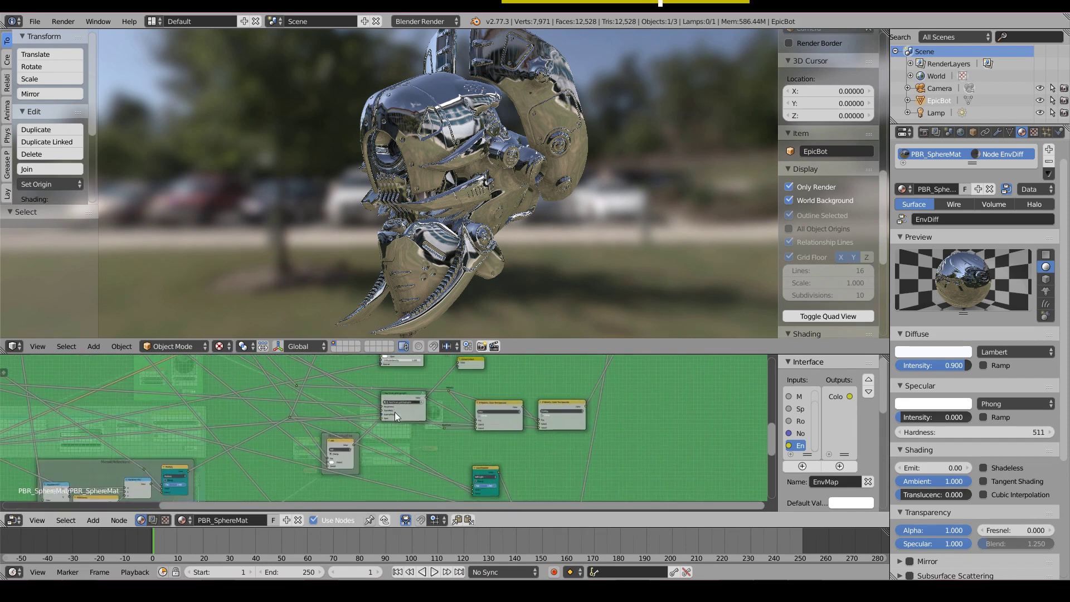
{"action": "scroll", "coordinate": [423, 402], "scroll_direction": "up", "scroll_amount": 4}
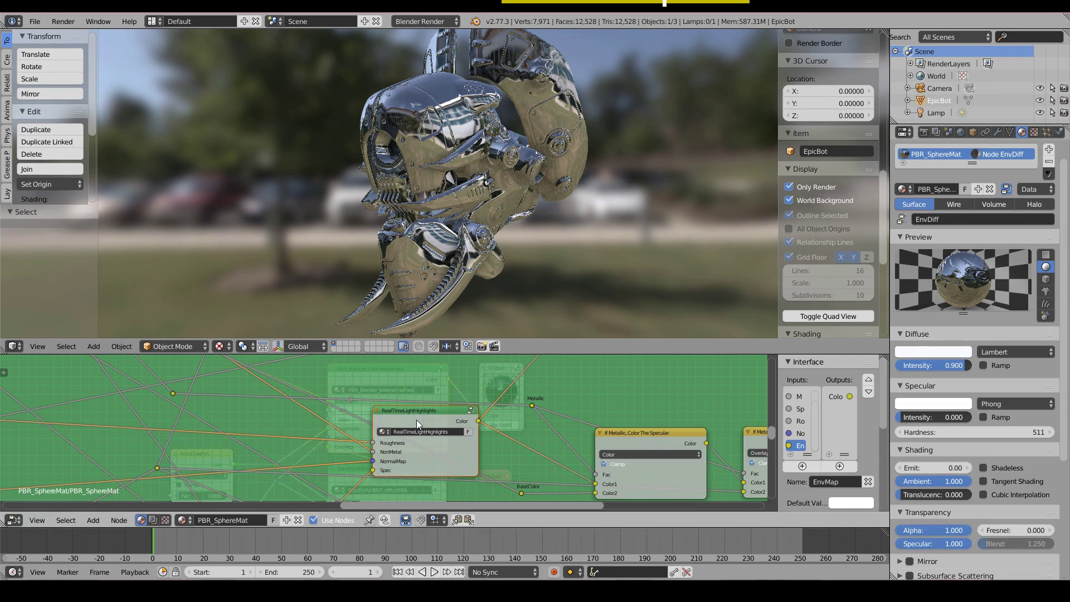
{"action": "key", "text": "Tab"}
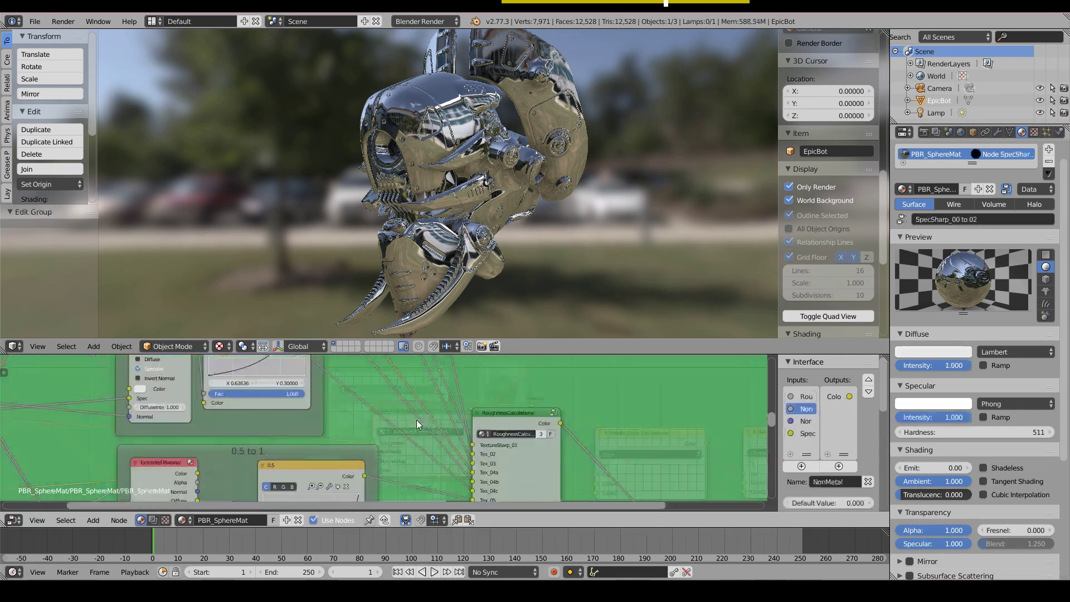
{"action": "key", "text": "ctrl+Up"}
{"action": "scroll", "coordinate": [540, 370], "scroll_direction": "down", "scroll_amount": 1}
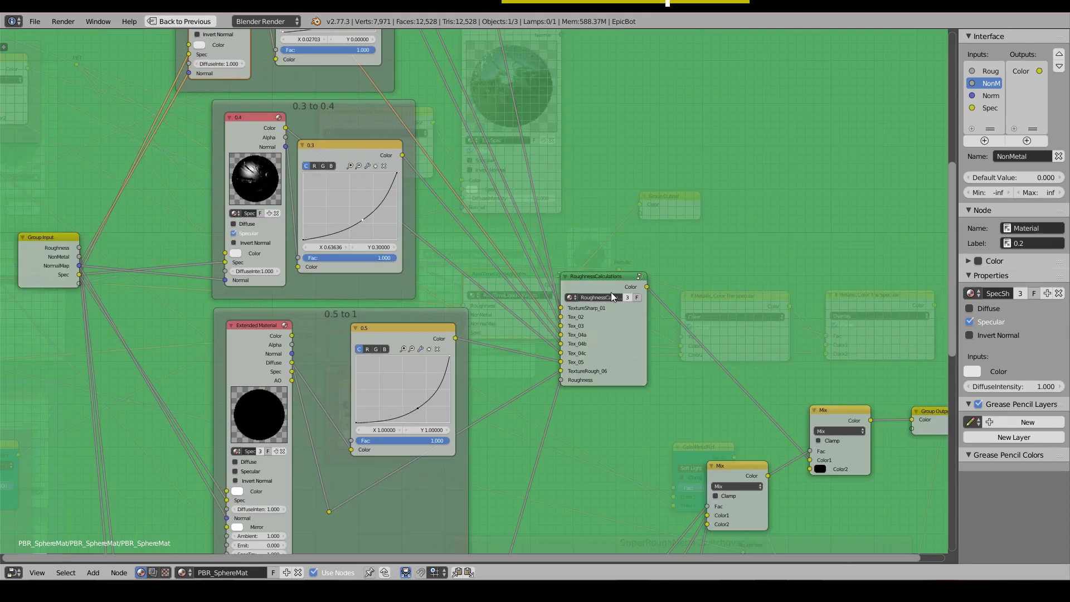
- Look inside the RoughnessCalculations group within the highlights setup, and return to the enclosing group
{"action": "left_click", "coordinate": [602, 282]}
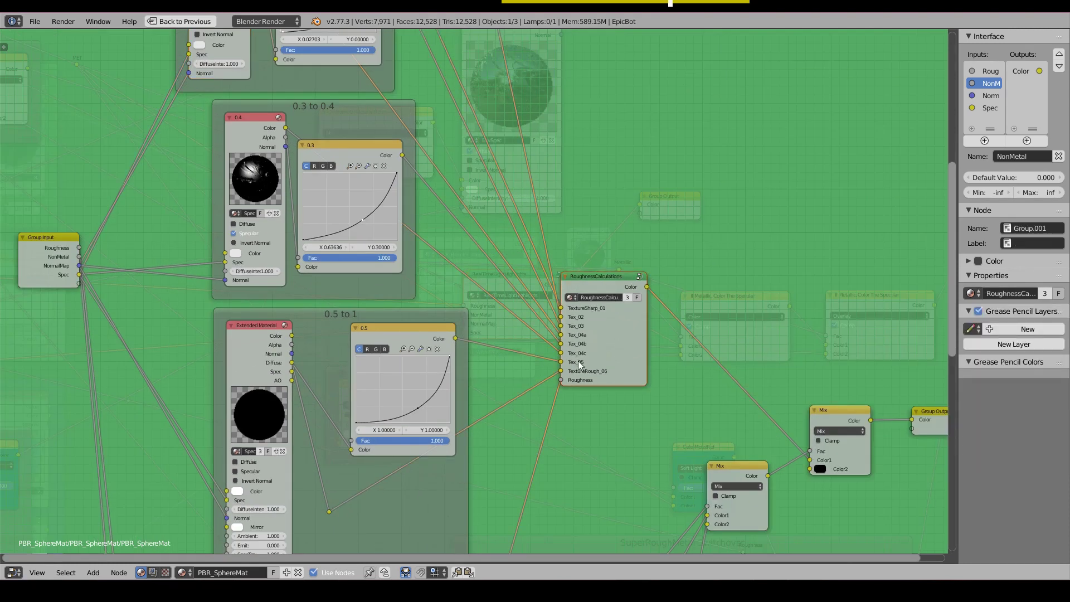
{"action": "key", "text": "Tab"}
{"action": "scroll", "coordinate": [537, 352], "scroll_direction": "down", "scroll_amount": 2}
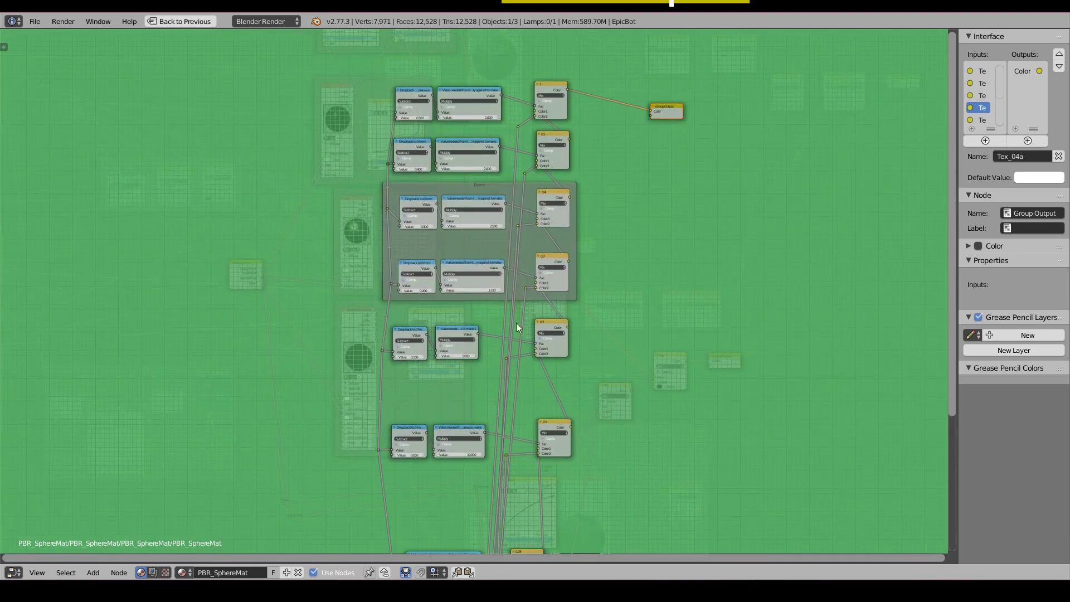
{"action": "key", "text": "Tab"}
- Compare the specular shader and hardness settings of the 0.2, 0.4 and Extended Material highlight nodes in the material properties
{"action": "middle_click_drag", "start_coordinate": [466, 361], "coordinate": [526, 421]}
{"action": "scroll", "coordinate": [431, 99], "scroll_direction": "down", "scroll_amount": 2}
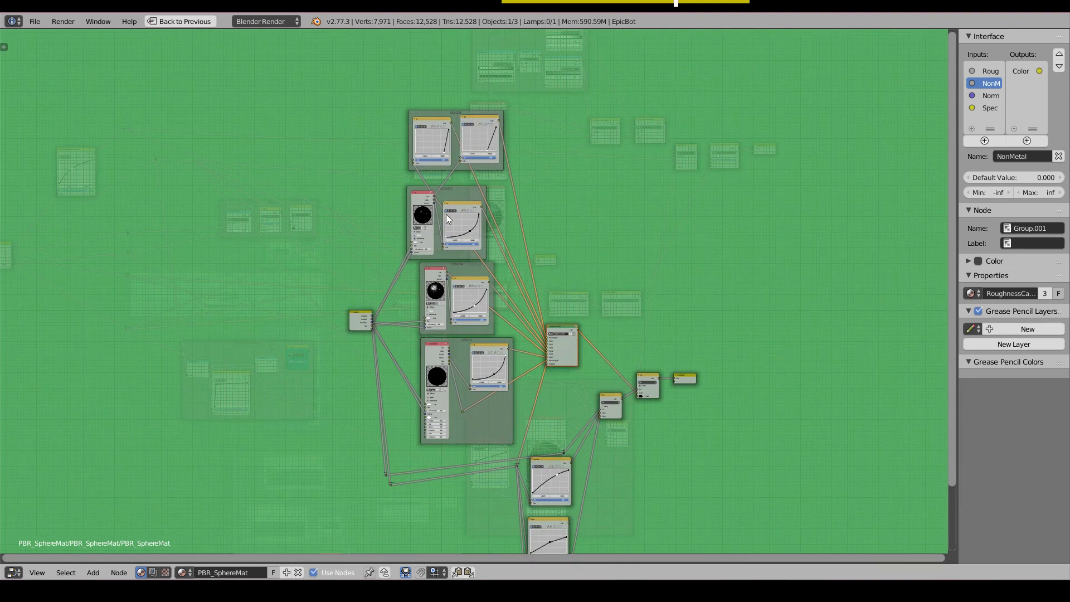
{"action": "scroll", "coordinate": [446, 153], "scroll_direction": "up", "scroll_amount": 2}
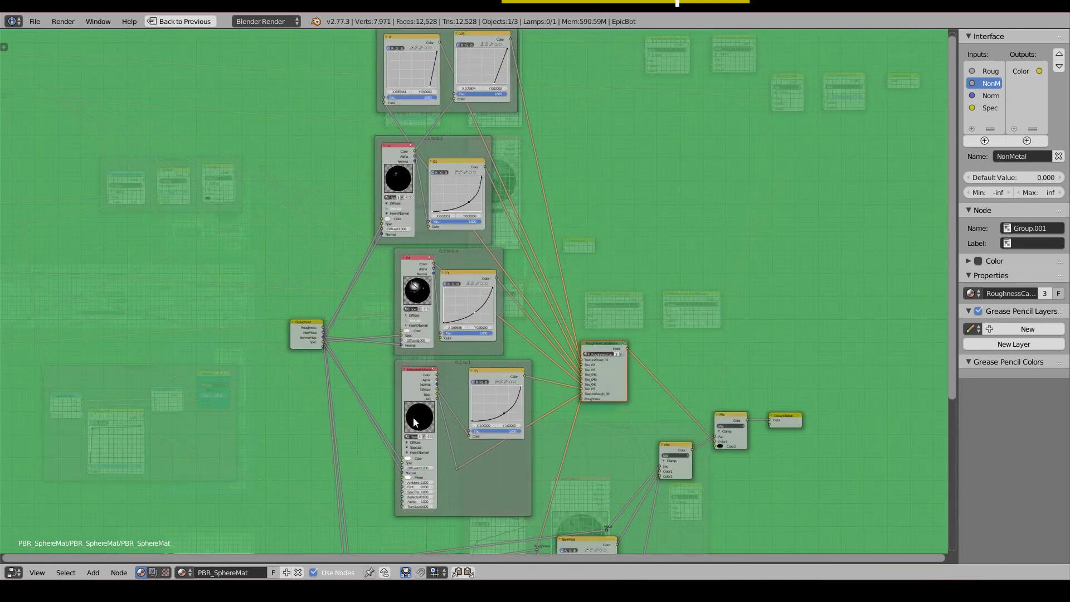
{"action": "left_click", "coordinate": [392, 175]}
{"action": "key", "text": "ctrl+Up"}
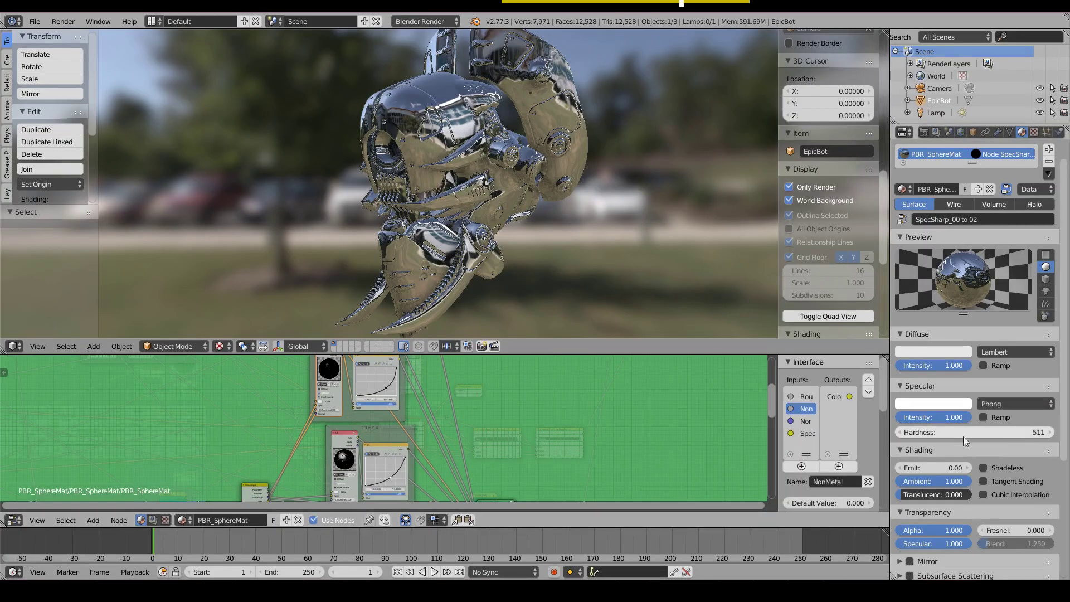
{"action": "left_click", "coordinate": [344, 449]}
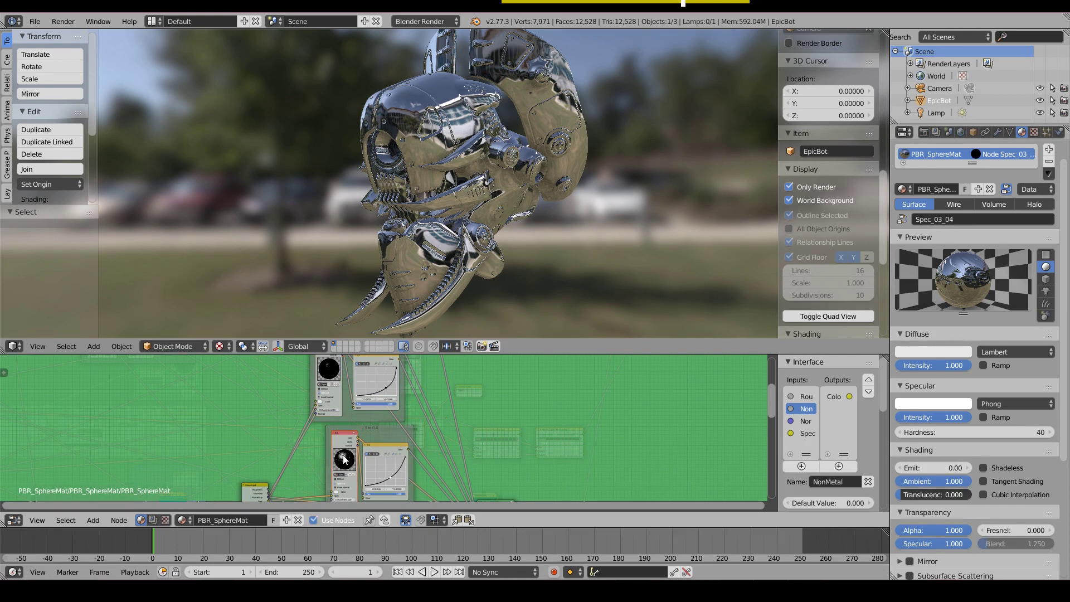
{"action": "middle_click_drag", "start_coordinate": [355, 449], "coordinate": [342, 379]}
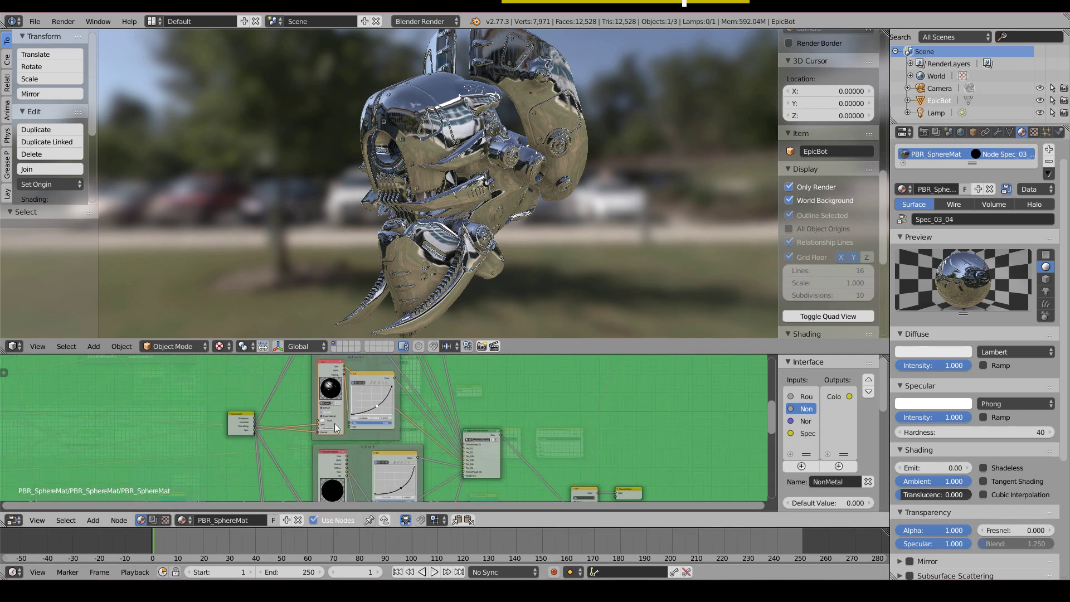
{"action": "left_click", "coordinate": [329, 481]}
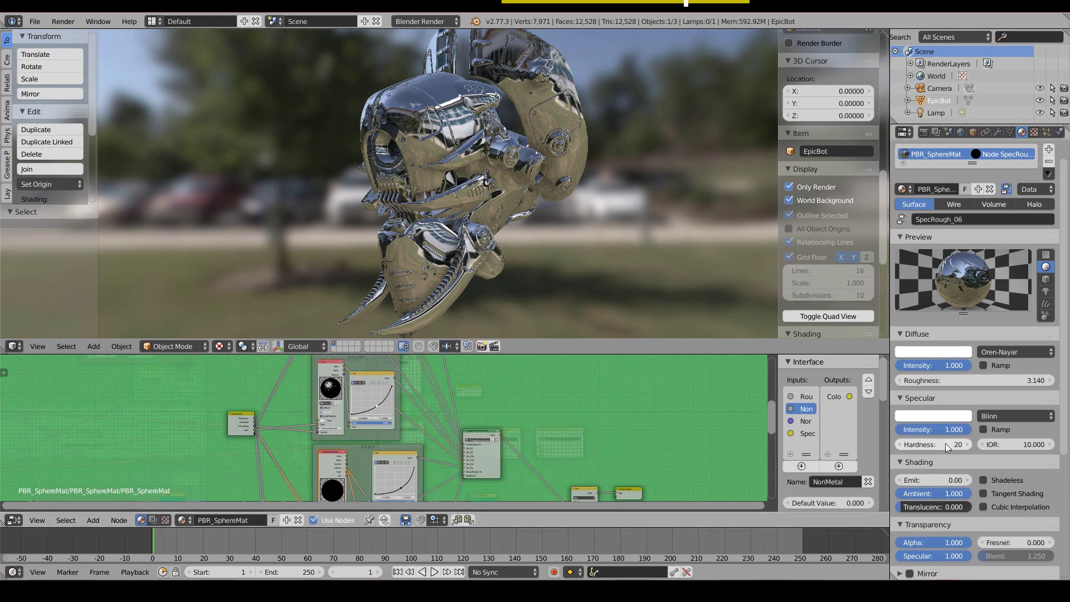
- Maximize the node editor again and select the 0.1 RGB Curves node in the 0.1 to 0.2 frame
{"action": "scroll", "coordinate": [544, 440], "scroll_direction": "down", "scroll_amount": 3}
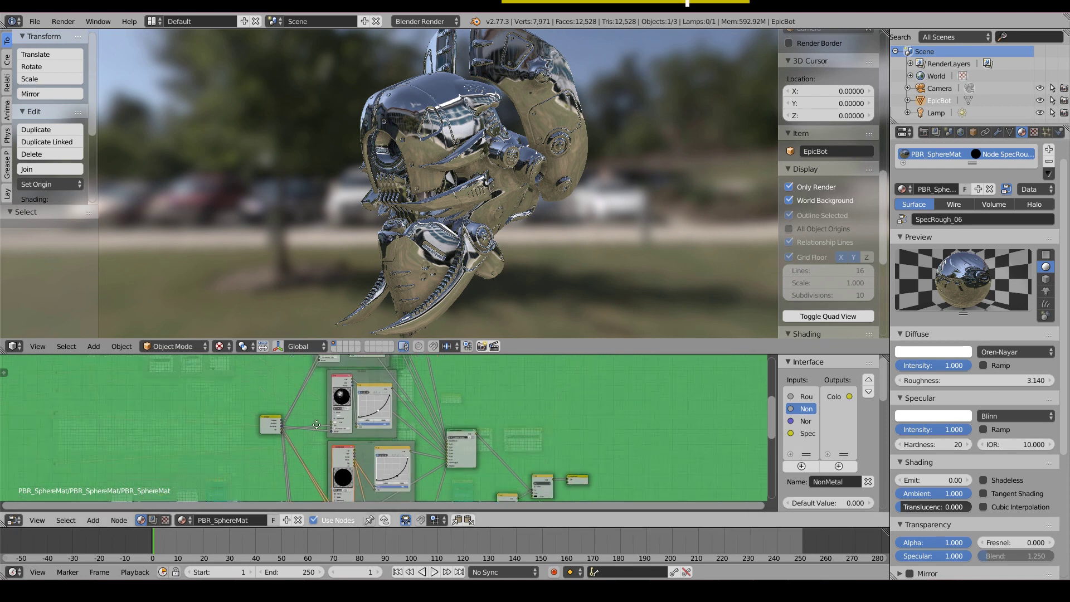
{"action": "middle_click_drag", "start_coordinate": [544, 440], "coordinate": [542, 405]}
{"action": "middle_click_drag", "start_coordinate": [382, 431], "coordinate": [368, 384]}
{"action": "key", "text": "ctrl+Up"}
{"action": "scroll", "coordinate": [490, 421], "scroll_direction": "up", "scroll_amount": 4}
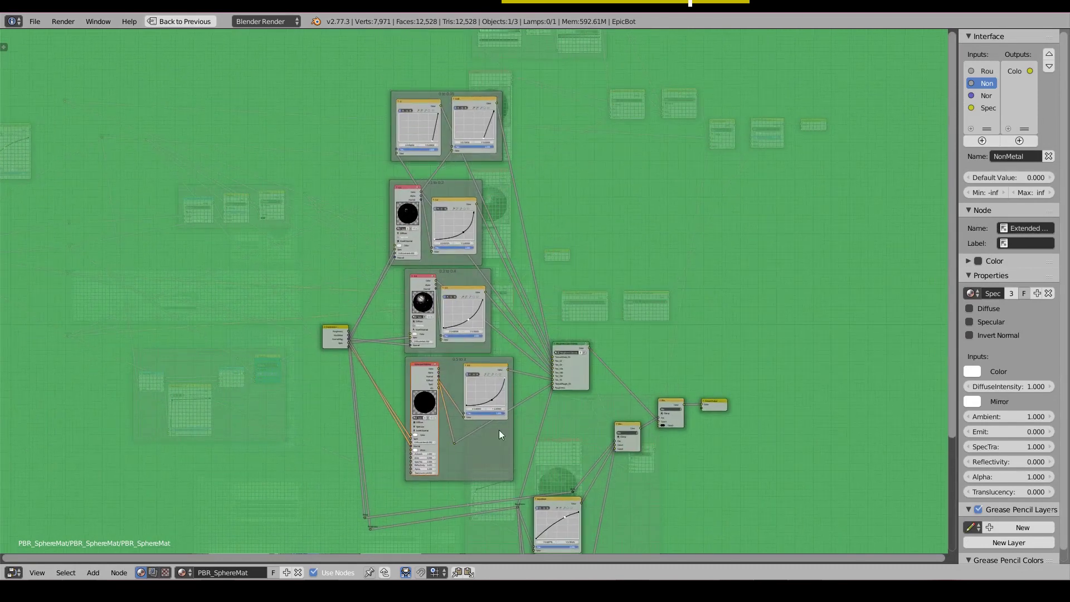
{"action": "scroll", "coordinate": [464, 426], "scroll_direction": "up", "scroll_amount": 2}
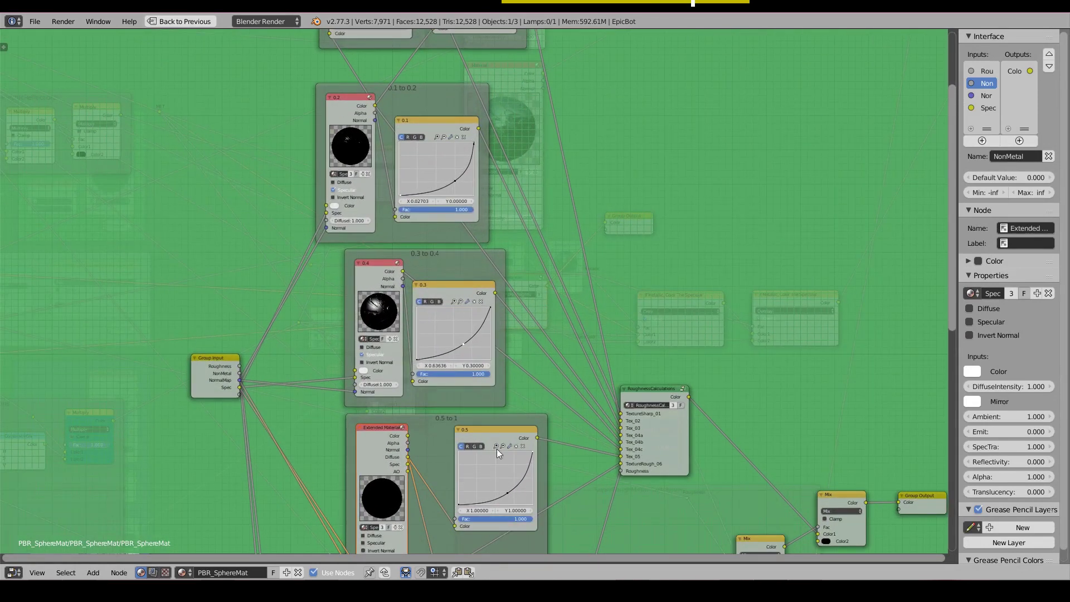
{"action": "left_click", "coordinate": [443, 122]}
- Bring the NonMetal and Metal curve nodes below the roughness frames into close view
{"action": "scroll", "coordinate": [440, 185], "scroll_direction": "down", "scroll_amount": 3}
{"action": "middle_click_drag", "start_coordinate": [441, 186], "coordinate": [419, 159]}
{"action": "scroll", "coordinate": [503, 368], "scroll_direction": "down", "scroll_amount": 4}
{"action": "middle_click_drag", "start_coordinate": [523, 497], "coordinate": [467, 346]}
{"action": "scroll", "coordinate": [467, 346], "scroll_direction": "up", "scroll_amount": 2}
{"action": "scroll", "coordinate": [467, 346], "scroll_direction": "up", "scroll_amount": 1}
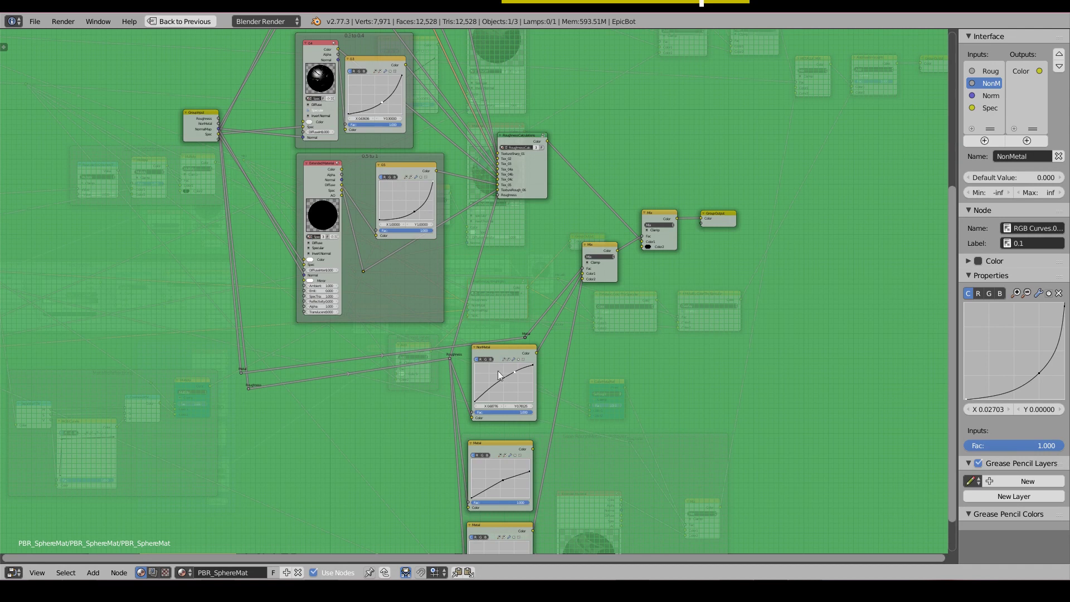
- View the NonMetal and Metal curve nodes together with the Mix nodes they feed
{"action": "scroll", "coordinate": [501, 354], "scroll_direction": "down", "scroll_amount": 2}
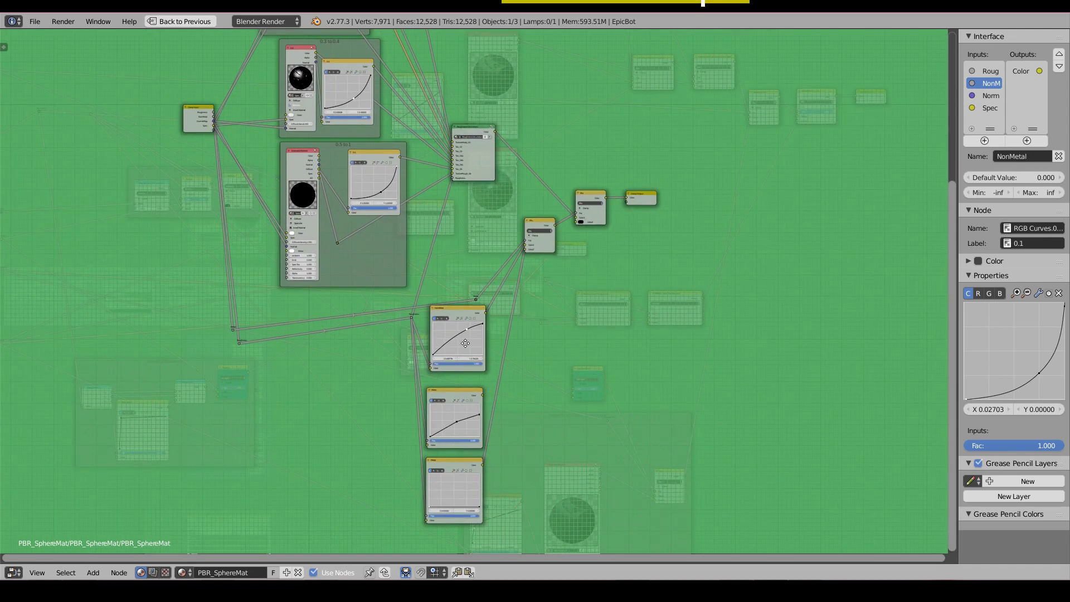
{"action": "middle_click_drag", "start_coordinate": [466, 332], "coordinate": [452, 411]}
{"action": "scroll", "coordinate": [526, 320], "scroll_direction": "up", "scroll_amount": 3}
{"action": "left_click", "coordinate": [669, 275]}
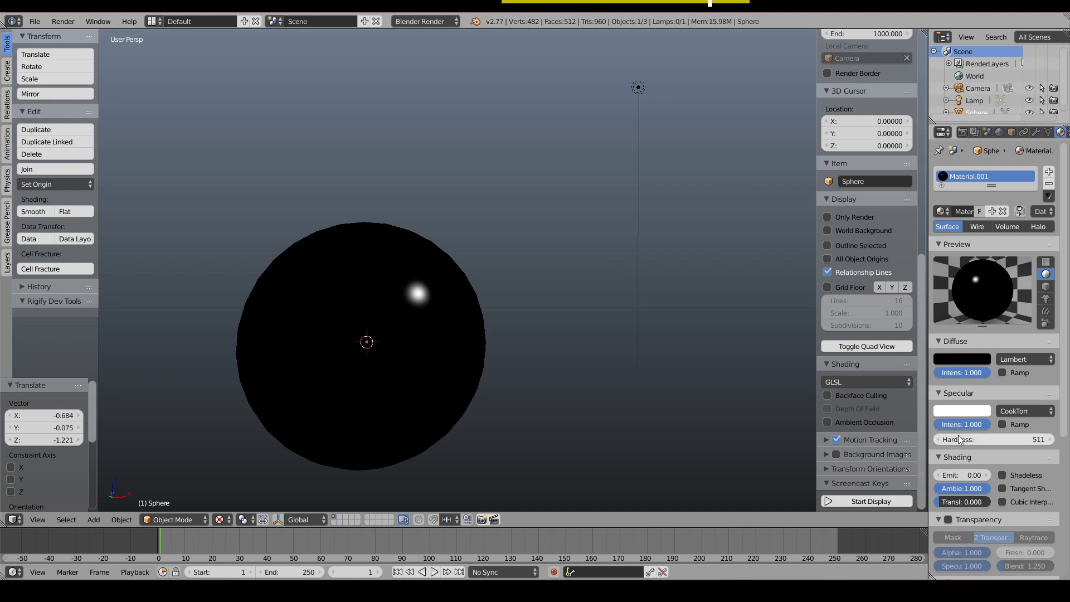
- Try moving the lamp above the black sphere, and reselect the sphere
{"action": "right_click", "coordinate": [640, 86]}
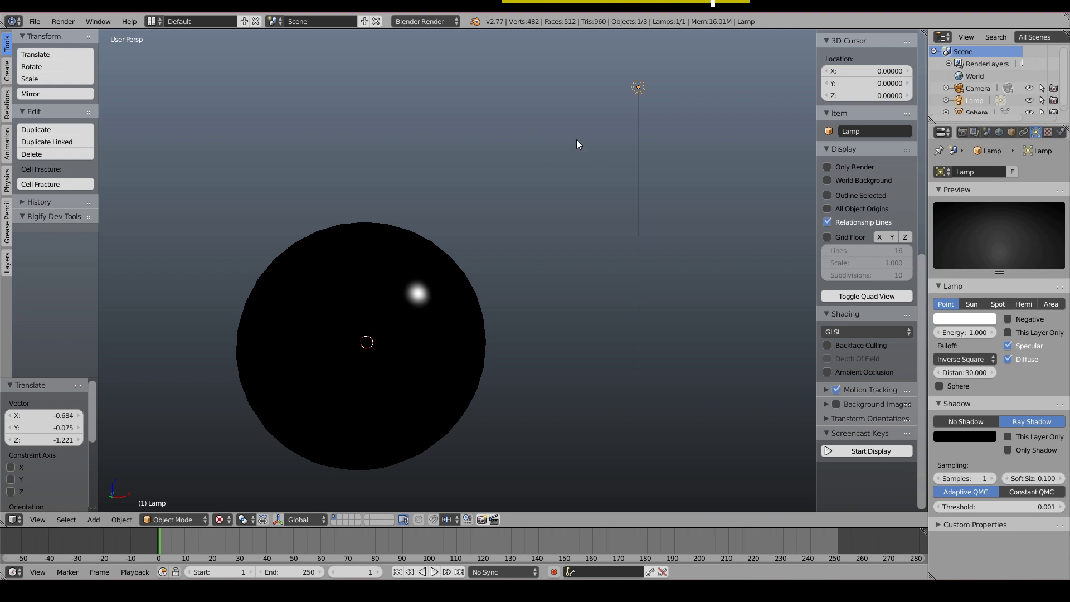
{"action": "key", "text": "g"}
{"action": "key", "text": "Escape"}
{"action": "right_click", "coordinate": [420, 332]}
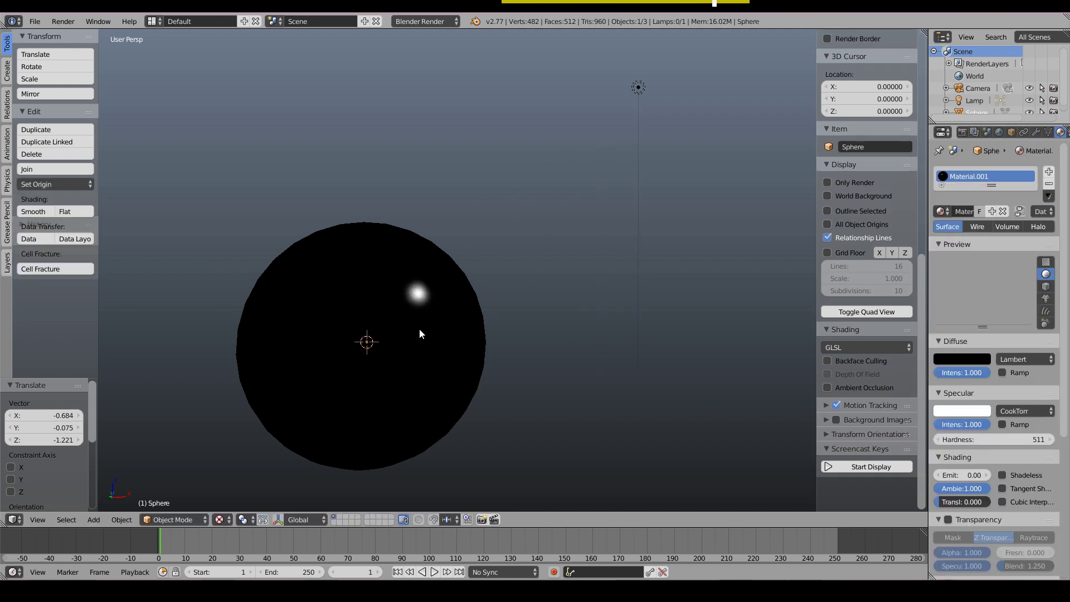
- Set the sphere material's specular hardness to 5 and adjust its specular colour
{"action": "left_click_drag", "start_coordinate": [1013, 439], "coordinate": [979, 425]}
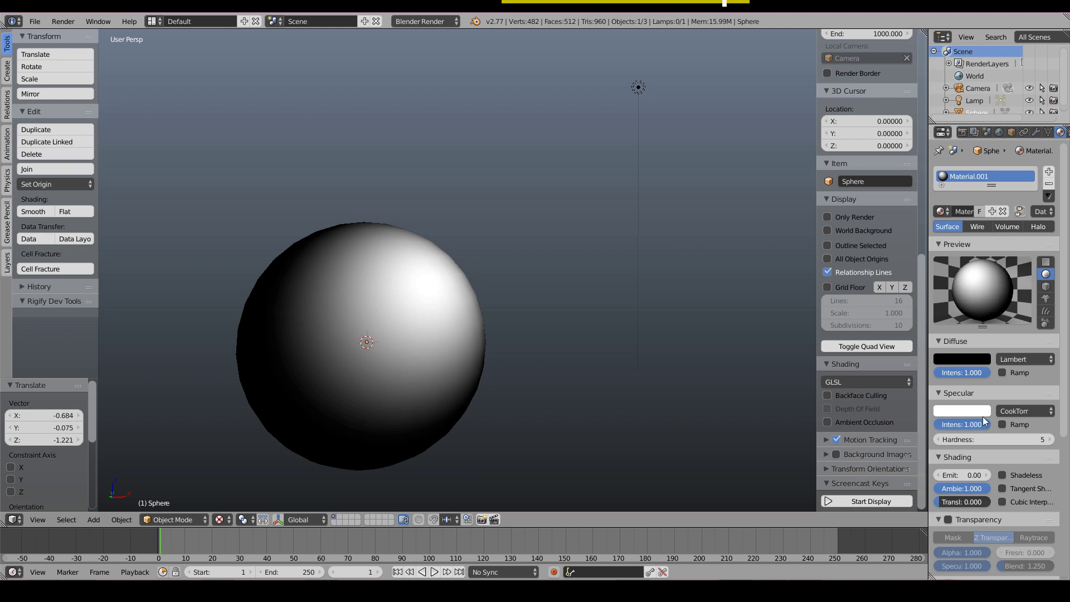
{"action": "left_click", "coordinate": [978, 412]}
{"action": "mouse_move", "coordinate": [981, 262]}
{"action": "left_mouse_down"}
{"action": "mouse_move", "coordinate": [981, 318]}
{"action": "mouse_move", "coordinate": [981, 254]}
{"action": "left_mouse_up"}
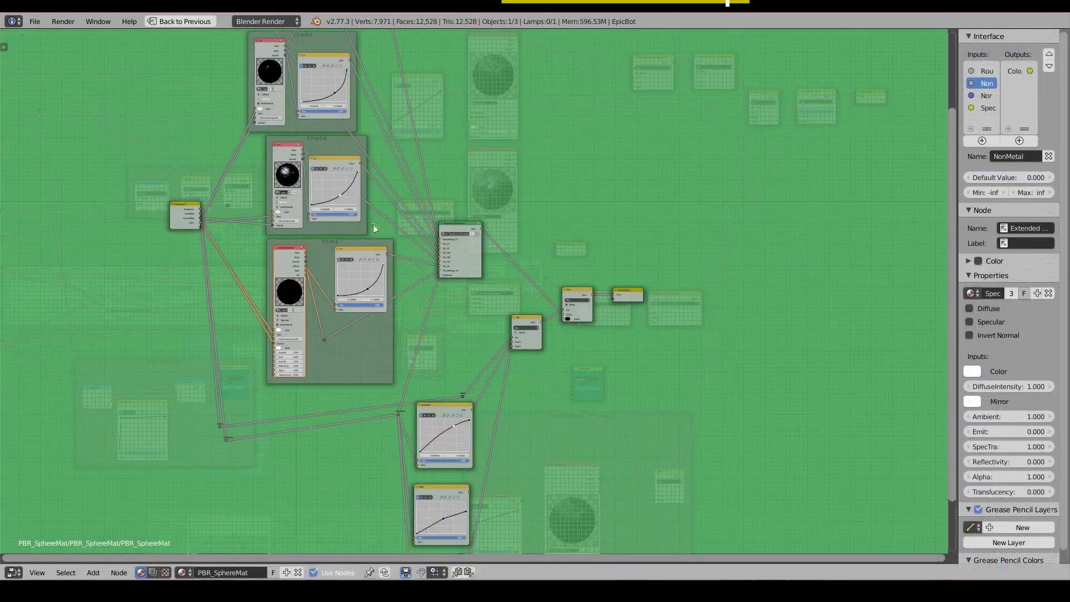
- Inspect the node properties of the 0.2, 0.4 and Extended Material highlight nodes in turn
{"action": "left_click", "coordinate": [264, 82]}
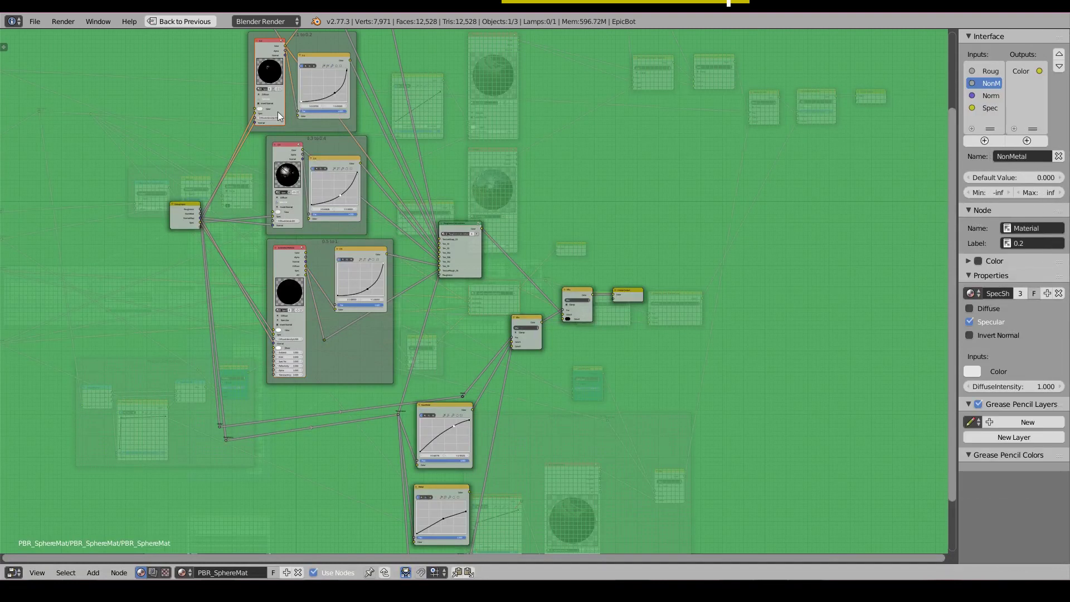
{"action": "left_click", "coordinate": [292, 180]}
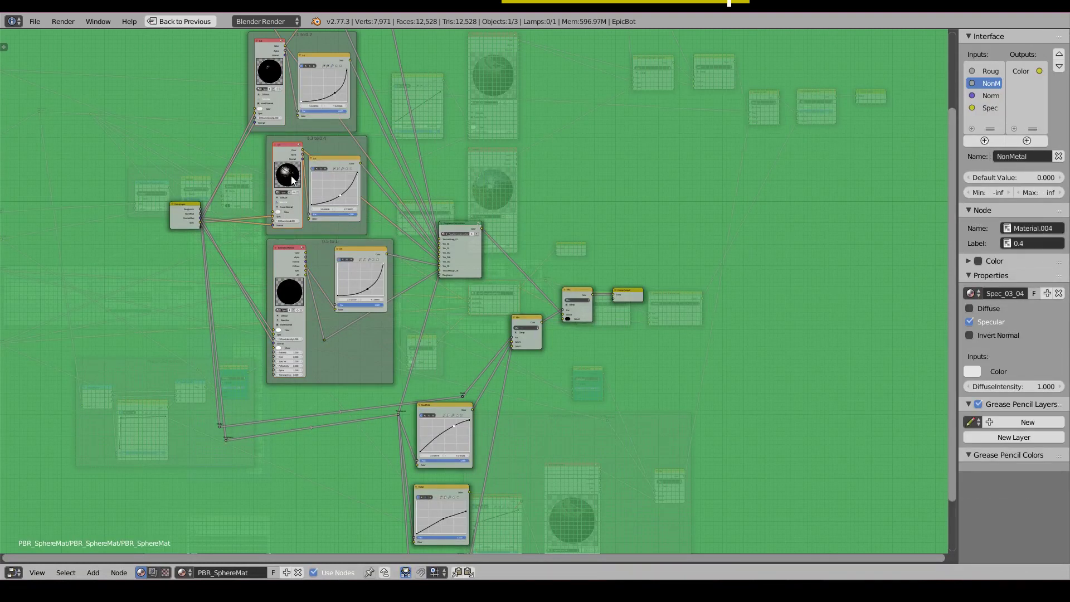
{"action": "left_click", "coordinate": [285, 284]}
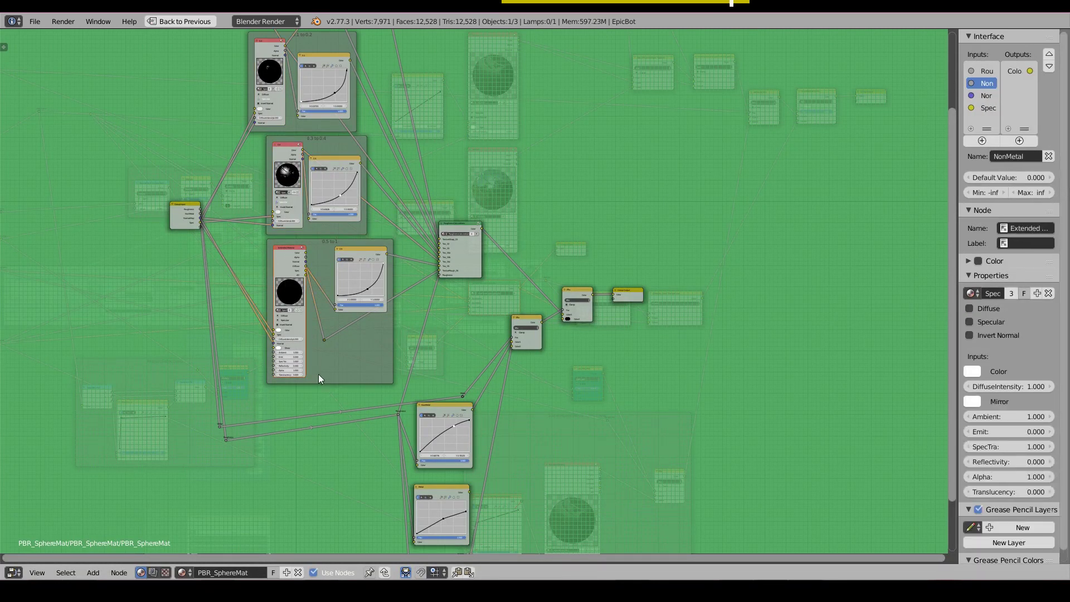
- Look at the final Mix node and the curve nodes feeding the highlights, and return to the enclosing group
{"action": "middle_click_drag", "start_coordinate": [535, 313], "coordinate": [526, 296]}
{"action": "left_click", "coordinate": [560, 279]}
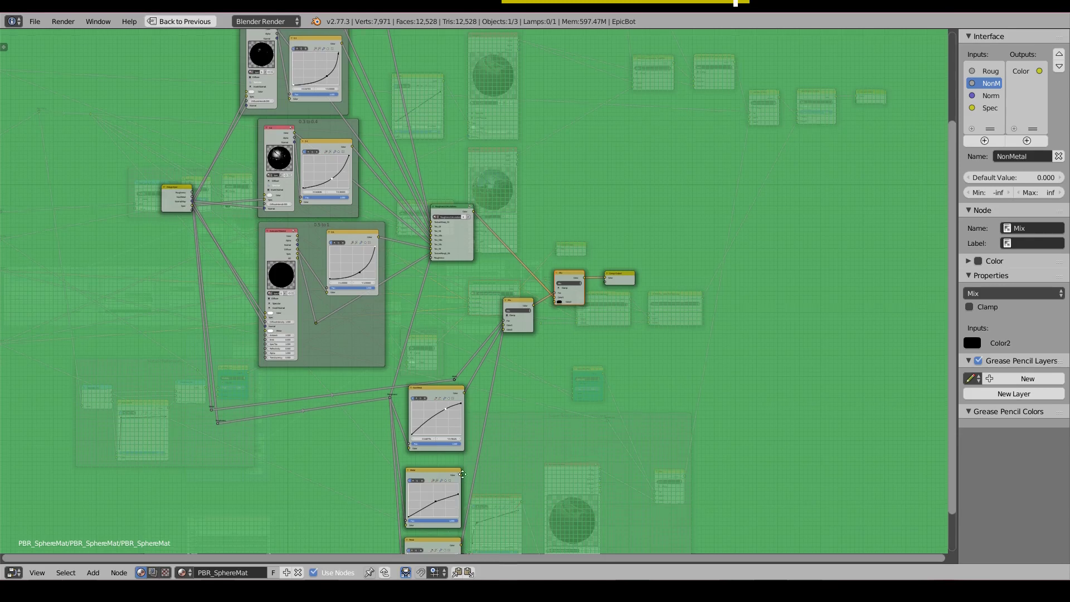
{"action": "middle_click_drag", "start_coordinate": [455, 413], "coordinate": [459, 333]}
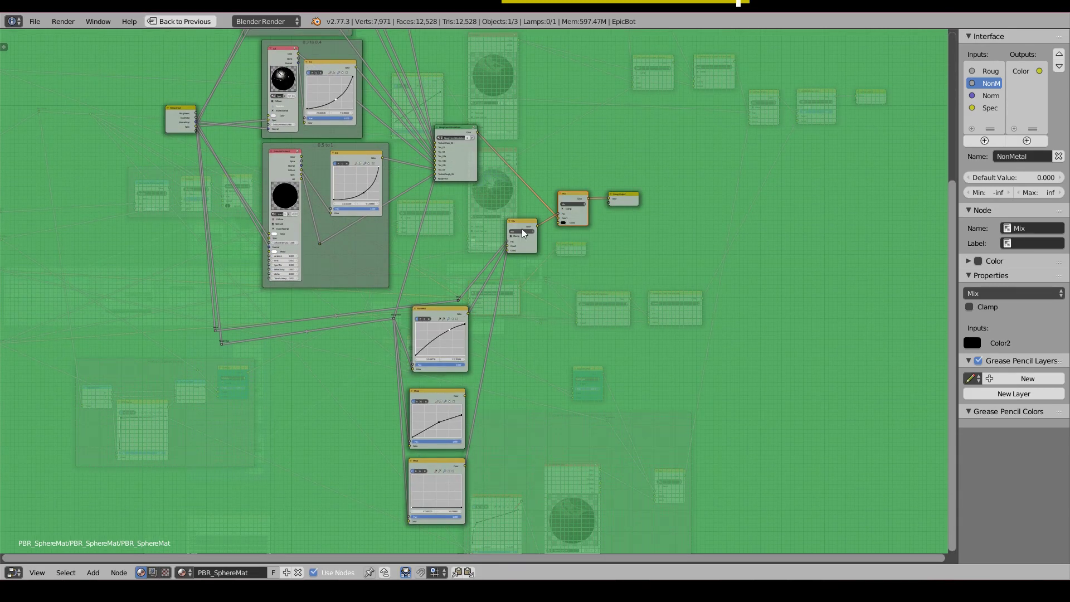
{"action": "key", "text": "Tab"}
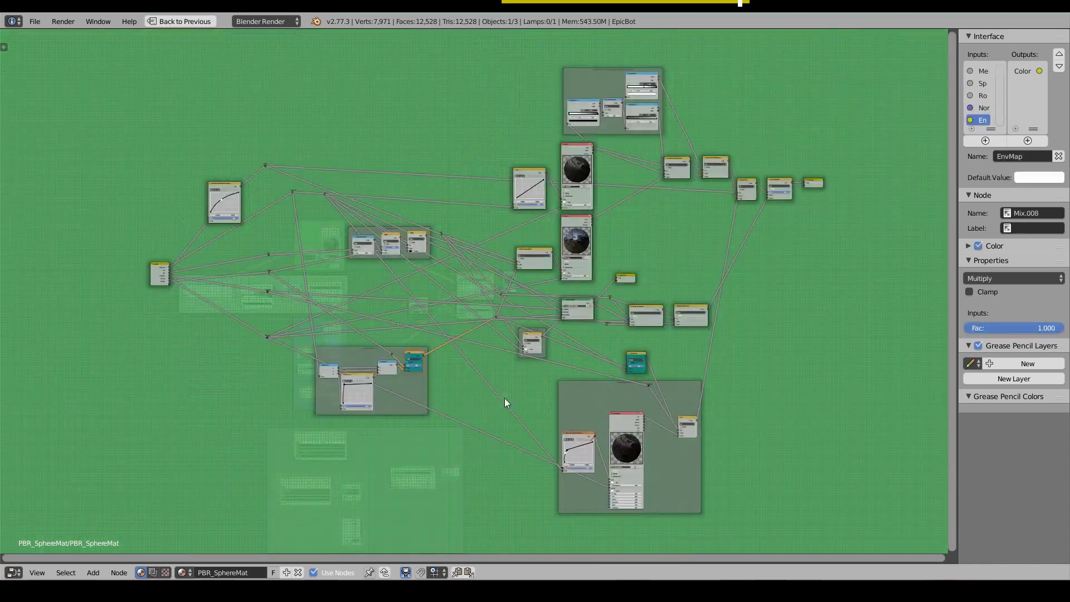
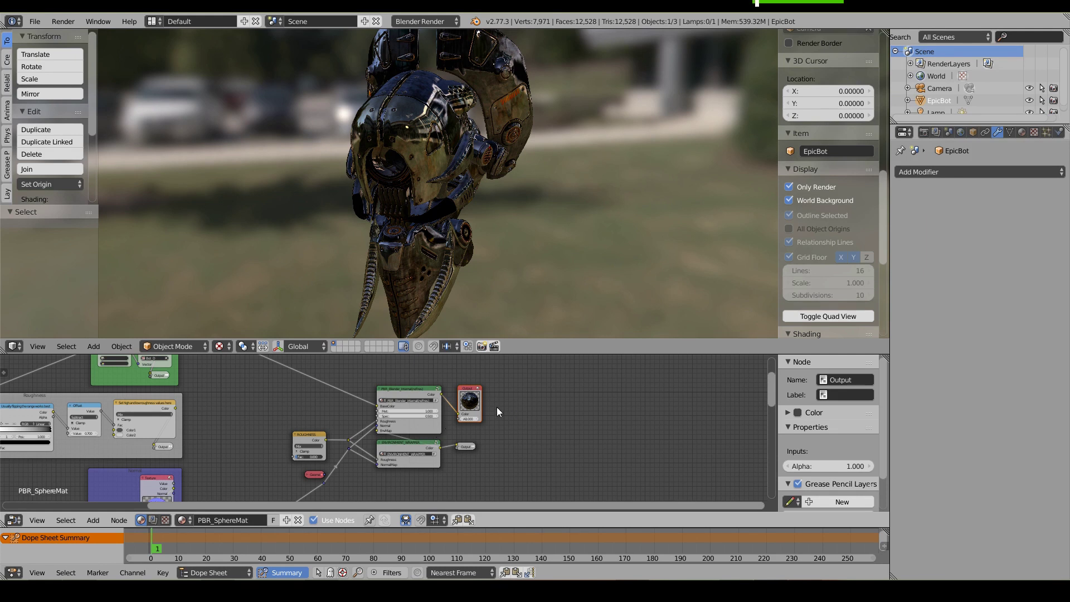
- Switch the renderer to Cycles Render and add a Fresnel input node above the PBR_Blender_Internal group node
{"action": "middle_click_drag", "start_coordinate": [502, 396], "coordinate": [496, 423]}
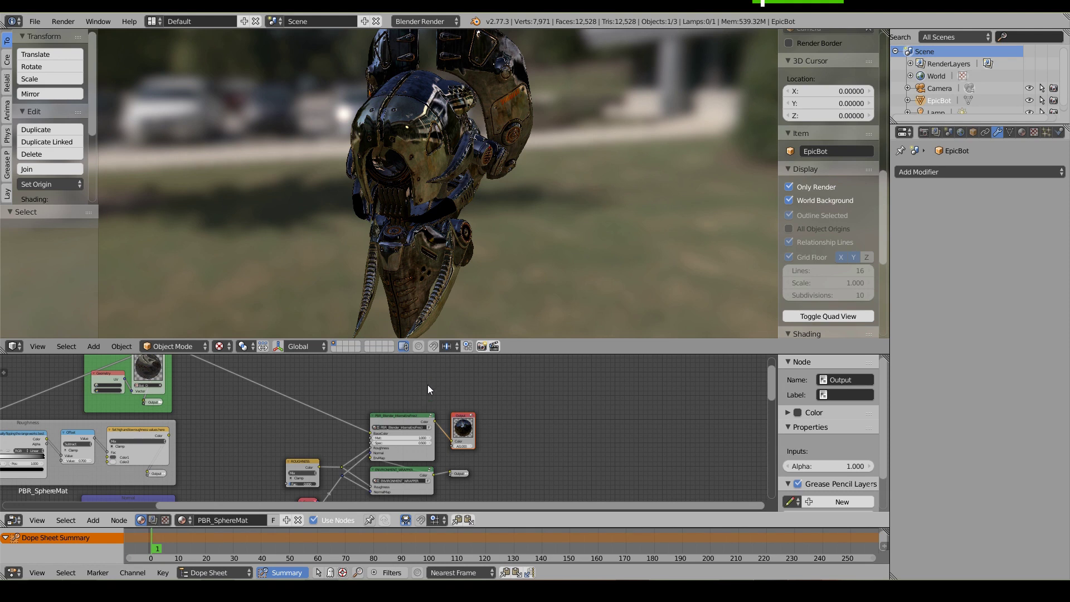
{"action": "middle_click_drag", "start_coordinate": [513, 453], "coordinate": [521, 433]}
{"action": "left_click", "coordinate": [422, 20]}
{"action": "left_click", "coordinate": [425, 65]}
{"action": "key", "text": "shift+a"}
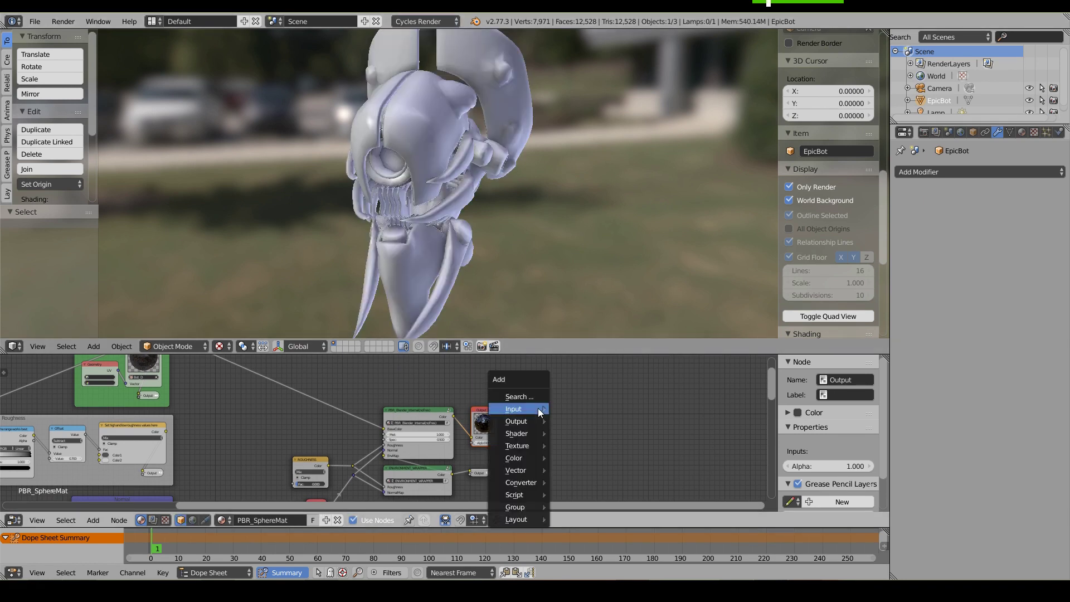
{"action": "mouse_move", "coordinate": [538, 409]}
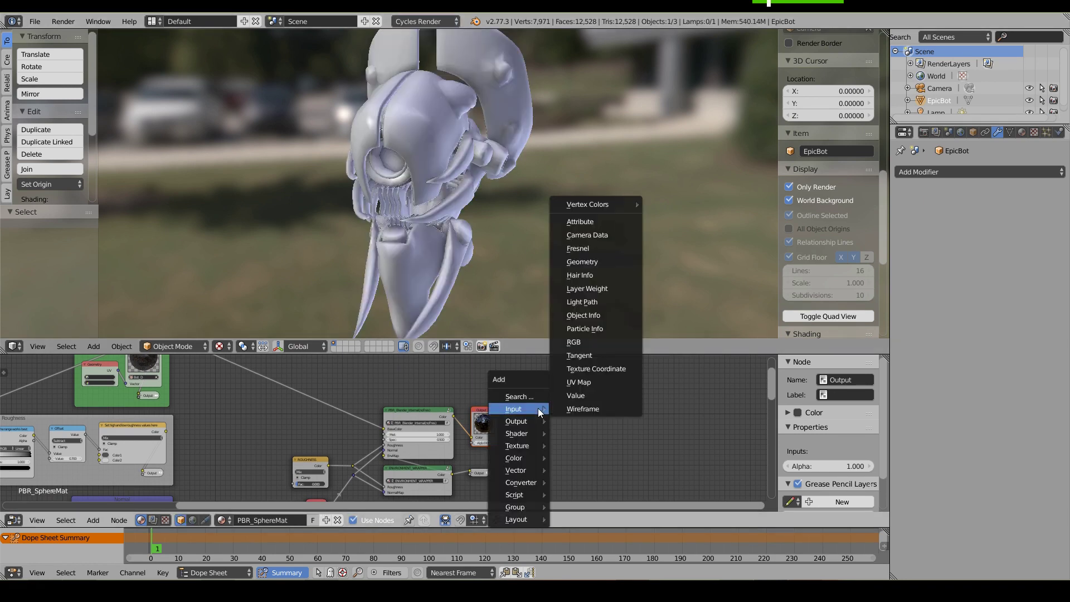
{"action": "left_click", "coordinate": [583, 248]}
{"action": "left_click", "coordinate": [423, 369]}
- Switch back to Blender Render, and link the Fresnel node's Fac output to the Output node's Color input
{"action": "left_click", "coordinate": [425, 22]}
{"action": "left_click", "coordinate": [433, 32]}
{"action": "left_click_drag", "start_coordinate": [482, 409], "coordinate": [493, 365]}
{"action": "scroll", "coordinate": [485, 380], "scroll_direction": "up", "scroll_amount": 4}
{"action": "middle_click_drag", "start_coordinate": [481, 384], "coordinate": [421, 433]}
{"action": "left_click_drag", "start_coordinate": [435, 414], "coordinate": [467, 436]}
- Link the material's normal reroute to the Fresnel node's Normal input and inspect the effect on EpicBot's head
{"action": "mouse_move", "coordinate": [426, 148]}
{"action": "middle_mouse_down"}
{"action": "mouse_move", "coordinate": [386, 155]}
{"action": "mouse_move", "coordinate": [426, 156]}
{"action": "mouse_move", "coordinate": [459, 140]}
{"action": "mouse_move", "coordinate": [412, 159]}
{"action": "middle_mouse_up"}
{"action": "scroll", "coordinate": [396, 431], "scroll_direction": "down", "scroll_amount": 2}
{"action": "middle_click_drag", "start_coordinate": [334, 477], "coordinate": [340, 443]}
{"action": "left_click_drag", "start_coordinate": [332, 462], "coordinate": [396, 387]}
{"action": "scroll", "coordinate": [392, 412], "scroll_direction": "up", "scroll_amount": 2}
{"action": "scroll", "coordinate": [398, 412], "scroll_direction": "up", "scroll_amount": 1}
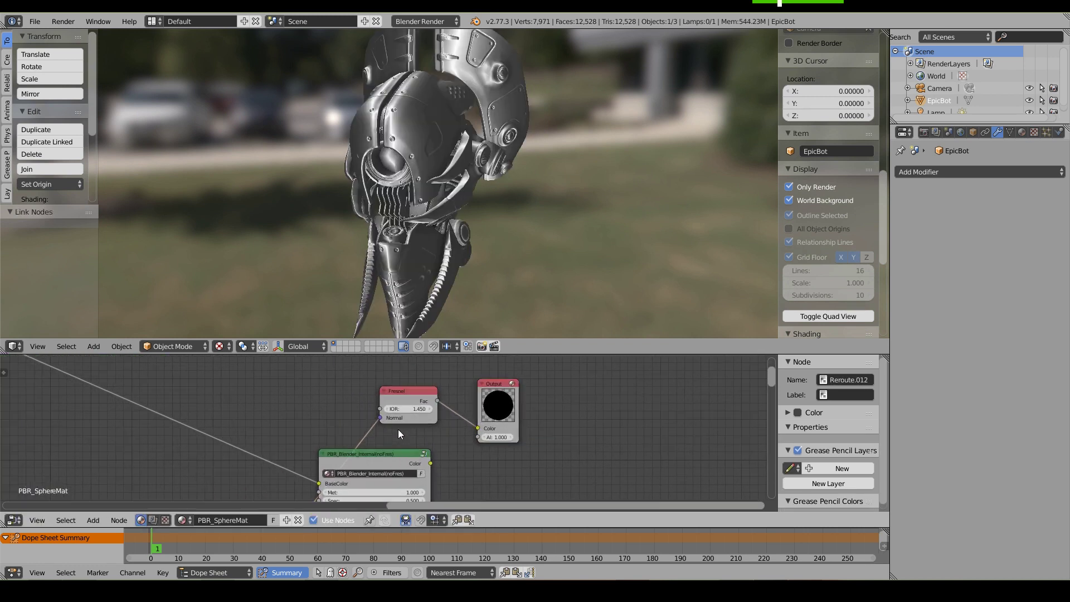
{"action": "middle_click_drag", "start_coordinate": [458, 152], "coordinate": [401, 175]}
{"action": "mouse_move", "coordinate": [408, 169]}
{"action": "middle_mouse_down"}
{"action": "mouse_move", "coordinate": [400, 153]}
{"action": "mouse_move", "coordinate": [453, 173]}
{"action": "mouse_move", "coordinate": [419, 173]}
{"action": "middle_mouse_up"}
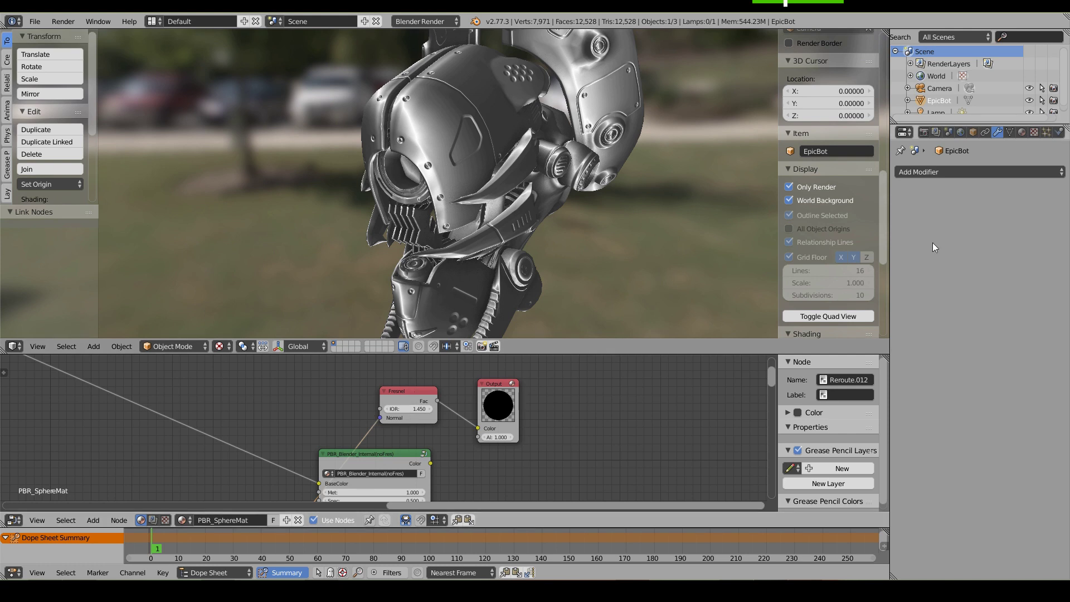
- Enable World Space Shading in the render shading settings and inspect EpicBot from another angle
{"action": "left_click", "coordinate": [924, 132]}
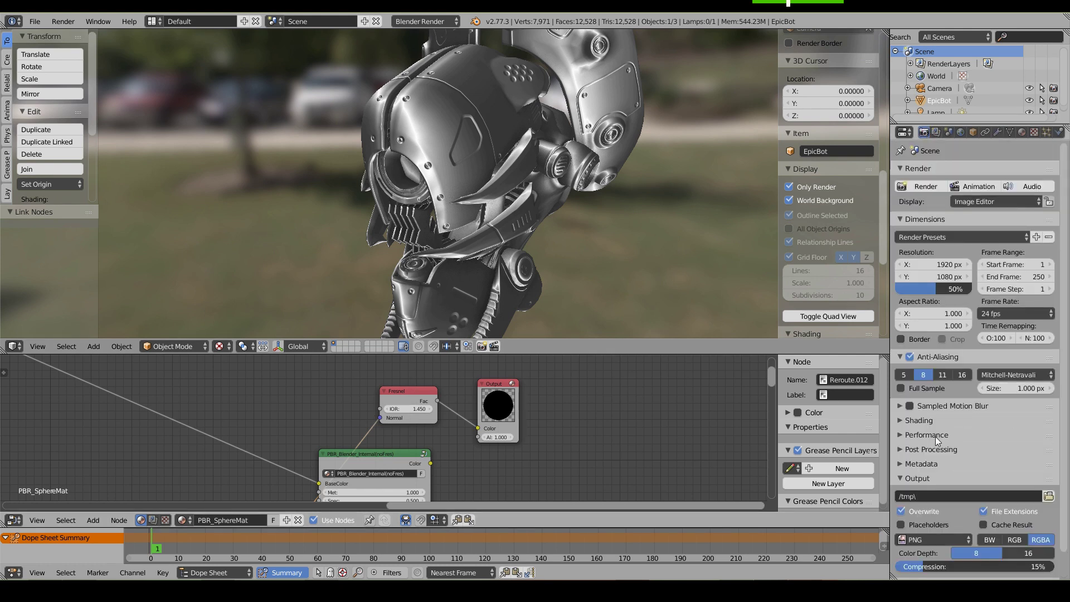
{"action": "left_click", "coordinate": [920, 421]}
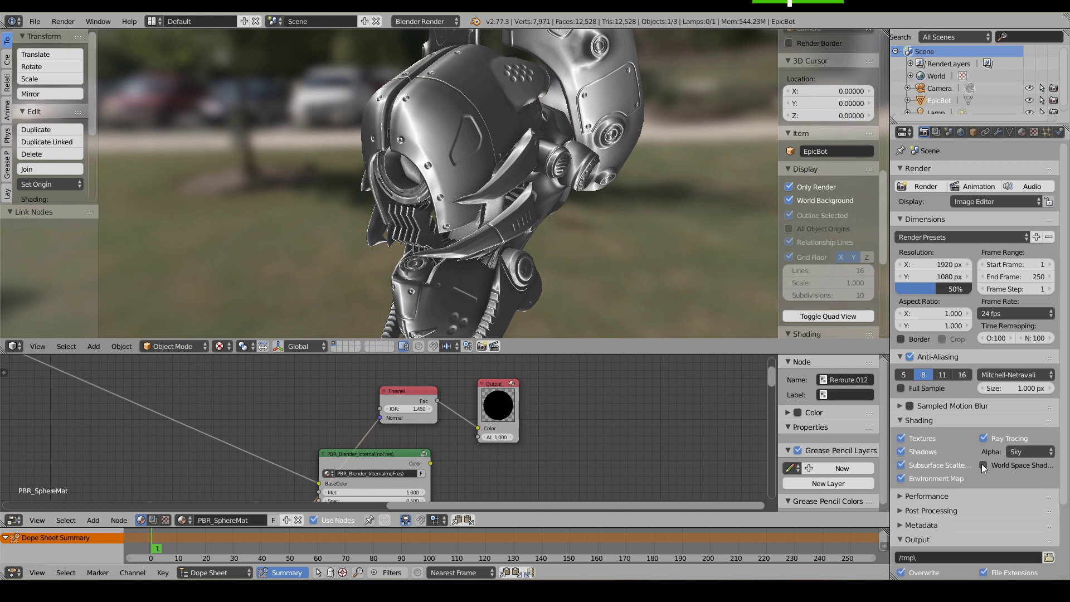
{"action": "left_click", "coordinate": [983, 464]}
{"action": "mouse_move", "coordinate": [471, 162]}
{"action": "middle_mouse_down"}
{"action": "mouse_move", "coordinate": [402, 157]}
{"action": "mouse_move", "coordinate": [442, 157]}
{"action": "mouse_move", "coordinate": [465, 173]}
{"action": "mouse_move", "coordinate": [461, 143]}
{"action": "middle_mouse_up"}
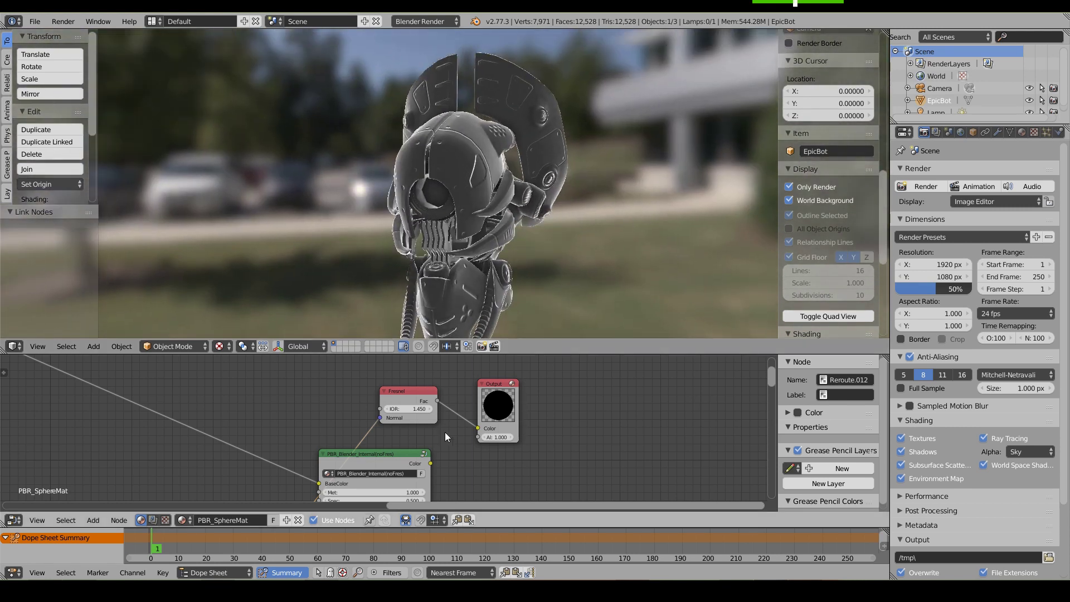
- Link the PBR_Blender_Internal group's Color output to the Output node's Color input
{"action": "left_click_drag", "start_coordinate": [433, 462], "coordinate": [496, 443]}
{"action": "scroll", "coordinate": [485, 456], "scroll_direction": "down", "scroll_amount": 4}
{"action": "middle_click_drag", "start_coordinate": [483, 459], "coordinate": [457, 359]}
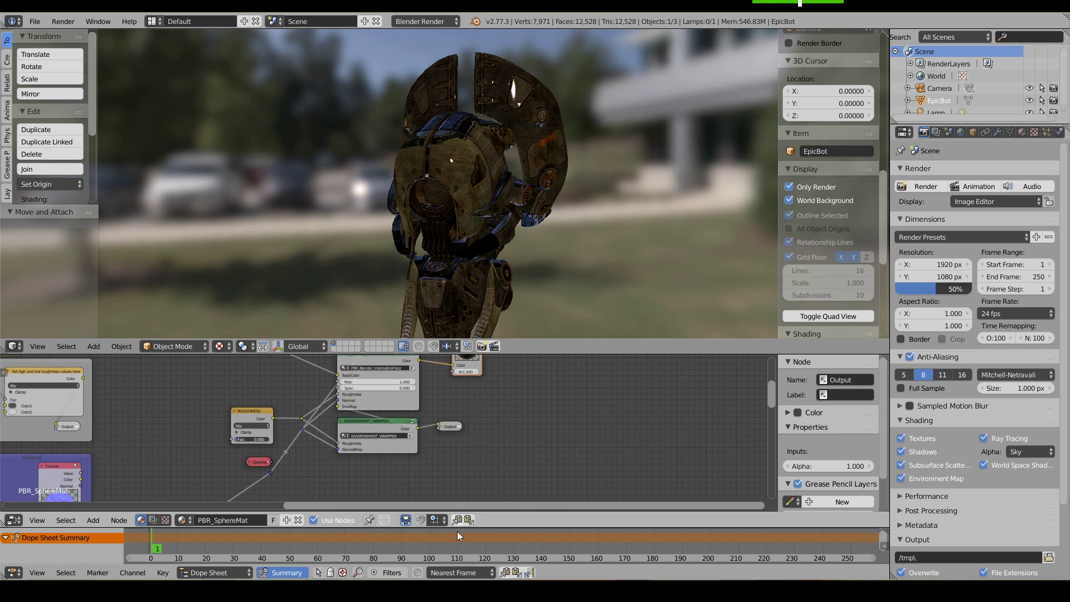
- Make the environment wrapper's Output node active and disable World Space Shading
{"action": "left_click", "coordinate": [450, 426]}
{"action": "mouse_move", "coordinate": [500, 162]}
{"action": "middle_mouse_down"}
{"action": "mouse_move", "coordinate": [501, 223]}
{"action": "mouse_move", "coordinate": [595, 210]}
{"action": "mouse_move", "coordinate": [549, 129]}
{"action": "mouse_move", "coordinate": [413, 177]}
{"action": "mouse_move", "coordinate": [468, 157]}
{"action": "mouse_move", "coordinate": [491, 168]}
{"action": "middle_mouse_up"}
{"action": "left_click", "coordinate": [985, 466]}
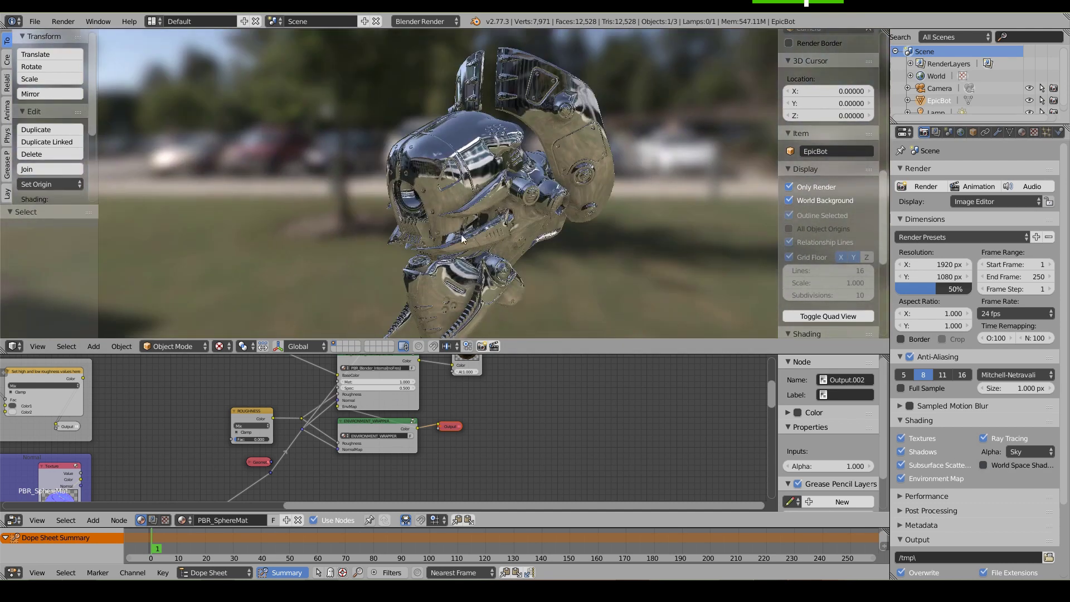
- Make the main Output node active, link the Fresnel node's Fac to its Color input, and select the Fresnel node
{"action": "middle_click_drag", "start_coordinate": [468, 390], "coordinate": [469, 415]}
{"action": "scroll", "coordinate": [476, 434], "scroll_direction": "up", "scroll_amount": 2}
{"action": "left_click", "coordinate": [498, 420]}
{"action": "left_click_drag", "start_coordinate": [428, 359], "coordinate": [507, 393]}
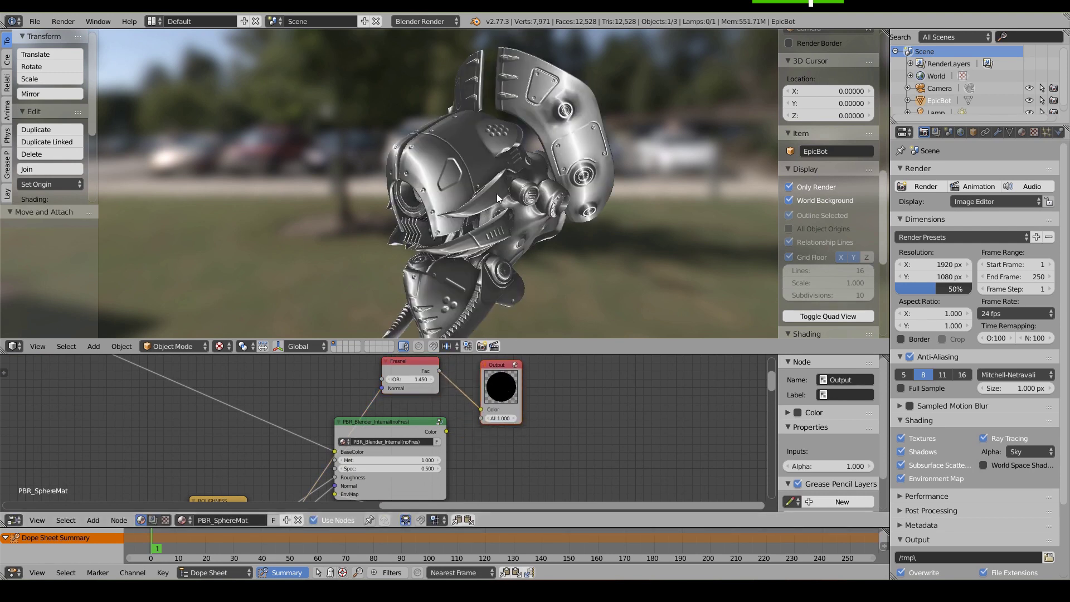
{"action": "left_click", "coordinate": [415, 371]}
{"action": "key", "text": "F12"}
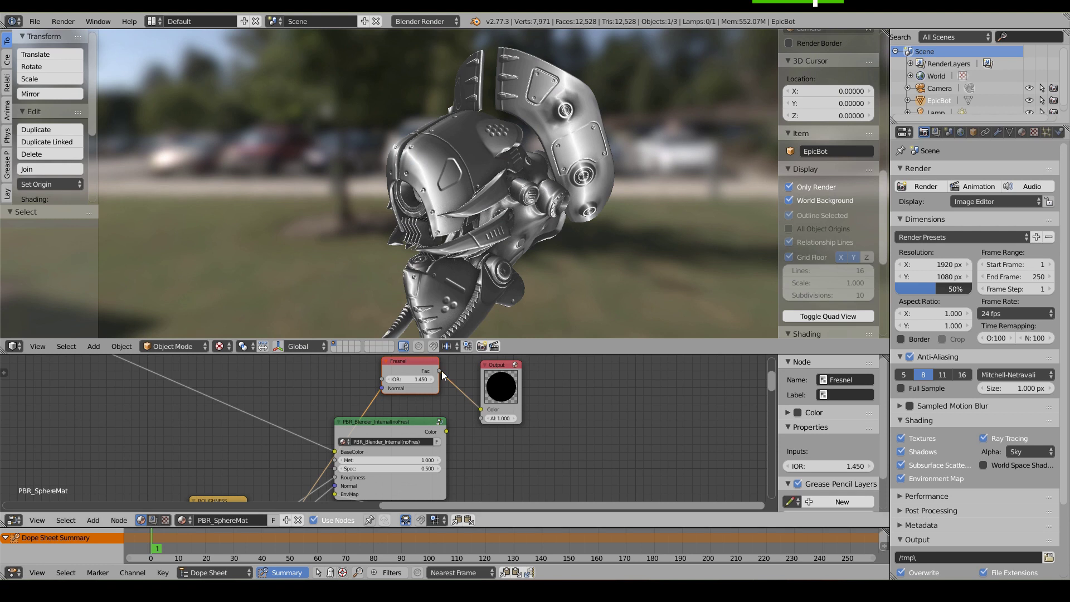
{"action": "scroll", "coordinate": [455, 427], "scroll_direction": "down", "scroll_amount": 2}
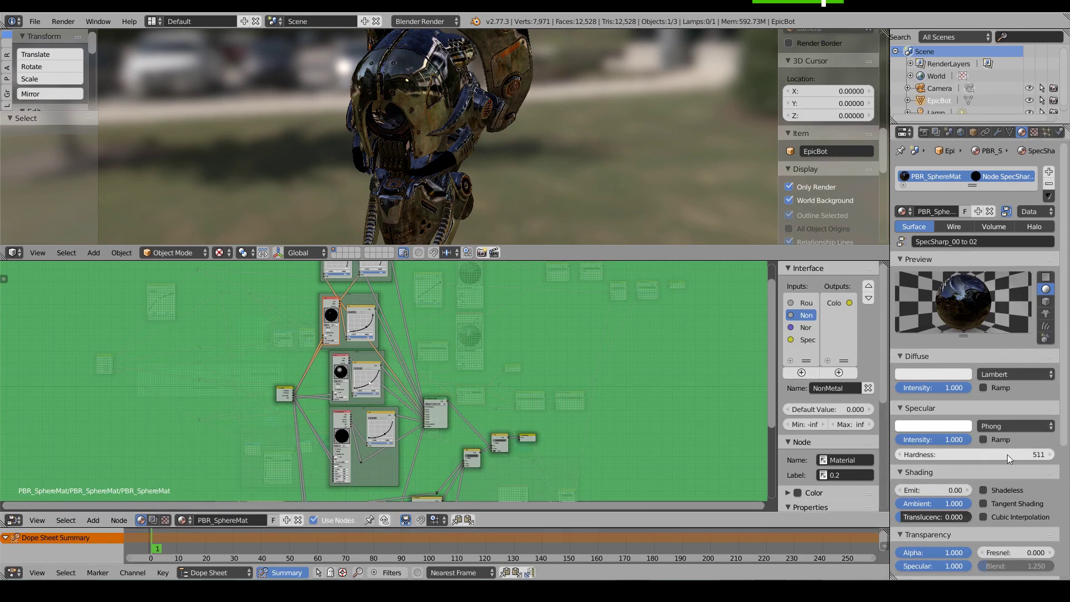
- Compare the specular shader and hardness of the 0.4, Extended Material and 0.2 highlight nodes again
{"action": "left_click", "coordinate": [341, 372]}
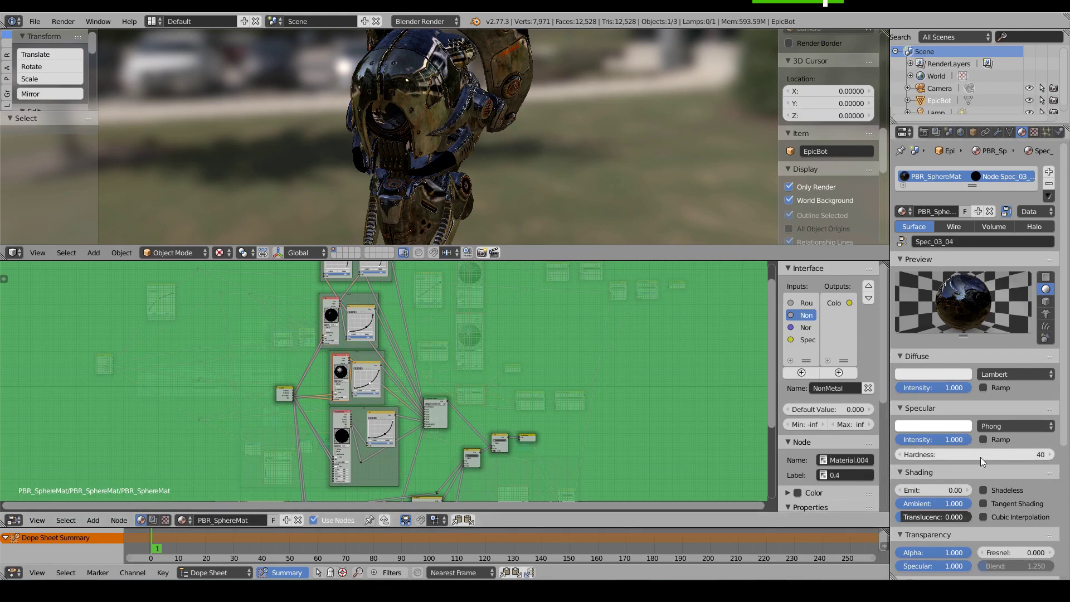
{"action": "left_click", "coordinate": [337, 424]}
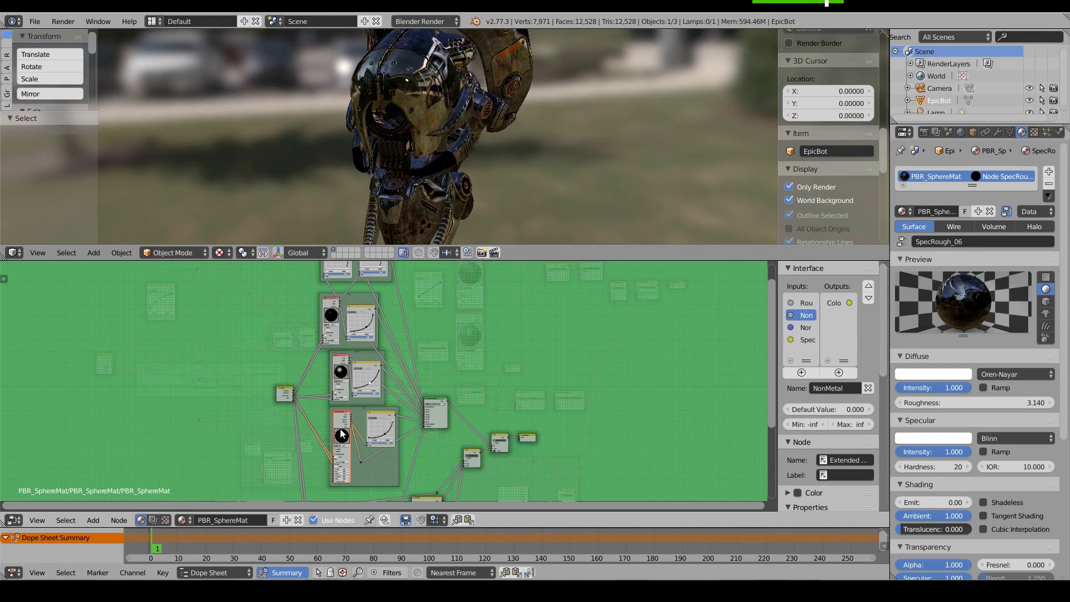
{"action": "left_click", "coordinate": [340, 371]}
{"action": "left_click", "coordinate": [331, 318]}
{"action": "left_click", "coordinate": [342, 372]}
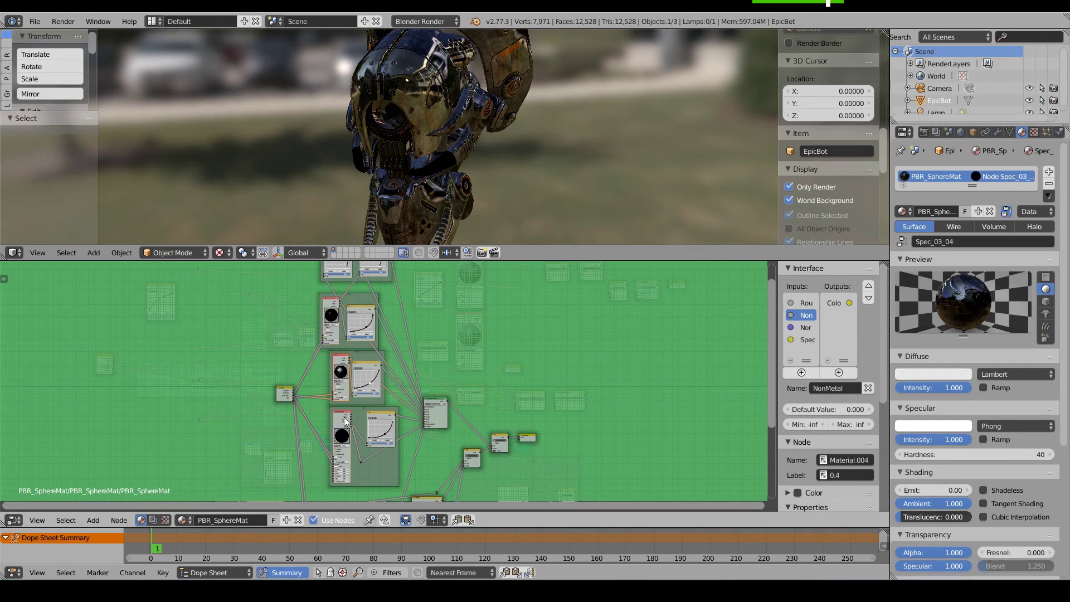
{"action": "left_click", "coordinate": [332, 318]}
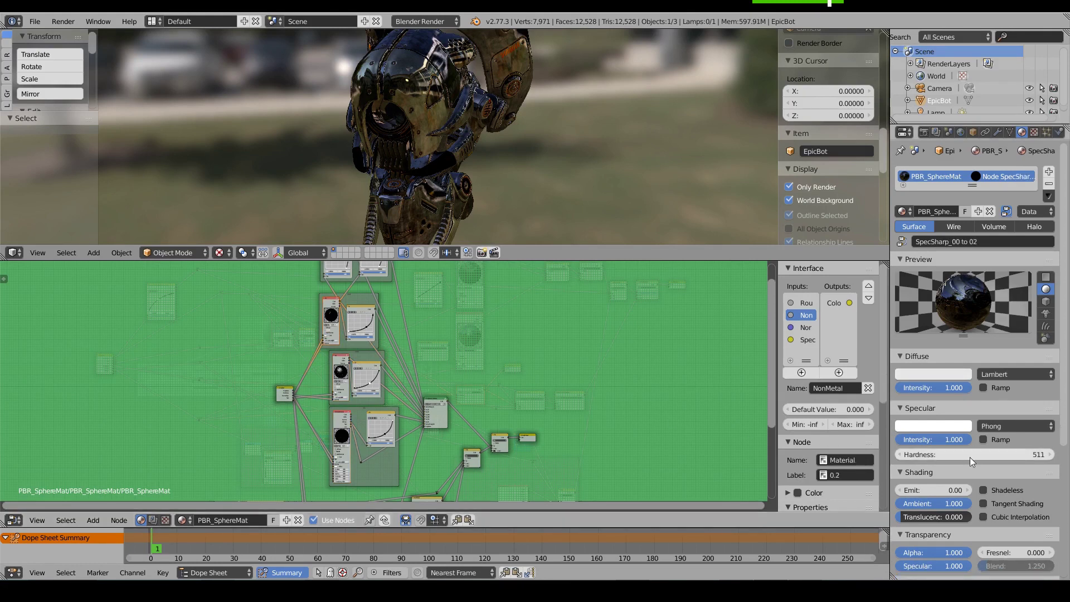
{"action": "scroll", "coordinate": [329, 383], "scroll_direction": "up", "scroll_amount": 5}
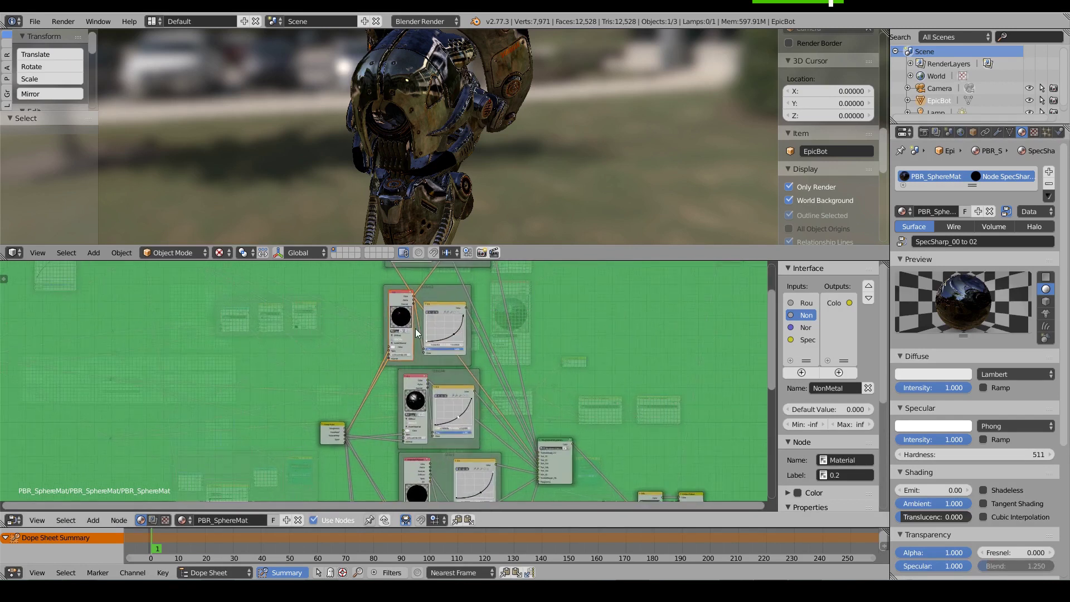
{"action": "scroll", "coordinate": [401, 315], "scroll_direction": "up", "scroll_amount": 1}
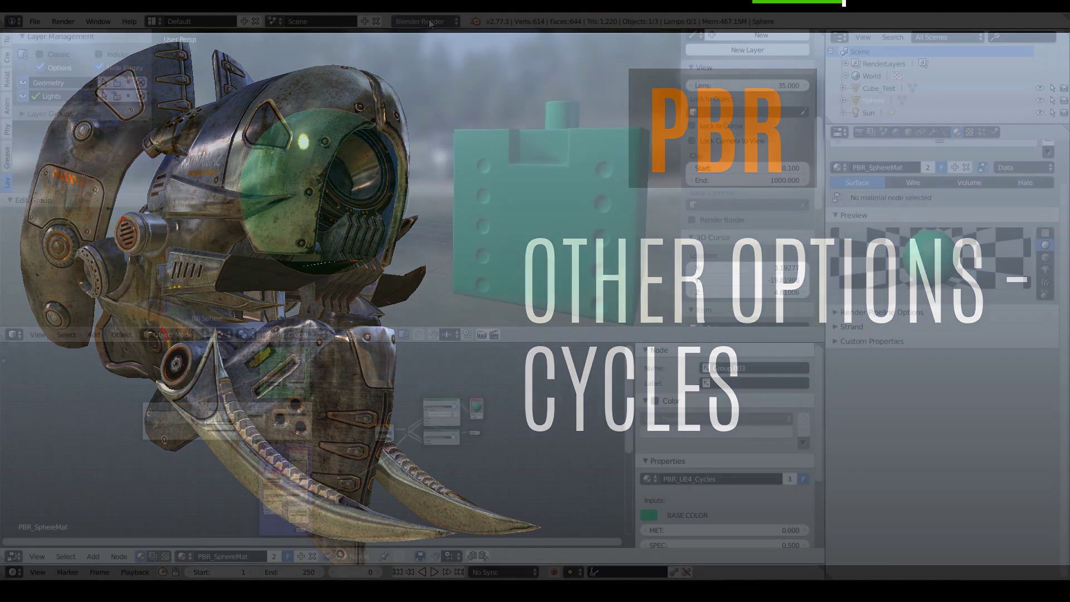
- Preview the test sphere and cube rendered with Cycles Render, and show the PBR_SphereMat object shader nodes
{"action": "left_click", "coordinate": [429, 22]}
{"action": "left_click", "coordinate": [418, 62]}
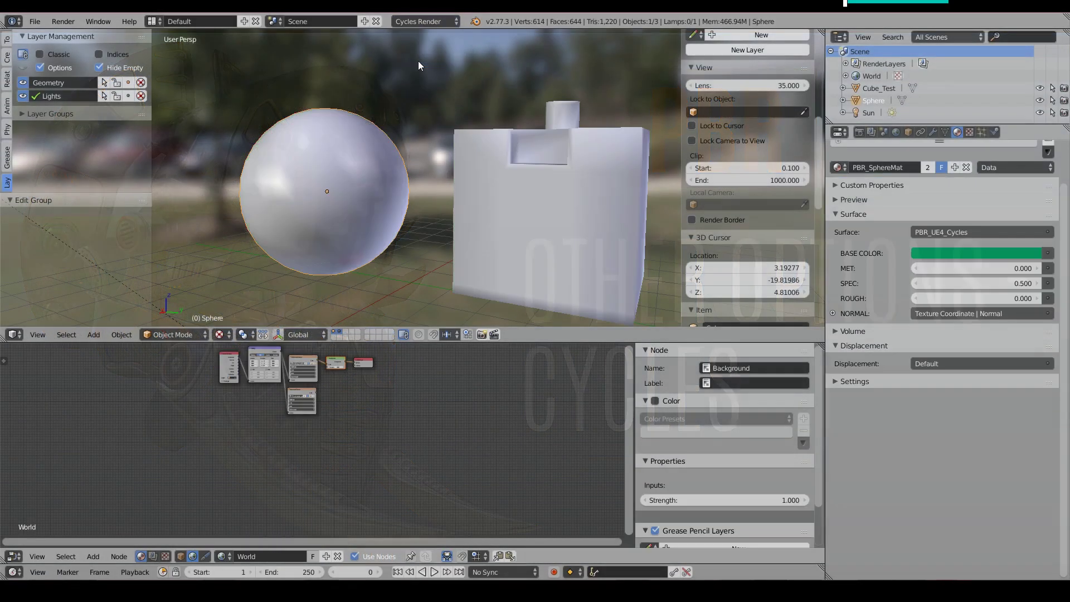
{"action": "key", "text": "shift+z"}
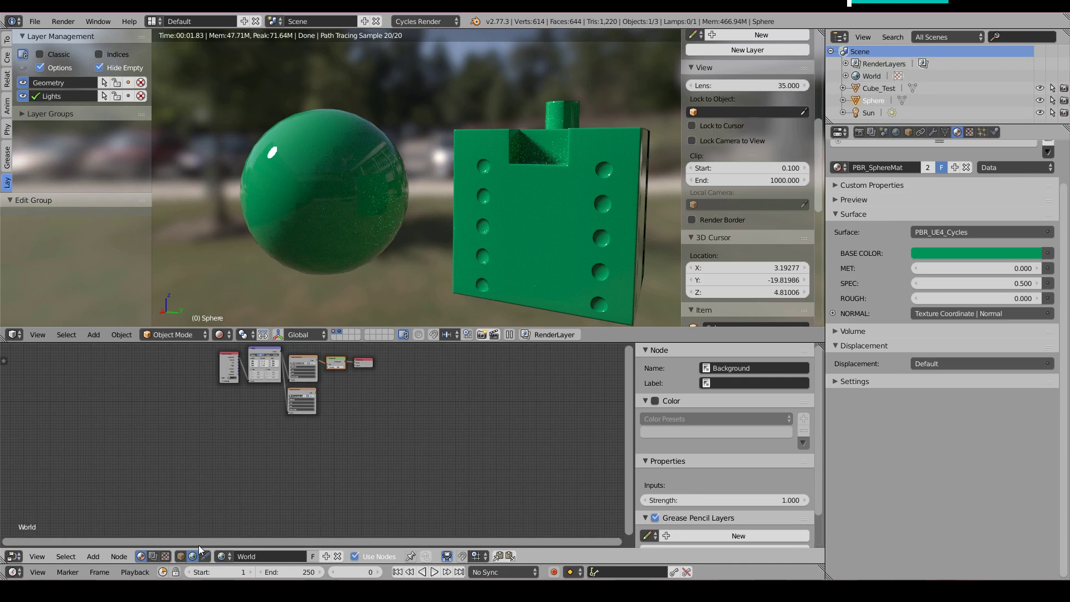
{"action": "left_click", "coordinate": [181, 557]}
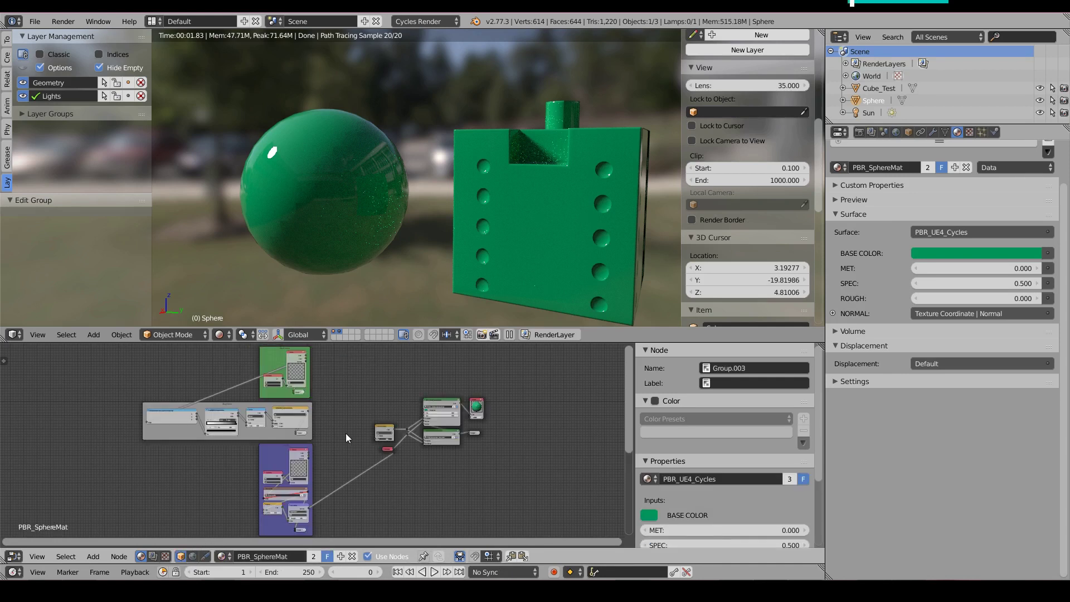
- Open the PBR_UE4_Cycles group from the CYCLES frame in a maximized node editor and examine its Dielectric and Metal networks
{"action": "mouse_move", "coordinate": [347, 508]}
{"action": "middle_mouse_down"}
{"action": "mouse_move", "coordinate": [346, 397]}
{"action": "mouse_move", "coordinate": [349, 525]}
{"action": "middle_mouse_up"}
{"action": "scroll", "coordinate": [341, 445], "scroll_direction": "up", "scroll_amount": 2}
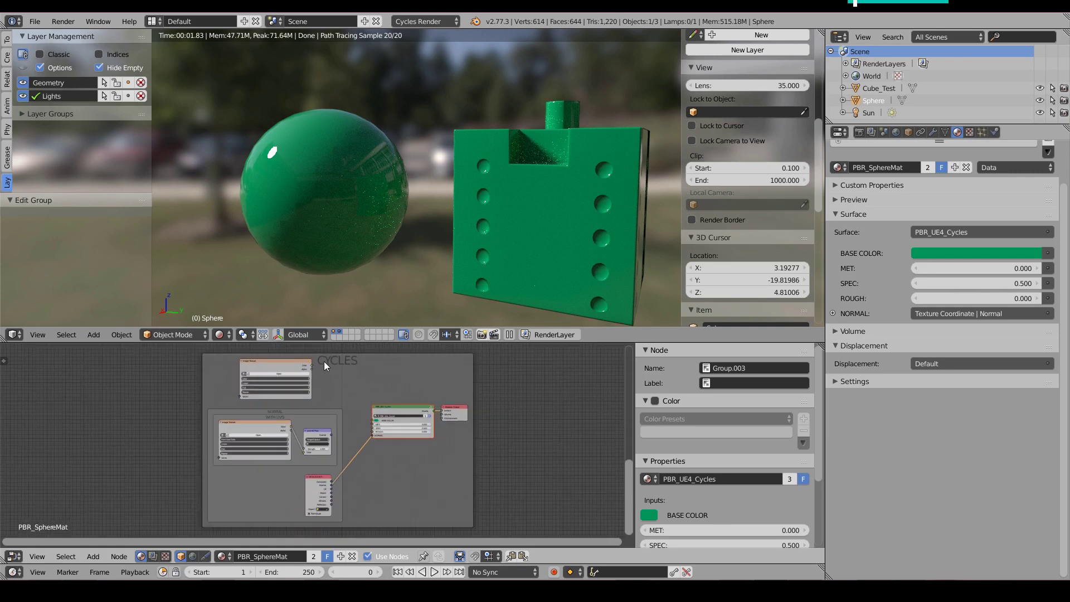
{"action": "scroll", "coordinate": [365, 427], "scroll_direction": "up", "scroll_amount": 3}
{"action": "middle_click_drag", "start_coordinate": [366, 427], "coordinate": [328, 438]}
{"action": "scroll", "coordinate": [334, 437], "scroll_direction": "down", "scroll_amount": 1}
{"action": "scroll", "coordinate": [334, 438], "scroll_direction": "up", "scroll_amount": 2}
{"action": "left_click", "coordinate": [383, 409]}
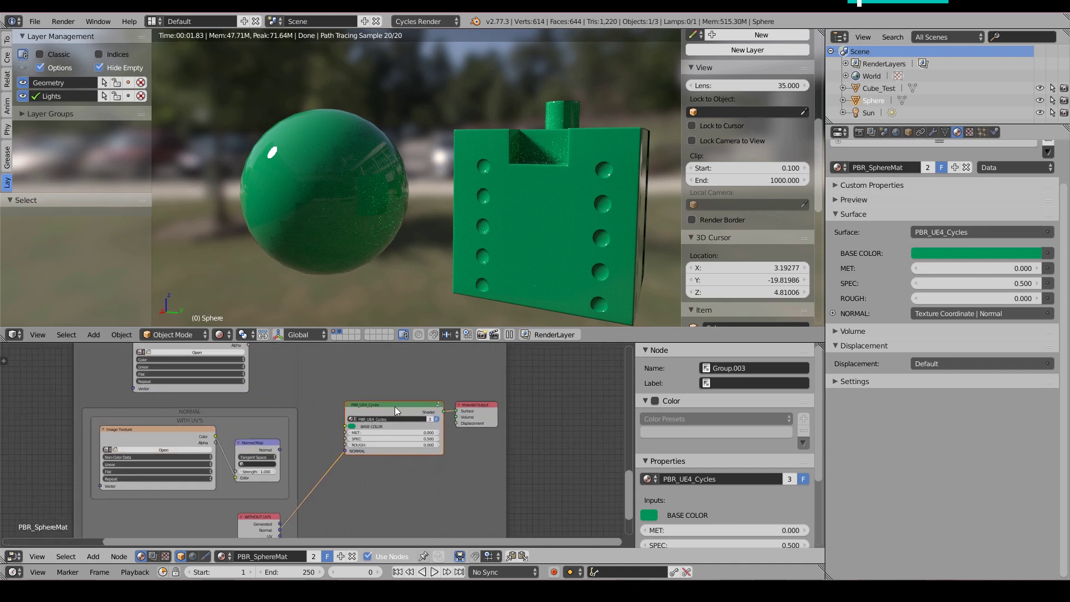
{"action": "key", "text": "Tab"}
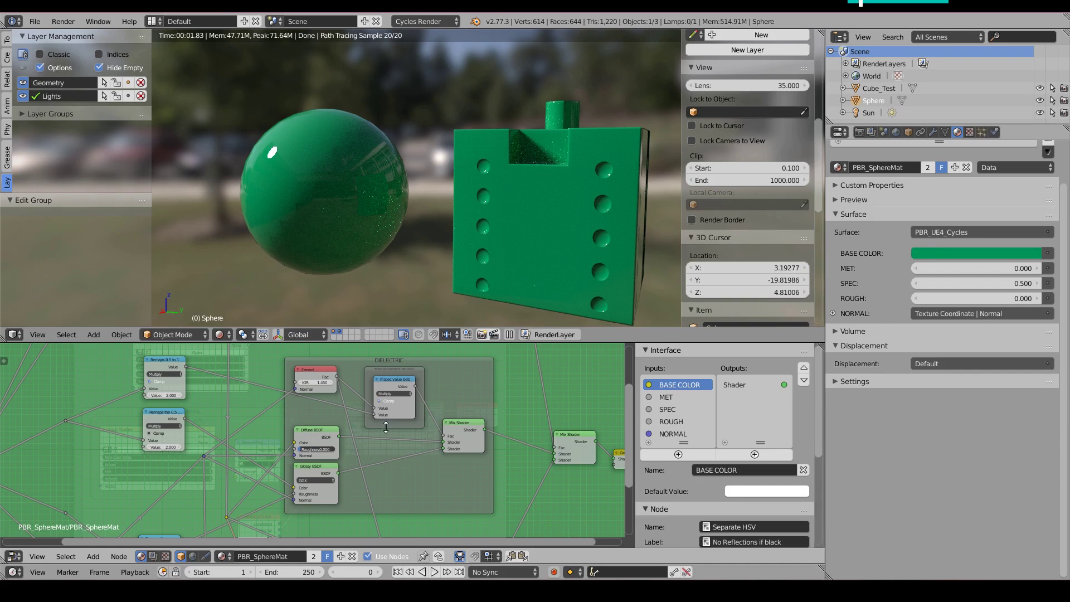
{"action": "key", "text": "shift+space"}
{"action": "scroll", "coordinate": [424, 422], "scroll_direction": "down", "scroll_amount": 1}
{"action": "middle_click_drag", "start_coordinate": [440, 419], "coordinate": [433, 396]}
{"action": "scroll", "coordinate": [392, 422], "scroll_direction": "down", "scroll_amount": 1}
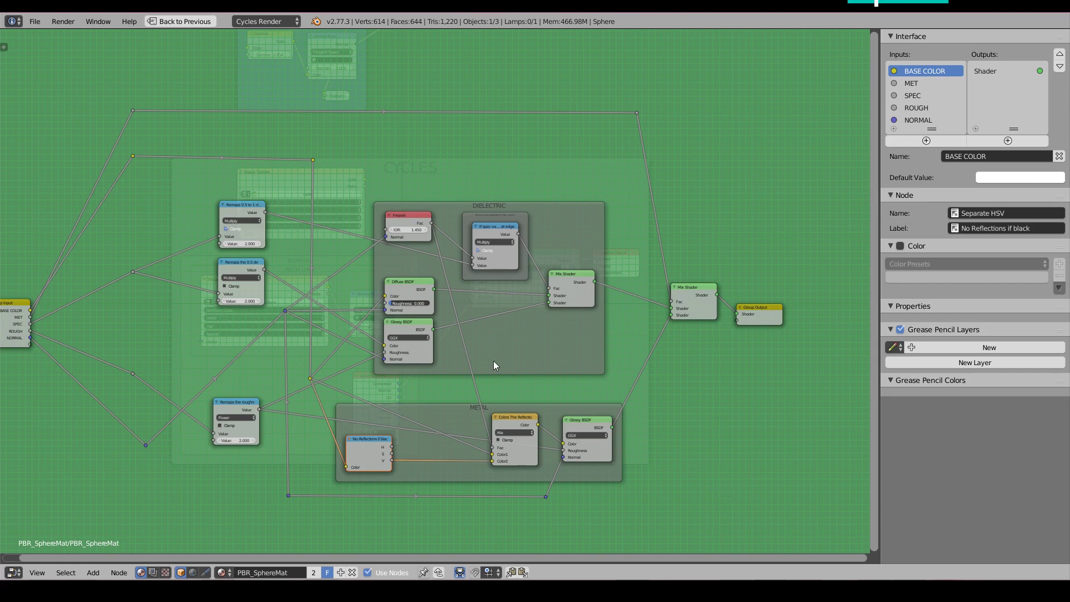
- Leave the PBR_UE4_Cycles group, review the CYCLES frame's normal inputs with and without UVs, and restore the full screen layout
{"action": "key", "text": "Tab"}
{"action": "scroll", "coordinate": [480, 303], "scroll_direction": "up", "scroll_amount": 1}
{"action": "mouse_move", "coordinate": [390, 413]}
{"action": "left_mouse_down"}
{"action": "mouse_move", "coordinate": [470, 314]}
{"action": "mouse_move", "coordinate": [435, 341]}
{"action": "mouse_move", "coordinate": [389, 407]}
{"action": "left_mouse_up"}
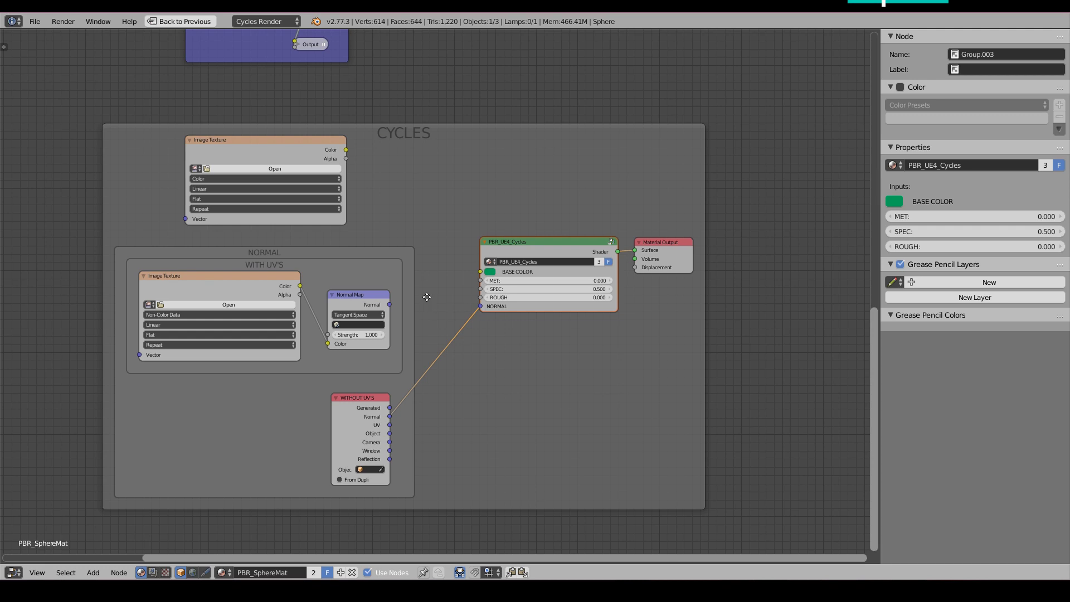
{"action": "middle_click_drag", "start_coordinate": [427, 297], "coordinate": [417, 409]}
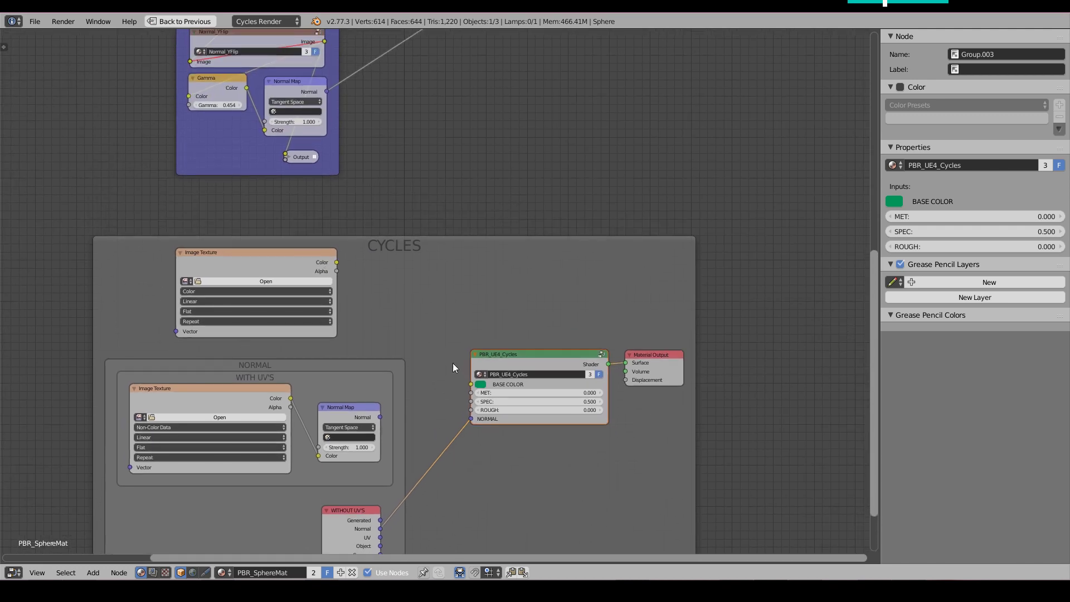
{"action": "middle_click_drag", "start_coordinate": [410, 368], "coordinate": [430, 286]}
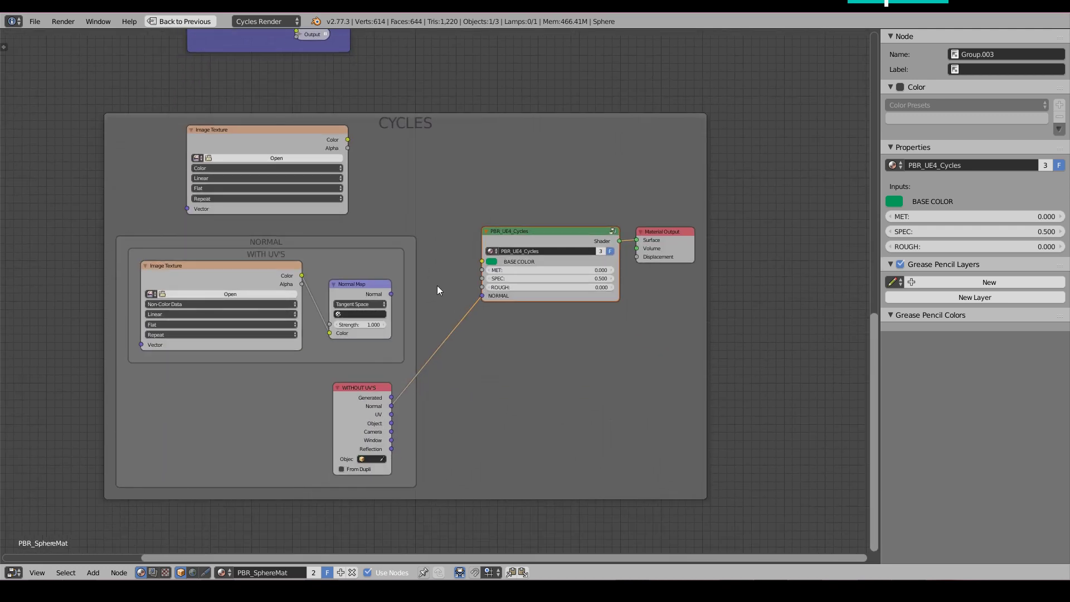
{"action": "key", "text": "shift+space"}
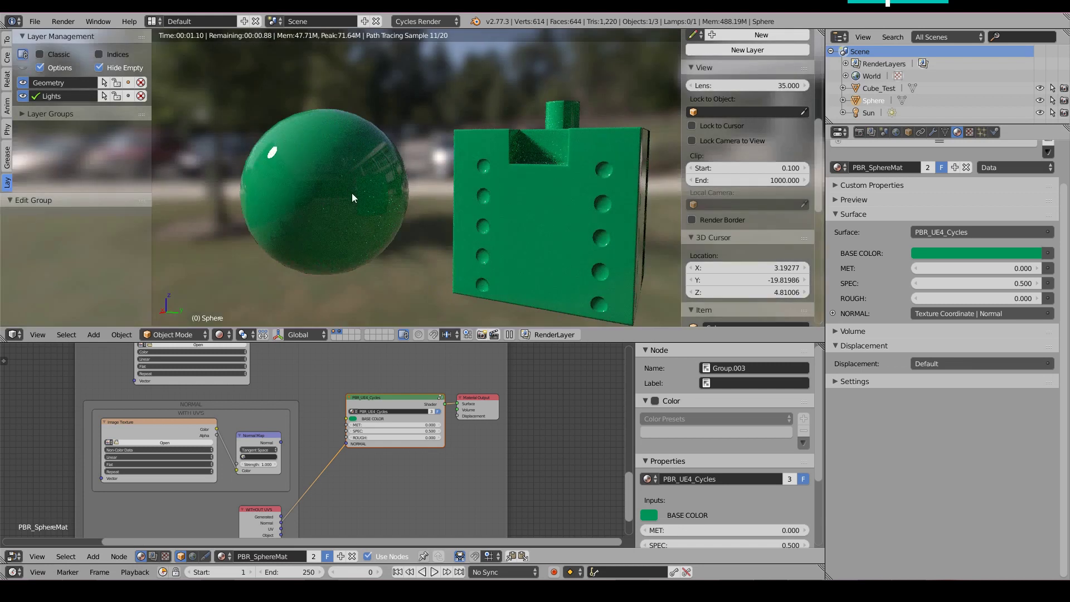
- Compare the rendered preview in Blender Render and Cycles Render, ending in Cycles with textured viewport shading
{"action": "left_click", "coordinate": [421, 22]}
{"action": "left_click", "coordinate": [419, 38]}
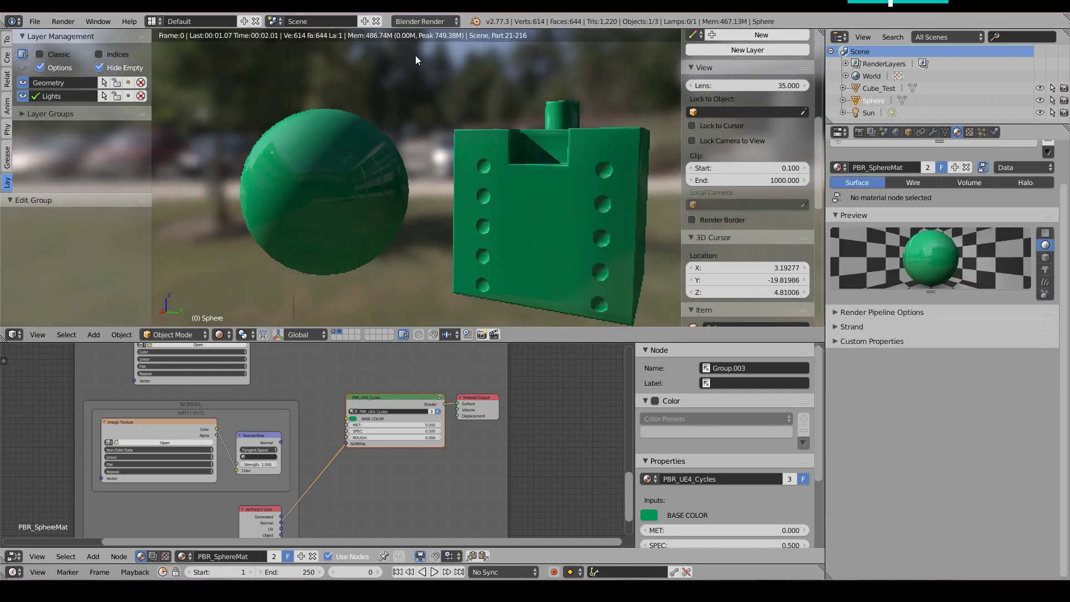
{"action": "left_click", "coordinate": [422, 21]}
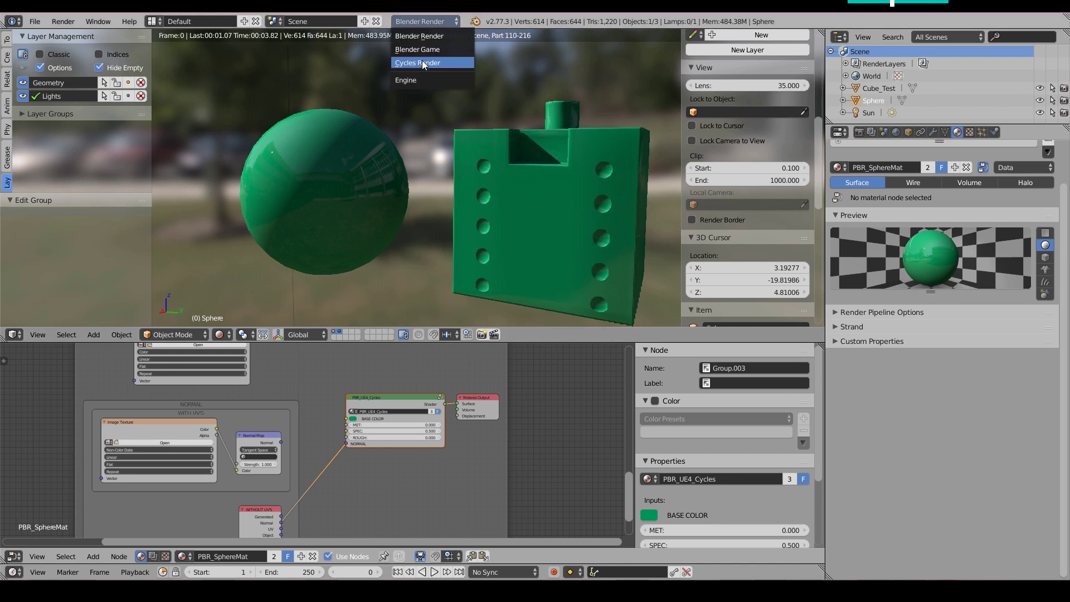
{"action": "left_click", "coordinate": [423, 61]}
{"action": "key", "text": "shift+z"}
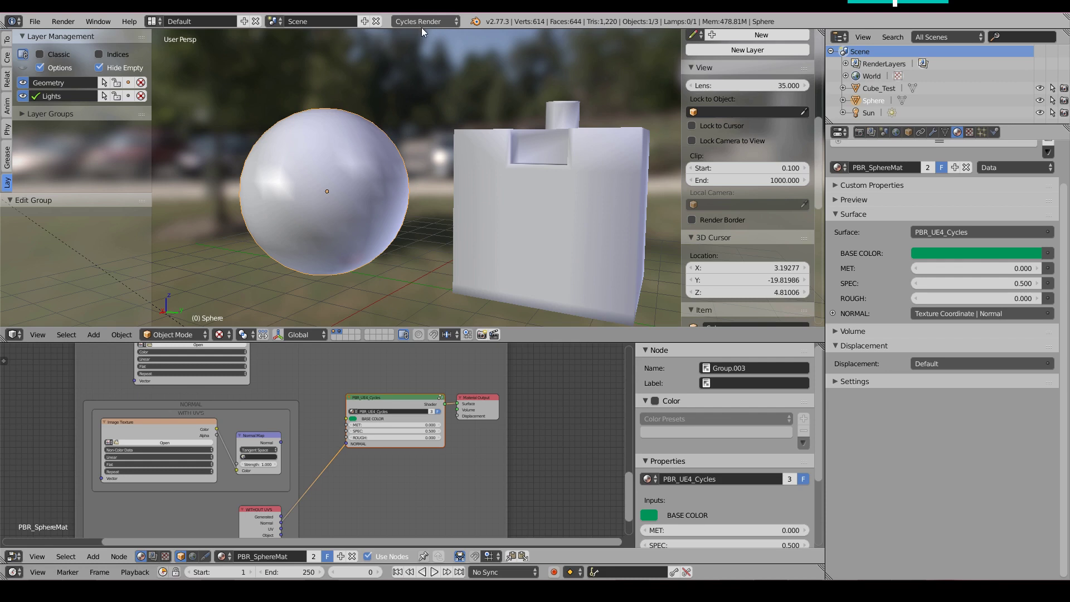
- Show the World shader nodes and inspect the EpicDay_RoughBake_0.png and RooftopNight_0.png environment textures
{"action": "left_click", "coordinate": [193, 556]}
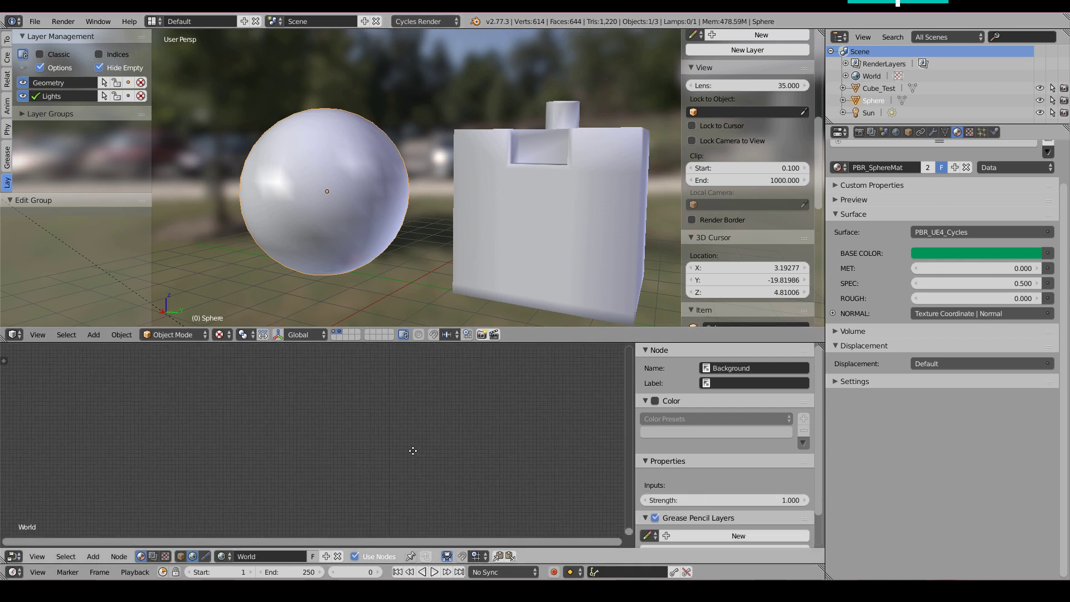
{"action": "key", "text": "Home"}
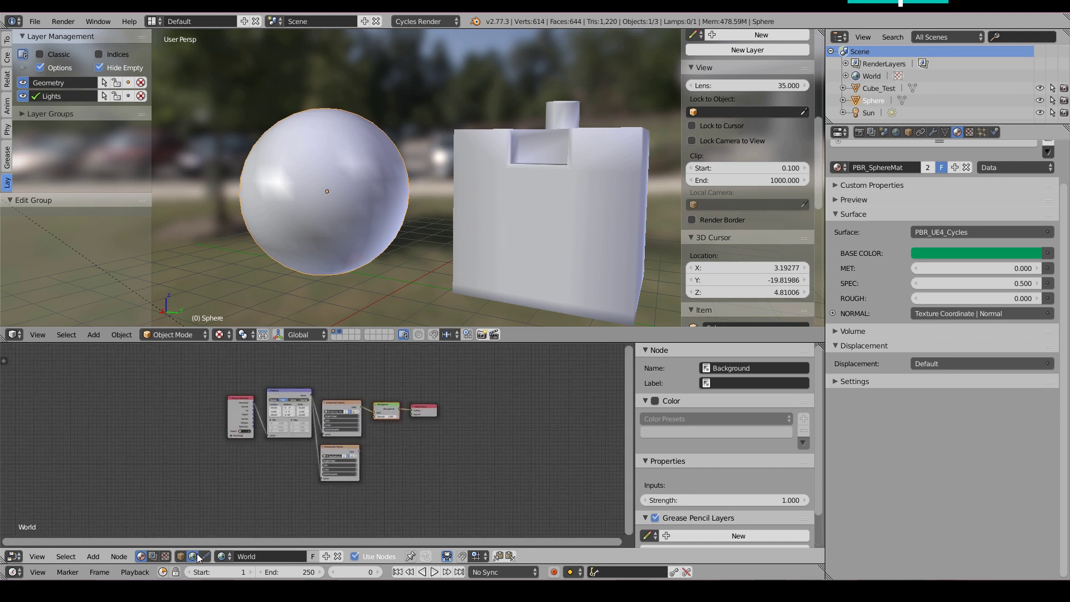
{"action": "scroll", "coordinate": [281, 445], "scroll_direction": "up", "scroll_amount": 4}
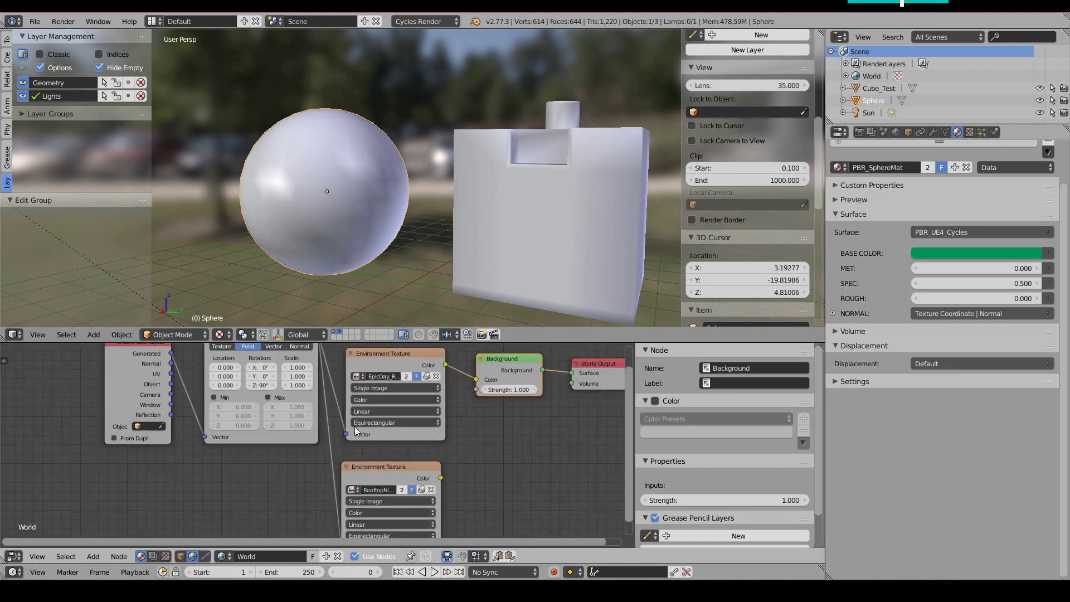
{"action": "left_click", "coordinate": [384, 356]}
{"action": "left_click", "coordinate": [387, 471]}
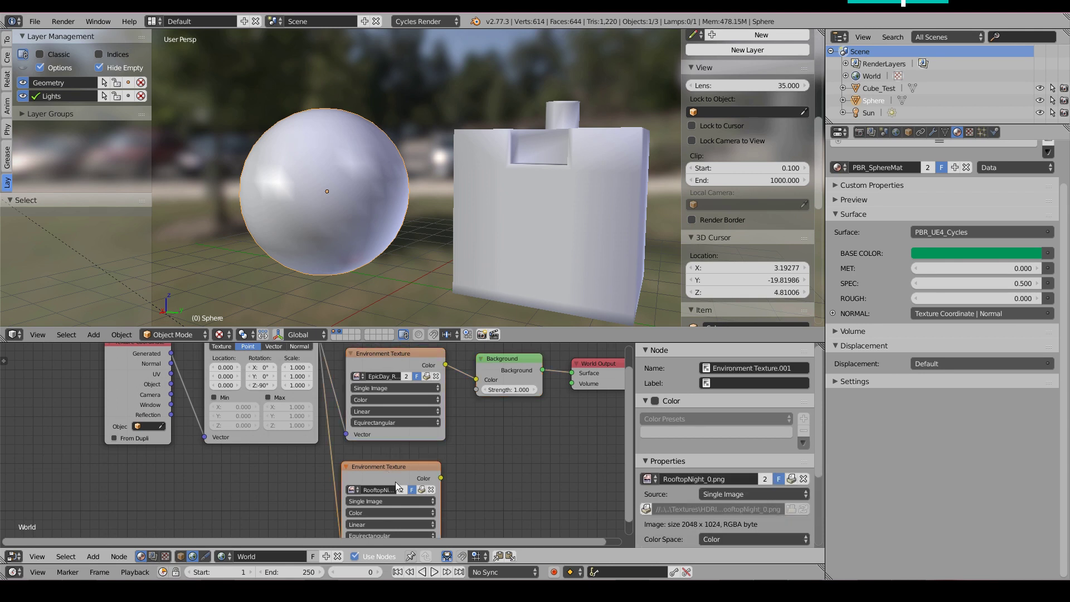
{"action": "left_click", "coordinate": [386, 366]}
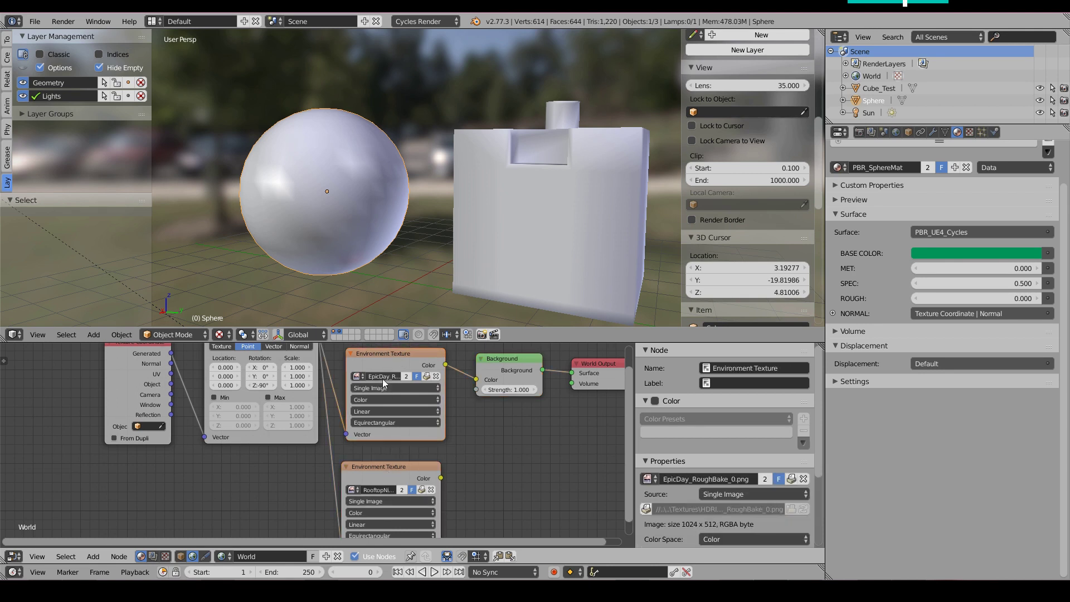
- Try a Z rotation of 0° in the world's Mapping node, and set it back to -90°
{"action": "middle_click_drag", "start_coordinate": [312, 371], "coordinate": [357, 406]}
{"action": "left_click", "coordinate": [309, 421]}
{"action": "type", "text": "0"}
{"action": "key", "text": "Return"}
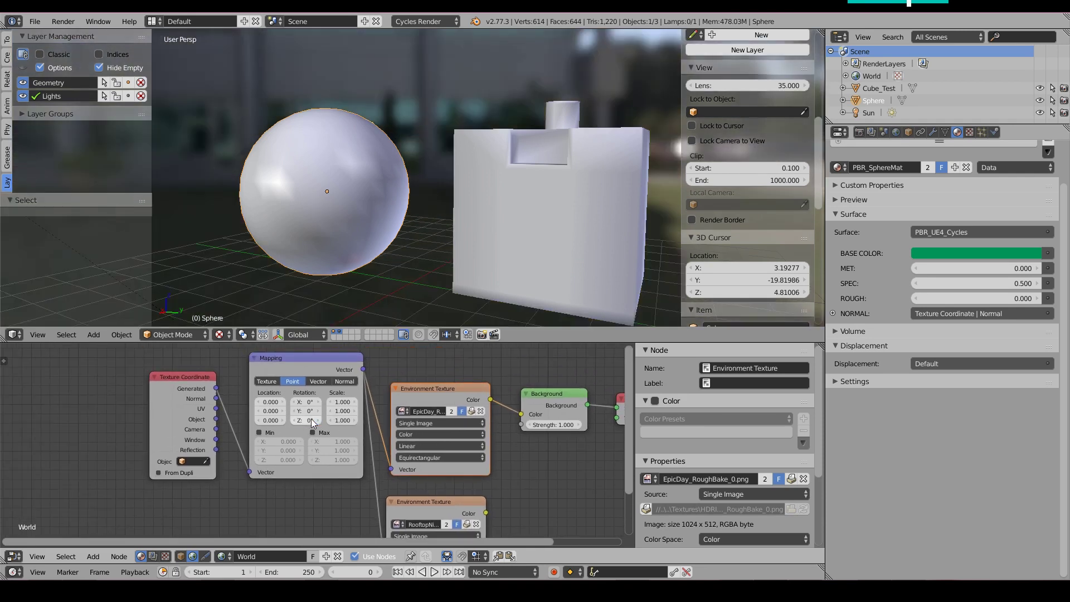
{"action": "type", "text": "-90"}
{"action": "key", "text": "Return"}
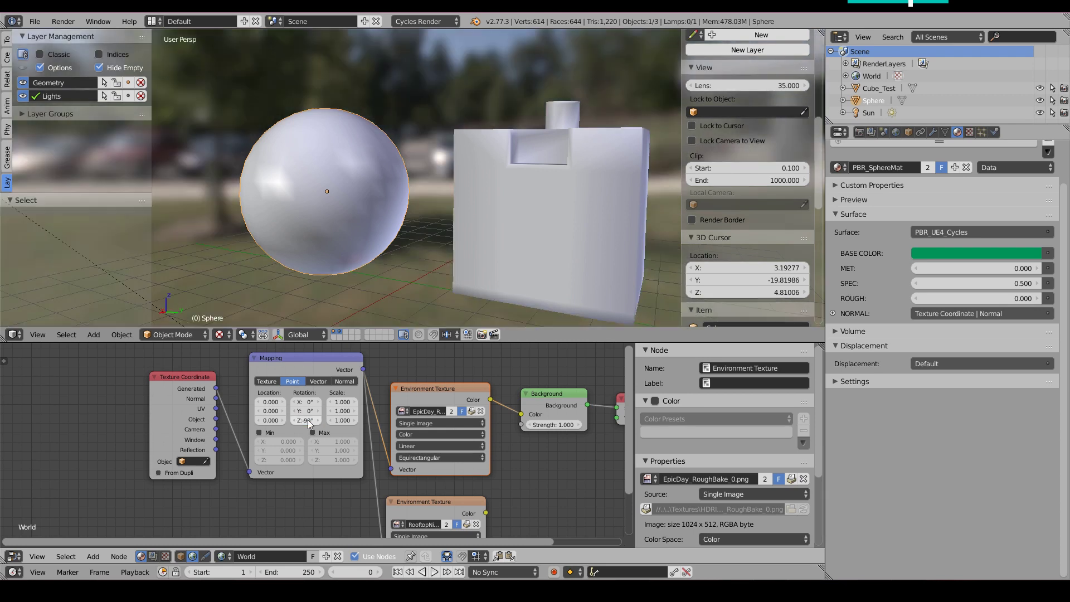
- Compare the background orientation by switching between Blender Render and Cycles Render, ending in Blender Render
{"action": "left_click", "coordinate": [419, 20]}
{"action": "left_click", "coordinate": [431, 37]}
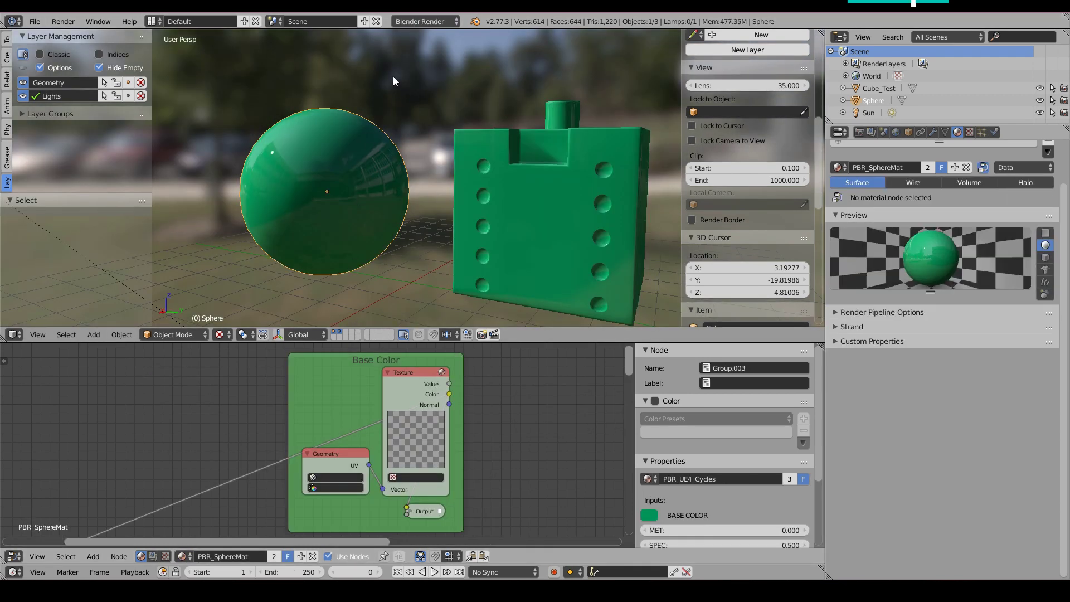
{"action": "left_click", "coordinate": [424, 21]}
{"action": "left_click", "coordinate": [418, 63]}
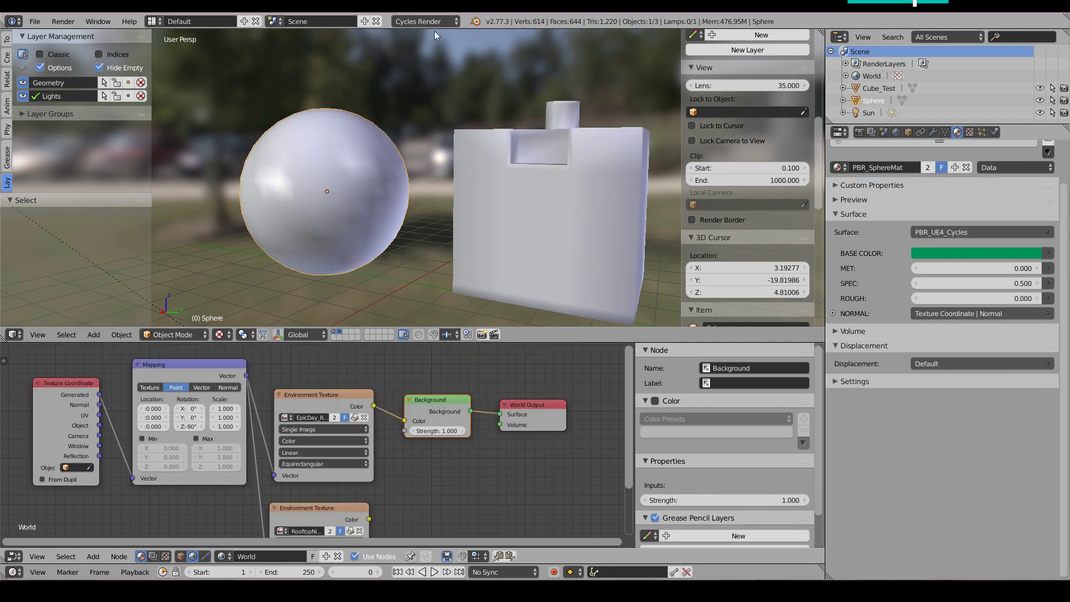
{"action": "left_click", "coordinate": [426, 22]}
{"action": "left_click", "coordinate": [426, 35]}
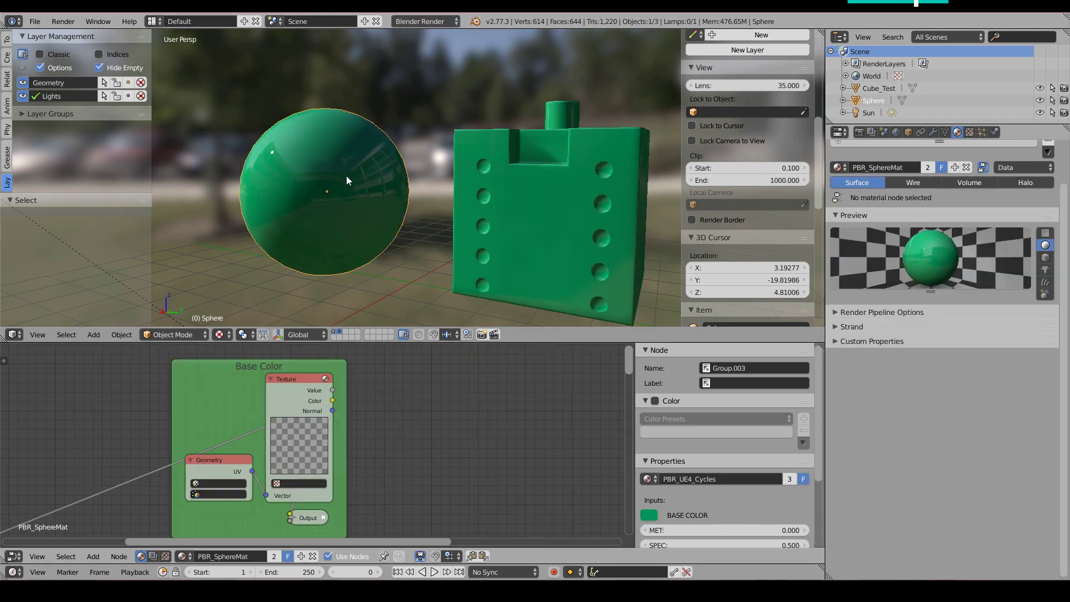
- Select the Sun lamp and show its settings in Blender Render and in Cycles Render
{"action": "scroll", "coordinate": [351, 184], "scroll_direction": "down", "scroll_amount": 4}
{"action": "right_click", "coordinate": [242, 163]}
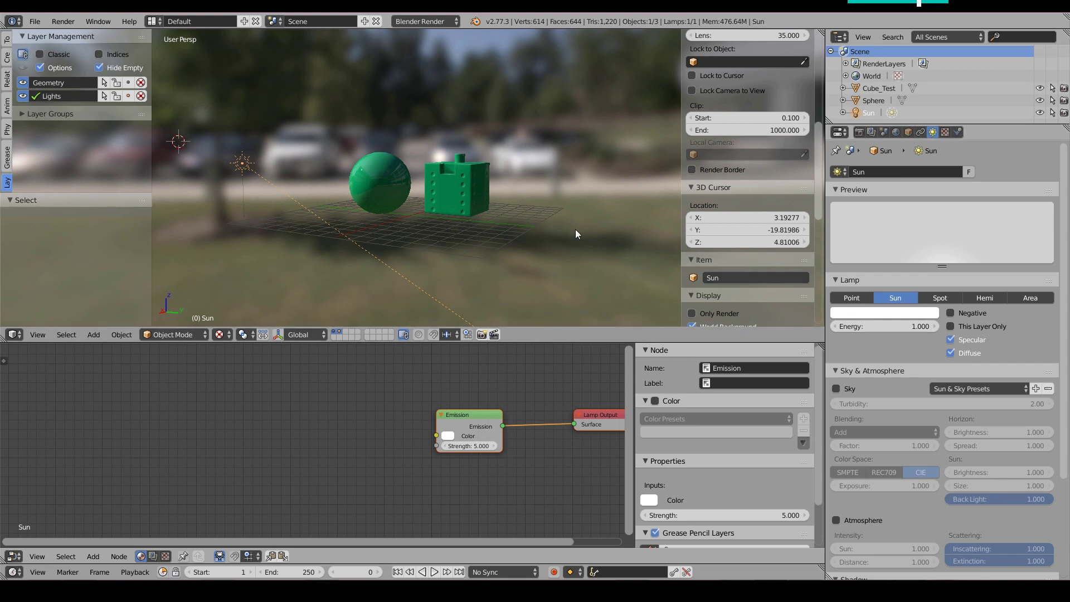
{"action": "left_click", "coordinate": [434, 25]}
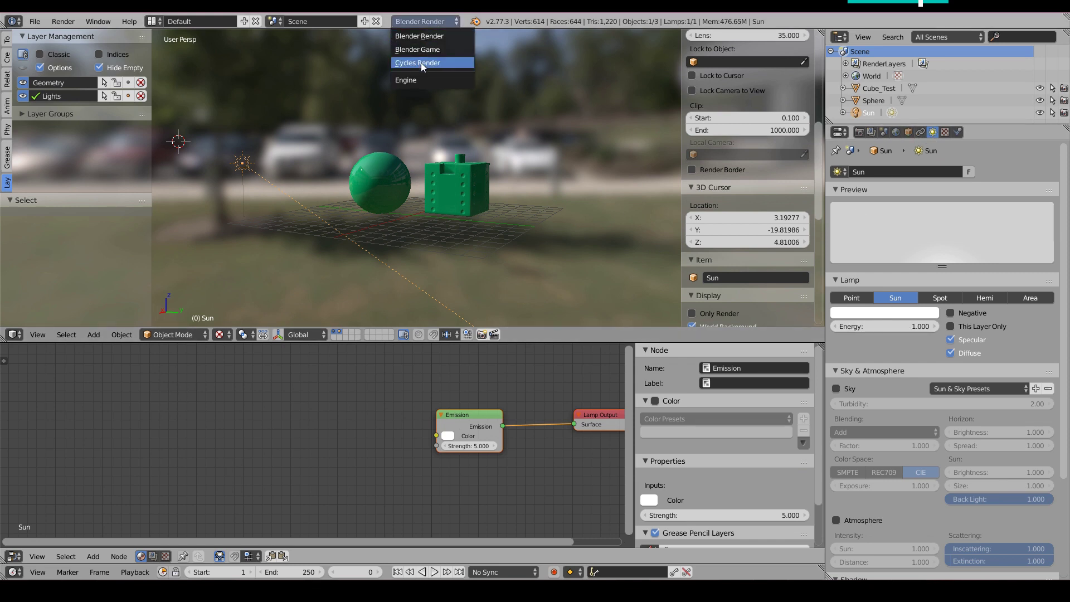
{"action": "left_click", "coordinate": [420, 63]}
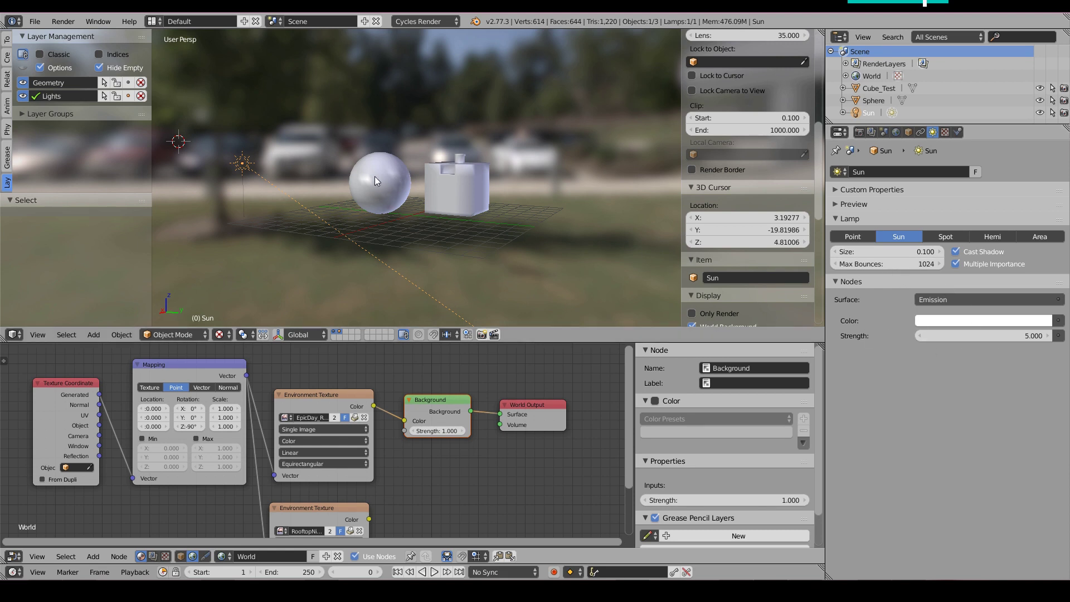
- Preview the sphere and cube with rendered viewport shading in Cycles and inspect them from a higher angle
{"action": "scroll", "coordinate": [384, 178], "scroll_direction": "up", "scroll_amount": 1}
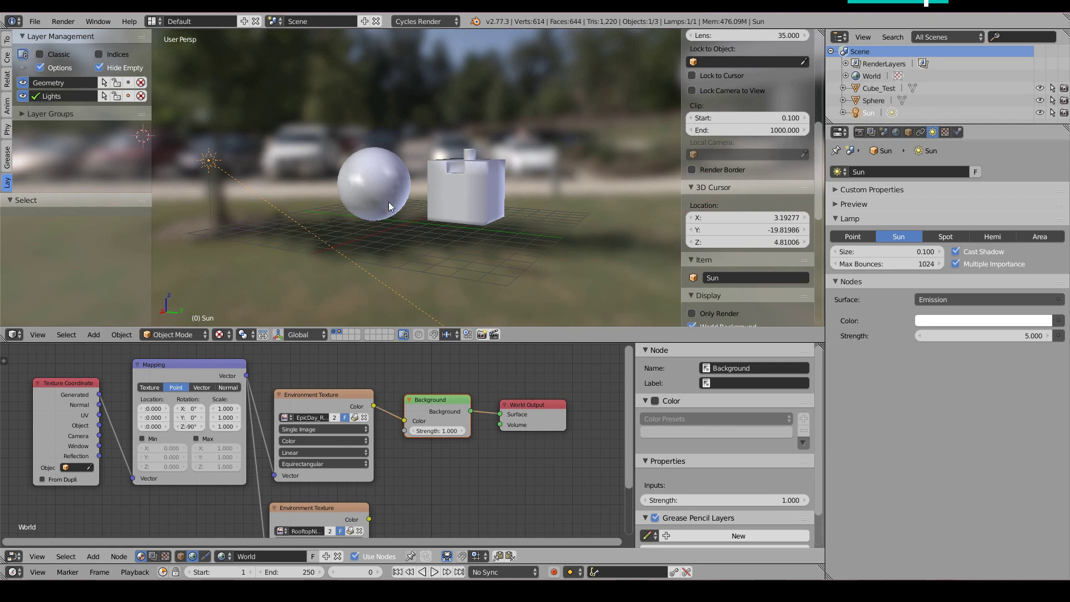
{"action": "key", "text": "shift+z"}
{"action": "middle_click_drag", "start_coordinate": [390, 206], "coordinate": [359, 187]}
{"action": "scroll", "coordinate": [390, 401], "scroll_direction": "down", "scroll_amount": 3}
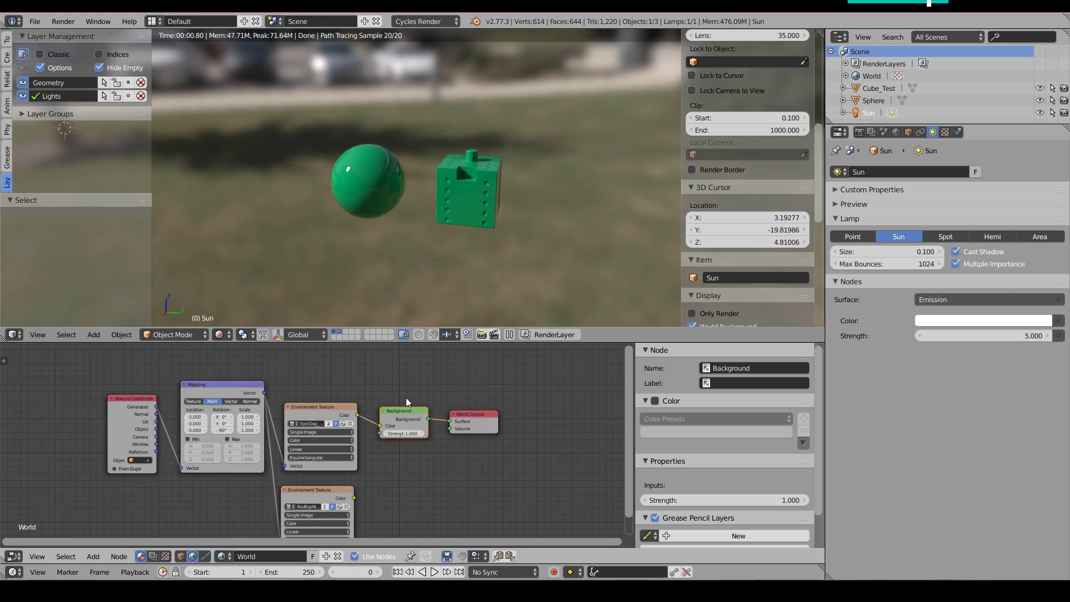
{"action": "scroll", "coordinate": [385, 189], "scroll_direction": "up", "scroll_amount": 4}
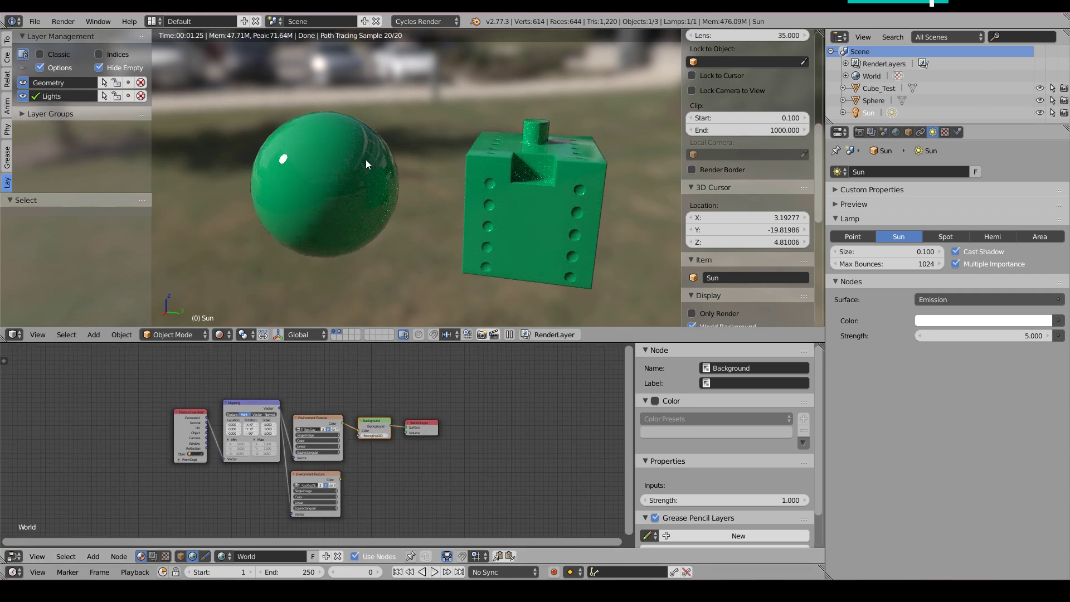
- Compare the textured Blender Render view of the sphere and cube with the rendered Cycles view
{"action": "left_click", "coordinate": [430, 19]}
{"action": "left_click", "coordinate": [428, 36]}
{"action": "key", "text": "shift+z"}
{"action": "mouse_move", "coordinate": [345, 183]}
{"action": "middle_mouse_down"}
{"action": "mouse_move", "coordinate": [322, 176]}
{"action": "mouse_move", "coordinate": [387, 160]}
{"action": "mouse_move", "coordinate": [441, 181]}
{"action": "mouse_move", "coordinate": [379, 220]}
{"action": "mouse_move", "coordinate": [345, 193]}
{"action": "middle_mouse_up"}
{"action": "middle_click_drag", "start_coordinate": [486, 211], "coordinate": [476, 209]}
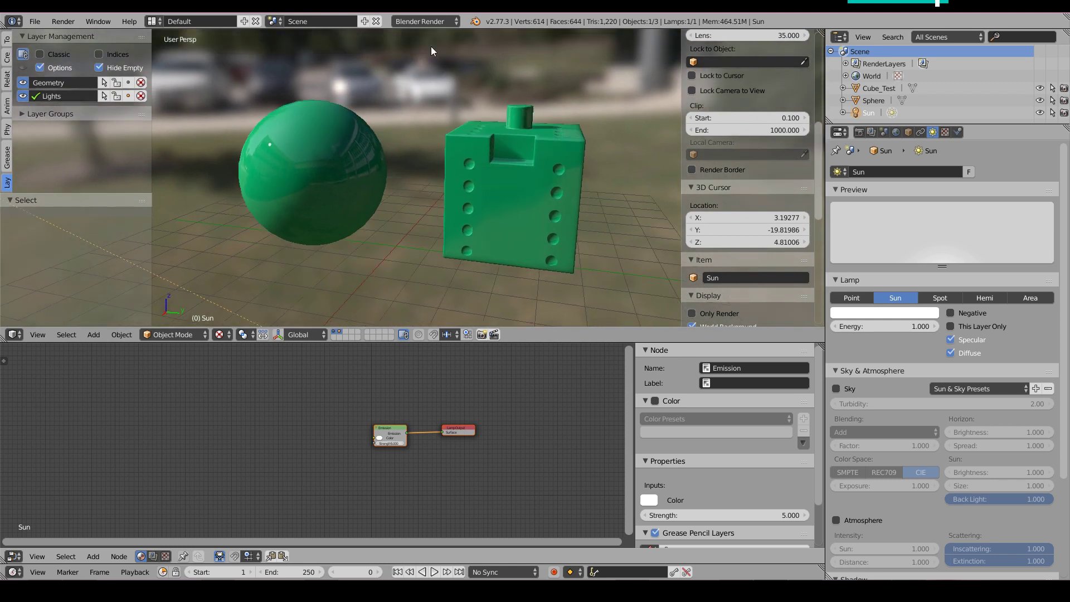
{"action": "left_click", "coordinate": [425, 25]}
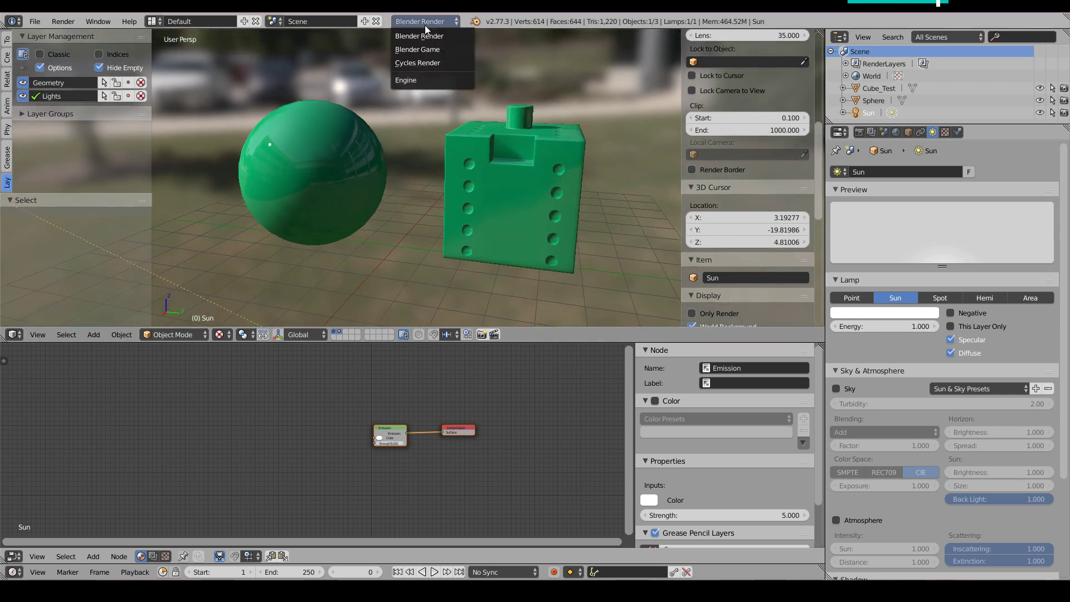
{"action": "left_click", "coordinate": [424, 62]}
{"action": "key", "text": "shift+z"}
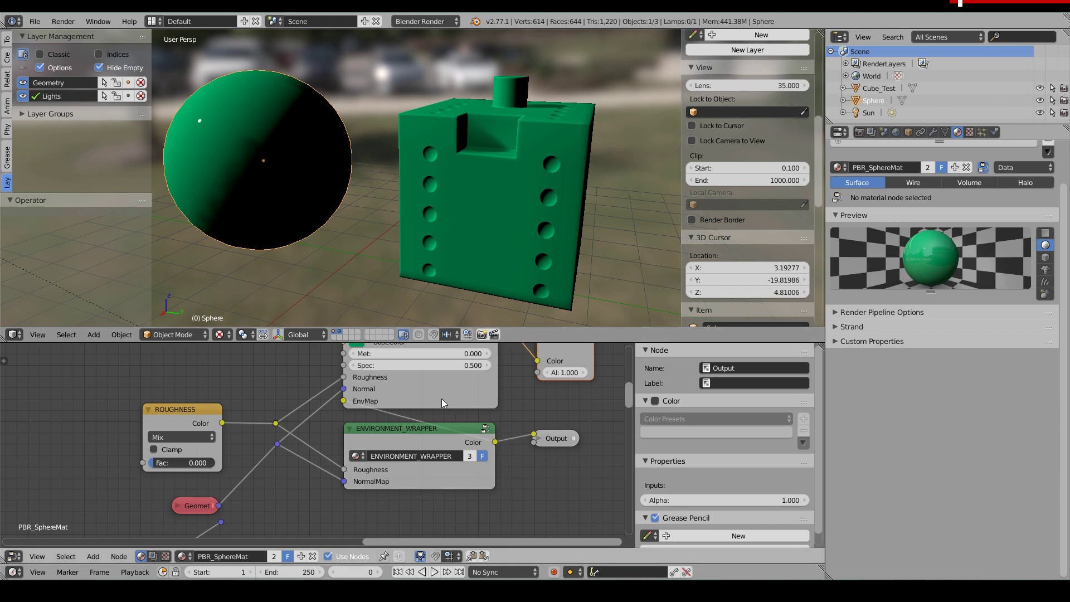
- Bring the CYCLES frame of PBR_SphereMat into view and change the render engine to Cycles Render
{"action": "scroll", "coordinate": [424, 413], "scroll_direction": "down", "scroll_amount": 5}
{"action": "scroll", "coordinate": [317, 468], "scroll_direction": "down", "scroll_amount": 7}
{"action": "middle_click_drag", "start_coordinate": [279, 469], "coordinate": [341, 339]}
{"action": "scroll", "coordinate": [310, 434], "scroll_direction": "up", "scroll_amount": 3}
{"action": "scroll", "coordinate": [312, 435], "scroll_direction": "up", "scroll_amount": 2}
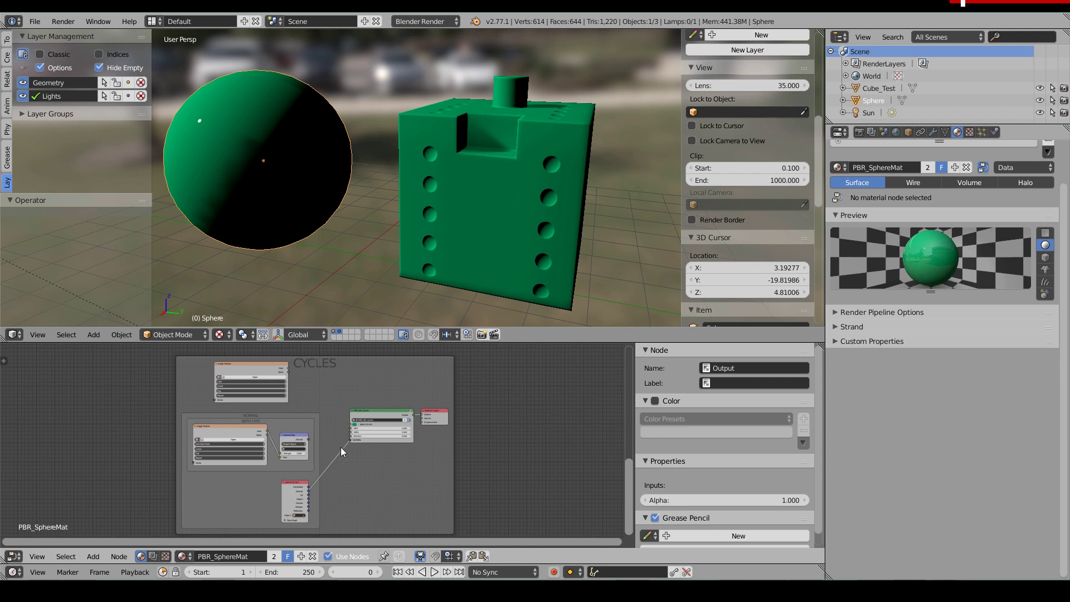
{"action": "left_click", "coordinate": [422, 21]}
{"action": "left_click", "coordinate": [429, 63]}
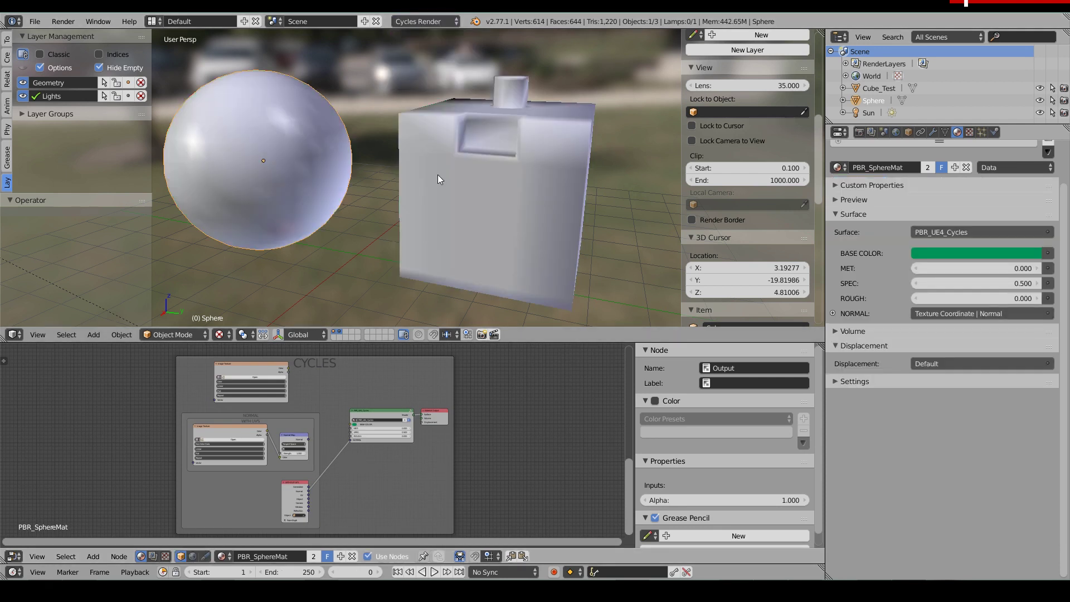
- Set the viewport shading to Material and enable the Material Preview option in the viewport's shading settings
{"action": "left_click", "coordinate": [223, 335]}
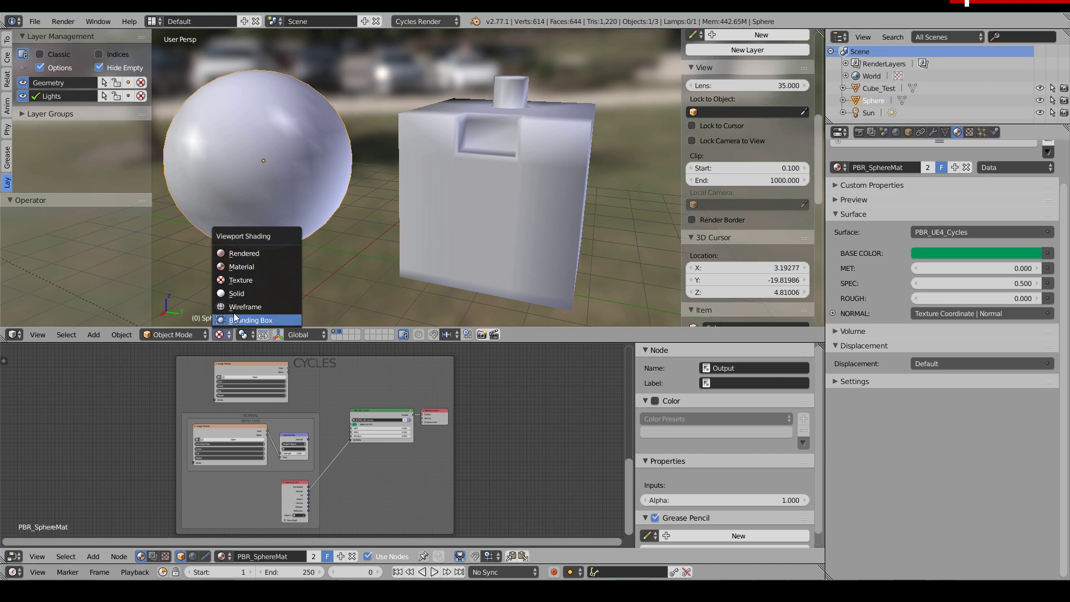
{"action": "left_click", "coordinate": [257, 268]}
{"action": "left_click_drag", "start_coordinate": [814, 134], "coordinate": [816, 237]}
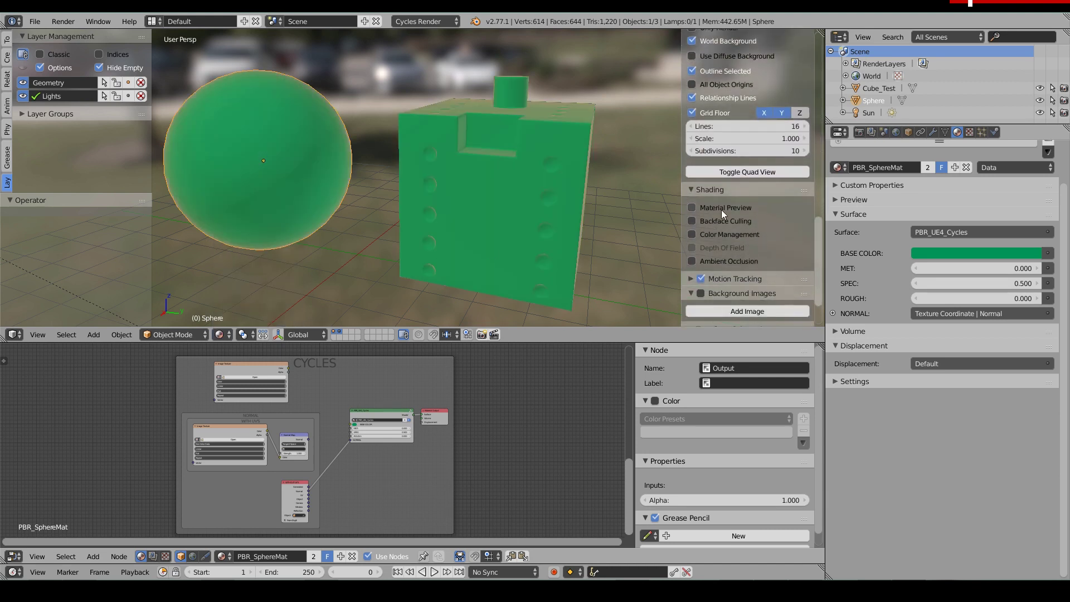
{"action": "left_click", "coordinate": [692, 207]}
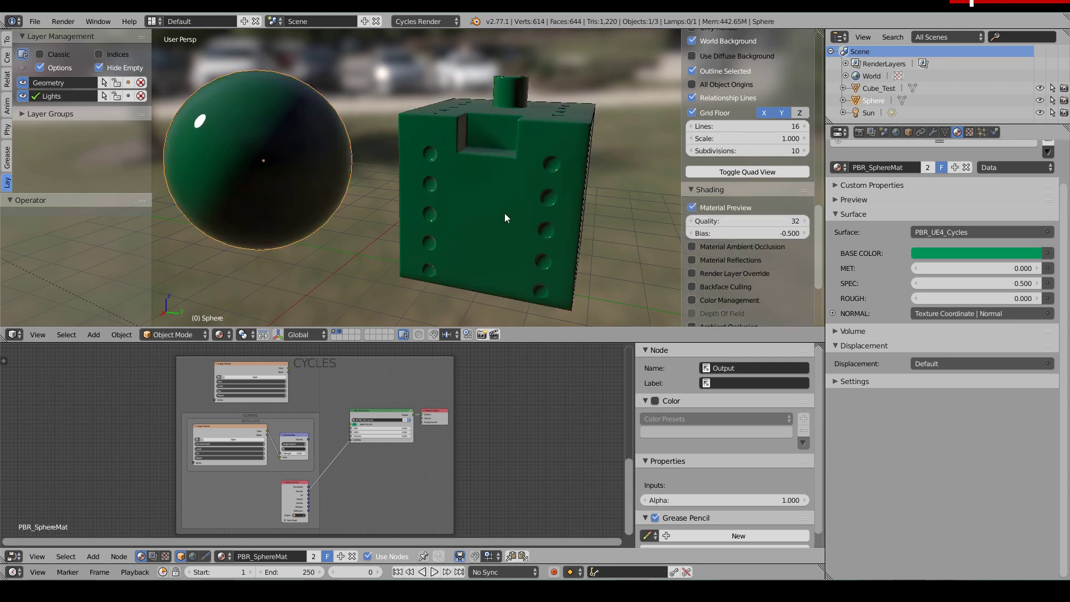
- Enable Probe Auto Refresh and Compute Diffuse in the world's Viewport Probe settings
{"action": "scroll", "coordinate": [306, 200], "scroll_direction": "up", "scroll_amount": 4}
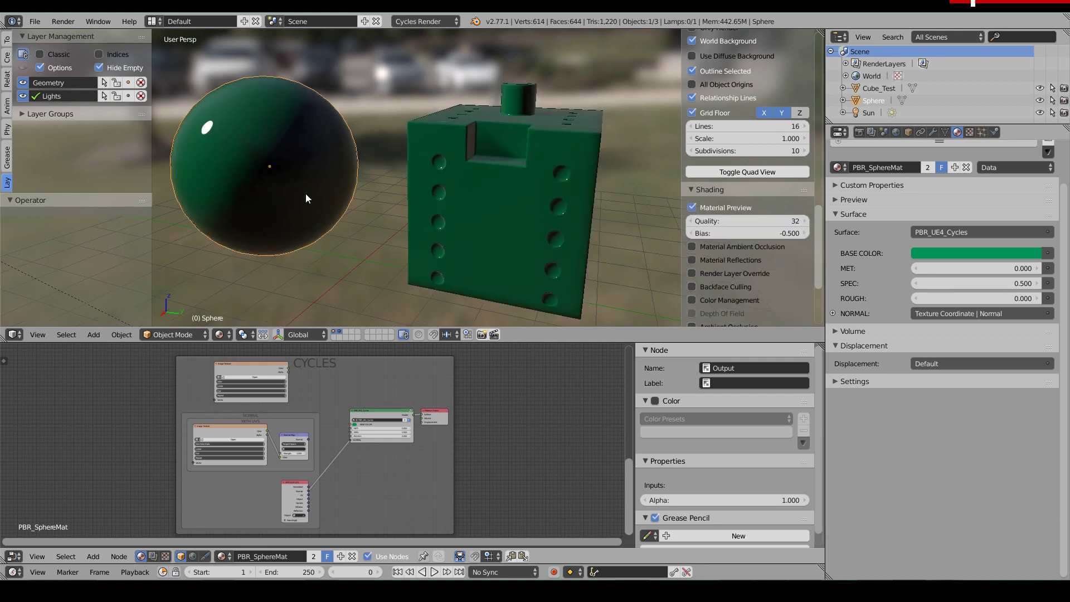
{"action": "left_click", "coordinate": [895, 132]}
{"action": "left_click", "coordinate": [860, 189]}
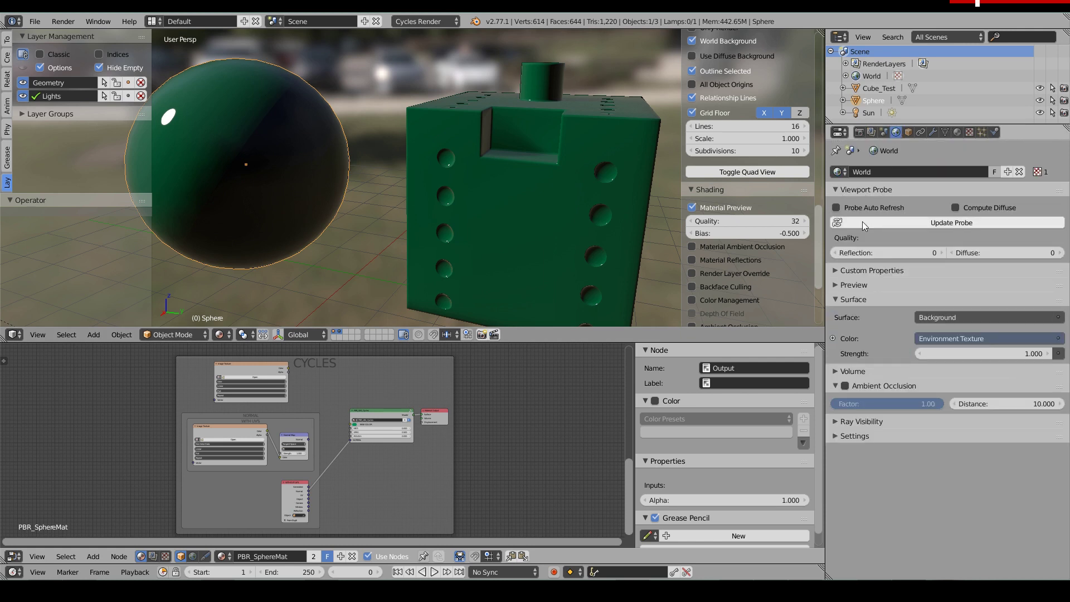
{"action": "left_click", "coordinate": [870, 207]}
{"action": "left_click", "coordinate": [957, 207]}
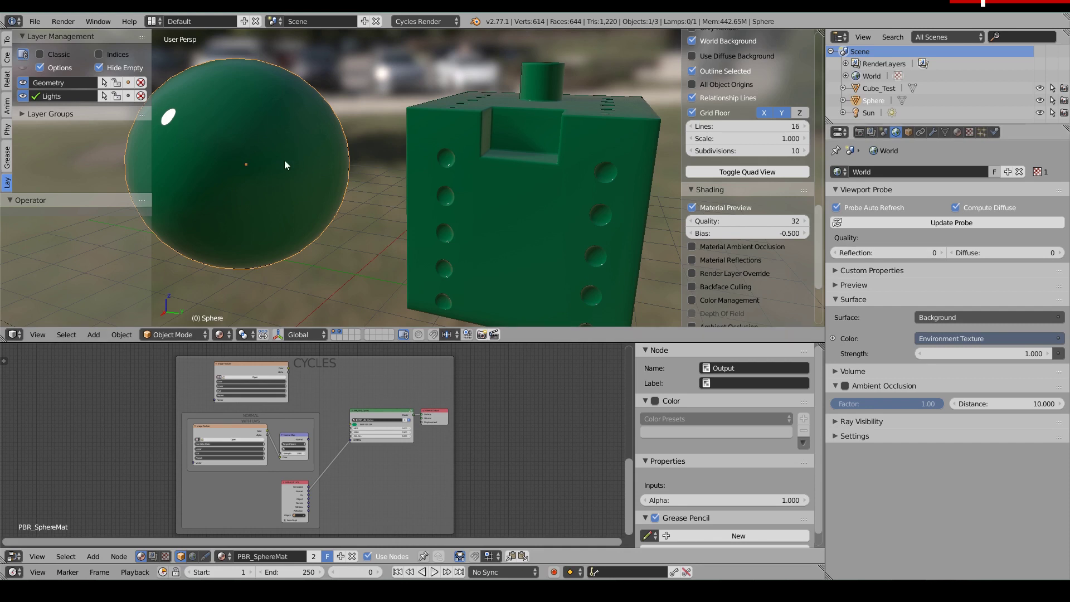
- Set the viewport probe's Reflection and Diffuse quality to 64 and check the sphere and cube
{"action": "left_click", "coordinate": [882, 254]}
{"action": "mouse_move", "coordinate": [882, 253]}
{"action": "left_mouse_down"}
{"action": "mouse_move", "coordinate": [1008, 252]}
{"action": "mouse_move", "coordinate": [998, 253]}
{"action": "left_mouse_up"}
{"action": "middle_click_drag", "start_coordinate": [447, 232], "coordinate": [430, 209]}
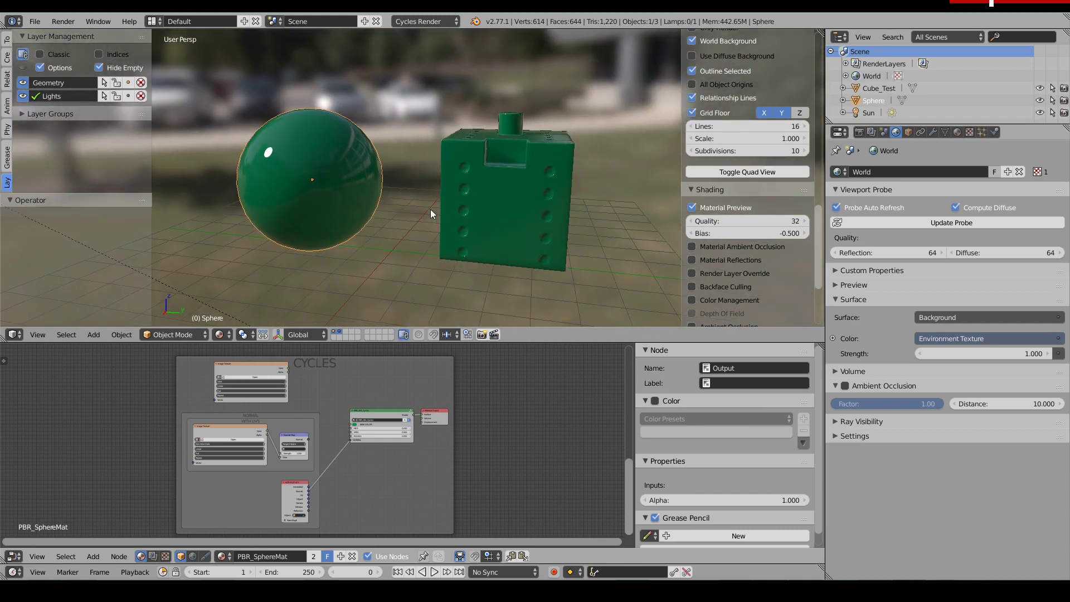
- Split the 3D view into two side-by-side viewports and hide the side panels in the new one
{"action": "left_click_drag", "start_coordinate": [820, 32], "coordinate": [461, 43]}
{"action": "key", "text": "n"}
{"action": "key", "text": "t"}
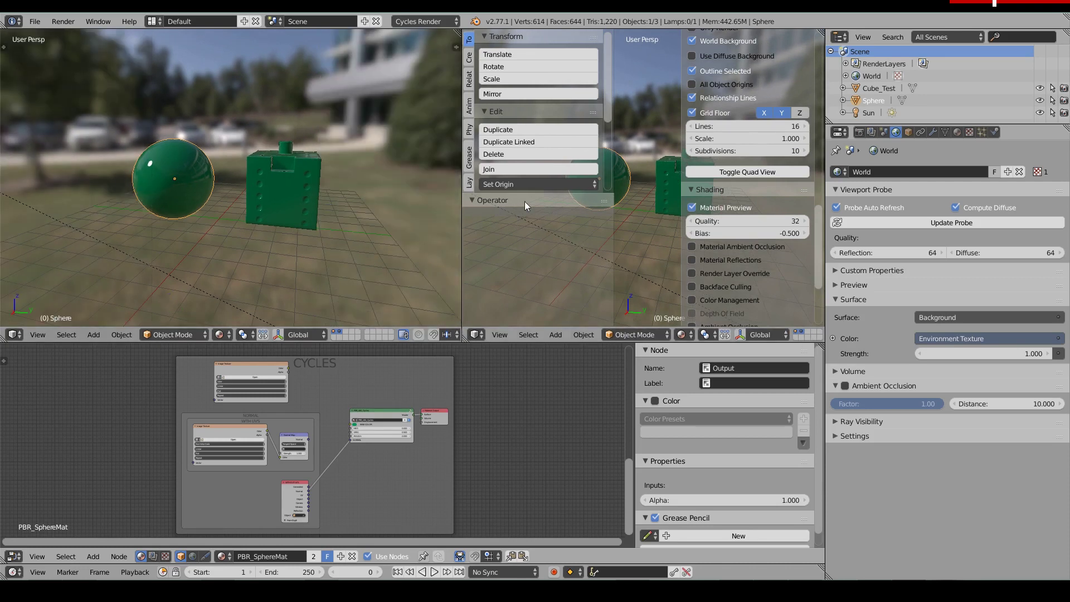
{"action": "key", "text": "n"}
{"action": "key", "text": "t"}
- Show one of the two viewports in rendered shading for comparison with the Material Preview view
{"action": "scroll", "coordinate": [616, 197], "scroll_direction": "up", "scroll_amount": 5}
{"action": "scroll", "coordinate": [263, 197], "scroll_direction": "up", "scroll_amount": 4}
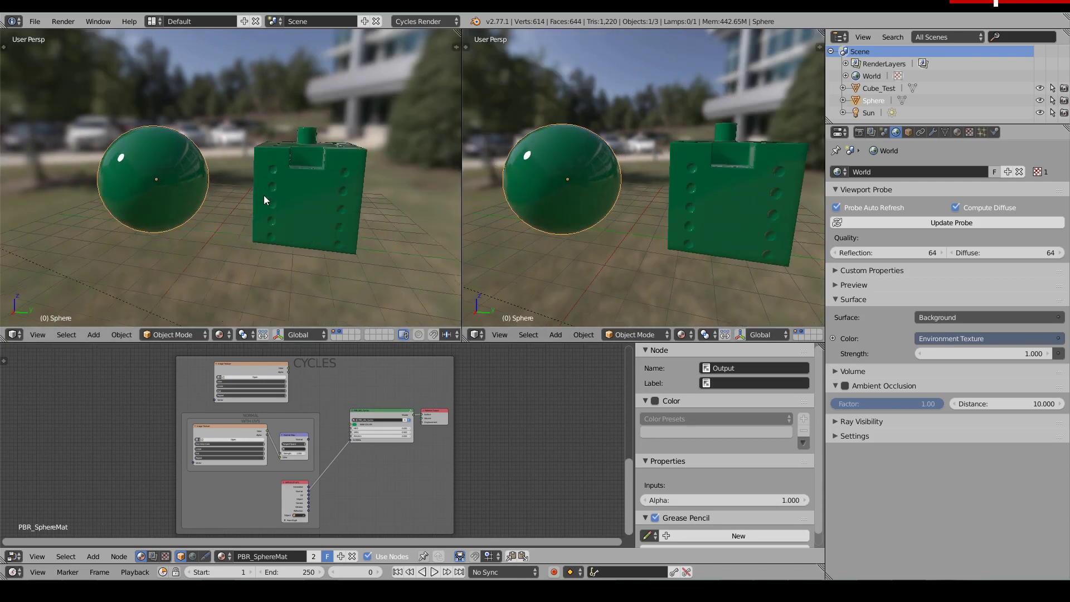
{"action": "key", "text": "shift+z"}
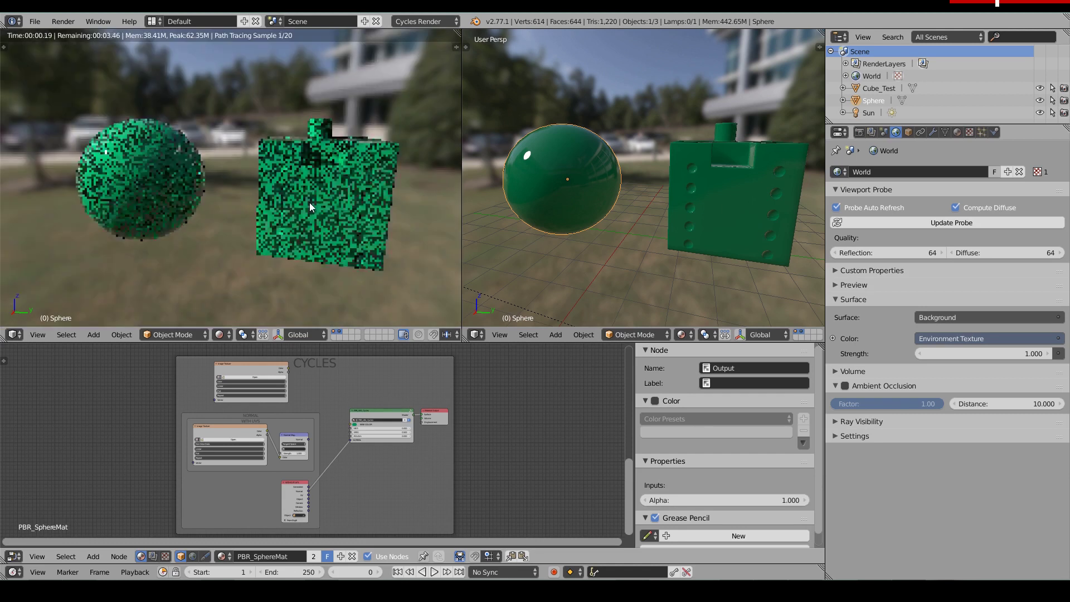
{"action": "middle_click_drag", "start_coordinate": [583, 192], "coordinate": [664, 202]}
- Select the Sun lamp and change its type to Point
{"action": "left_click", "coordinate": [869, 112]}
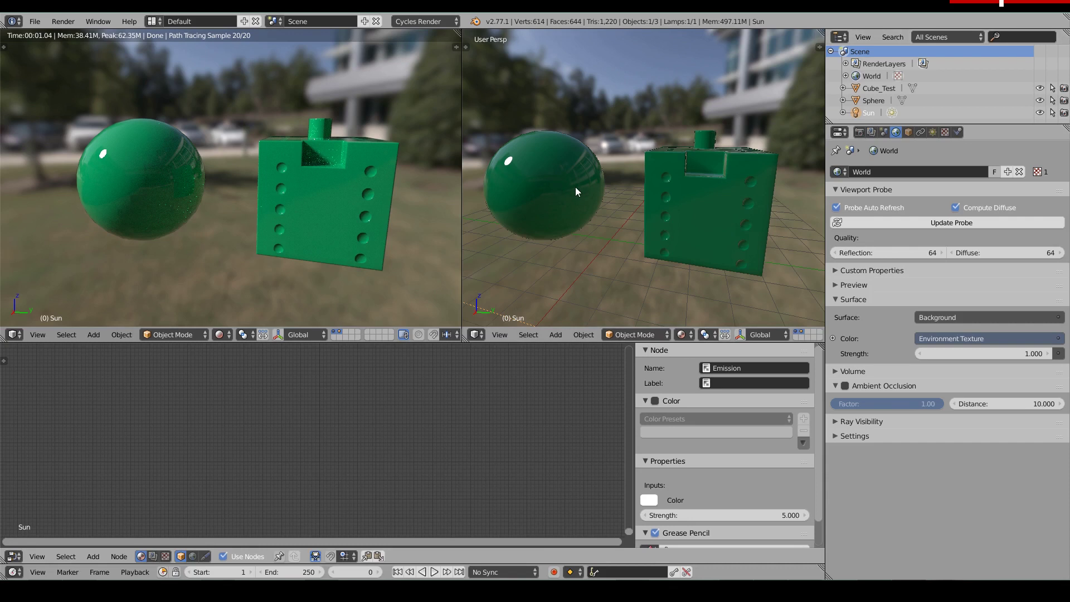
{"action": "mouse_move", "coordinate": [574, 192]}
{"action": "middle_mouse_down"}
{"action": "mouse_move", "coordinate": [513, 194]}
{"action": "mouse_move", "coordinate": [582, 195]}
{"action": "mouse_move", "coordinate": [563, 193]}
{"action": "middle_mouse_up"}
{"action": "left_click", "coordinate": [932, 132]}
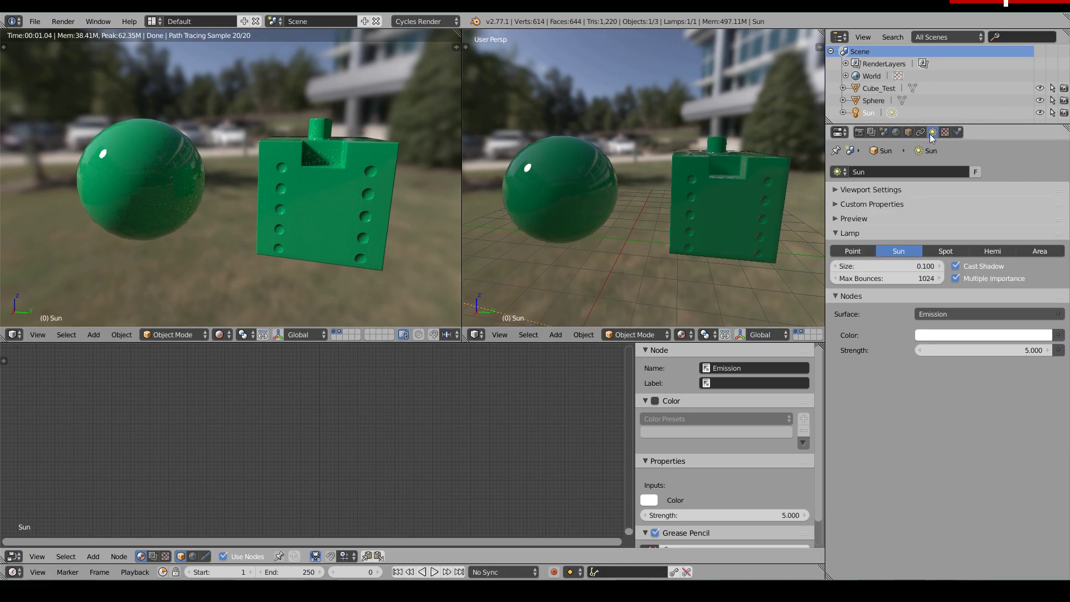
{"action": "left_click", "coordinate": [853, 251]}
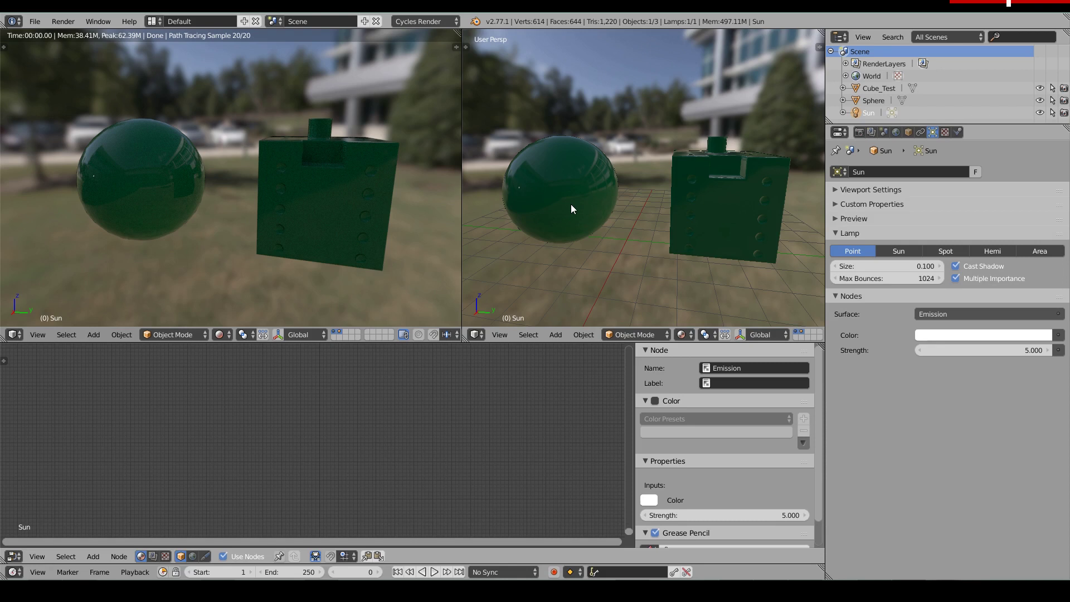
- Move the point lamp to a new position relative to the sphere and cube
{"action": "scroll", "coordinate": [545, 210], "scroll_direction": "down", "scroll_amount": 5}
{"action": "middle_click_drag", "start_coordinate": [545, 211], "coordinate": [559, 228]}
{"action": "key", "text": "g"}
{"action": "left_click", "coordinate": [595, 193]}
{"action": "middle_click_drag", "start_coordinate": [595, 193], "coordinate": [556, 160]}
{"action": "scroll", "coordinate": [591, 175], "scroll_direction": "up", "scroll_amount": 4}
{"action": "scroll", "coordinate": [547, 177], "scroll_direction": "up", "scroll_amount": 3}
- Set the point lamp's emission strength to 200 and raise it to 500
{"action": "left_click_drag", "start_coordinate": [982, 350], "coordinate": [985, 350]}
{"action": "left_click", "coordinate": [985, 350]}
{"action": "type", "text": "200"}
{"action": "key", "text": "Return"}
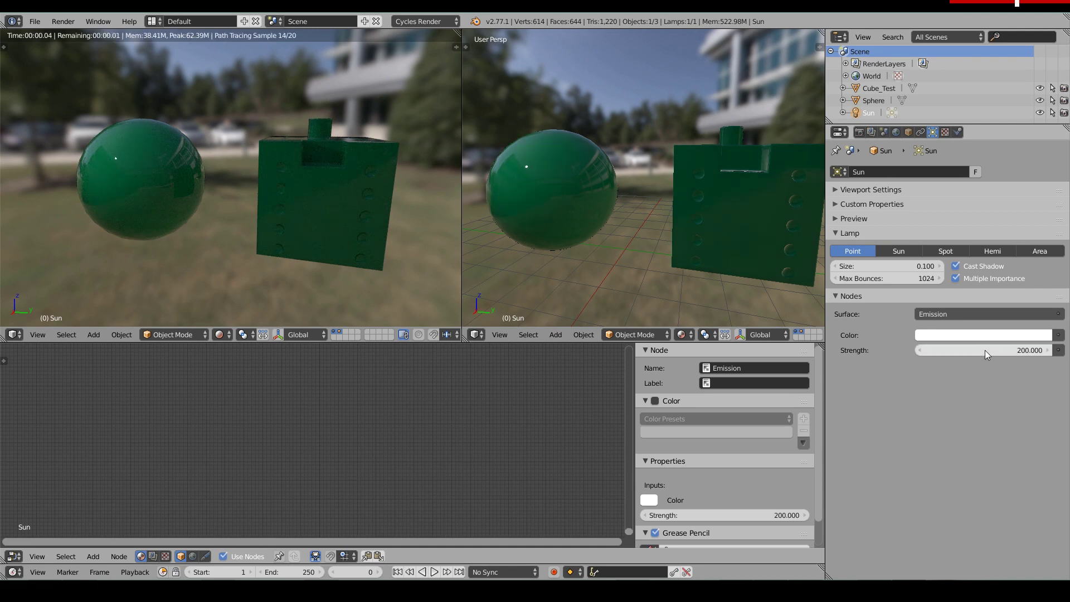
{"action": "left_click", "coordinate": [984, 350]}
{"action": "type", "text": "500"}
{"action": "key", "text": "Return"}
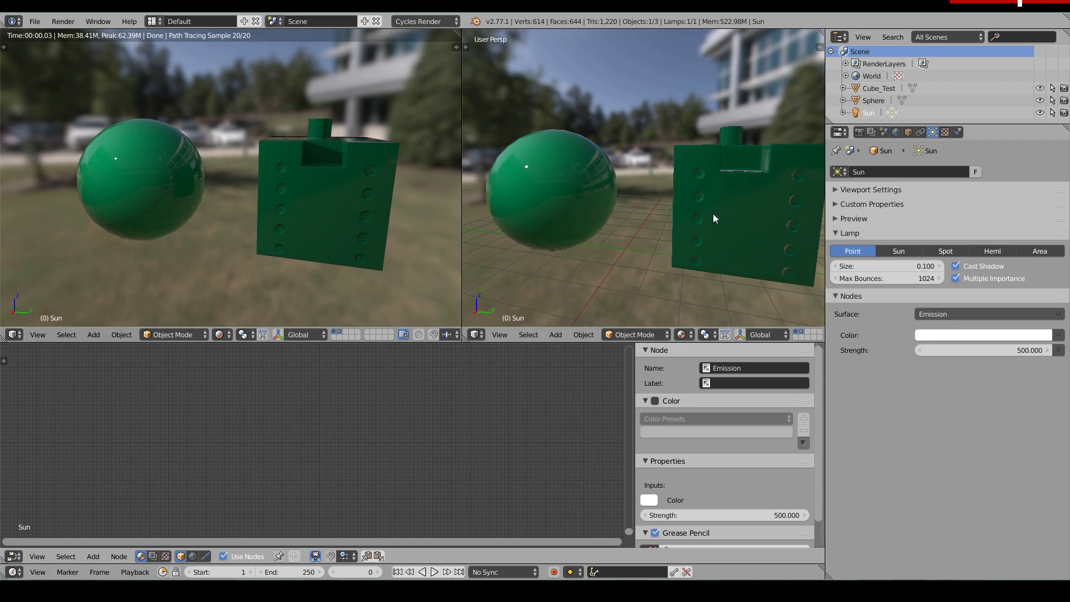
{"action": "scroll", "coordinate": [538, 202], "scroll_direction": "up", "scroll_amount": 1}
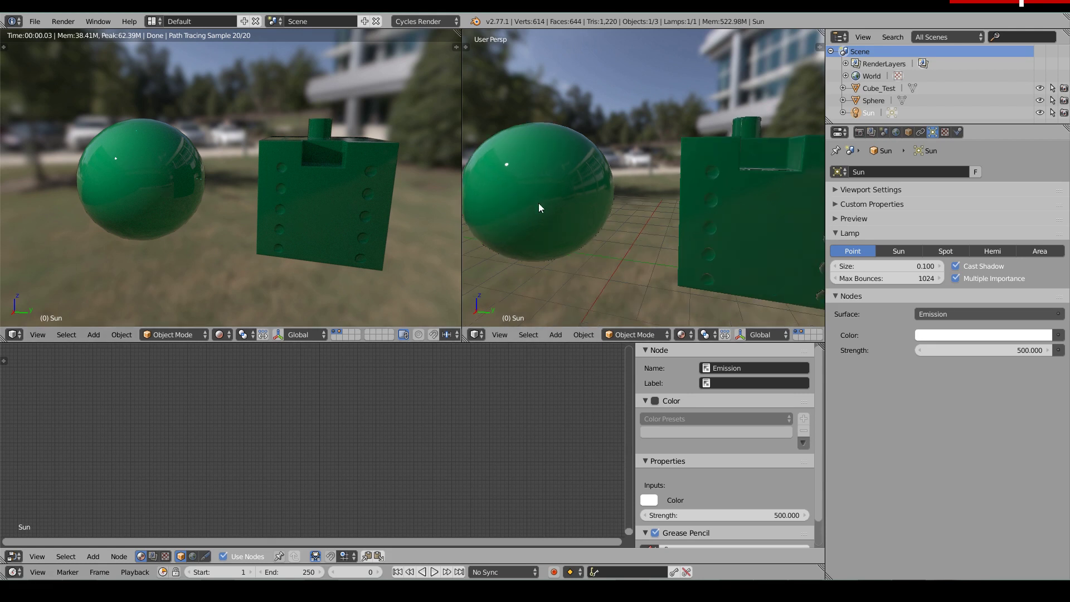
- Change the lamp type to Spot and check the Material Preview viewport's shading options
{"action": "left_click", "coordinate": [946, 251]}
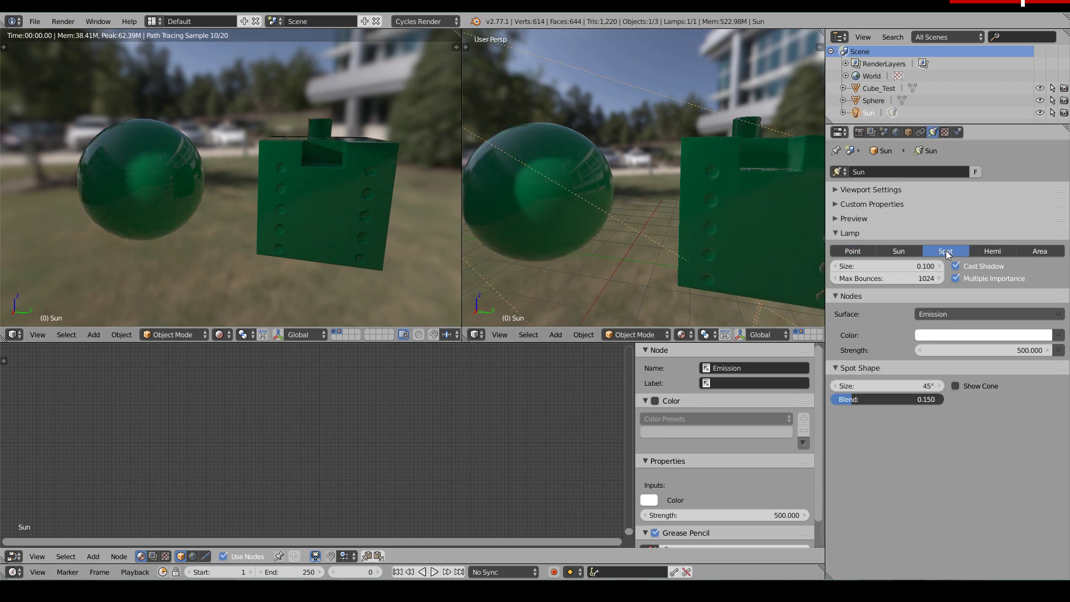
{"action": "scroll", "coordinate": [552, 224], "scroll_direction": "down", "scroll_amount": 2}
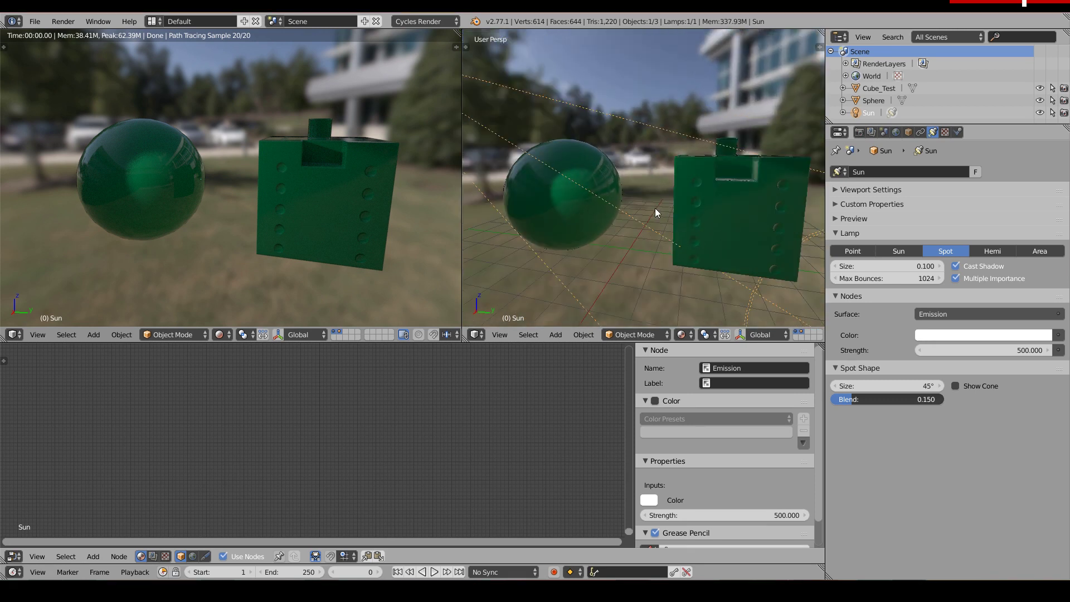
{"action": "key", "text": "n"}
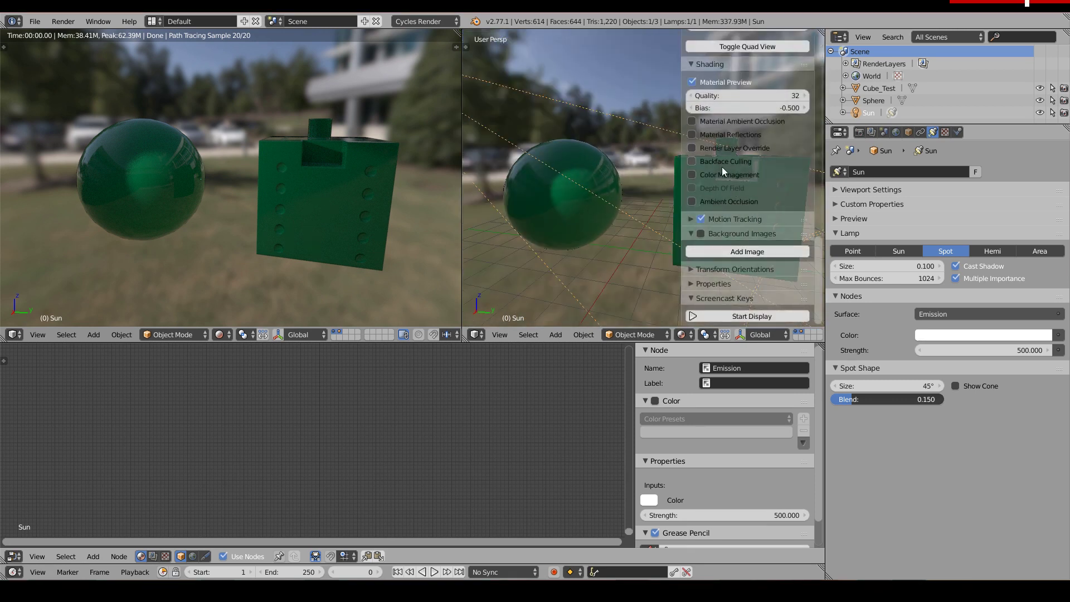
{"action": "key", "text": "n"}
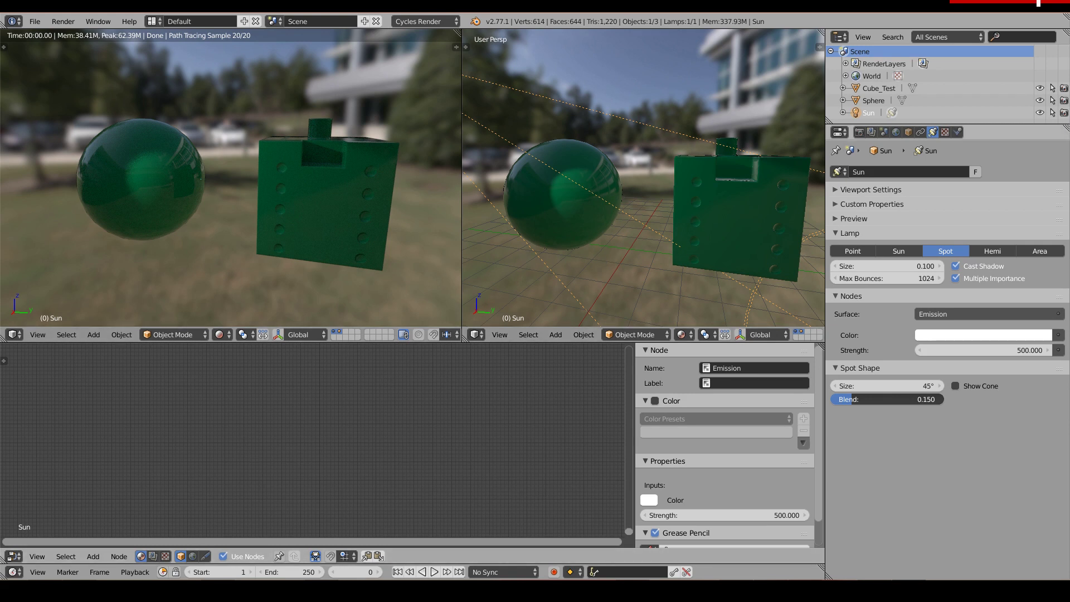
- Switch to the web browser and look through the Armory feature overview on armory3d.org
{"action": "key", "text": "alt+Tab"}
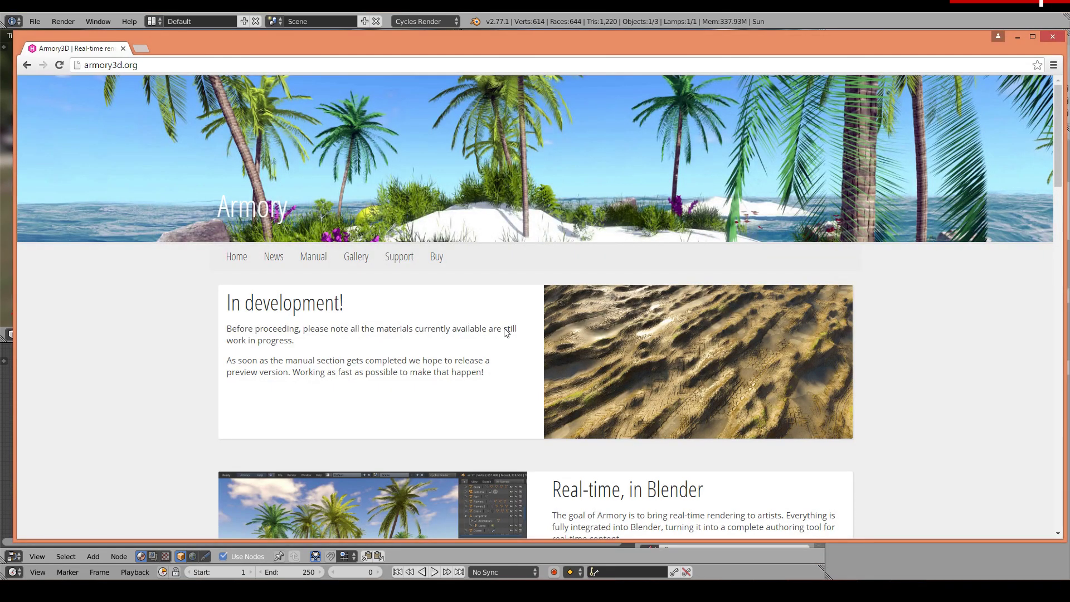
{"action": "scroll", "coordinate": [504, 329], "scroll_direction": "down", "scroll_amount": 3}
{"action": "scroll", "coordinate": [505, 334], "scroll_direction": "down", "scroll_amount": 5}
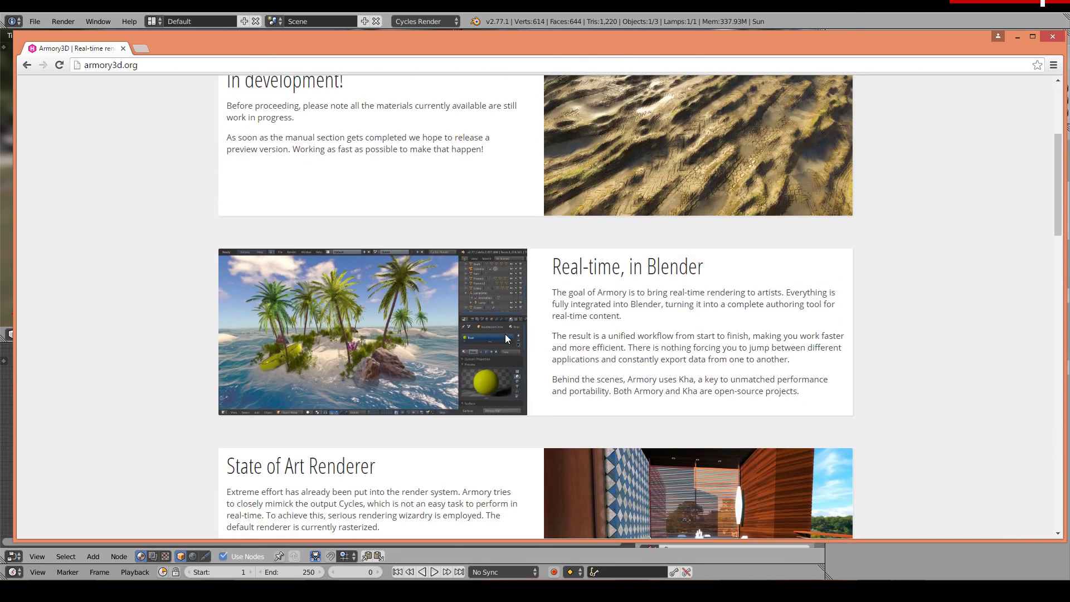
{"action": "scroll", "coordinate": [506, 342], "scroll_direction": "down", "scroll_amount": 7}
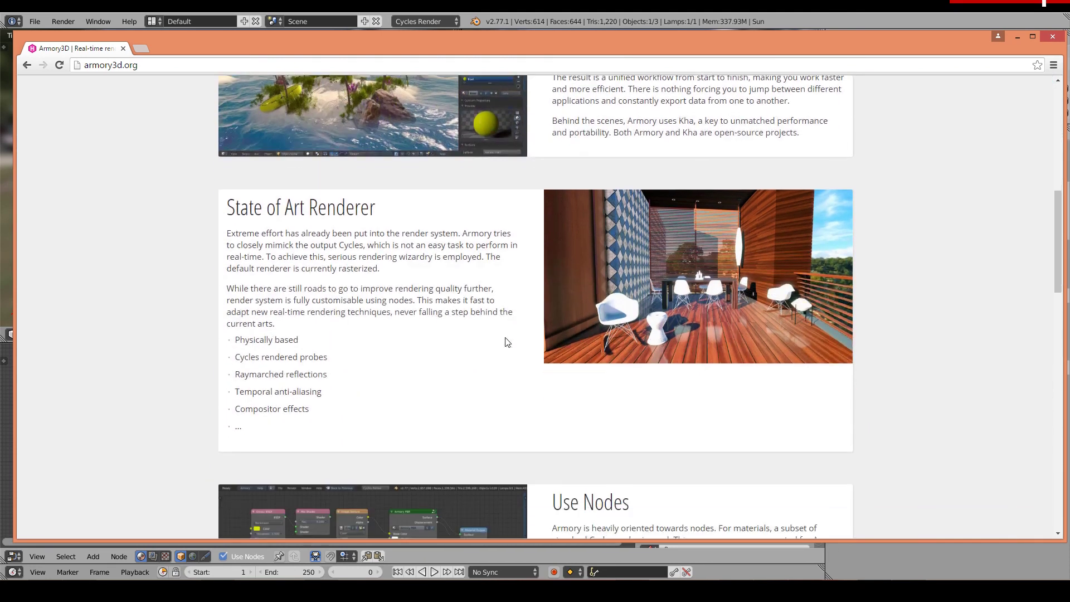
{"action": "scroll", "coordinate": [506, 342], "scroll_direction": "down", "scroll_amount": 4}
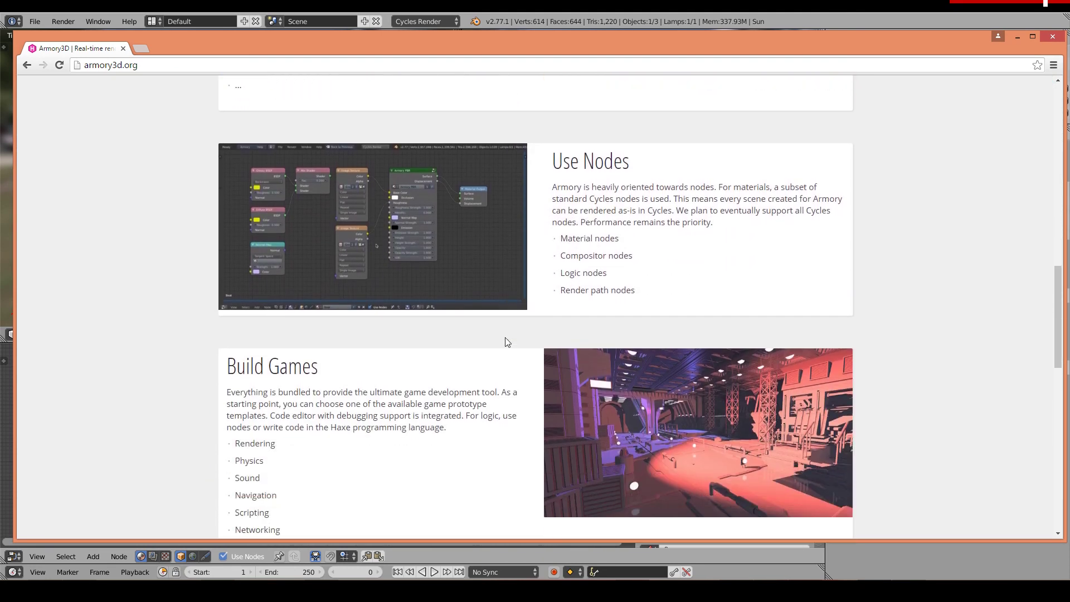
{"action": "scroll", "coordinate": [506, 341], "scroll_direction": "down", "scroll_amount": 4}
{"action": "scroll", "coordinate": [507, 342], "scroll_direction": "down", "scroll_amount": 3}
{"action": "scroll", "coordinate": [505, 340], "scroll_direction": "down", "scroll_amount": 3}
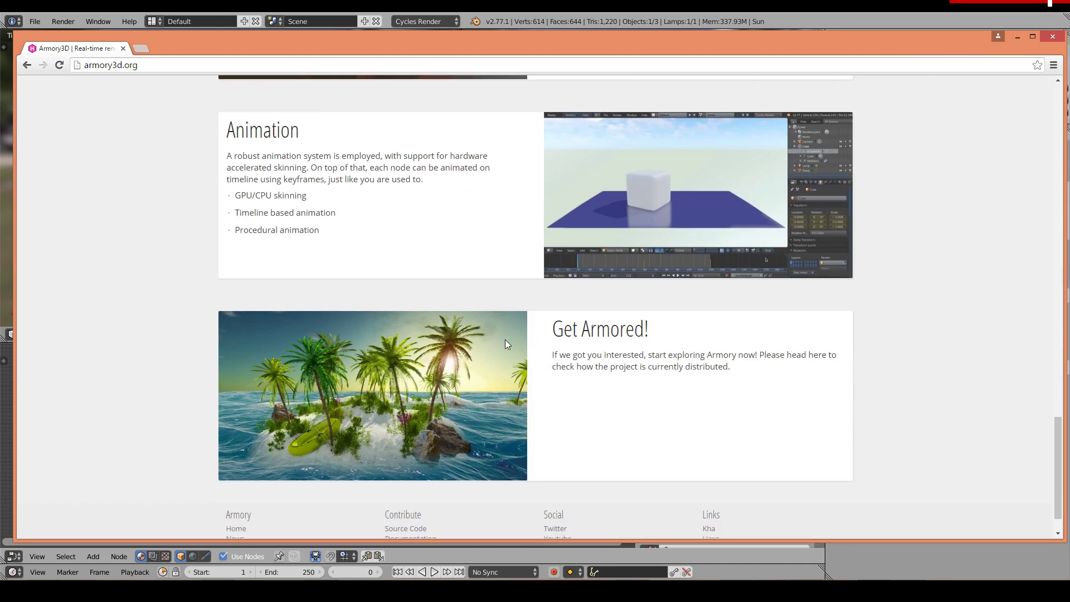